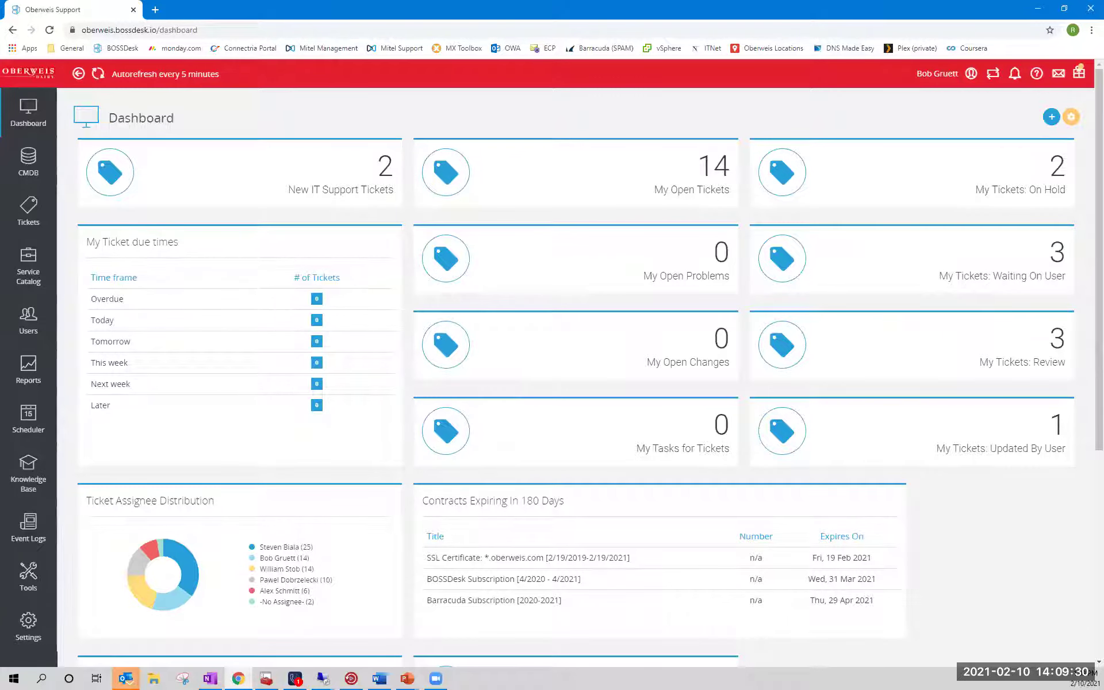
scroll(241, 431, down, 5)
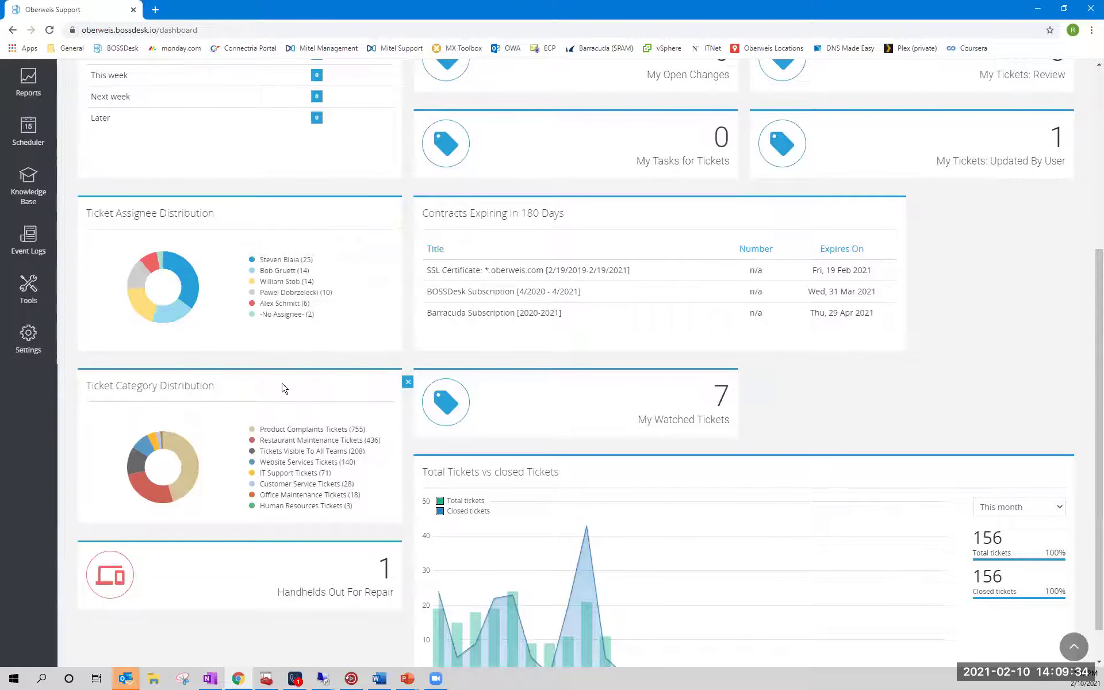
scroll(291, 408, up, 4)
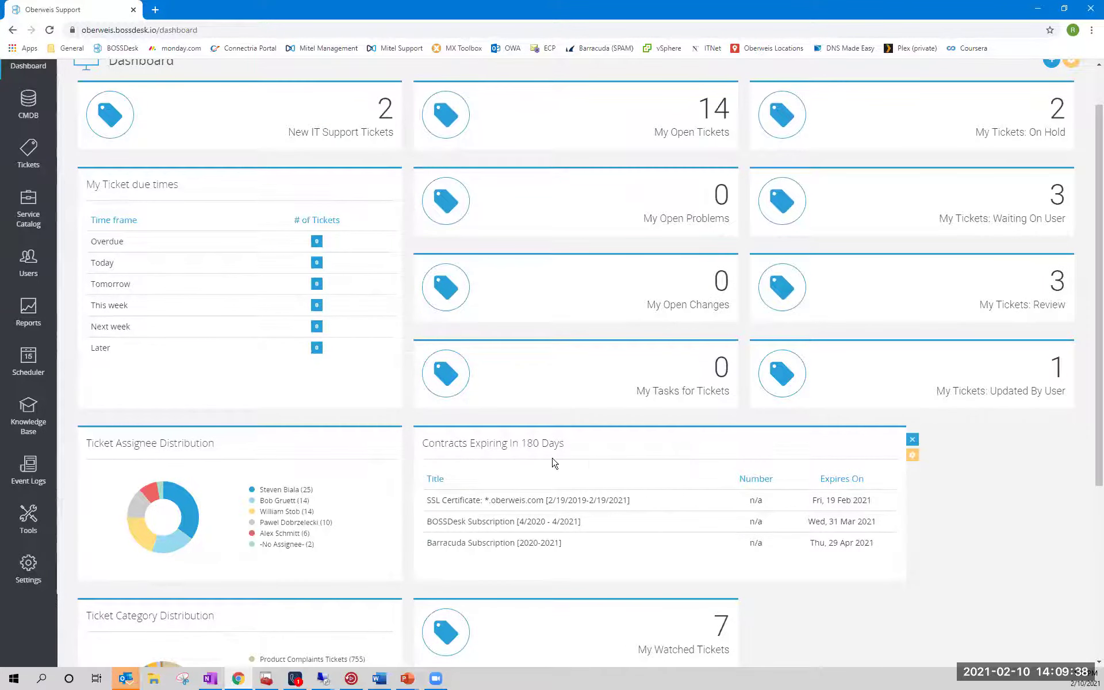
scroll(295, 397, up, 1)
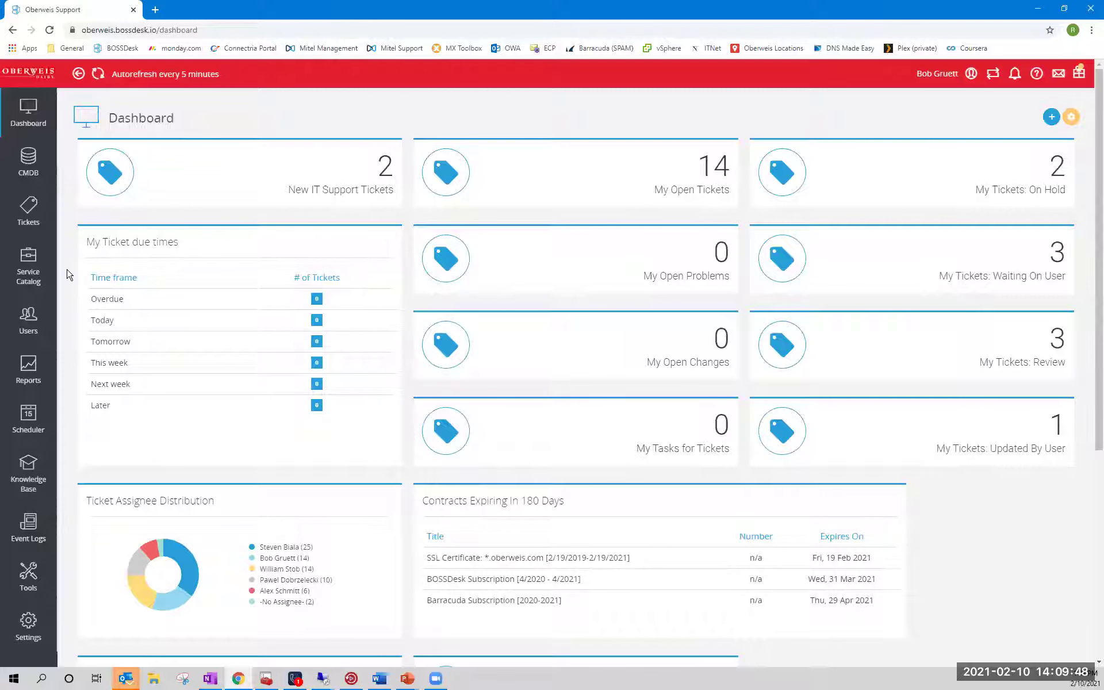
- Open the Service Catalog and narrow it to Service & Support, then the DEVELOPMENT category
click(34, 269)
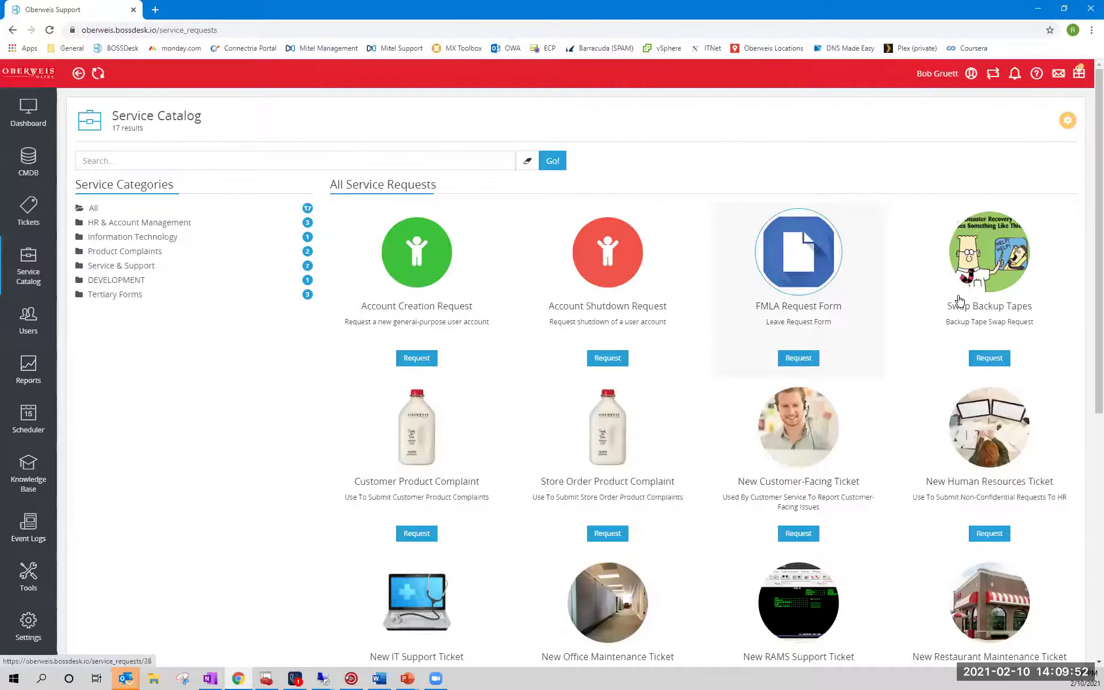
drag(1092, 222, 1093, 340)
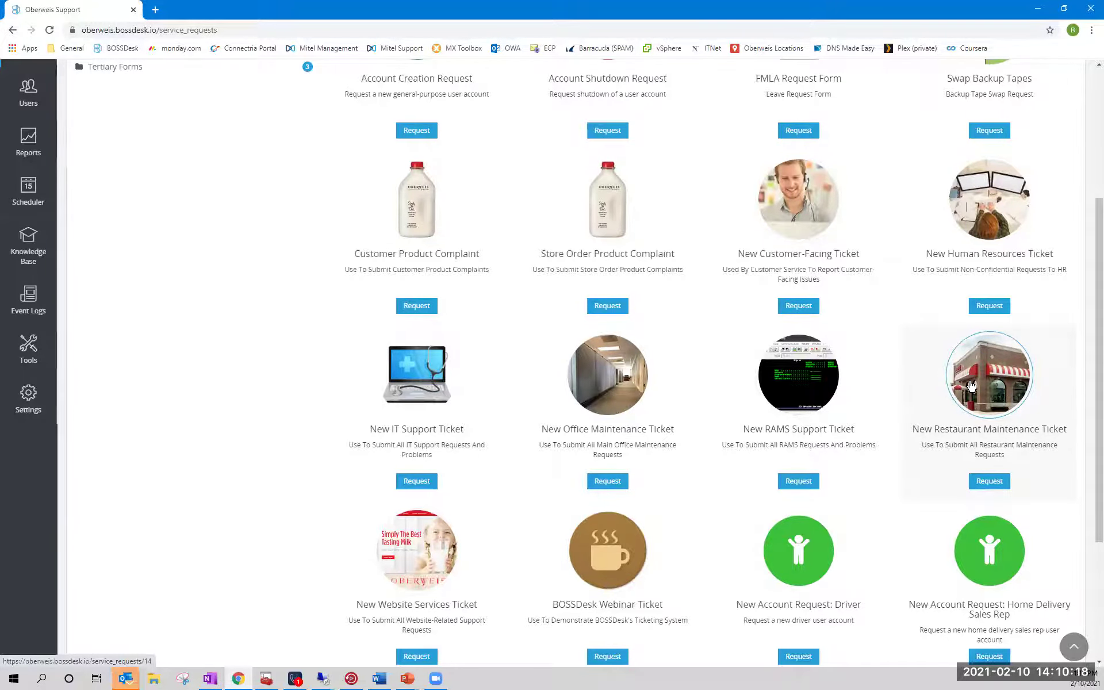
scroll(748, 397, up, 3)
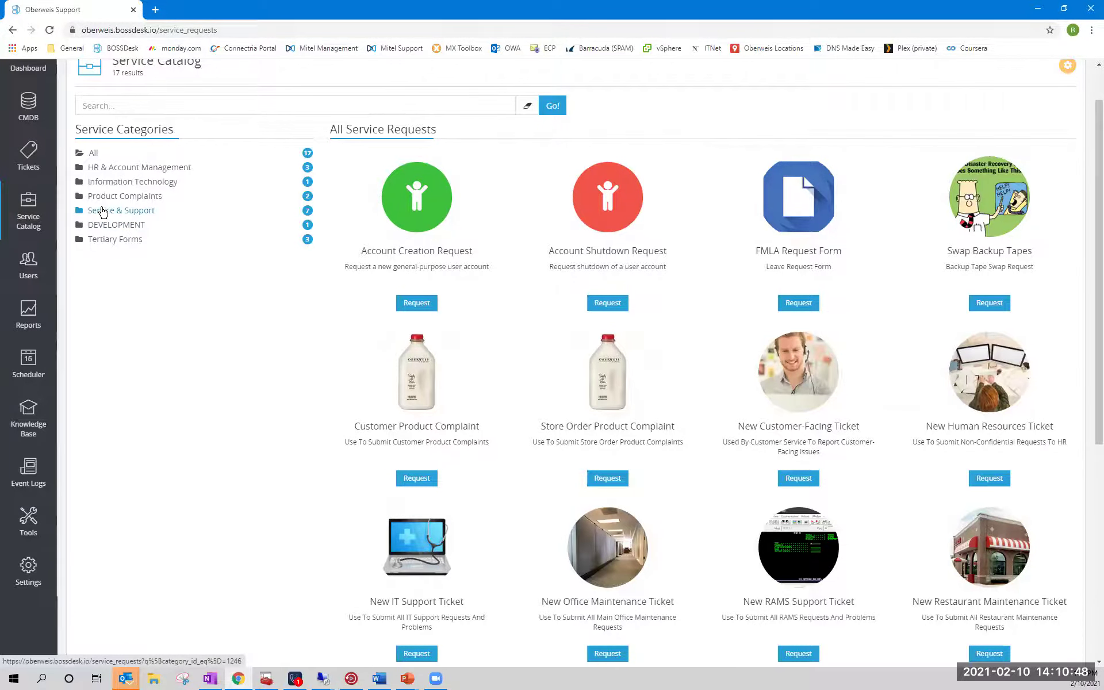
click(102, 211)
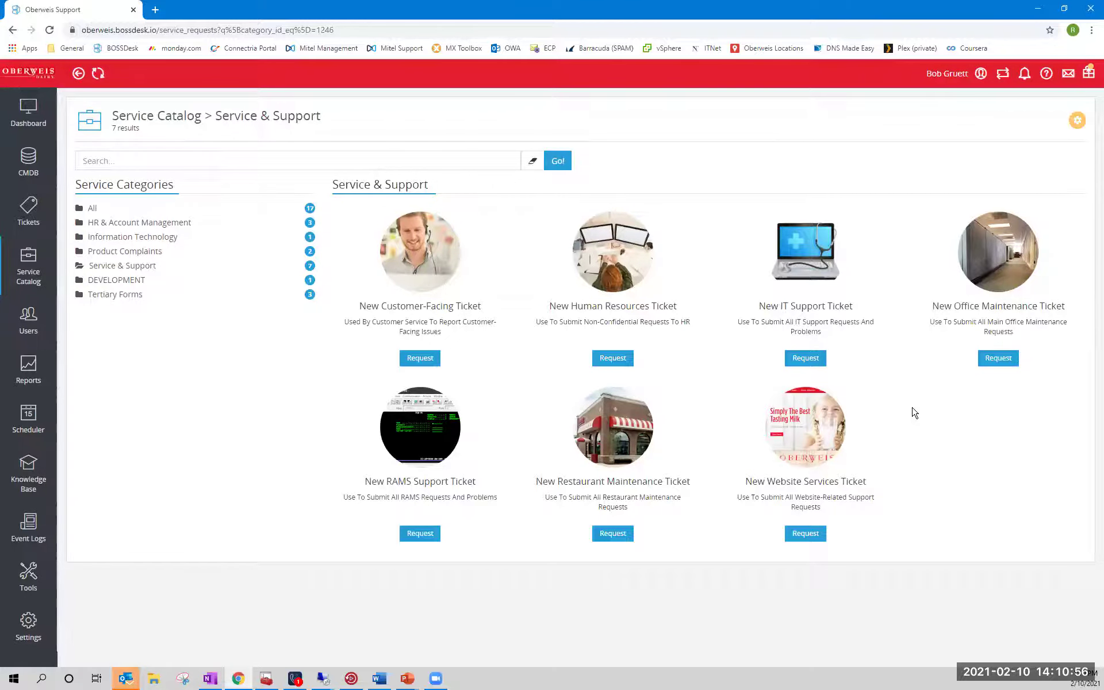
click(133, 282)
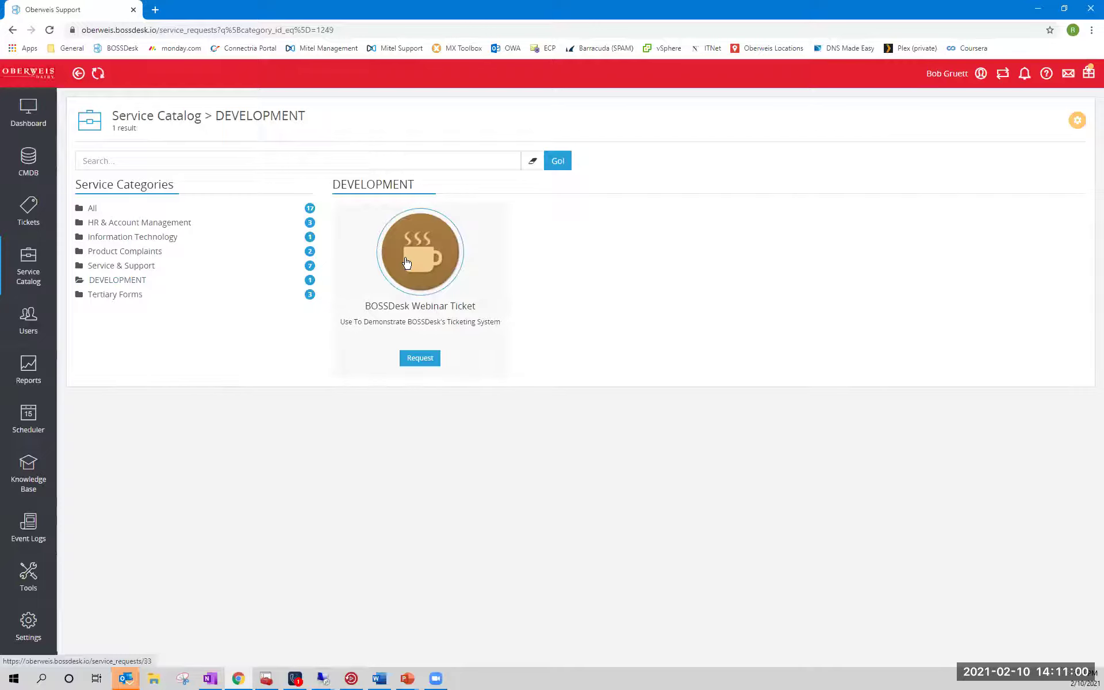
- Open the BOSSDesk Webinar Ticket request form
click(443, 312)
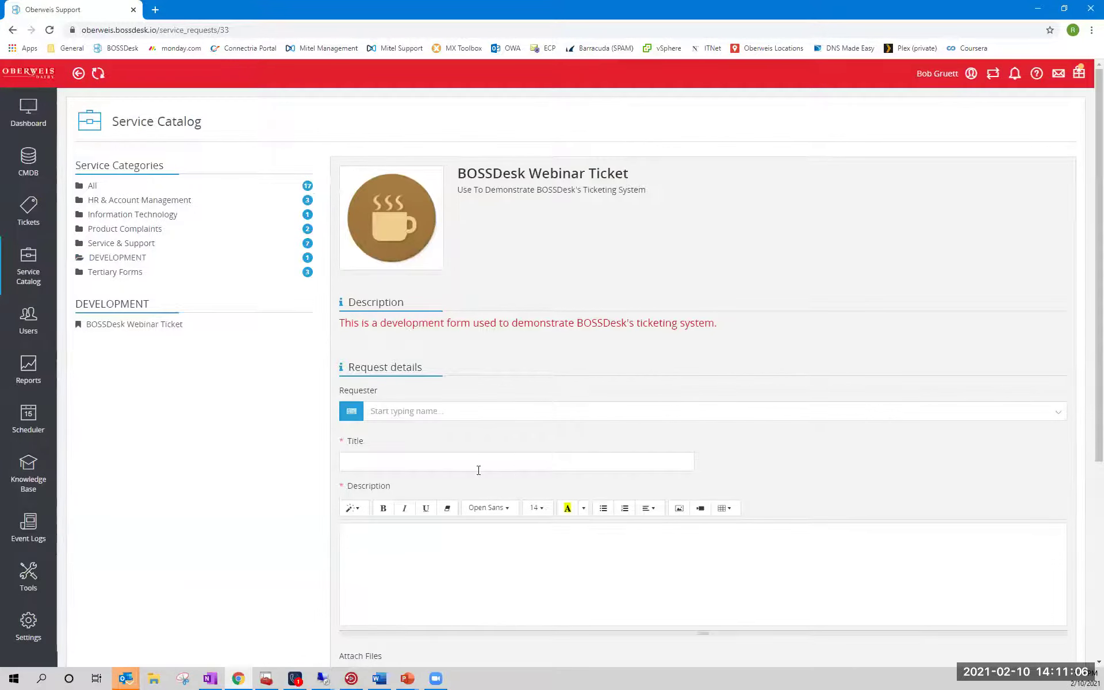
drag(1092, 257, 1093, 343)
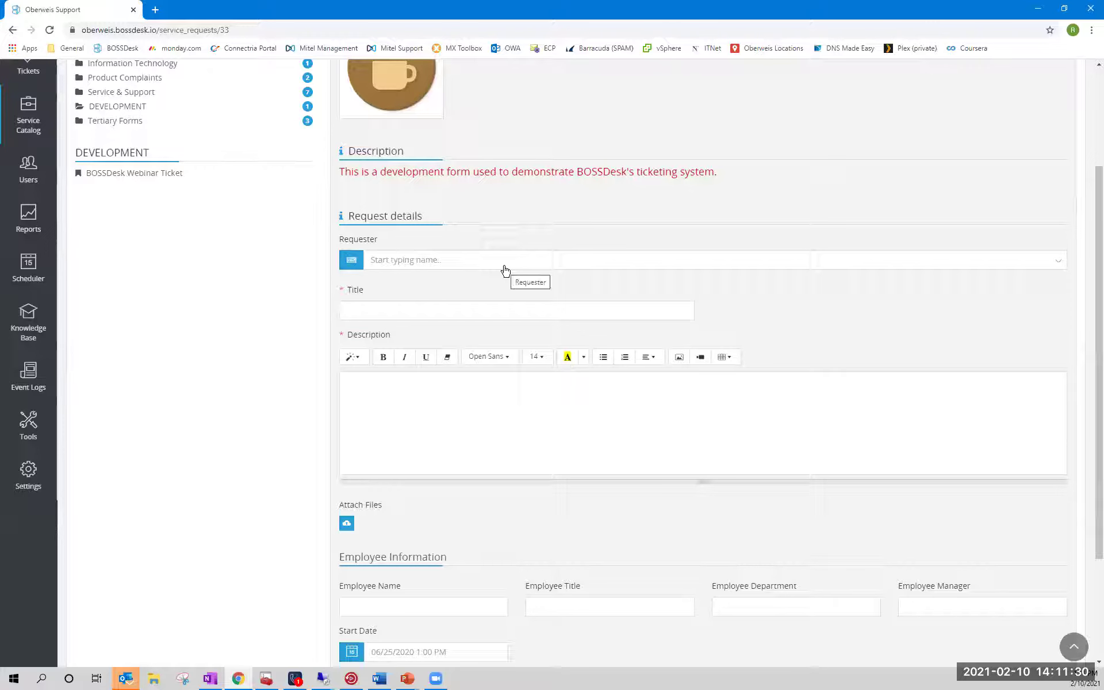
scroll(500, 267, up, 1)
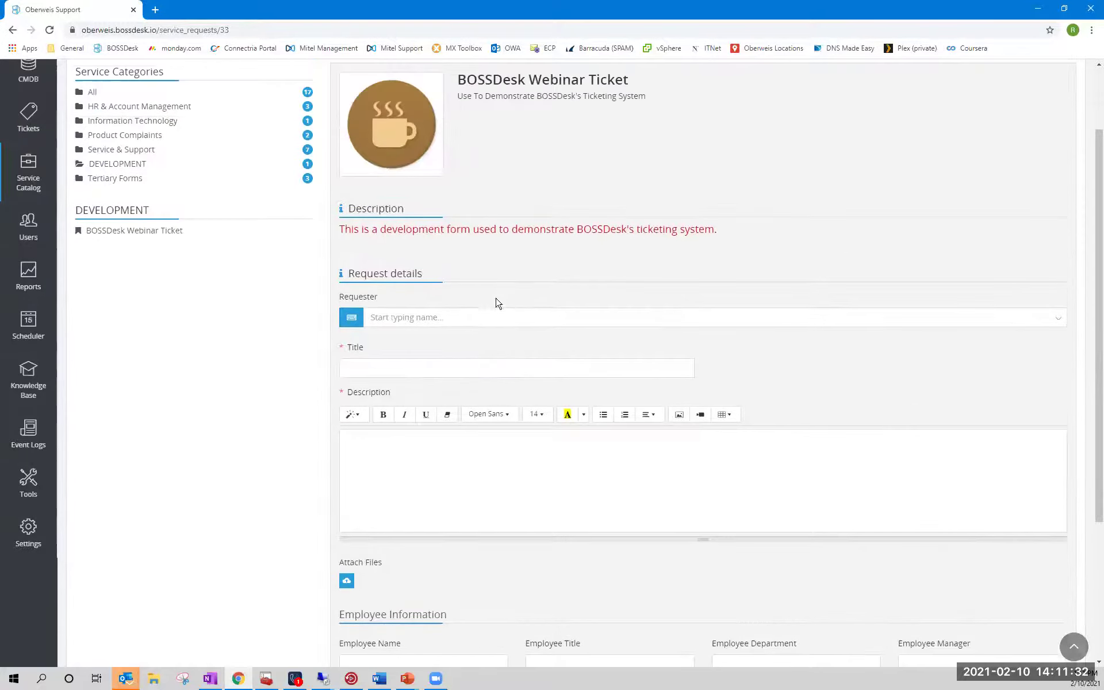
- Search the Requester list by two different names, closing it without choosing anyone
click(426, 326)
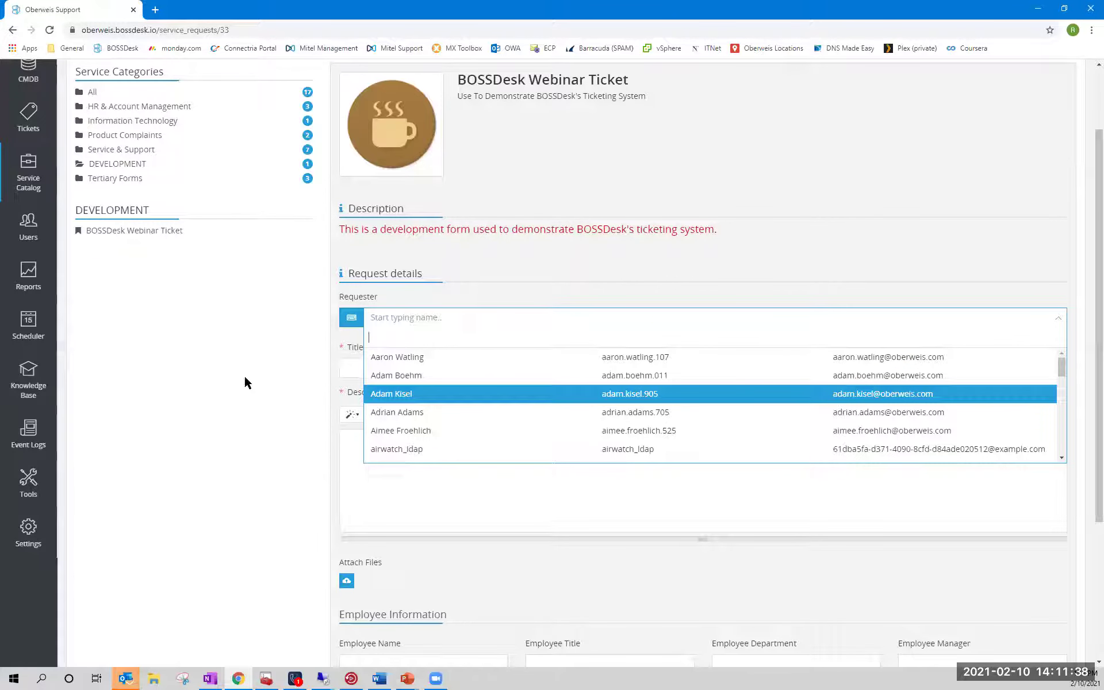
scroll(574, 431, down, 5)
click(454, 336)
click(464, 321)
text(jenny)
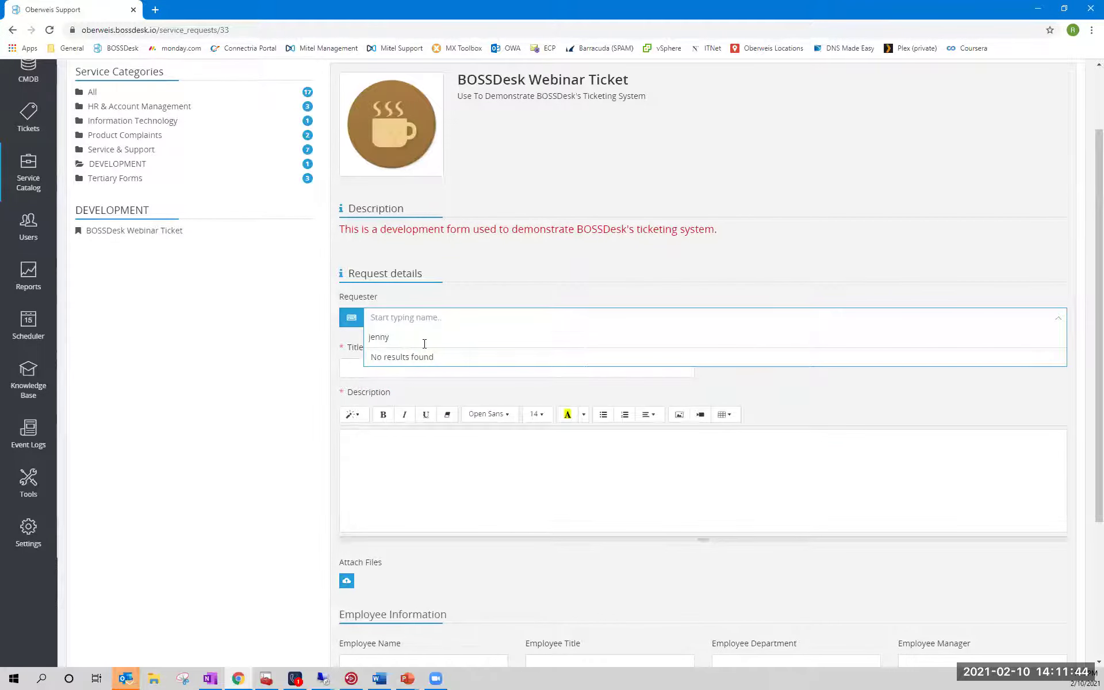
drag(457, 343, 299, 346)
key(ctrl+a)
text(pawel)
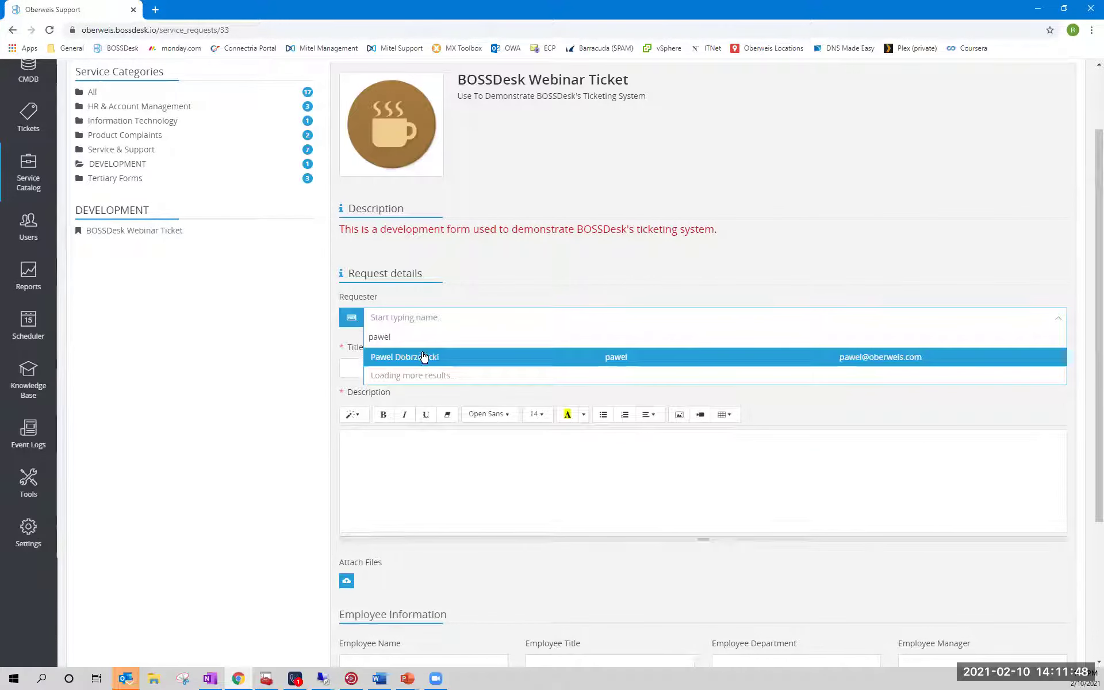
click(210, 351)
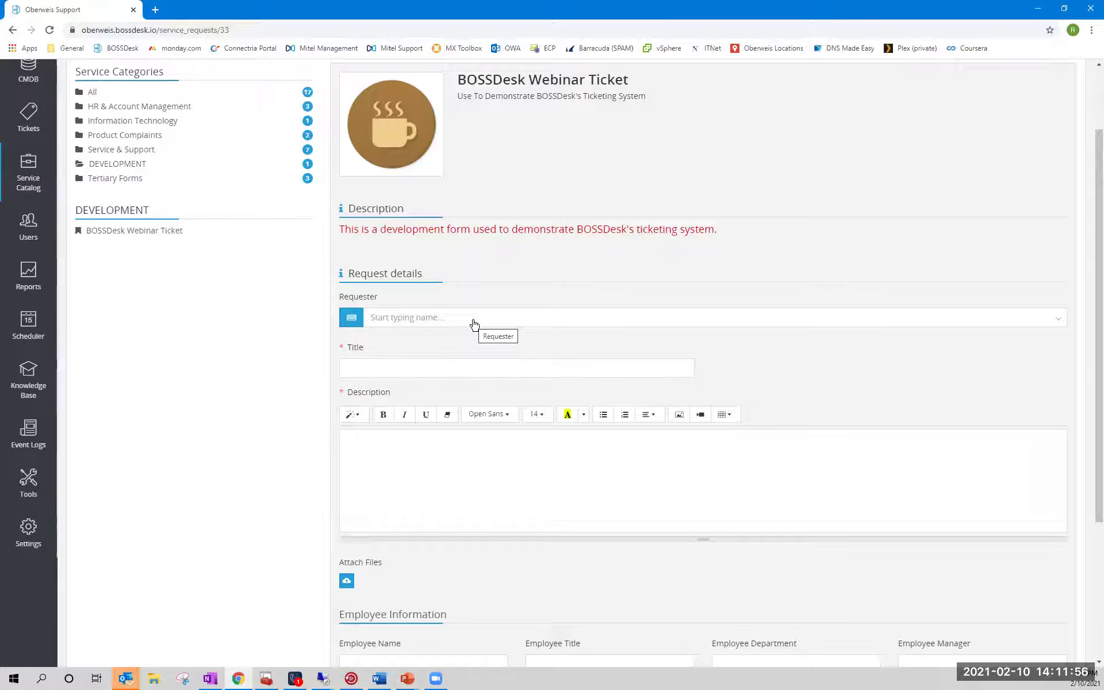
- Look over the Title, Description and setup fields, ticking then unticking User Account & Mailbox
click(383, 368)
click(399, 461)
scroll(299, 409, down, 3)
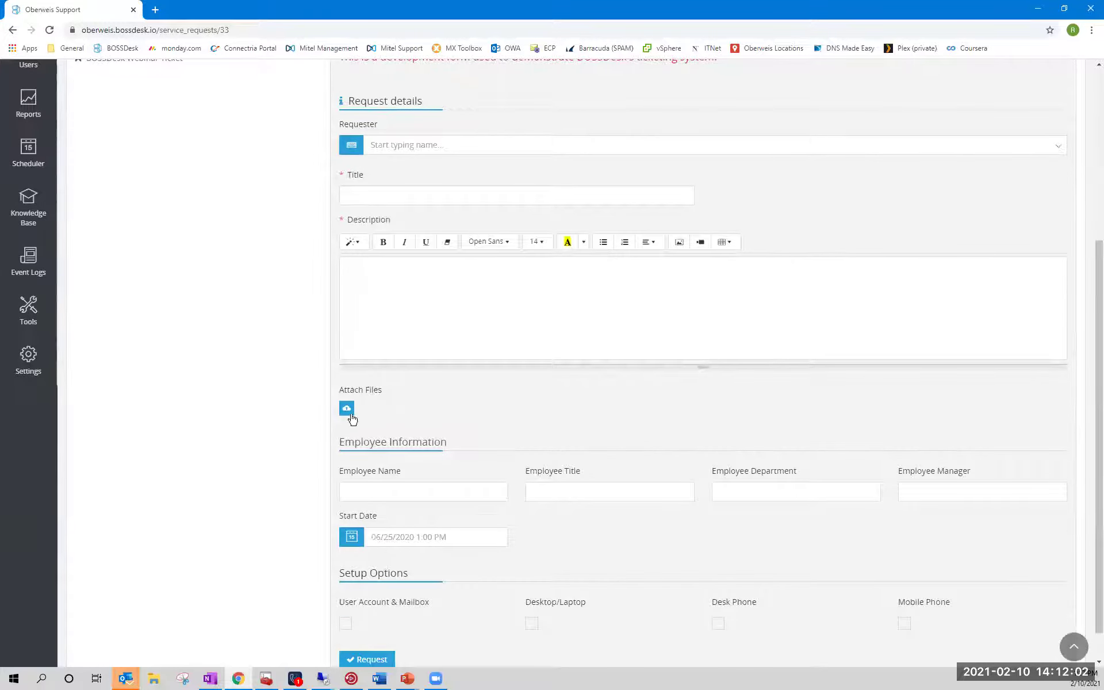
scroll(259, 458, down, 1)
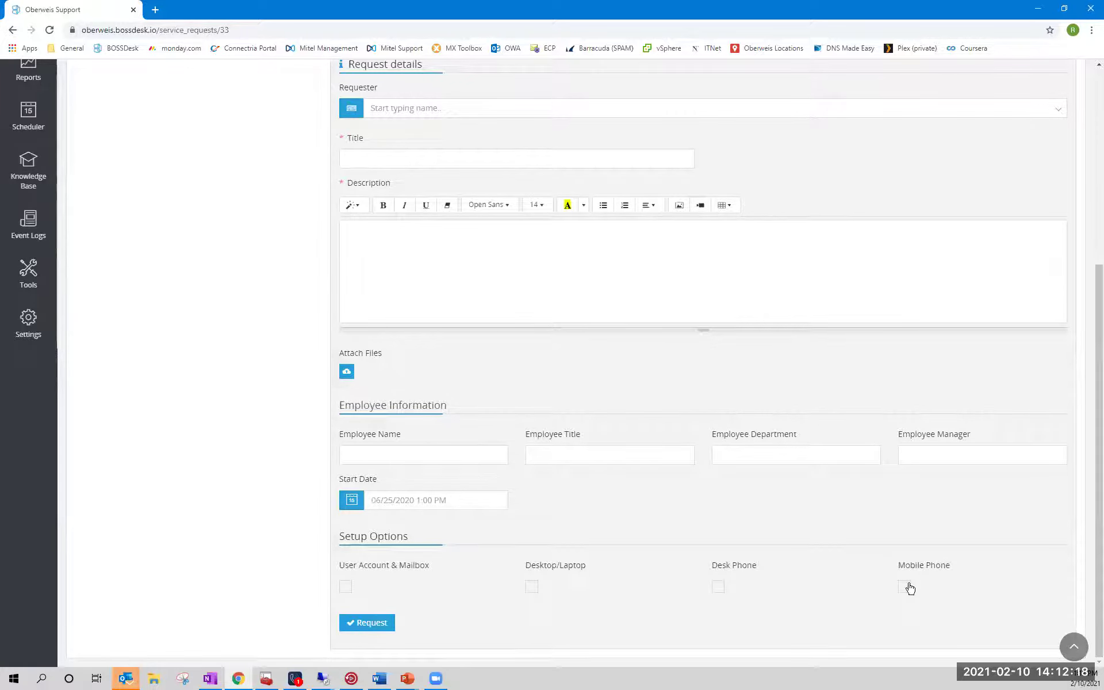
click(345, 586)
click(346, 587)
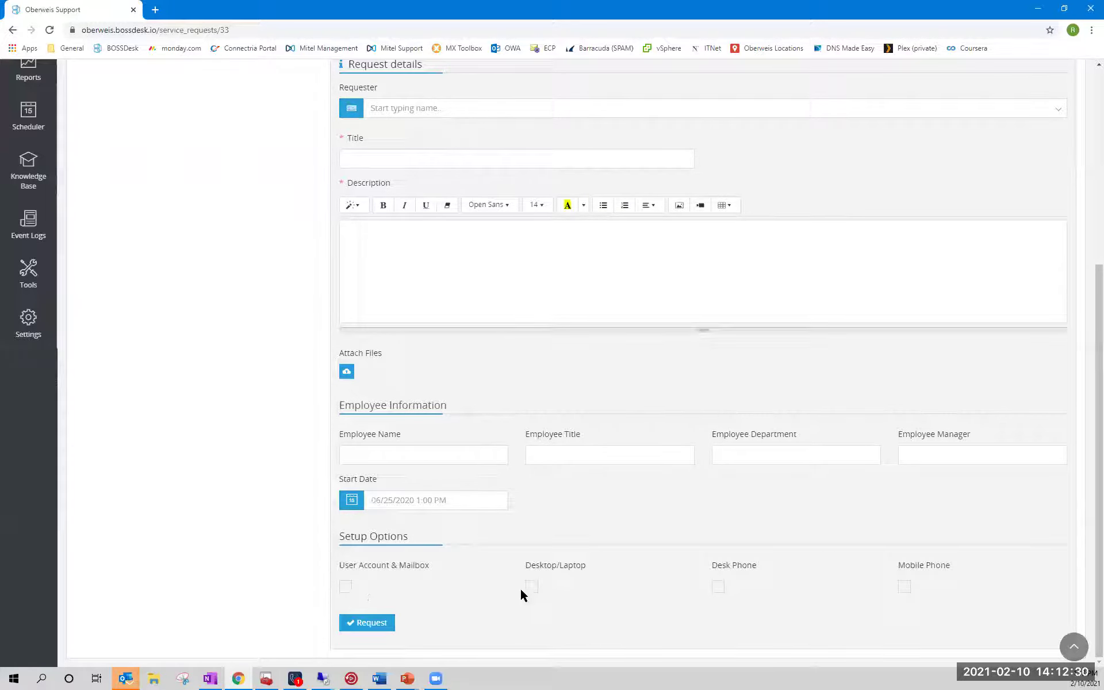
scroll(217, 412, up, 1)
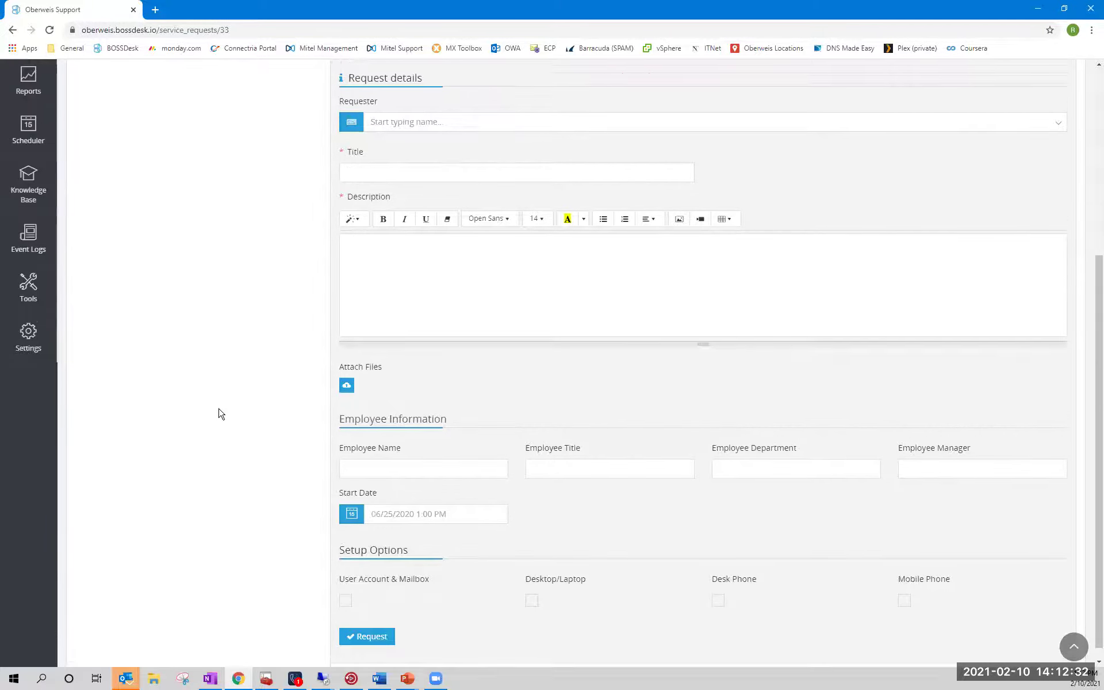
- Fill the title from a saved suggestion and describe the new hire starting next Monday, paperwork attached
click(352, 216)
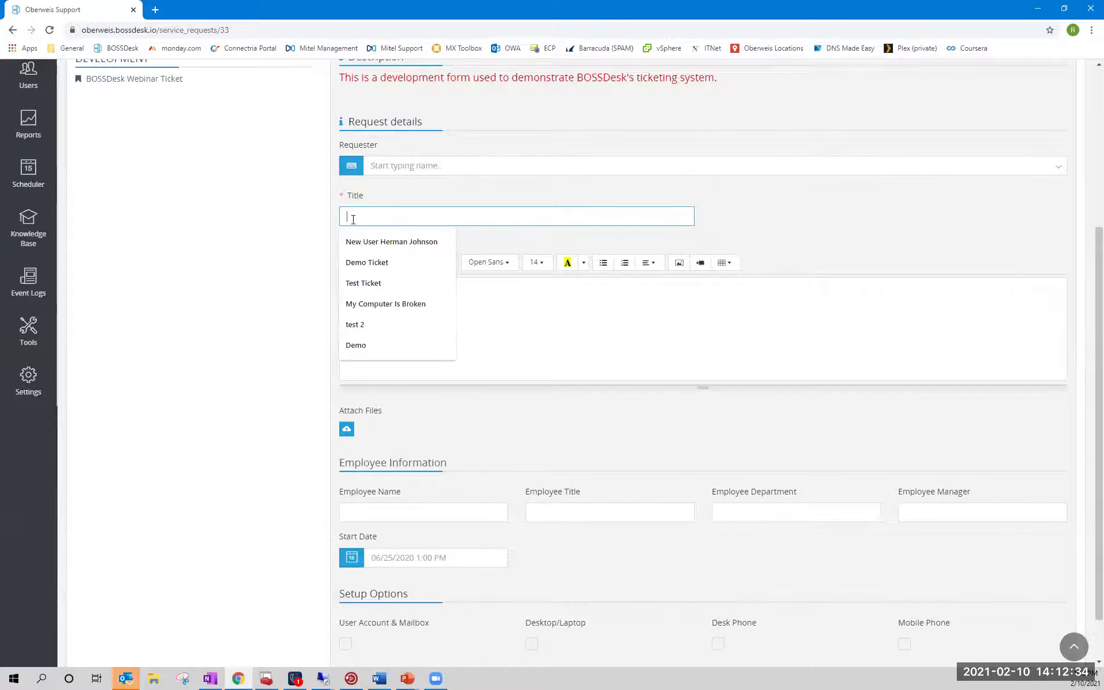
click(368, 240)
click(390, 321)
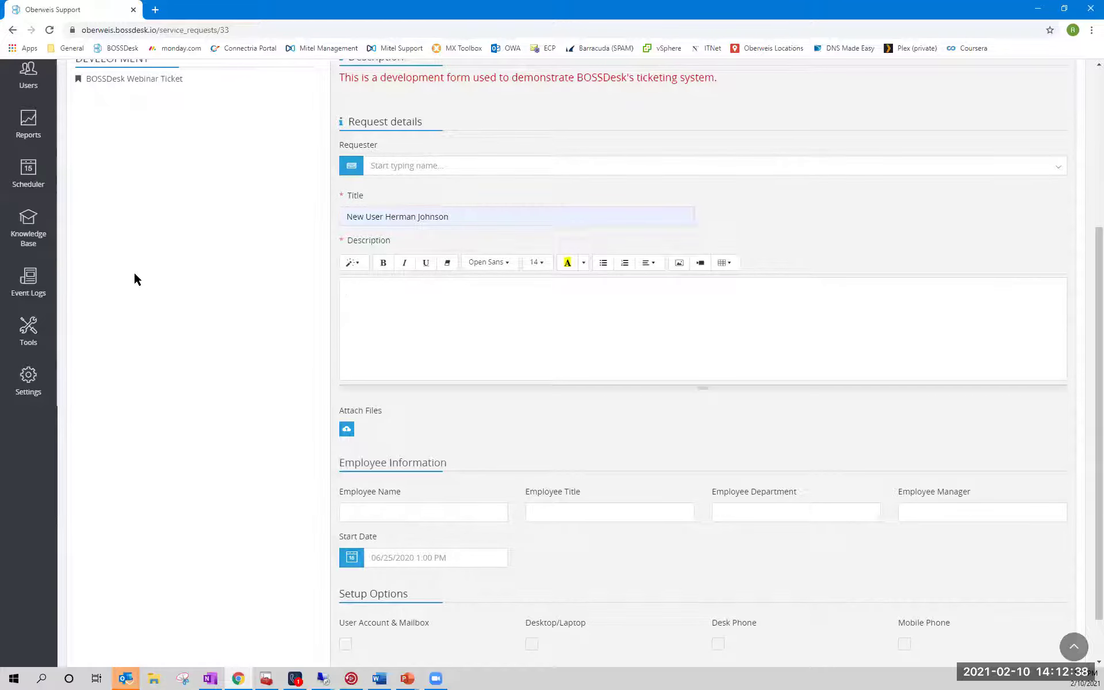
text(Herman starts work next Monday.  Please set him up ASAP.  Papework attached.)
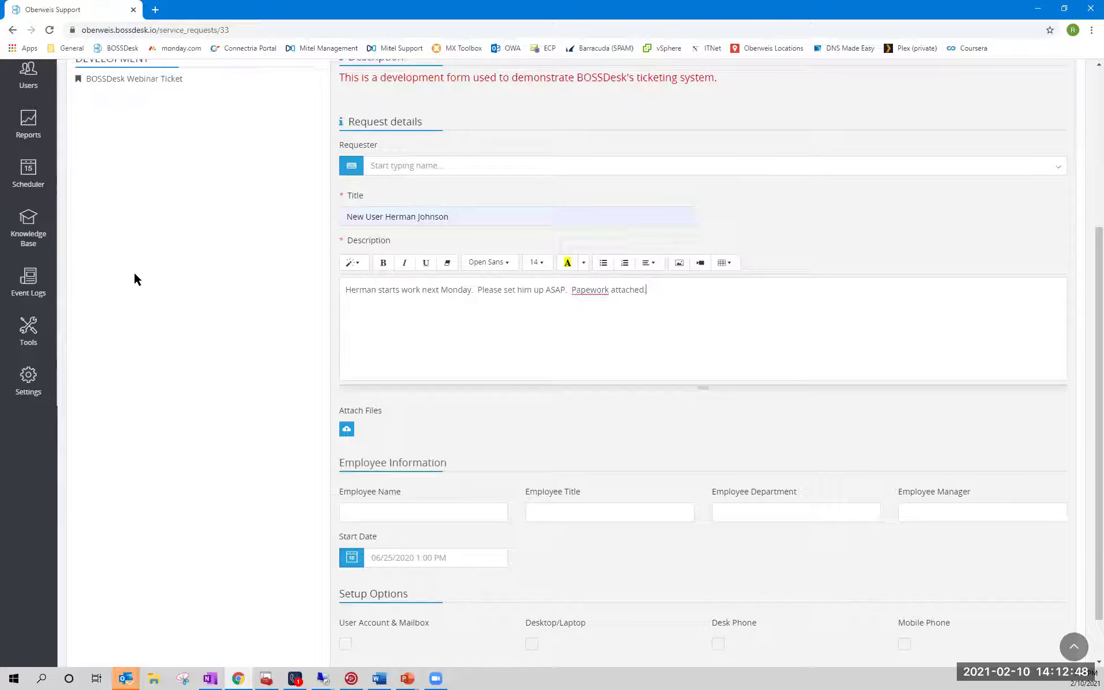
text(r)
scroll(264, 395, down, 1)
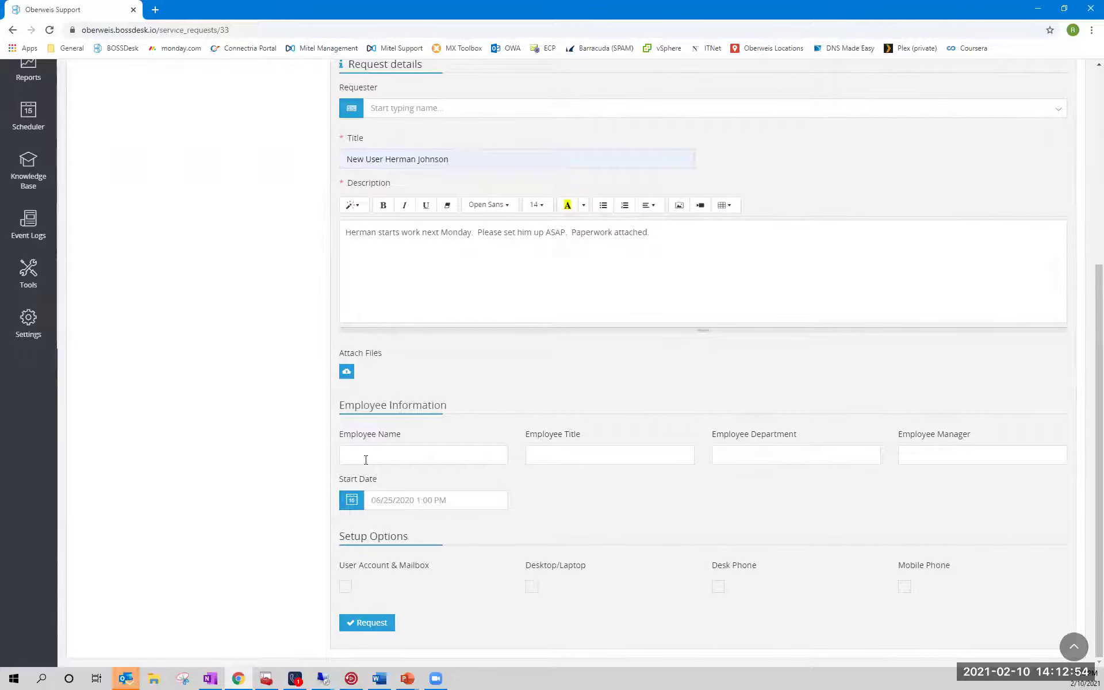
- Enter the employee's name, title Network Administrator, department Information Technology, start date 02/15/2021
click(368, 458)
click(371, 481)
click(581, 456)
click(587, 478)
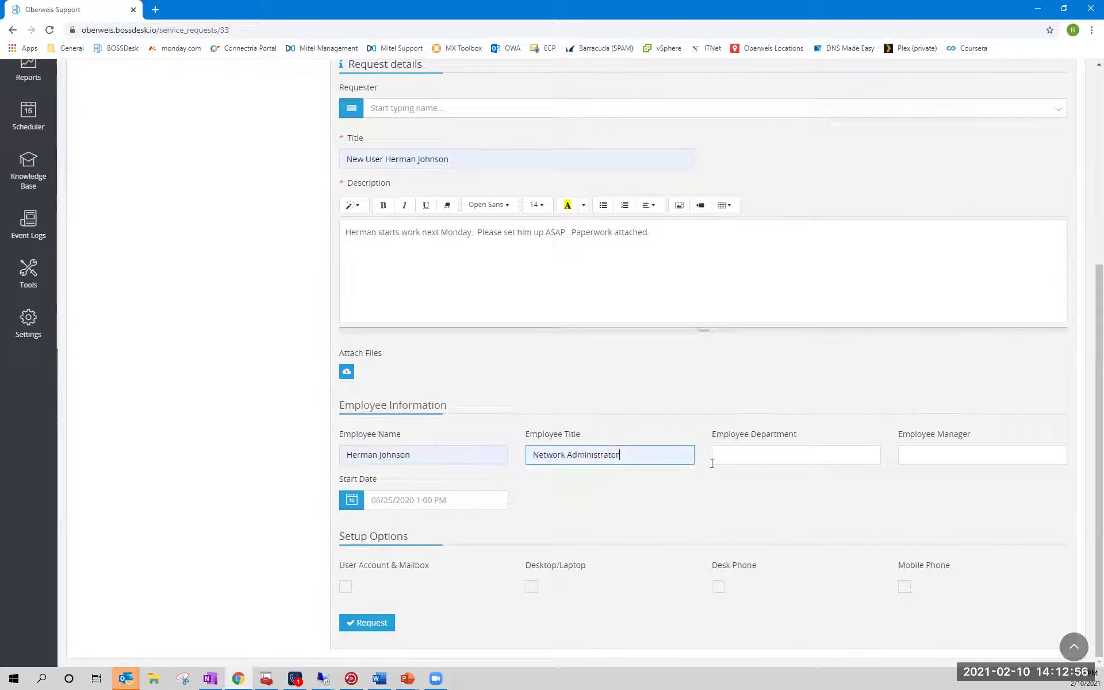
click(753, 462)
click(757, 482)
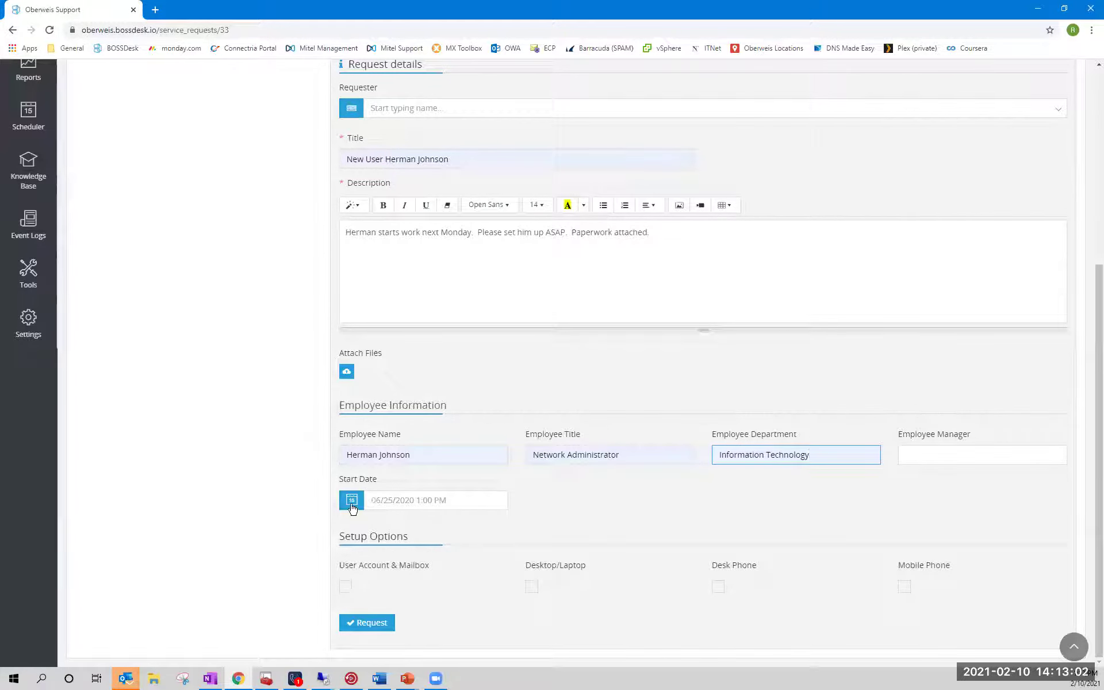
click(352, 501)
click(373, 396)
click(233, 473)
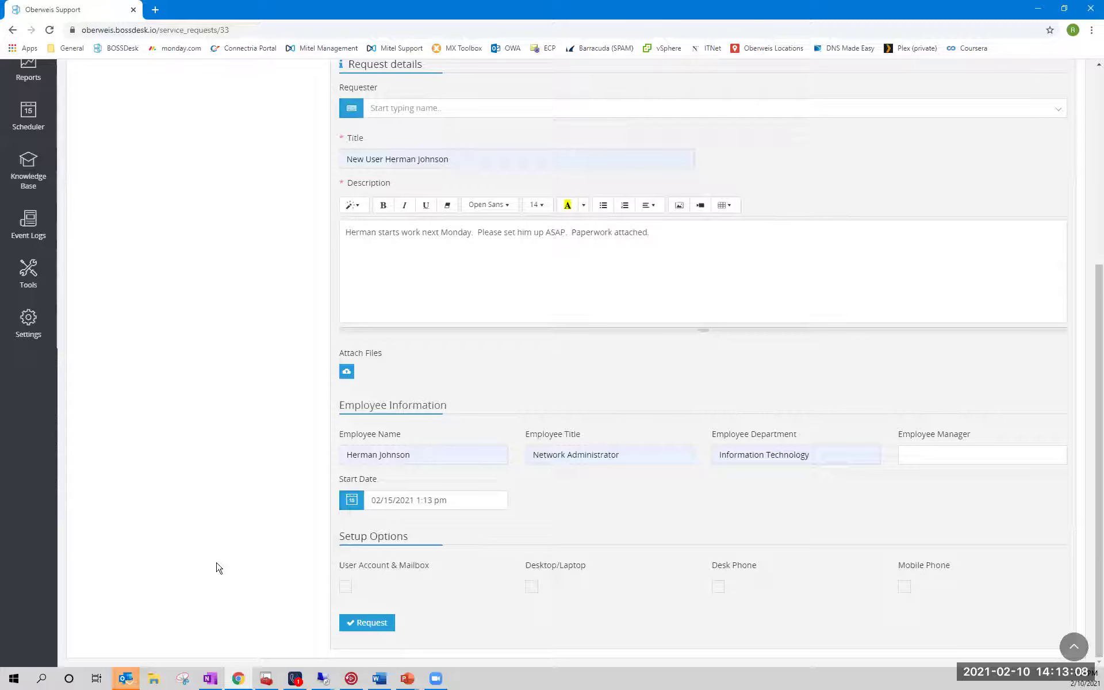
- Tick User Account & Mailbox and Mobile Phone, then submit the request
click(346, 586)
click(904, 586)
click(368, 623)
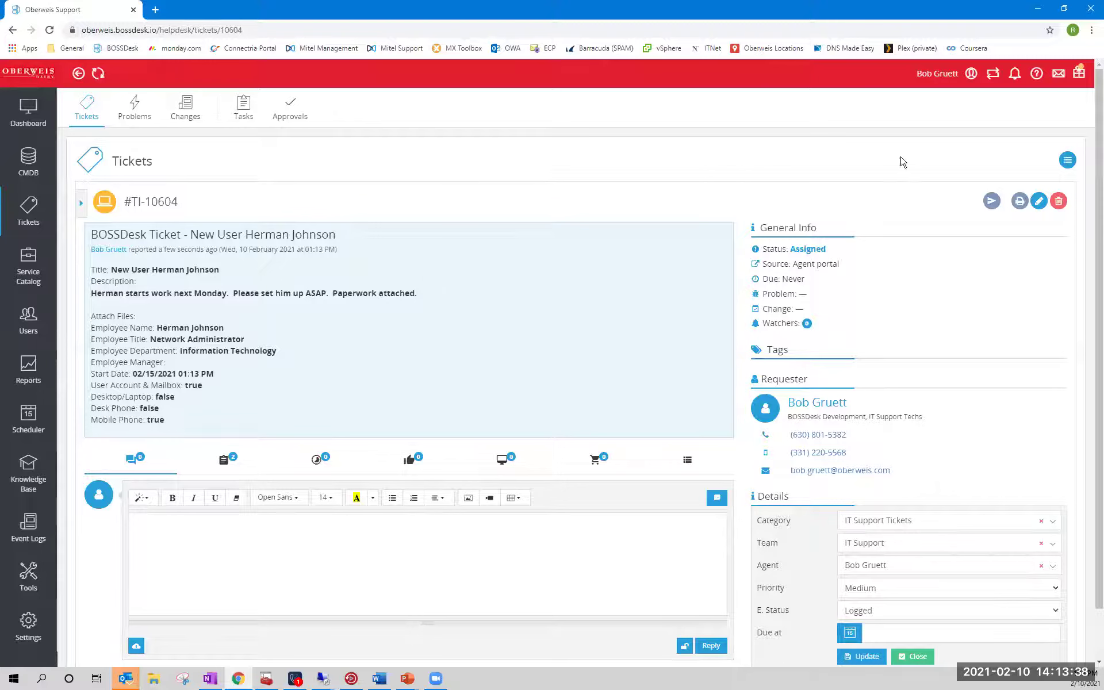
- Switch to the requester's view of the BOSSDesk portal
click(993, 72)
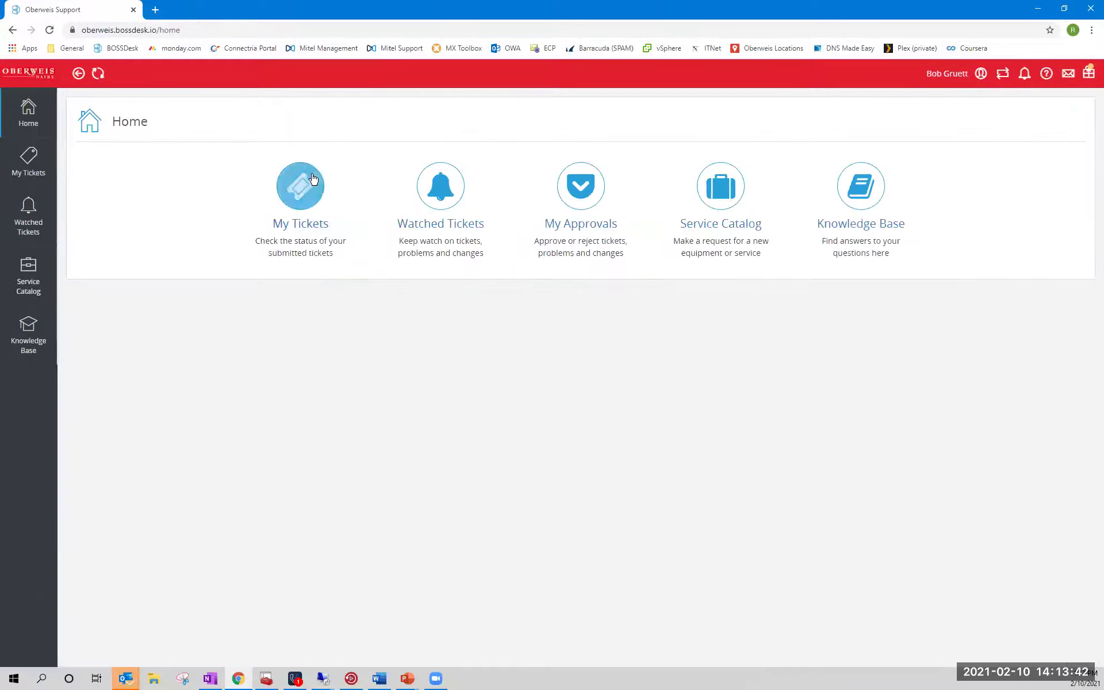
- View ticket #TI-10604 from My Tickets, then return to the agent dashboard's My Open Tickets
click(299, 189)
click(311, 208)
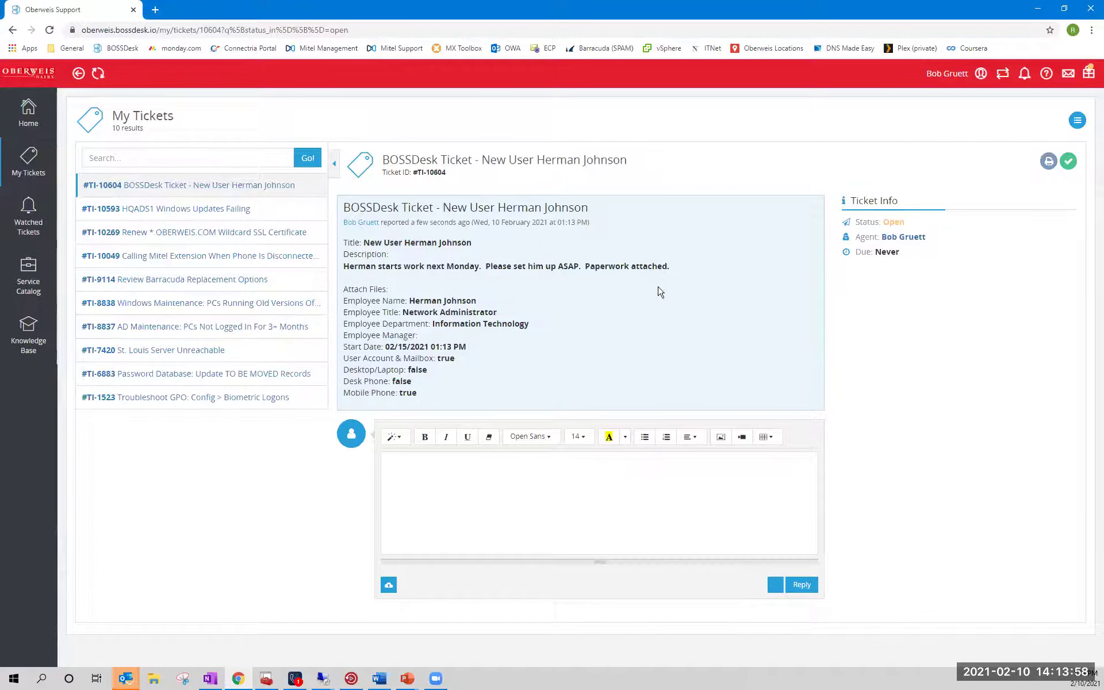
click(1003, 73)
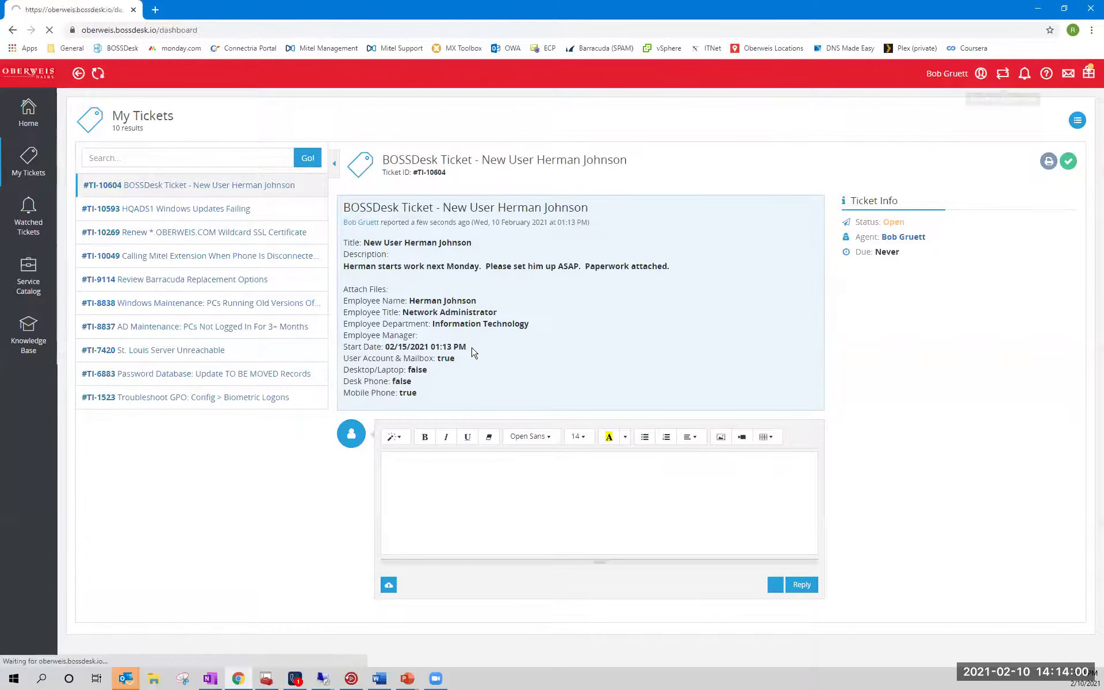
click(496, 180)
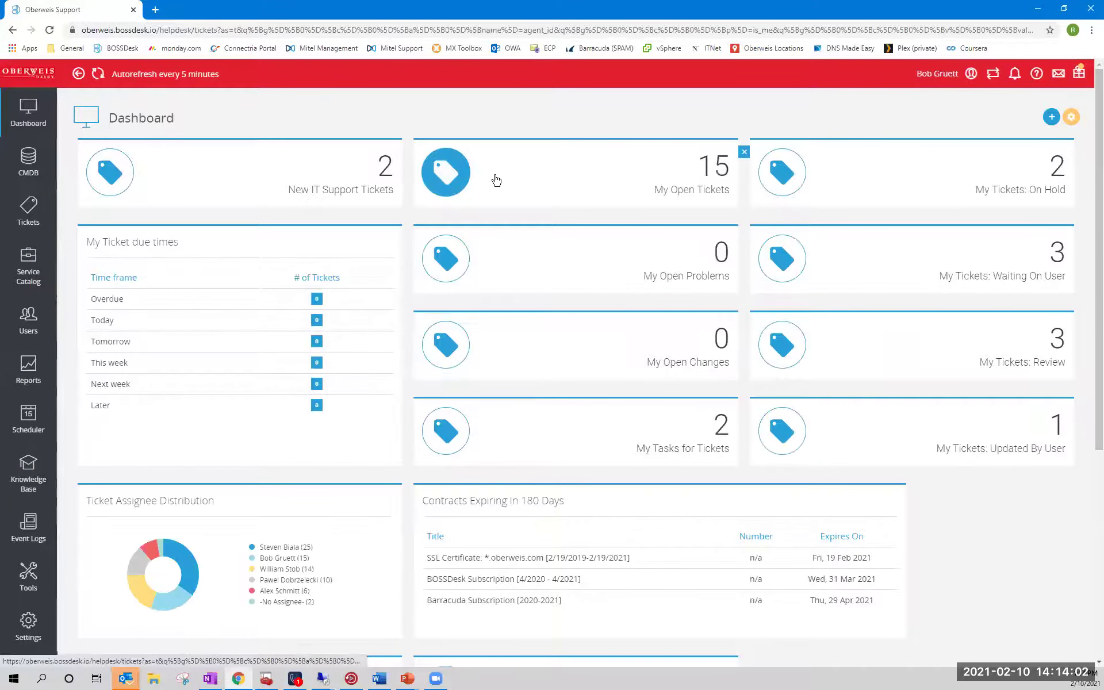
- Open ticket #TI-10604 and highlight its BOSSDesk Ticket New User heading and Title line
click(234, 258)
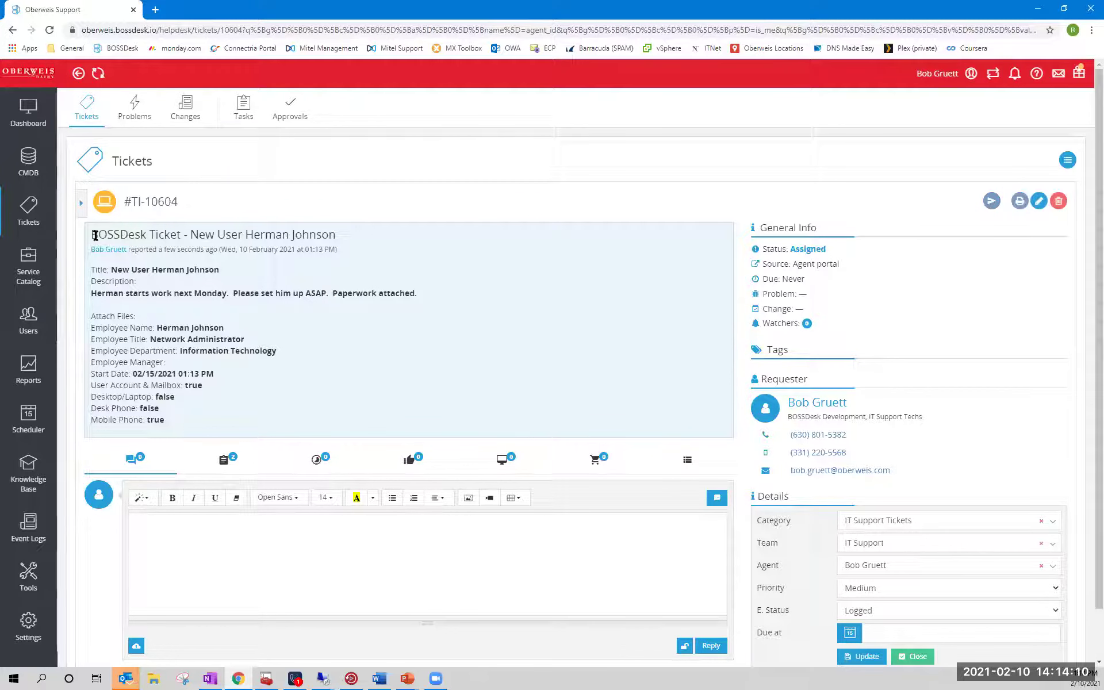
drag(92, 235, 341, 236)
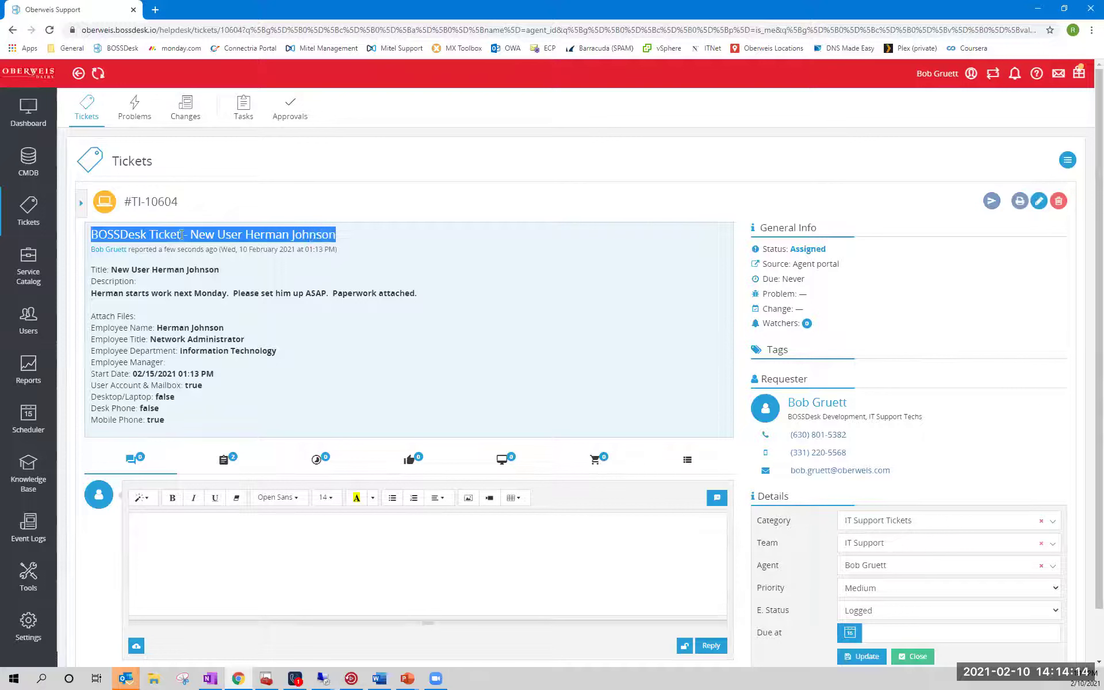
click(133, 236)
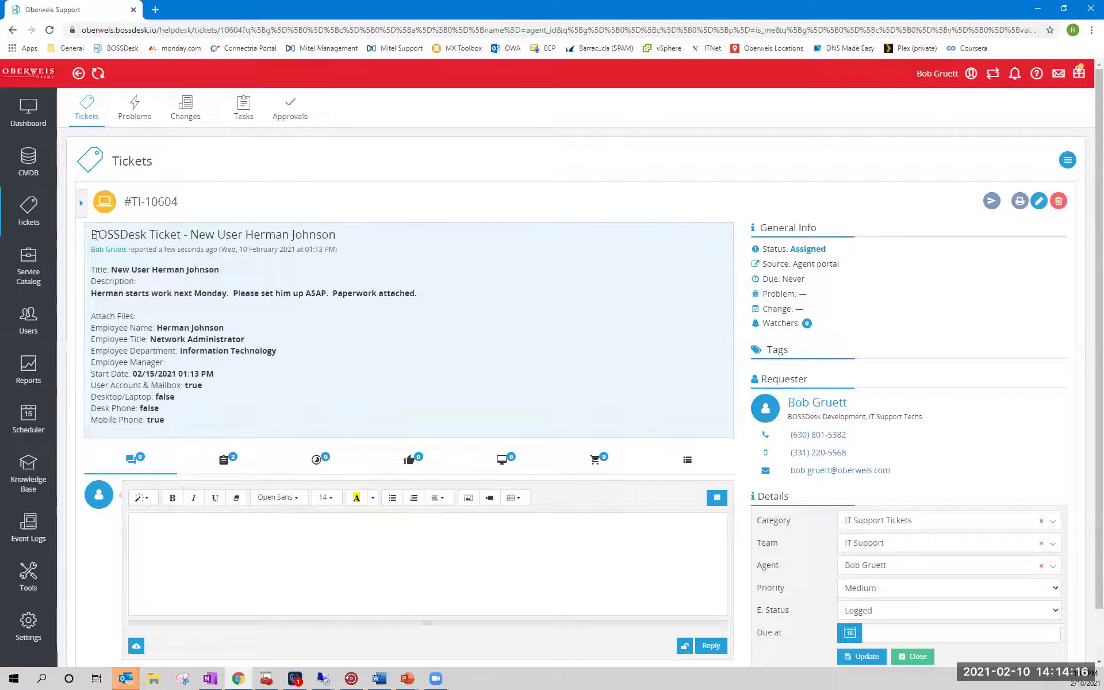
drag(91, 235, 192, 239)
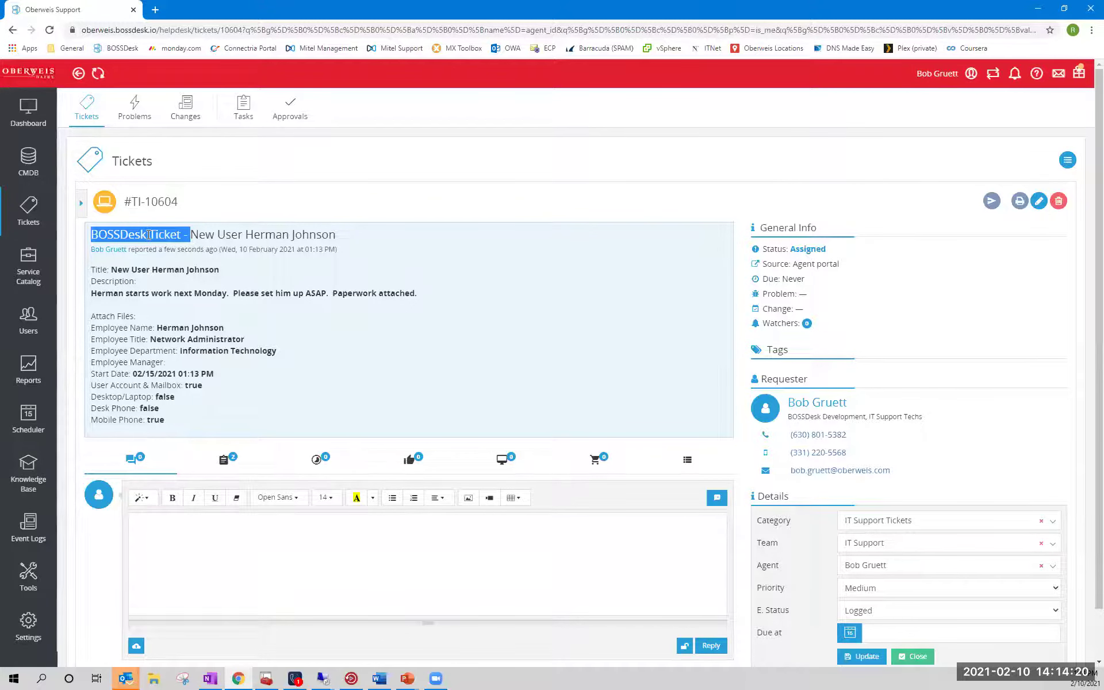
drag(191, 234, 337, 237)
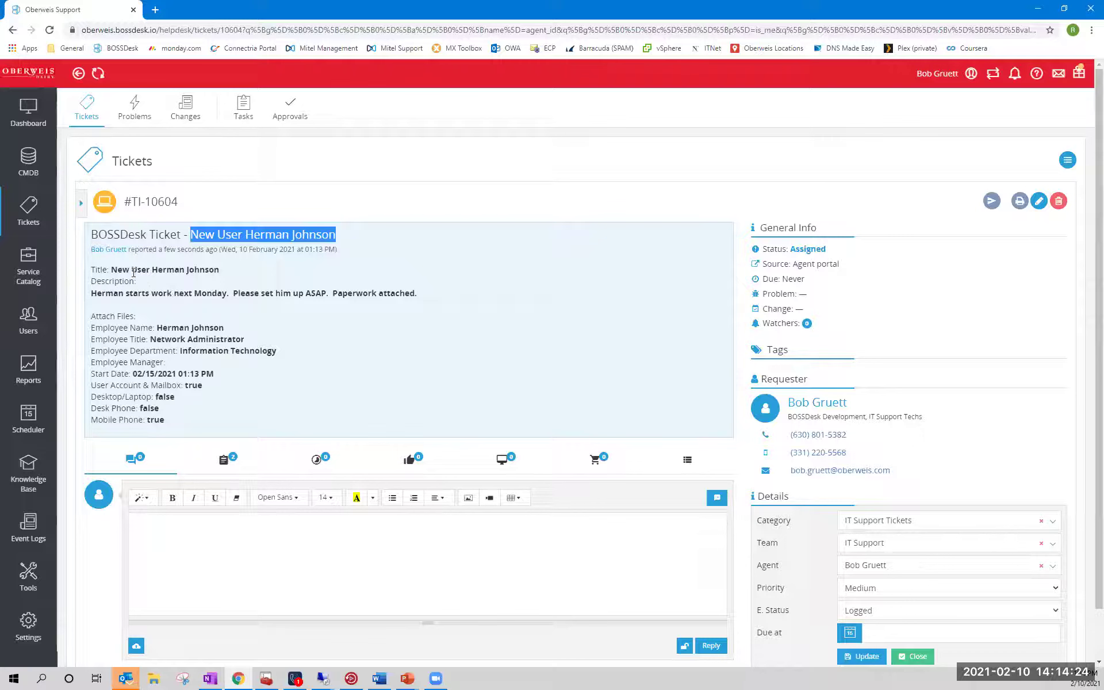
drag(112, 270, 339, 277)
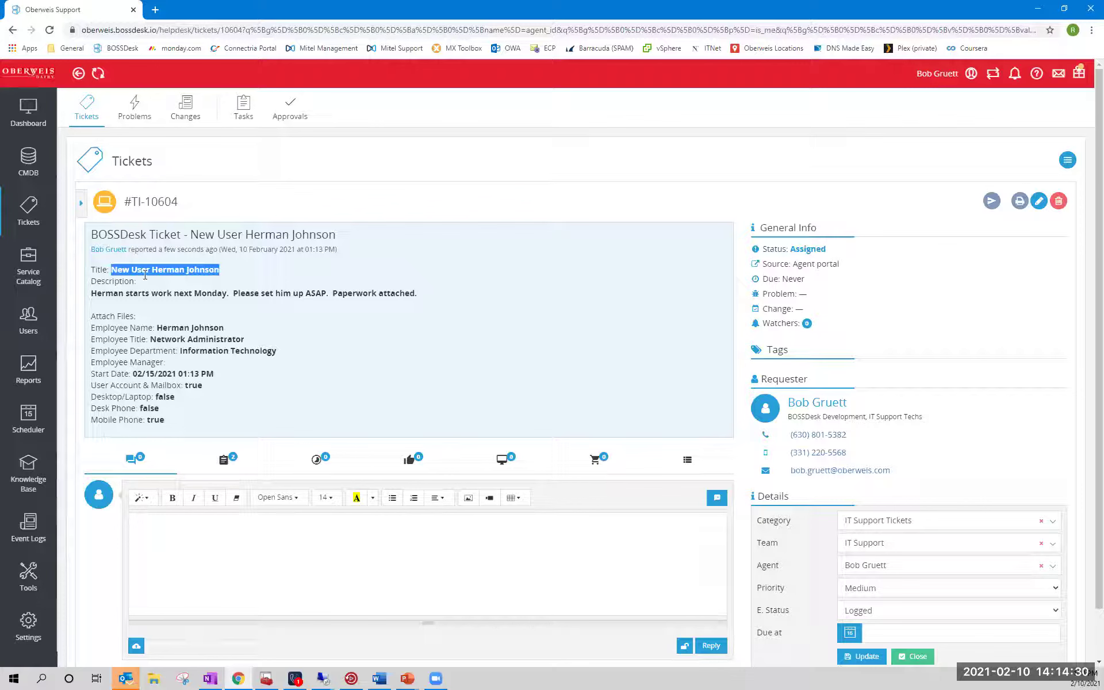
double_click(99, 270)
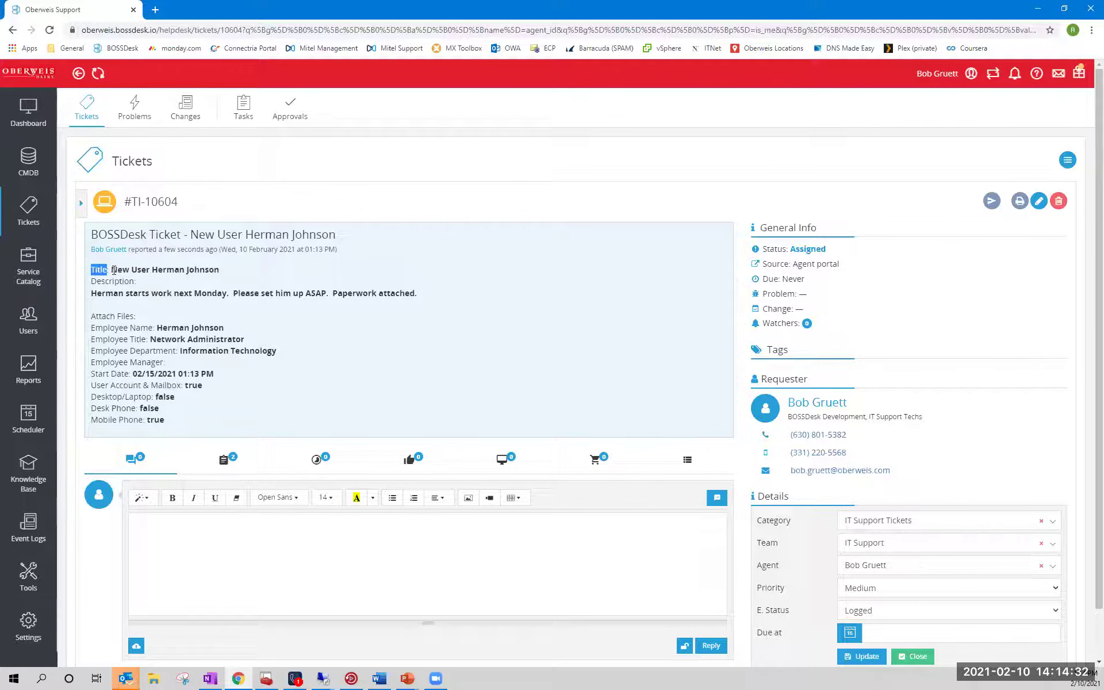
drag(111, 269, 334, 235)
click(332, 235)
- Highlight the ticket's User Account & Mailbox and Mobile Phone lines
drag(91, 386, 224, 390)
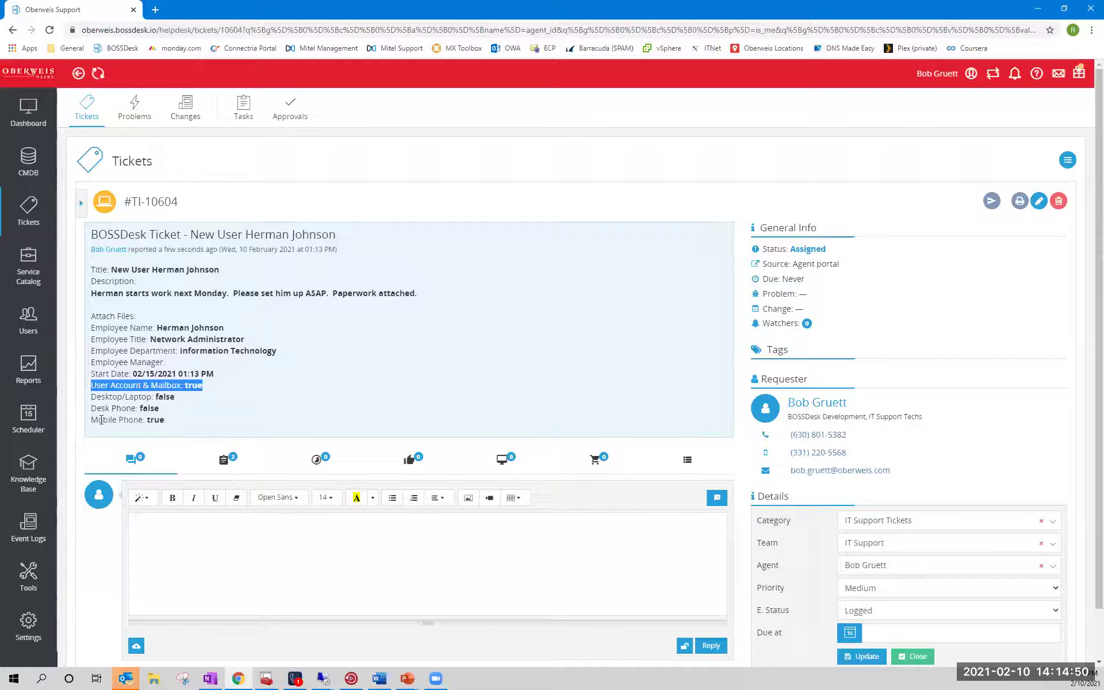
drag(91, 420, 187, 427)
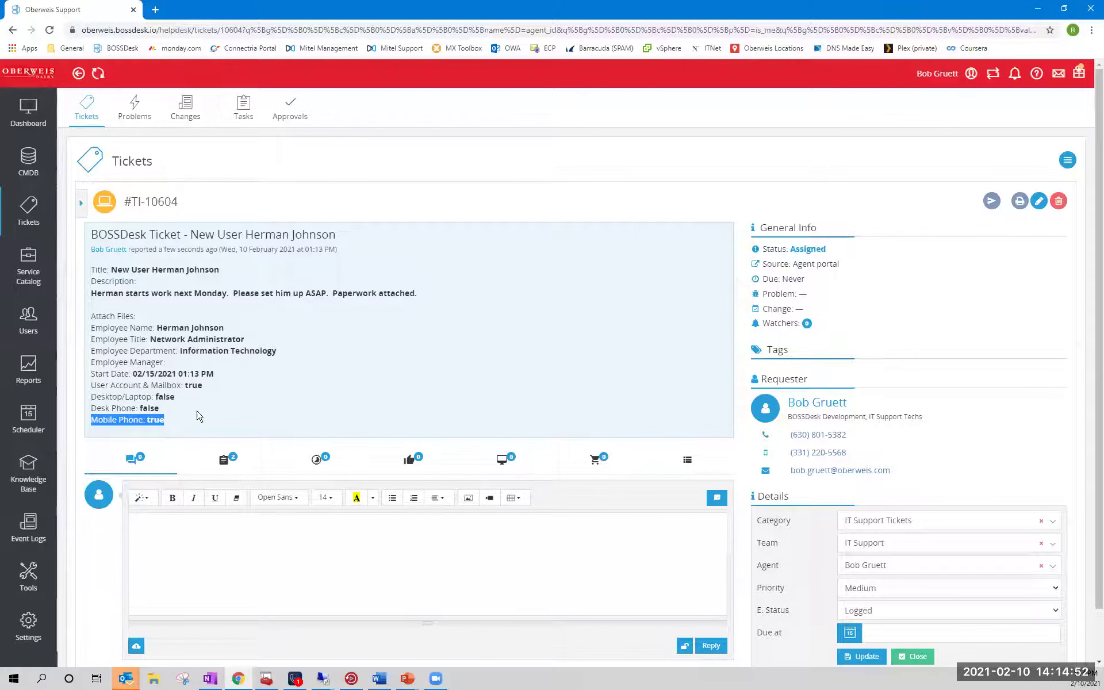
scroll(264, 360, down, 1)
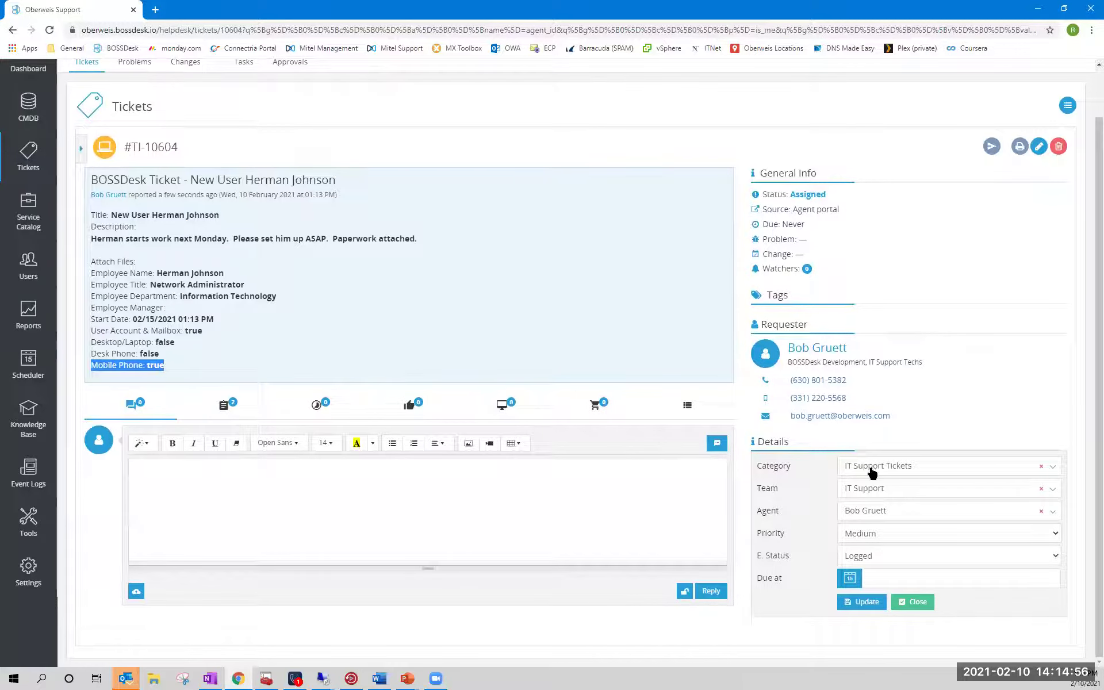
click(633, 136)
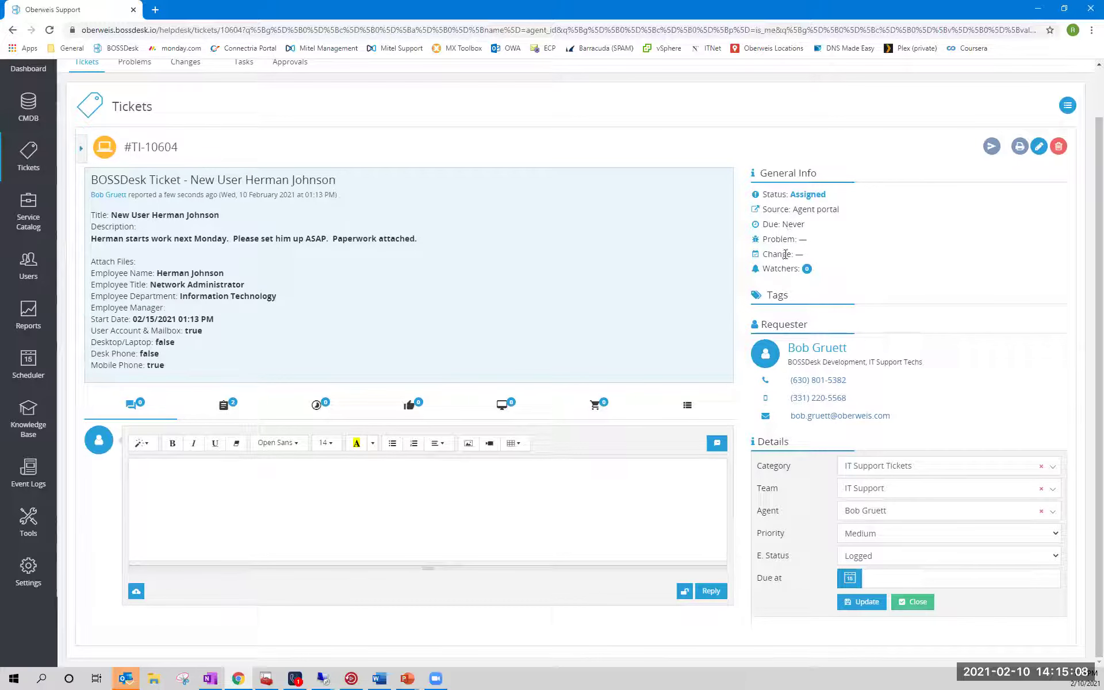
mouse_move(787, 266)
- Add yourself as a watcher through the New Watcher dialog and confirm the watcher list
click(777, 272)
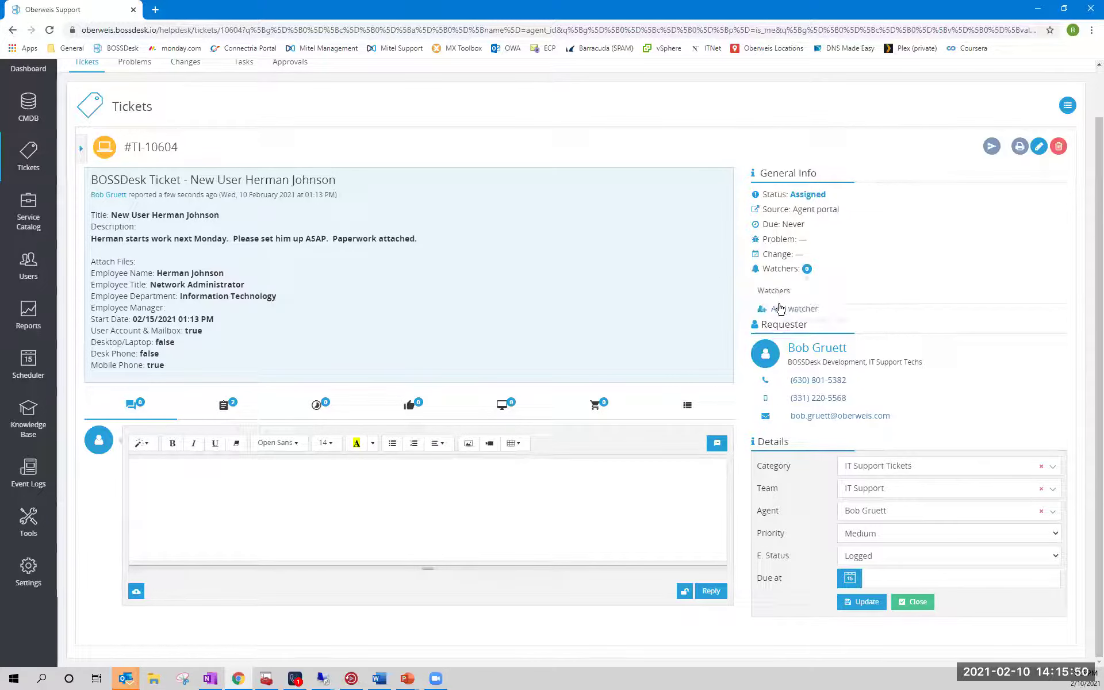
click(651, 278)
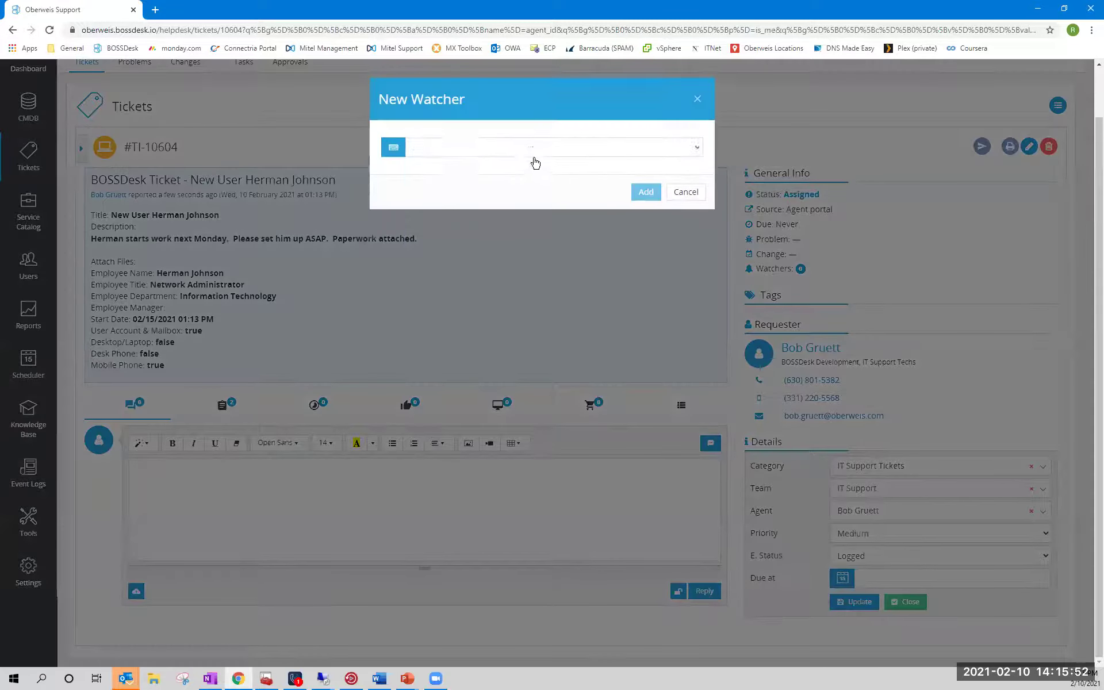
click(534, 161)
text(bob gruett)
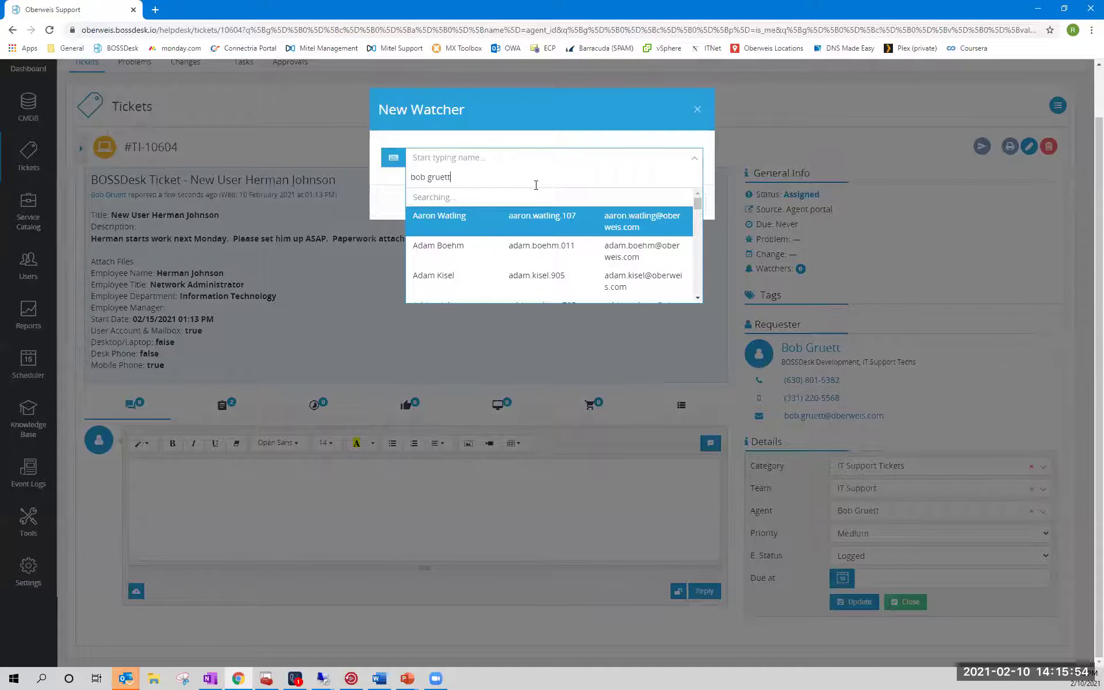
click(481, 198)
click(646, 202)
click(780, 268)
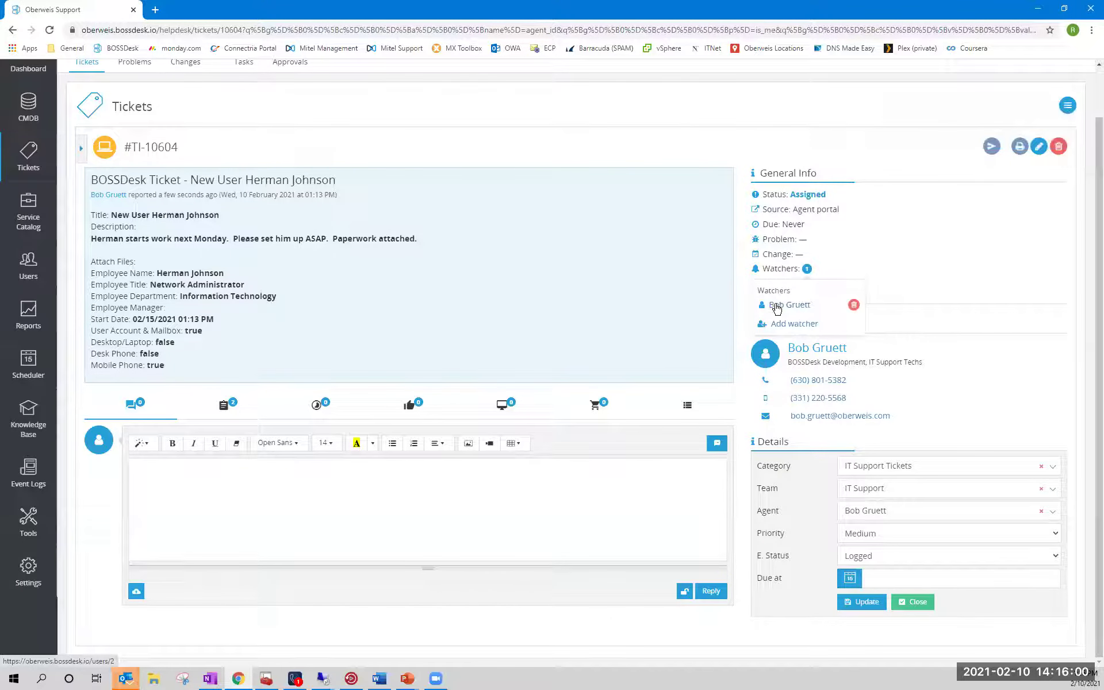
click(695, 332)
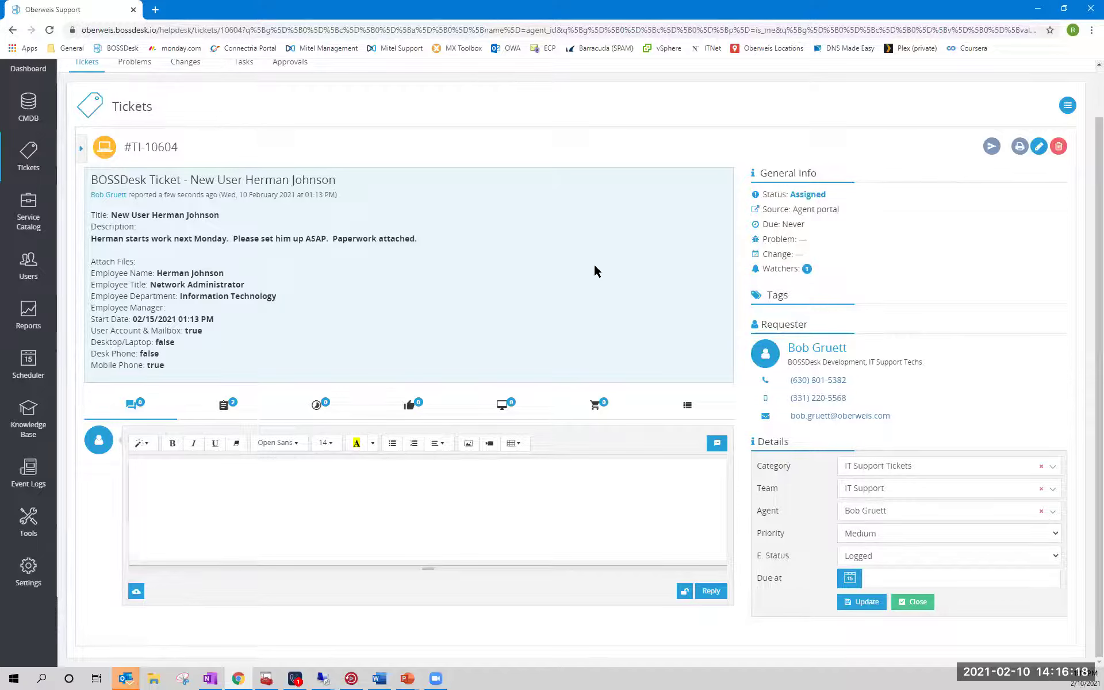
- Post the public comment 'this is a comment' on the ticket
click(437, 519)
text(this is a comment)
click(712, 595)
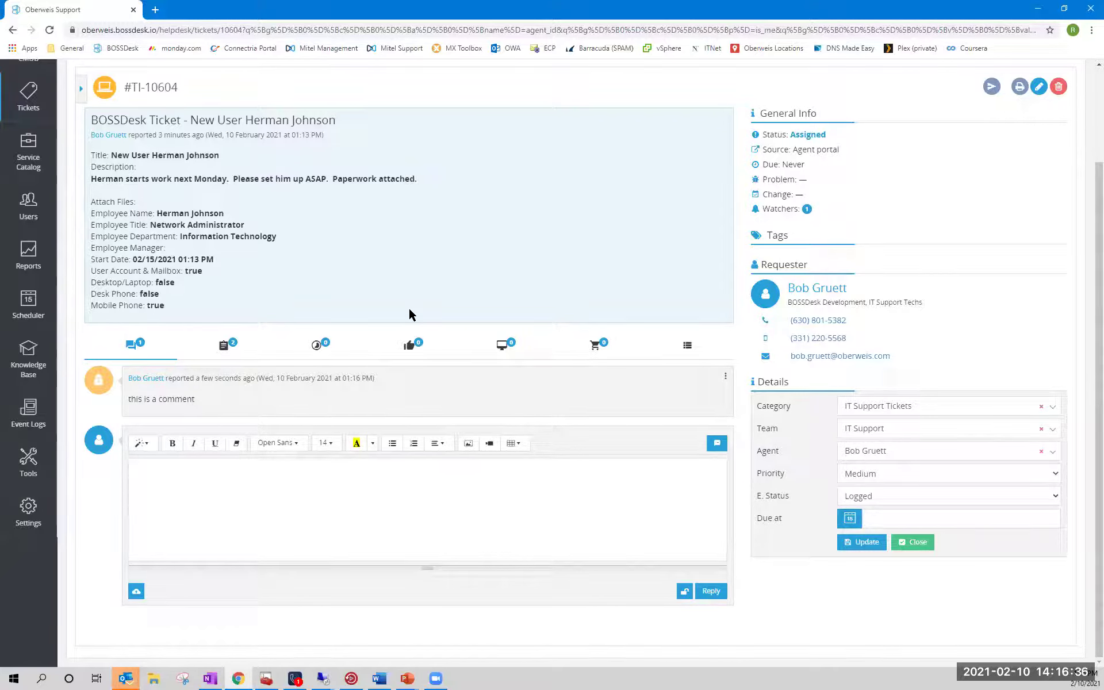
- Post 'this is a hidden comment' as a private comment hidden from the requester
text(his is a hidden comment)
click(684, 591)
click(693, 591)
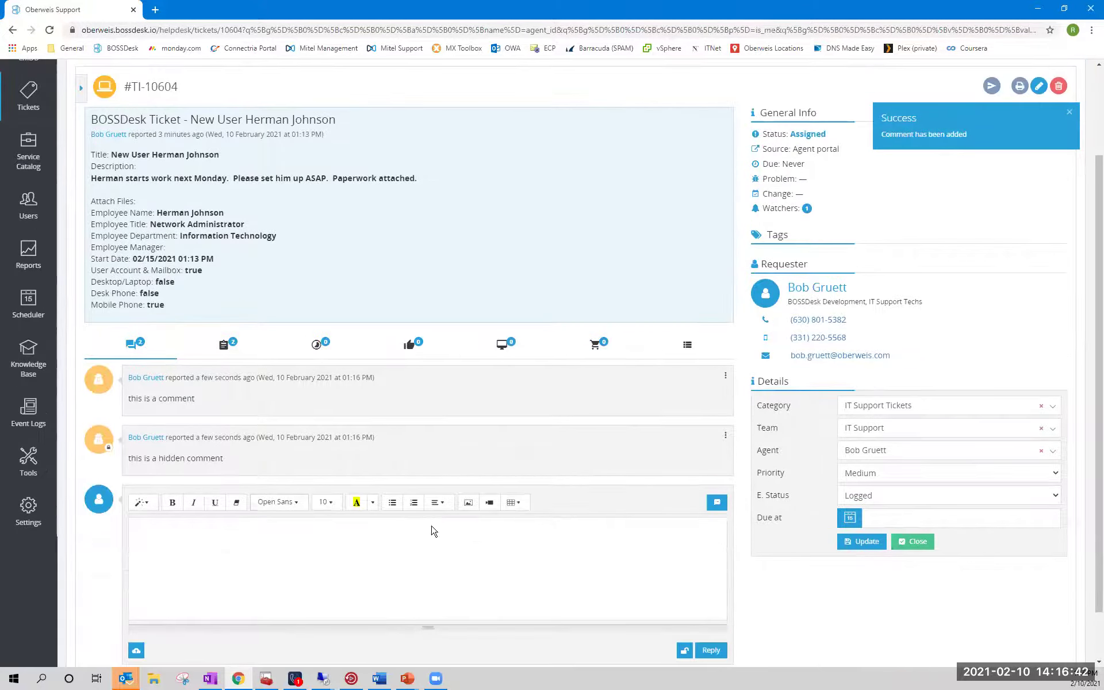
mouse_move(109, 452)
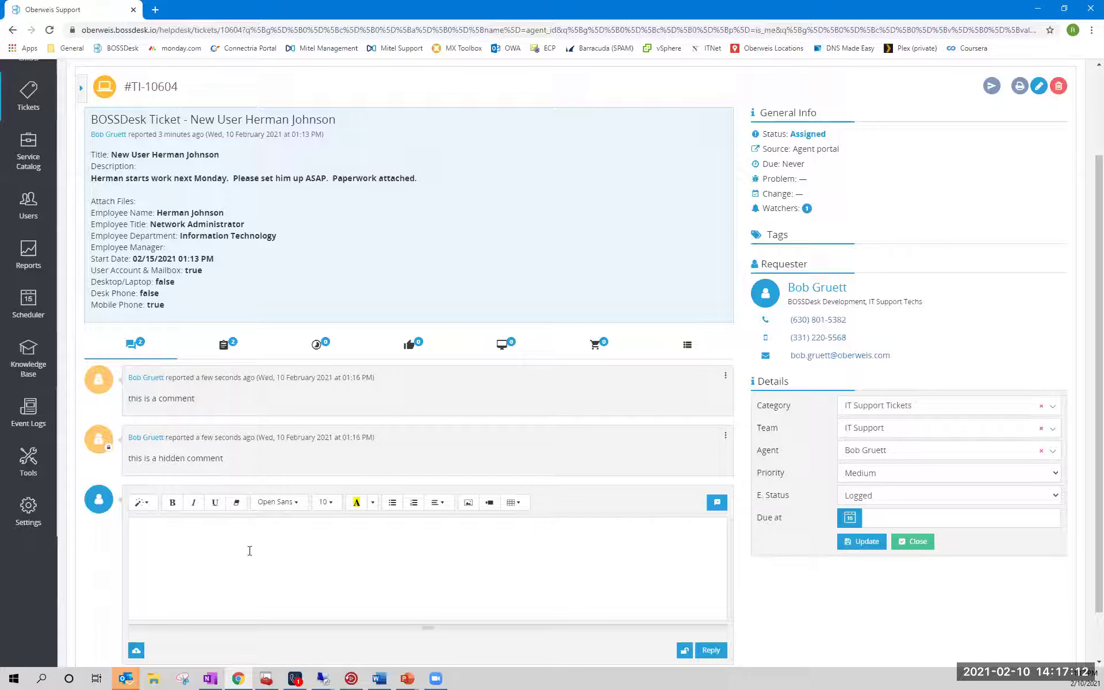
drag(131, 398, 216, 400)
click(219, 401)
click(274, 561)
- Check the ticket's watchers, its two tasks, and its empty approvals list
click(756, 212)
click(232, 349)
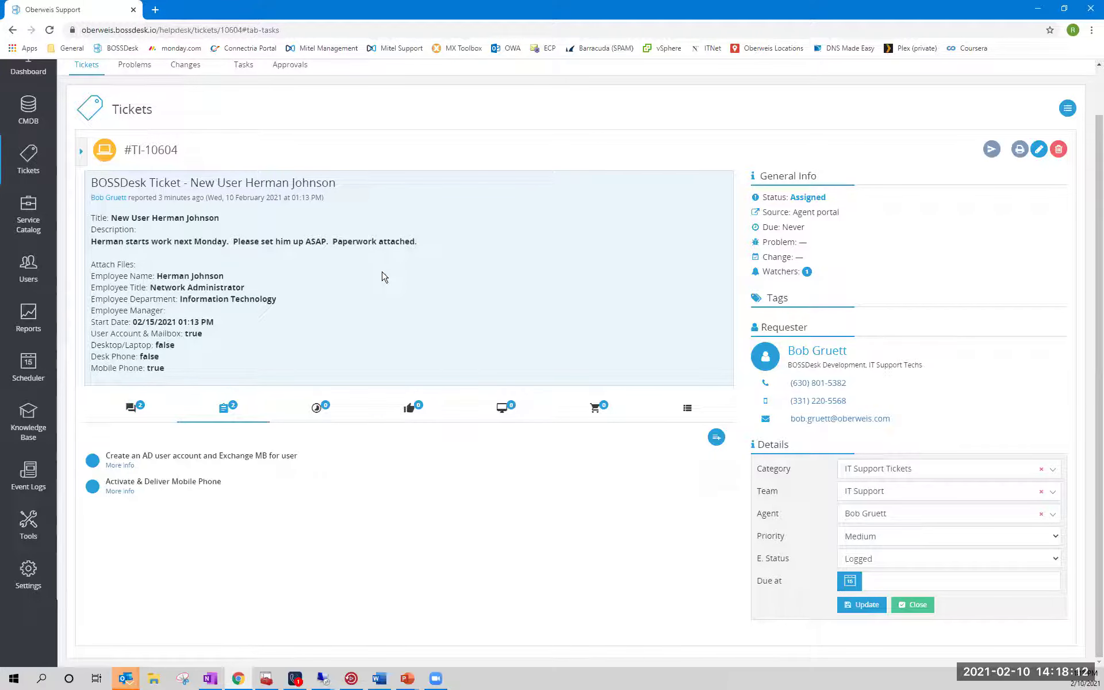
click(410, 409)
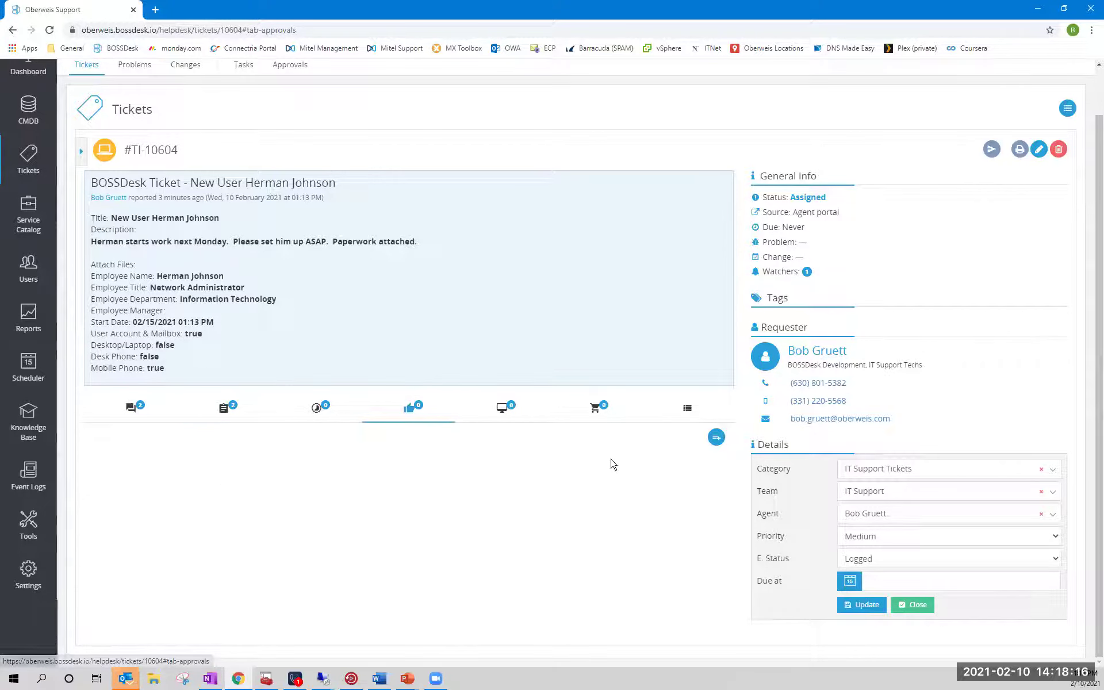
- Browse the approver and approval board lists in Request Approval, then cancel it
click(716, 438)
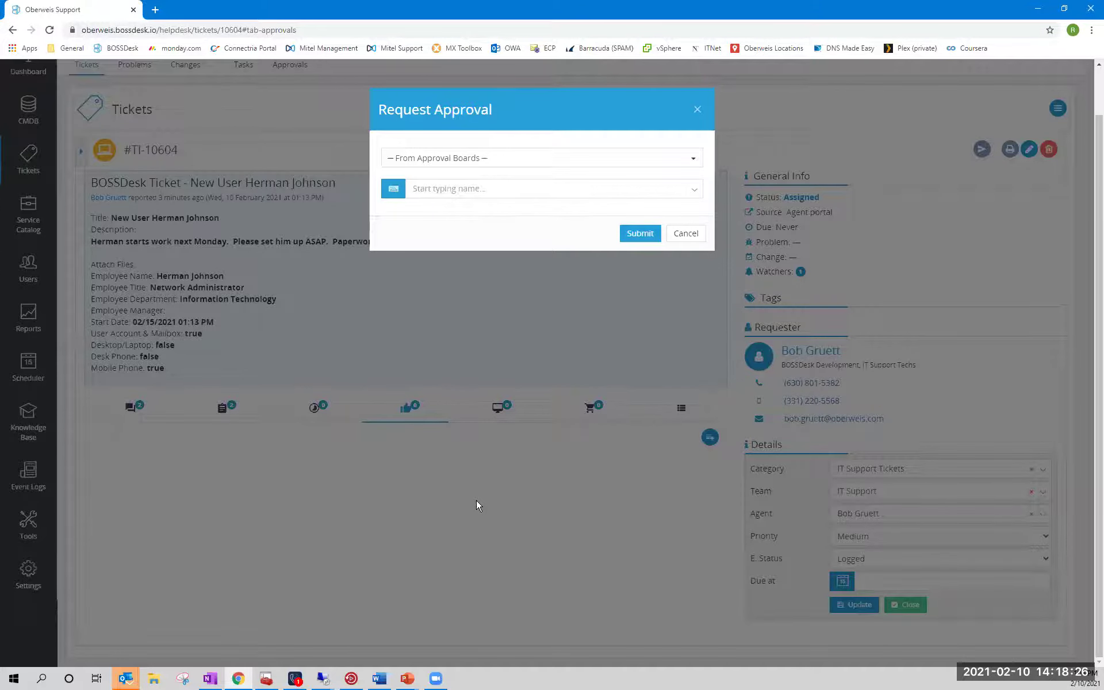
click(419, 193)
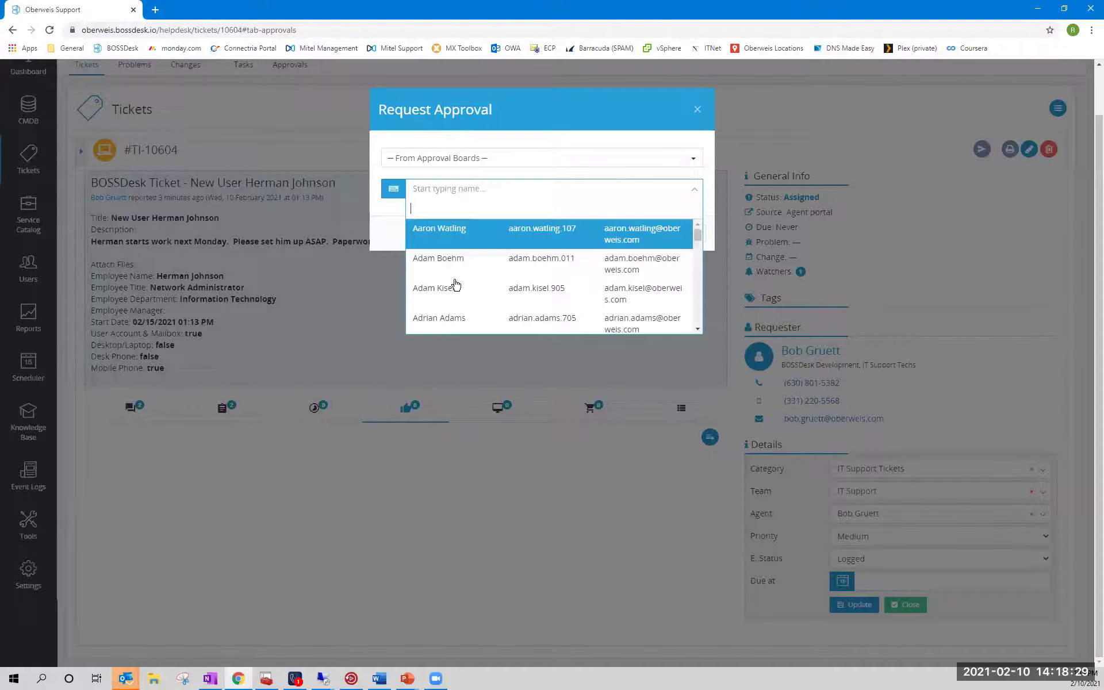
click(386, 235)
click(424, 162)
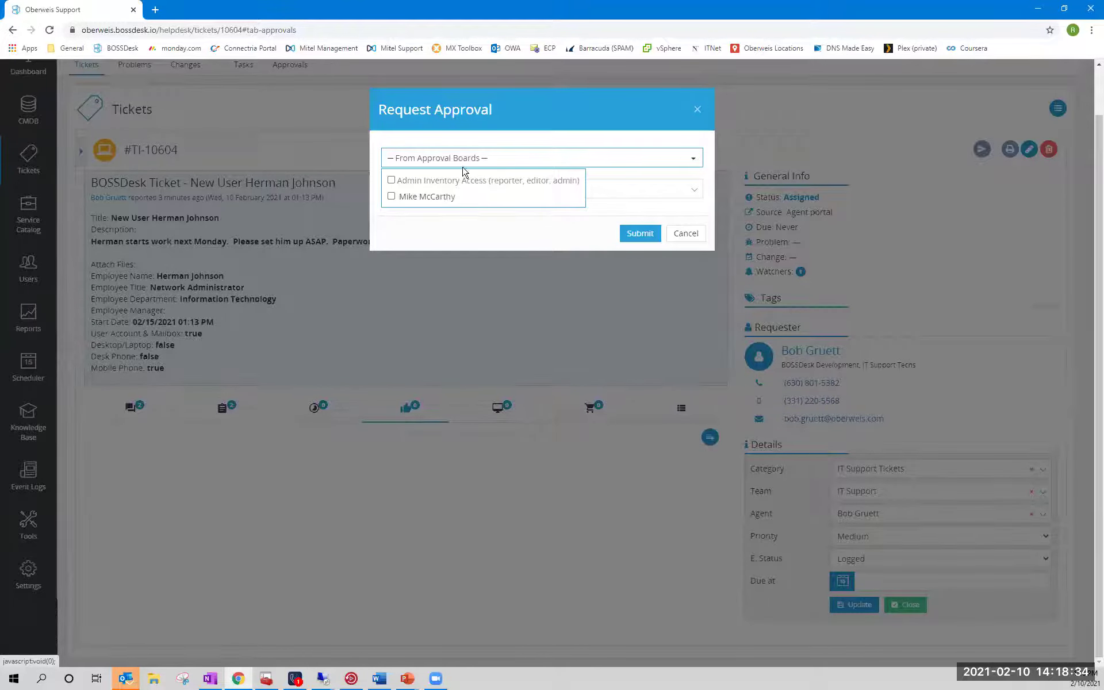
click(509, 155)
click(686, 233)
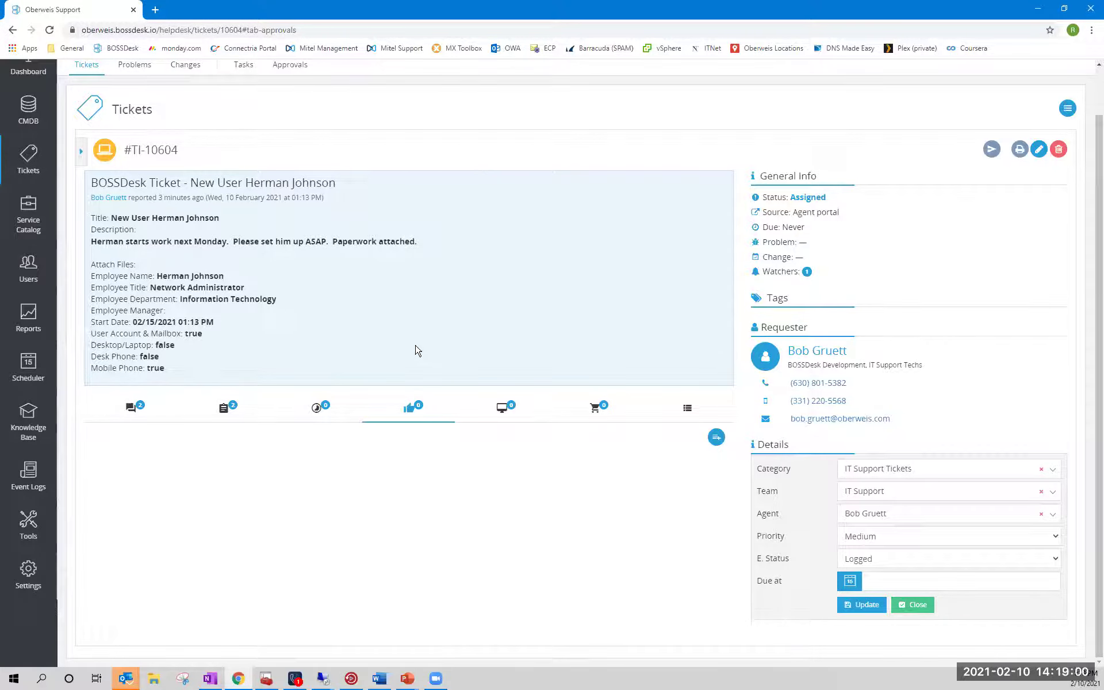
mouse_move(764, 267)
click(869, 474)
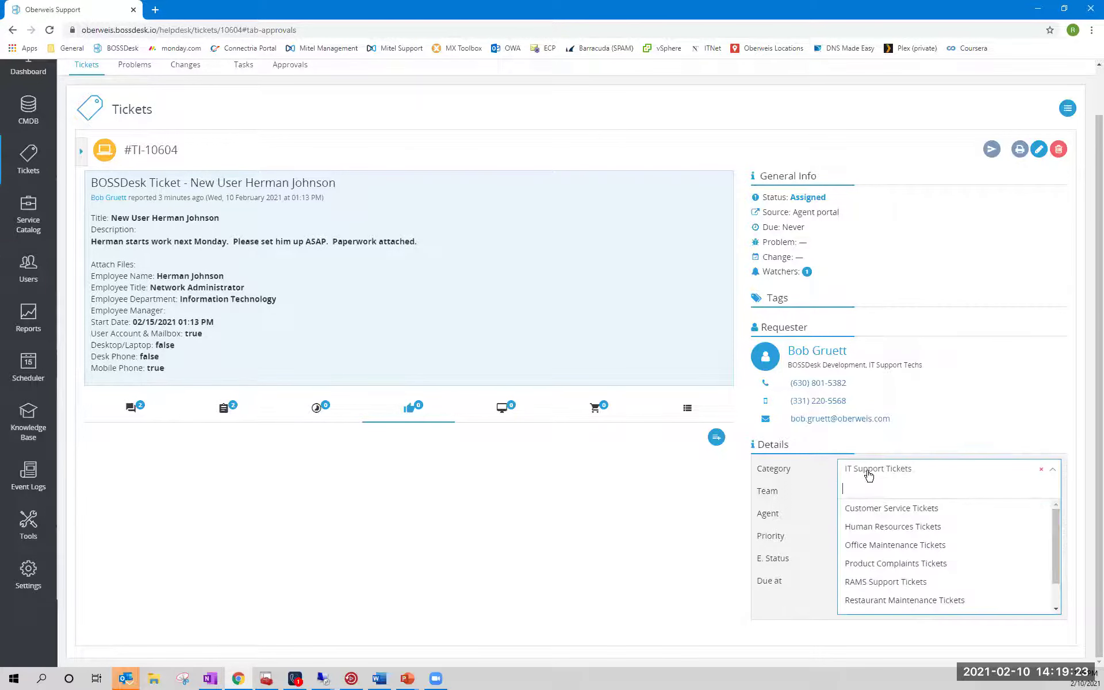
click(703, 500)
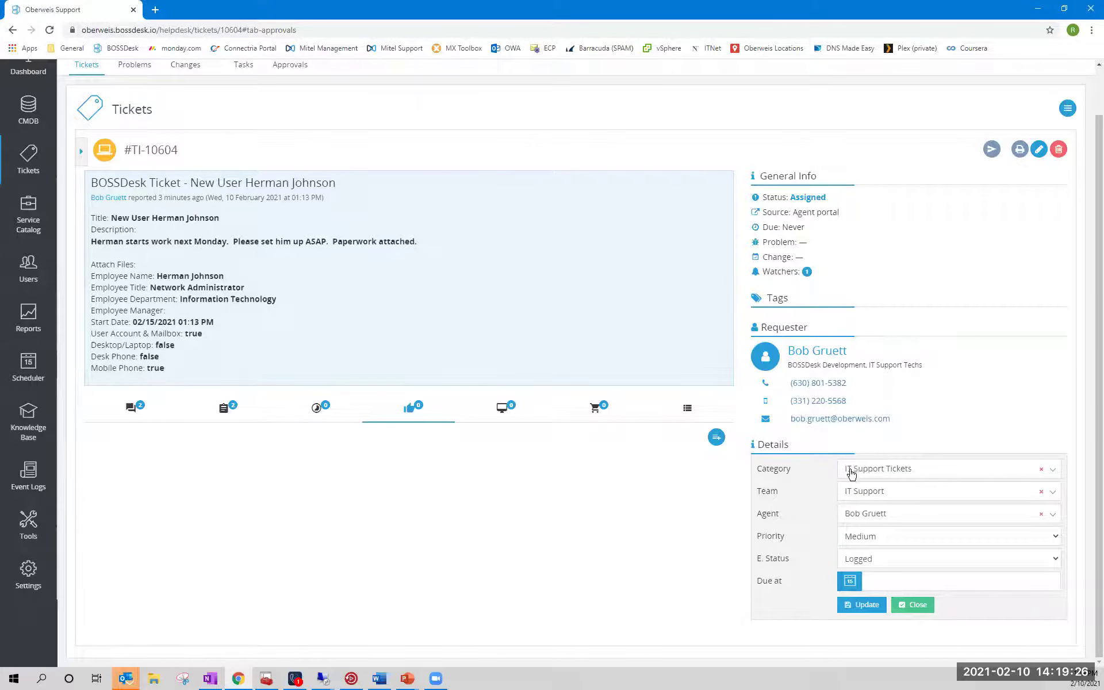
double_click(776, 471)
click(711, 475)
click(859, 474)
click(861, 474)
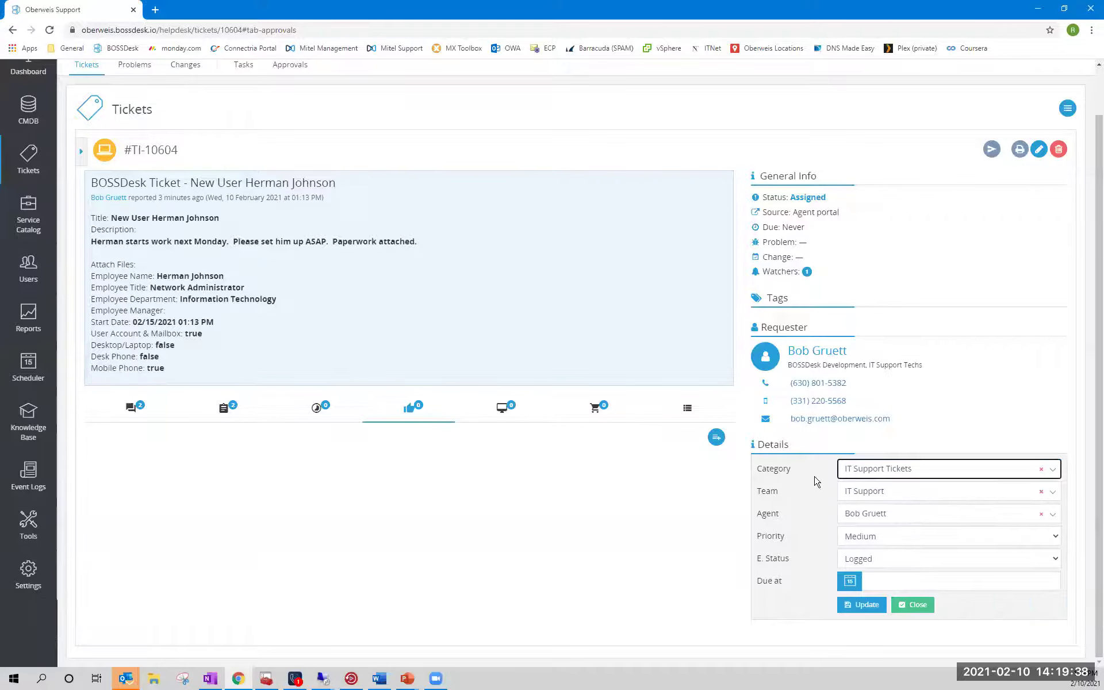
click(852, 494)
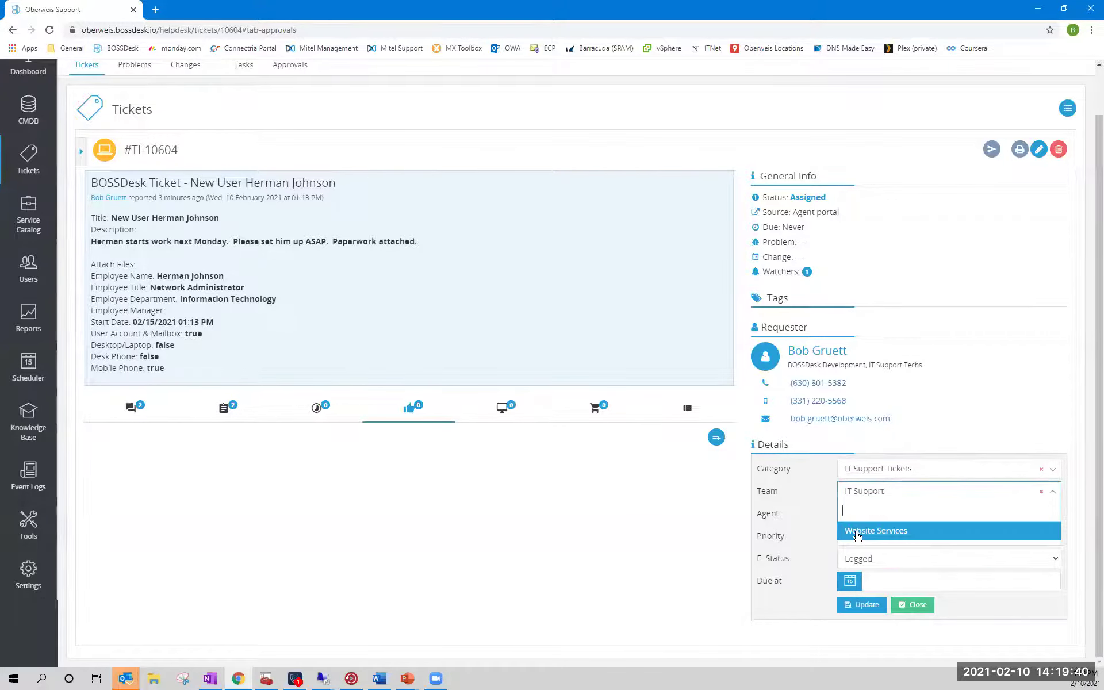
click(690, 505)
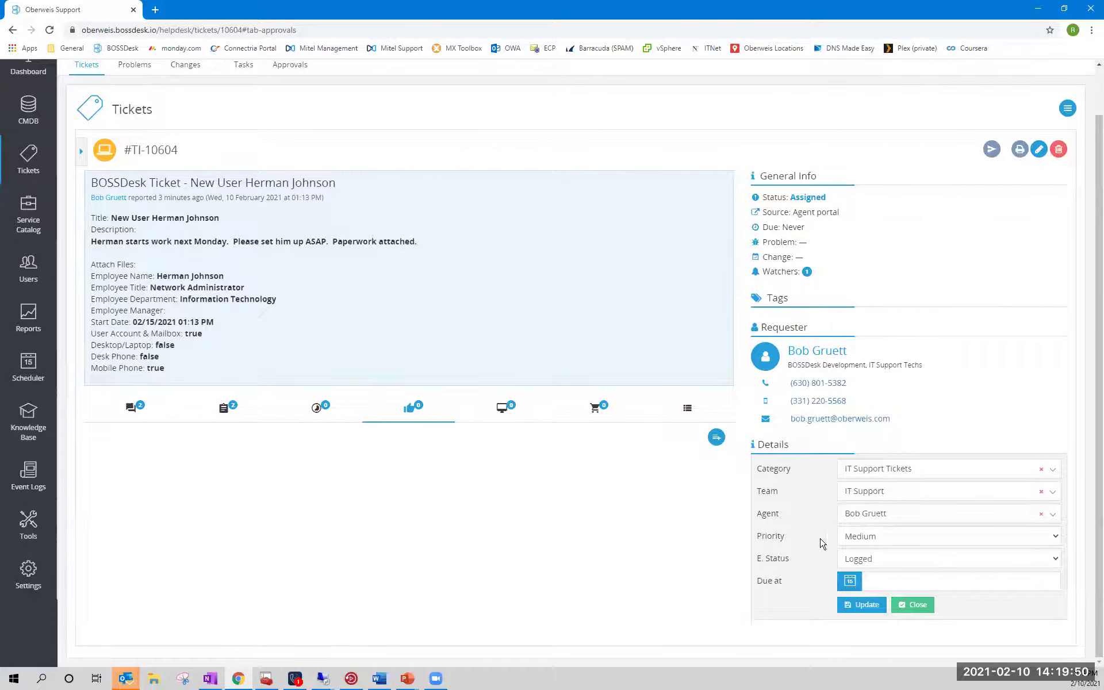
click(862, 536)
click(862, 535)
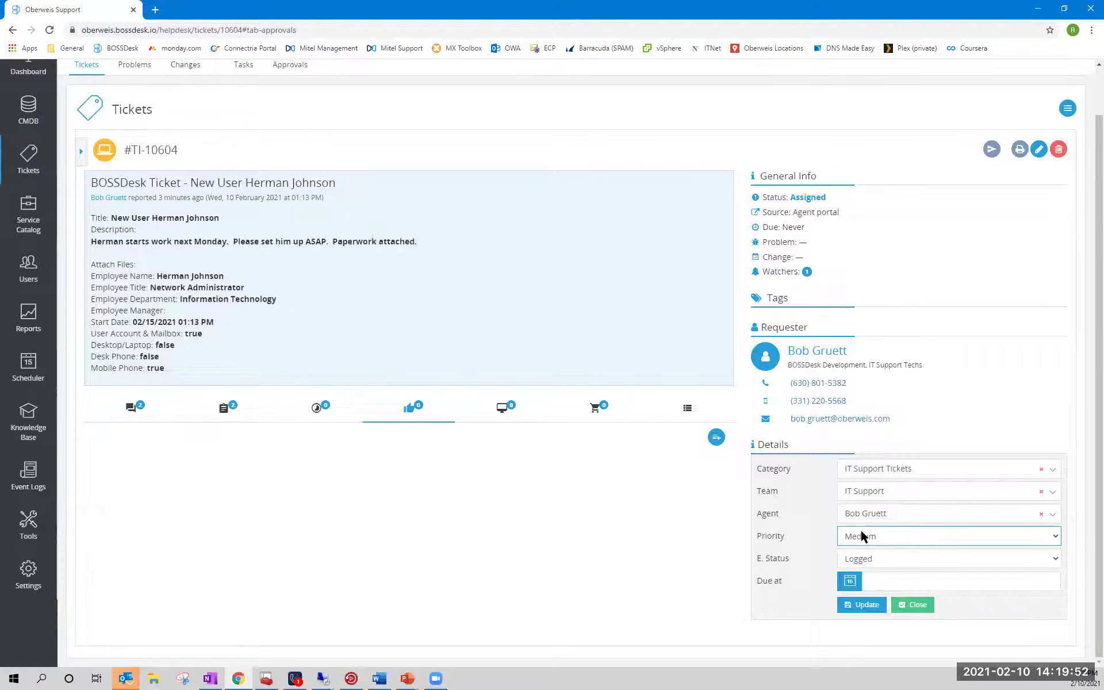
click(861, 536)
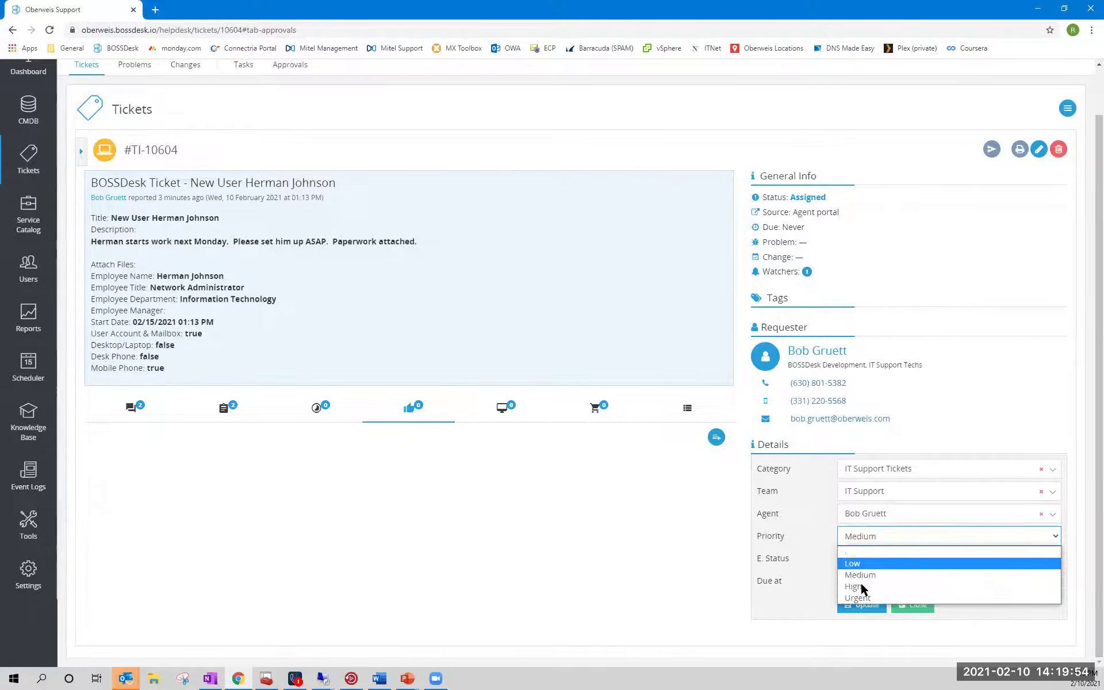
click(861, 536)
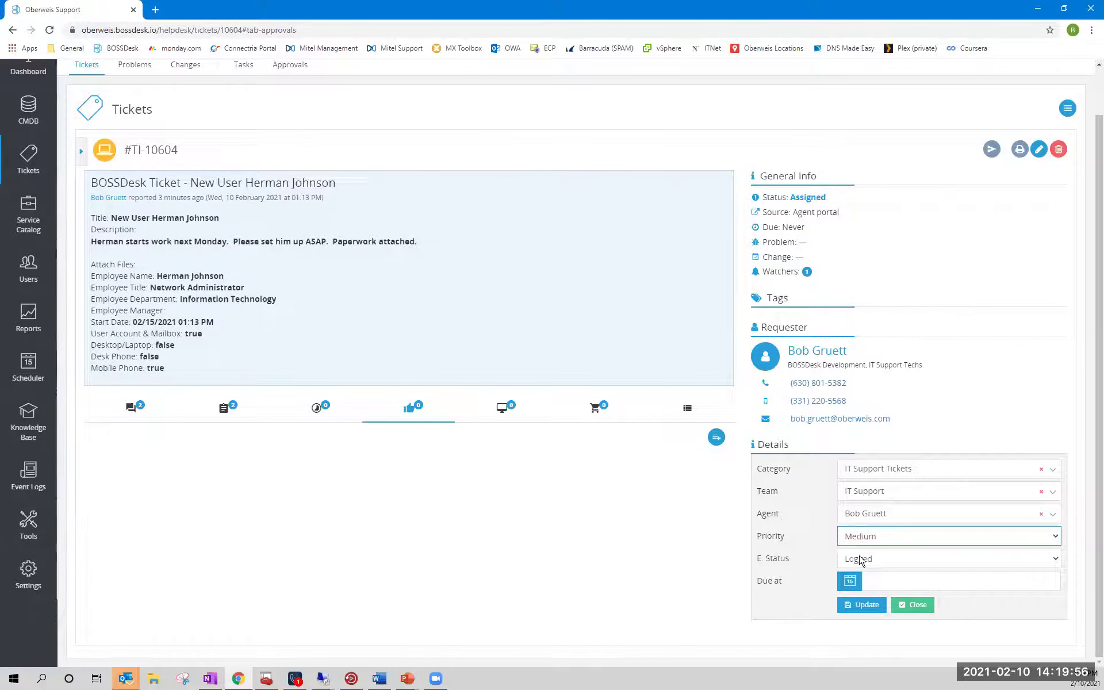
click(861, 559)
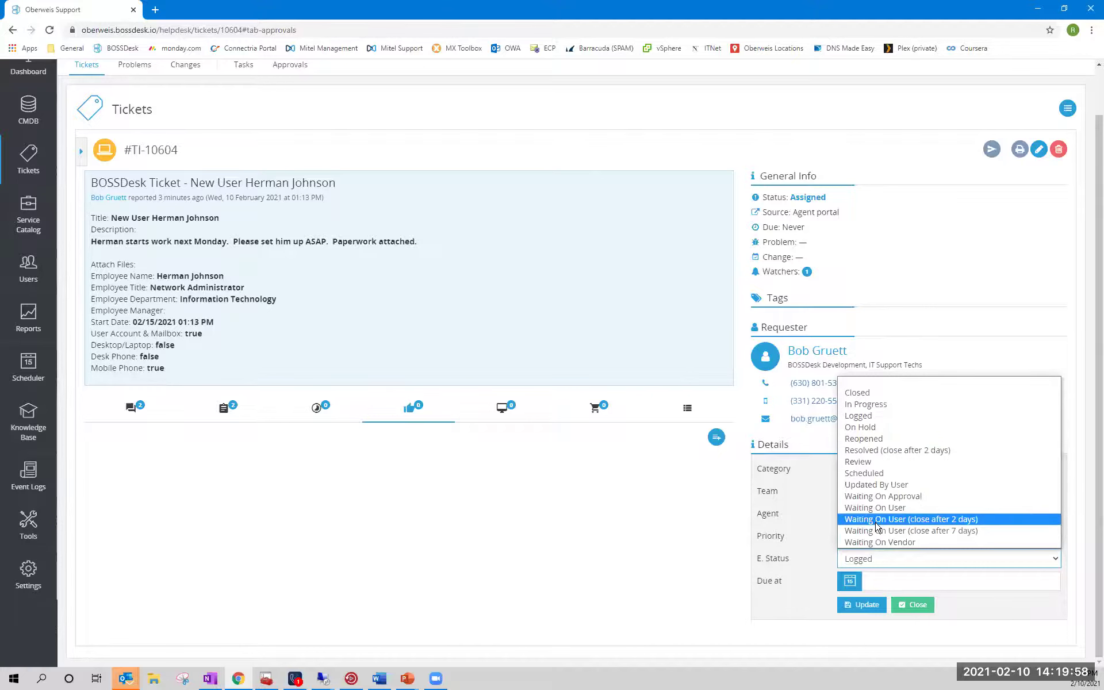
click(719, 554)
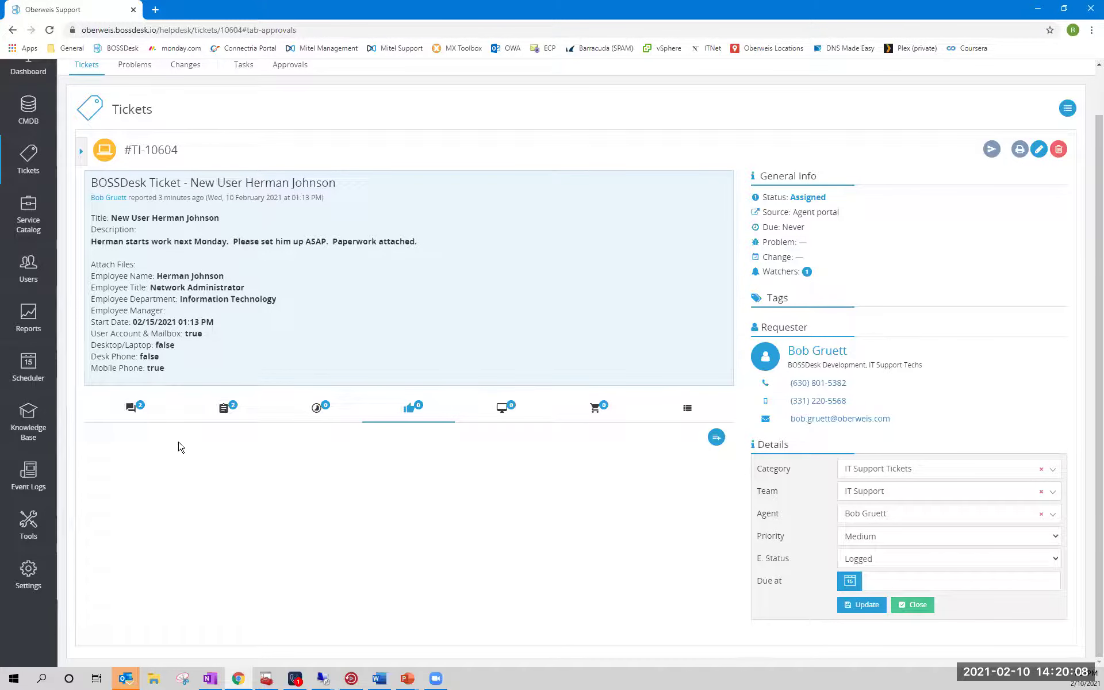
- Show the ticket's comments and enlarge the reply editor
click(134, 409)
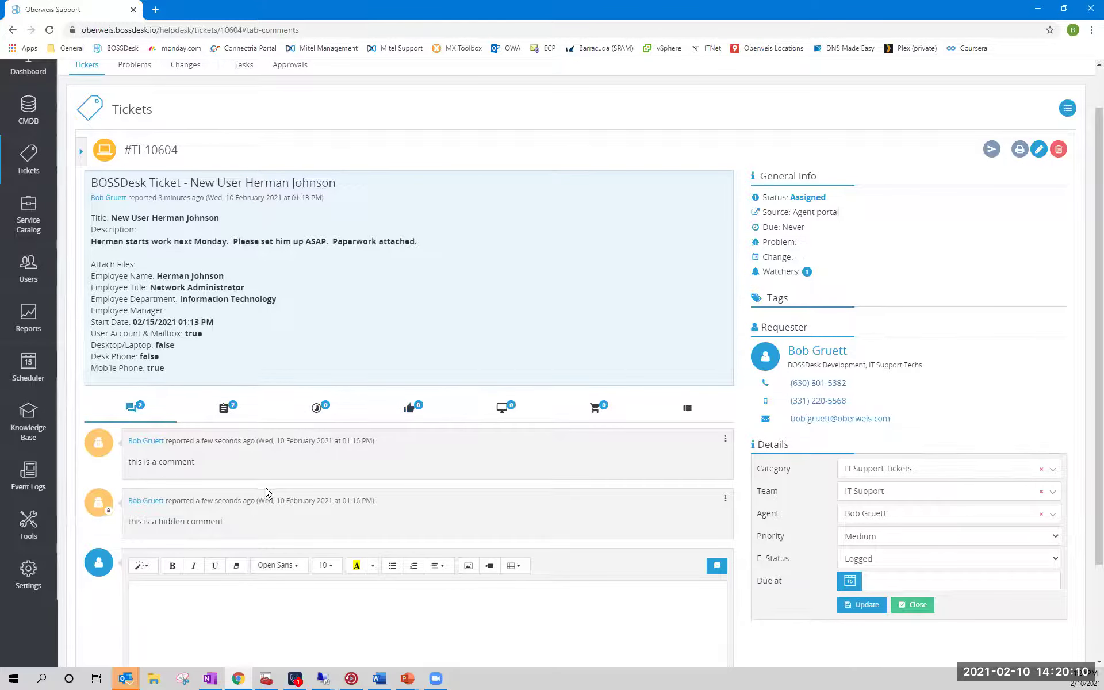
scroll(272, 496, down, 3)
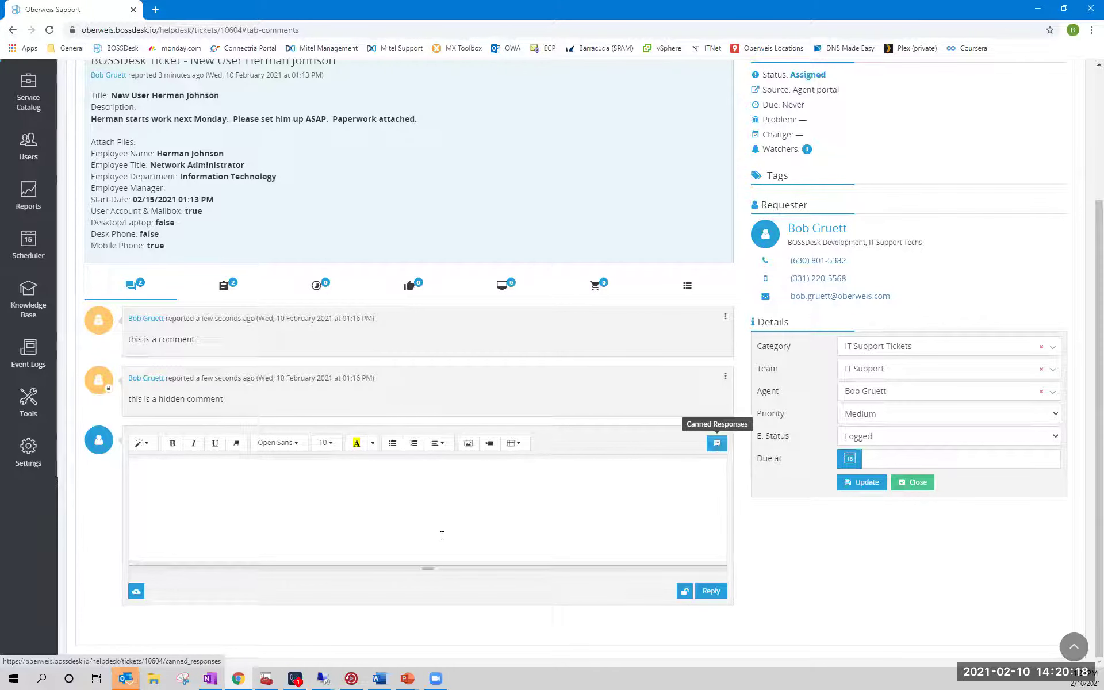
drag(426, 569, 418, 683)
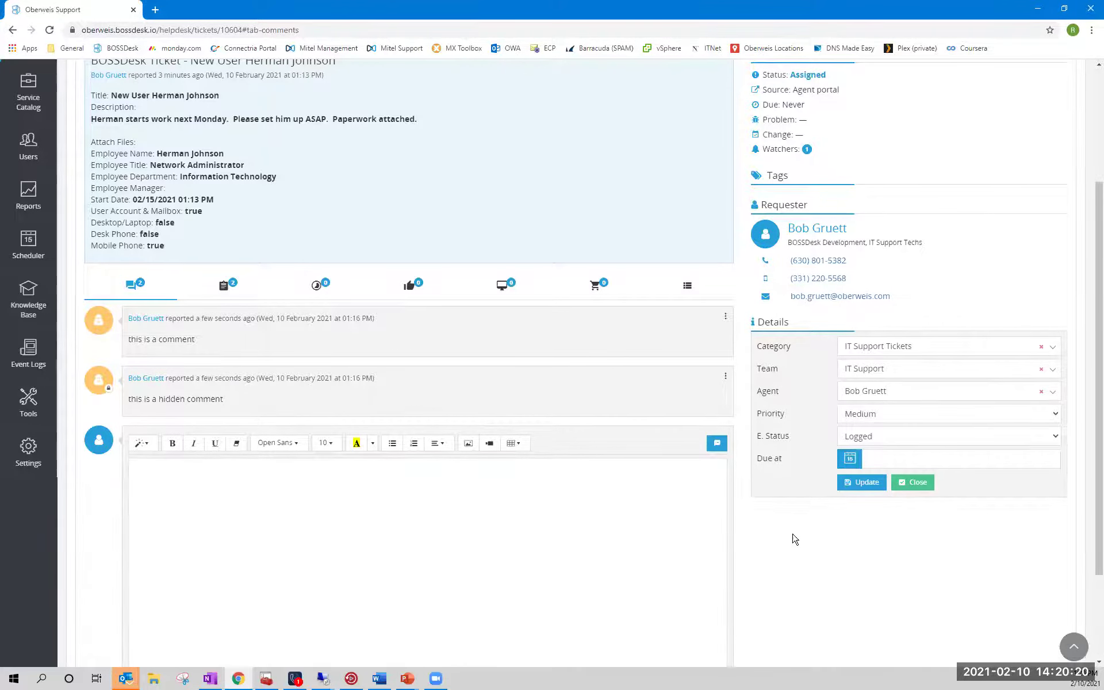
scroll(792, 535, down, 3)
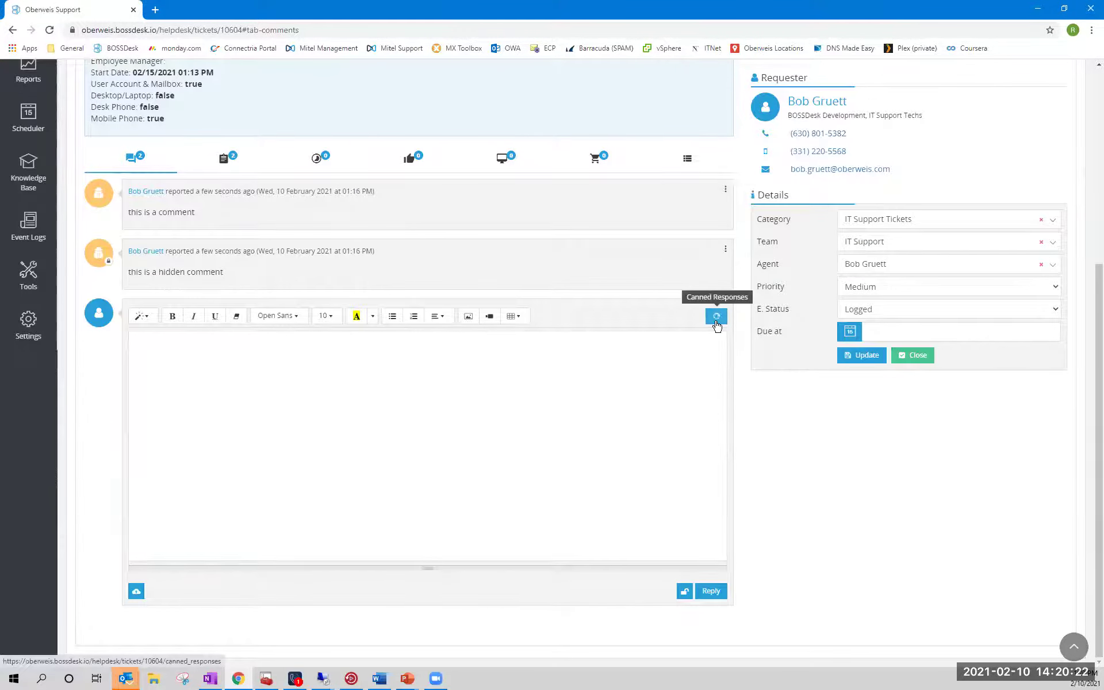
- Insert the Account Creation, Standard canned response, inspect its password line, then delete it
click(717, 316)
click(735, 351)
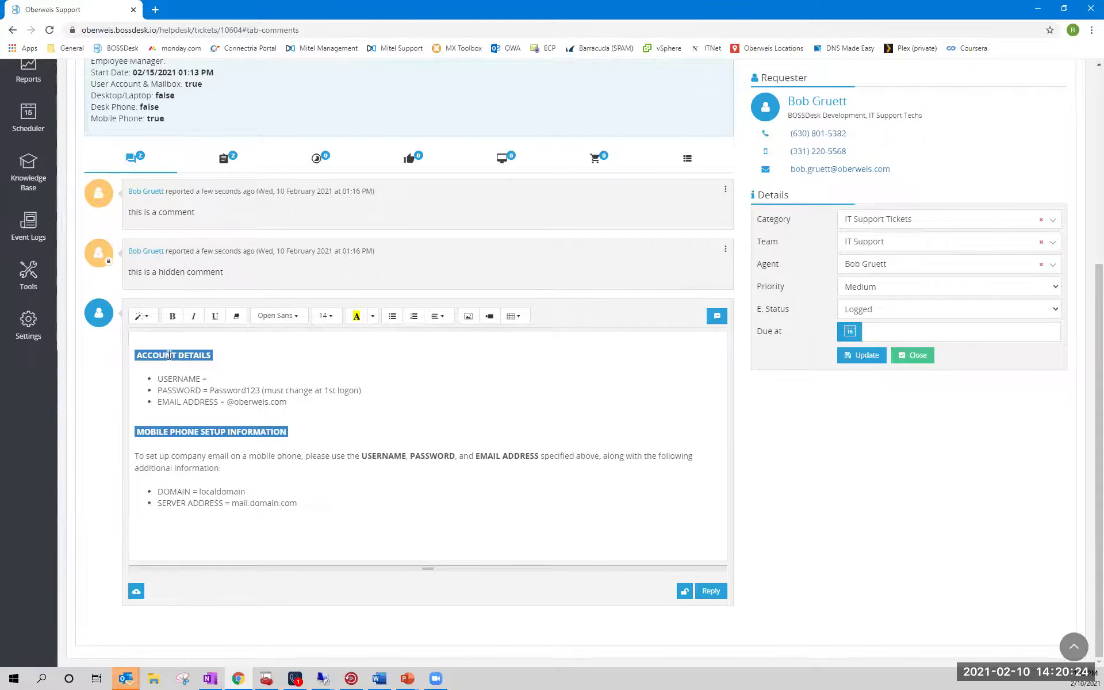
click(717, 315)
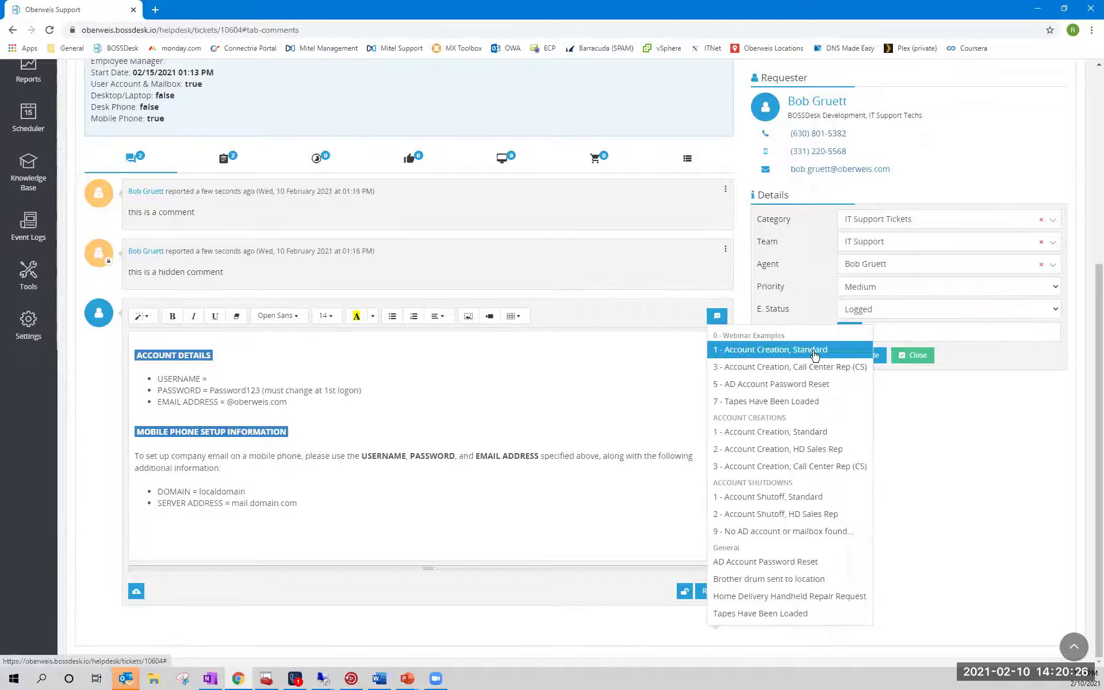
click(327, 501)
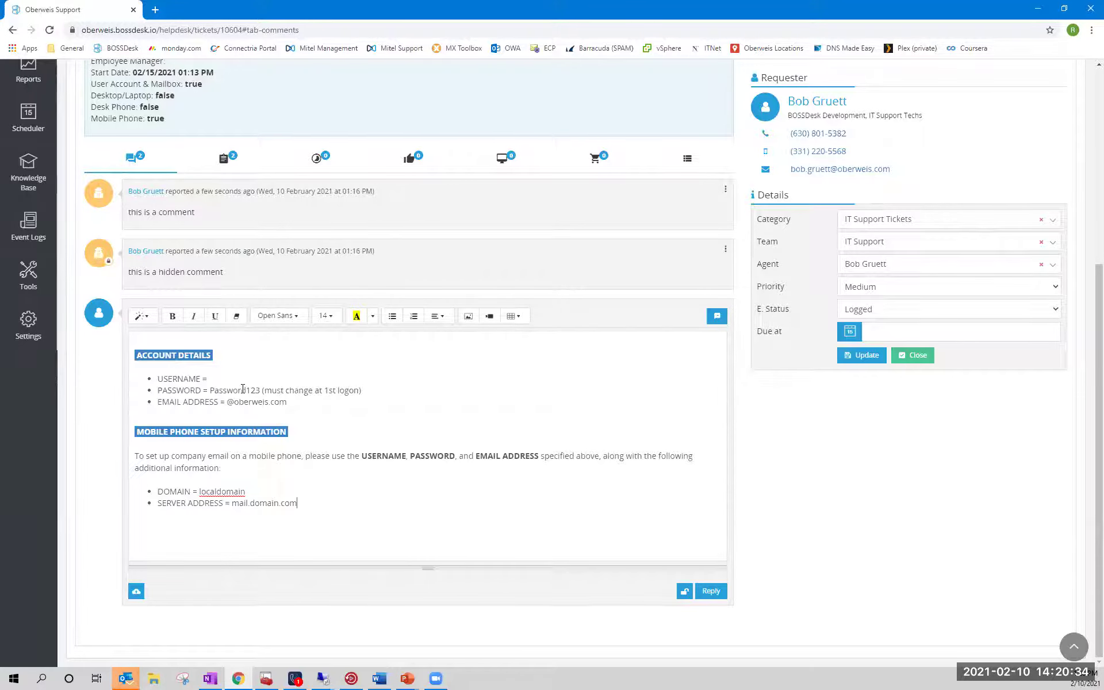
double_click(221, 391)
click(231, 390)
drag(360, 392, 254, 389)
click(306, 390)
key(ctrl+a)
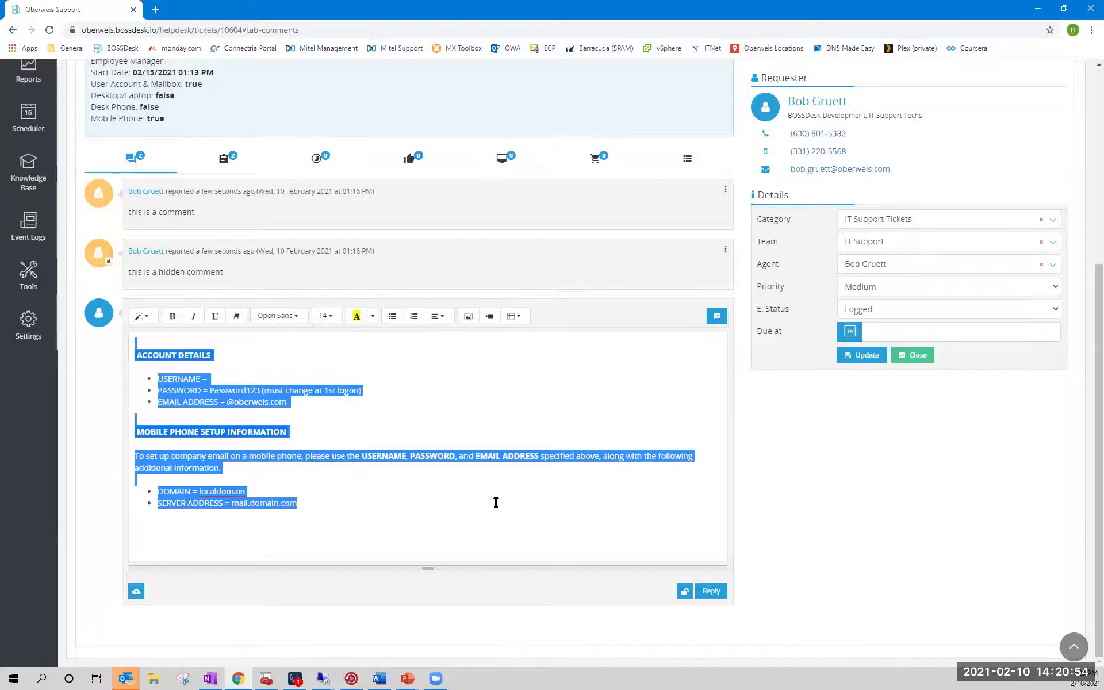
key(Delete)
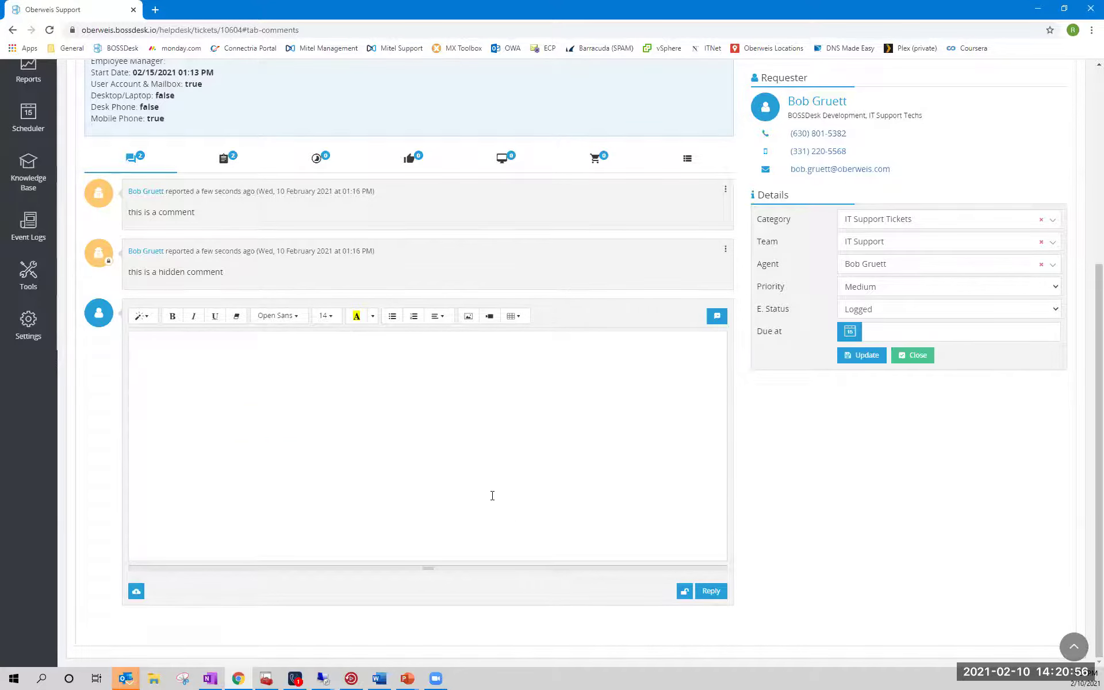
- Insert the Account Creation, Call Center Rep (CS) response, review it, then delete it
click(716, 315)
click(750, 367)
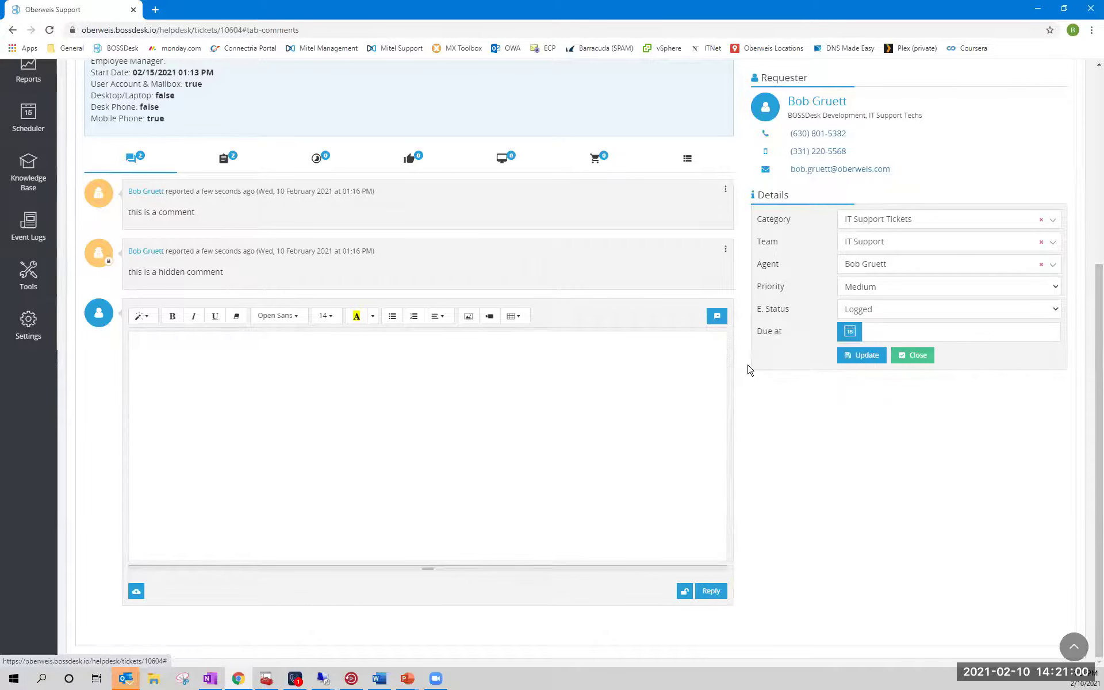
scroll(388, 429, down, 3)
scroll(374, 454, up, 1)
drag(313, 497, 395, 406)
click(395, 406)
scroll(371, 500, down, 1)
key(ctrl+a)
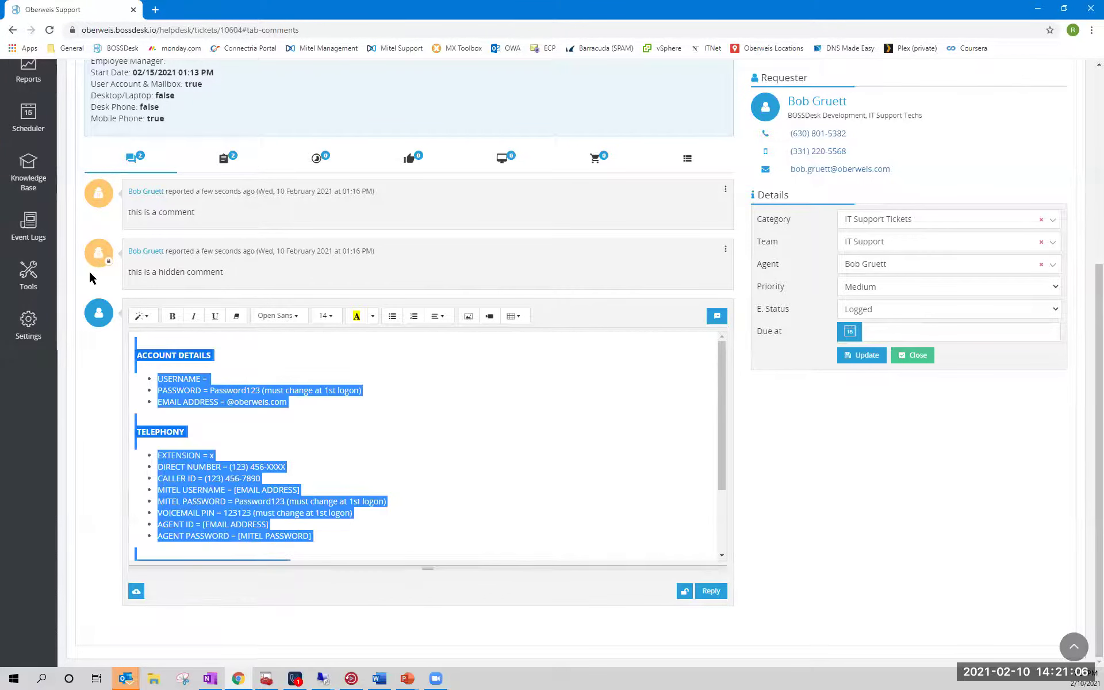
key(Delete)
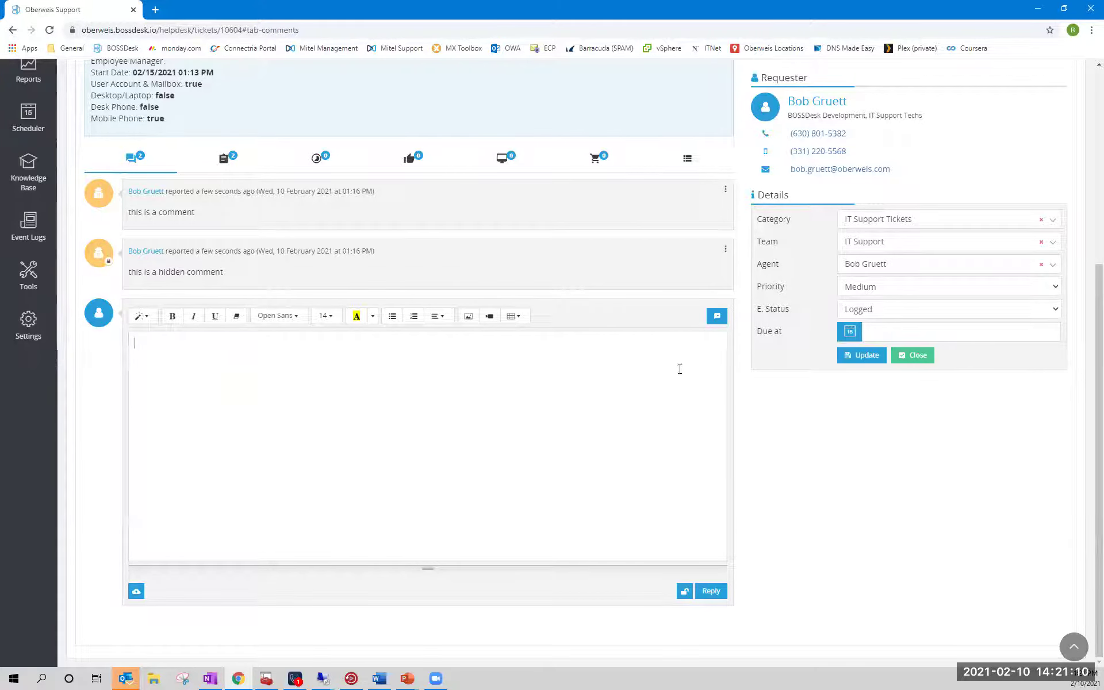
- Insert the AD Account Password Reset response, review its password text, then delete it
click(716, 318)
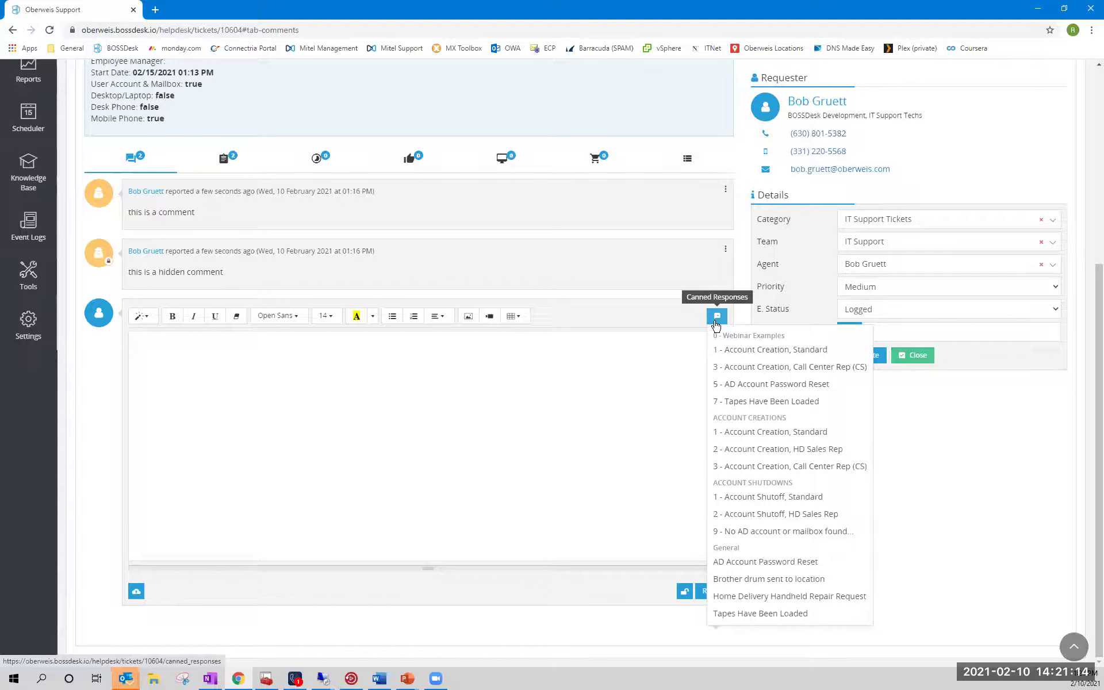
click(741, 384)
double_click(221, 353)
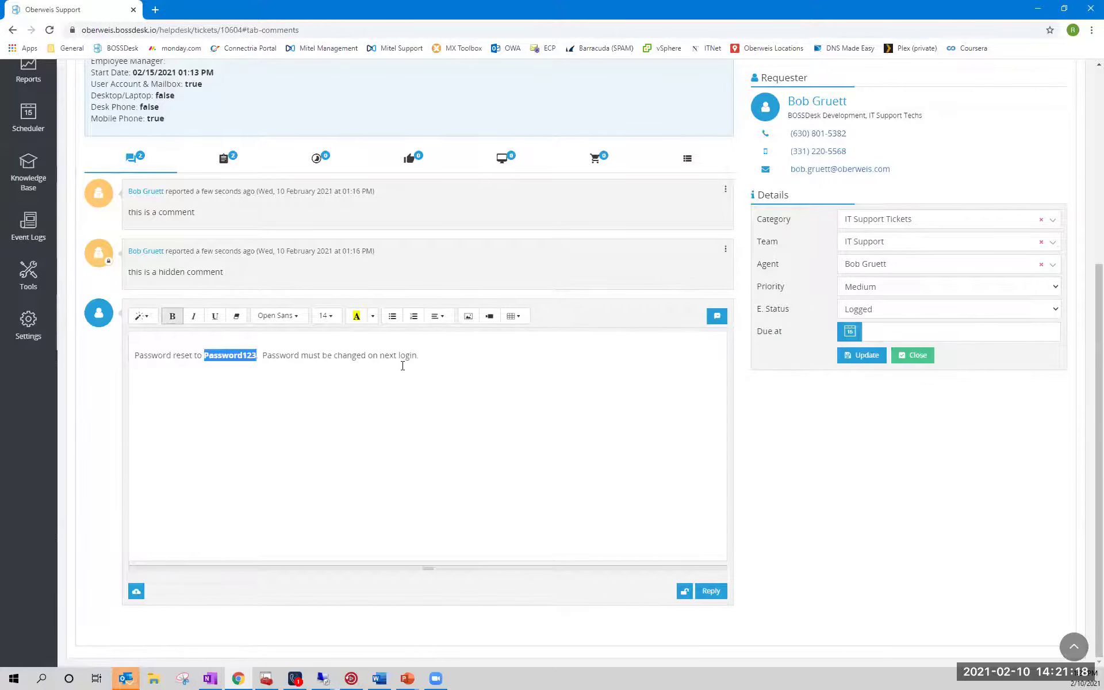
drag(405, 364, 301, 357)
click(287, 356)
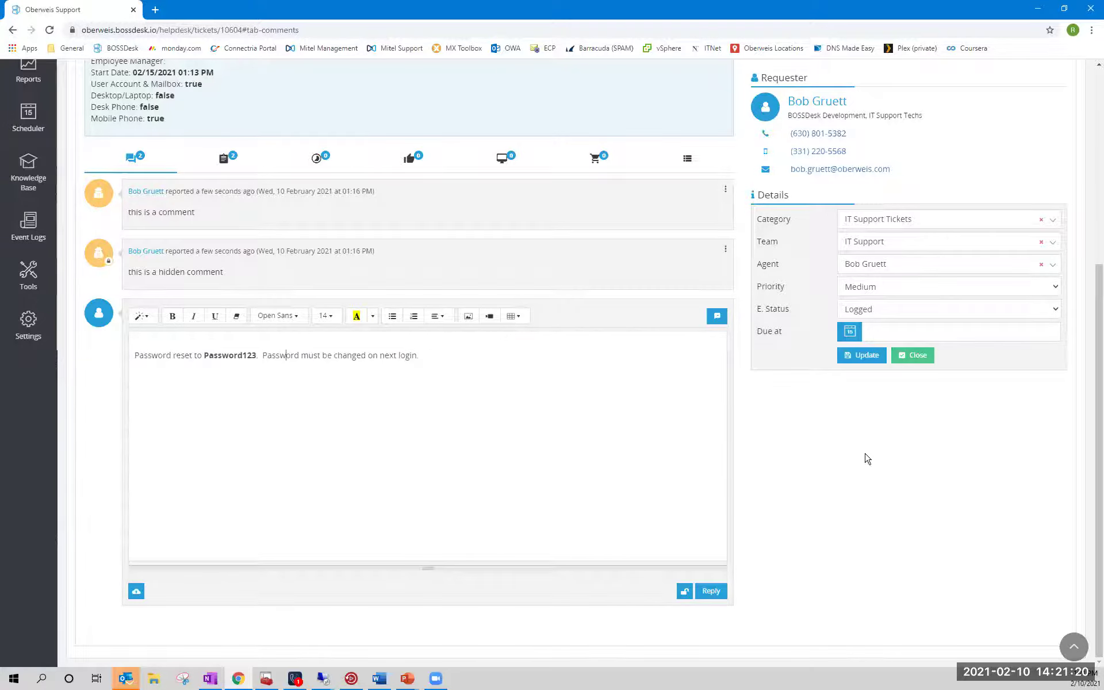
key(ctrl+a)
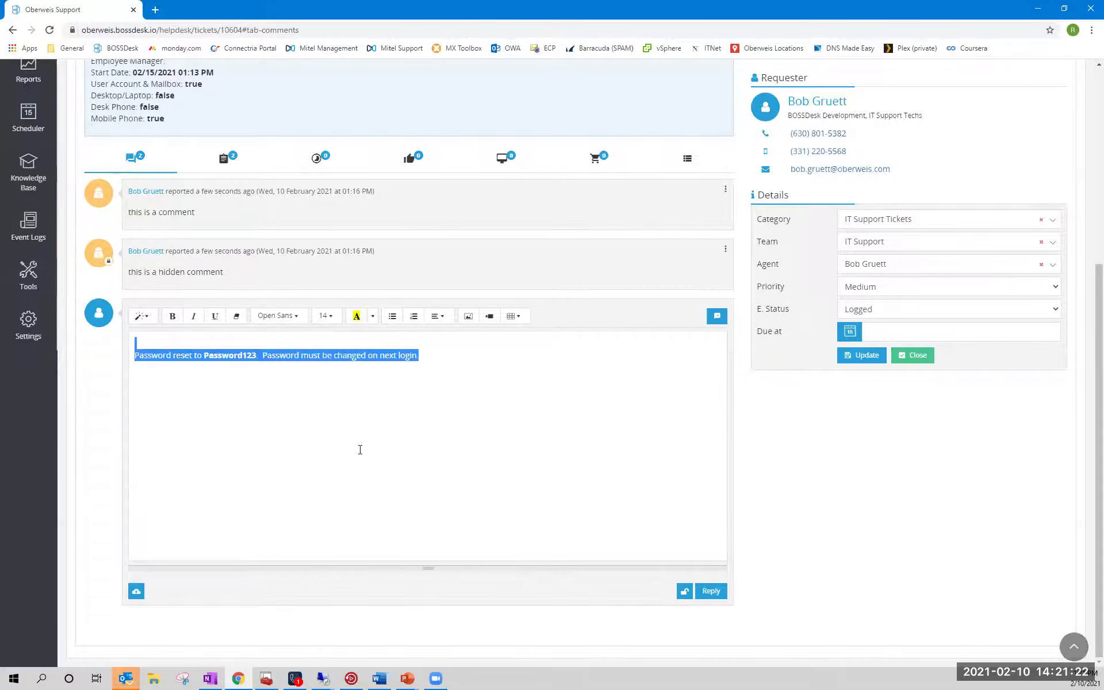
key(BackSpace)
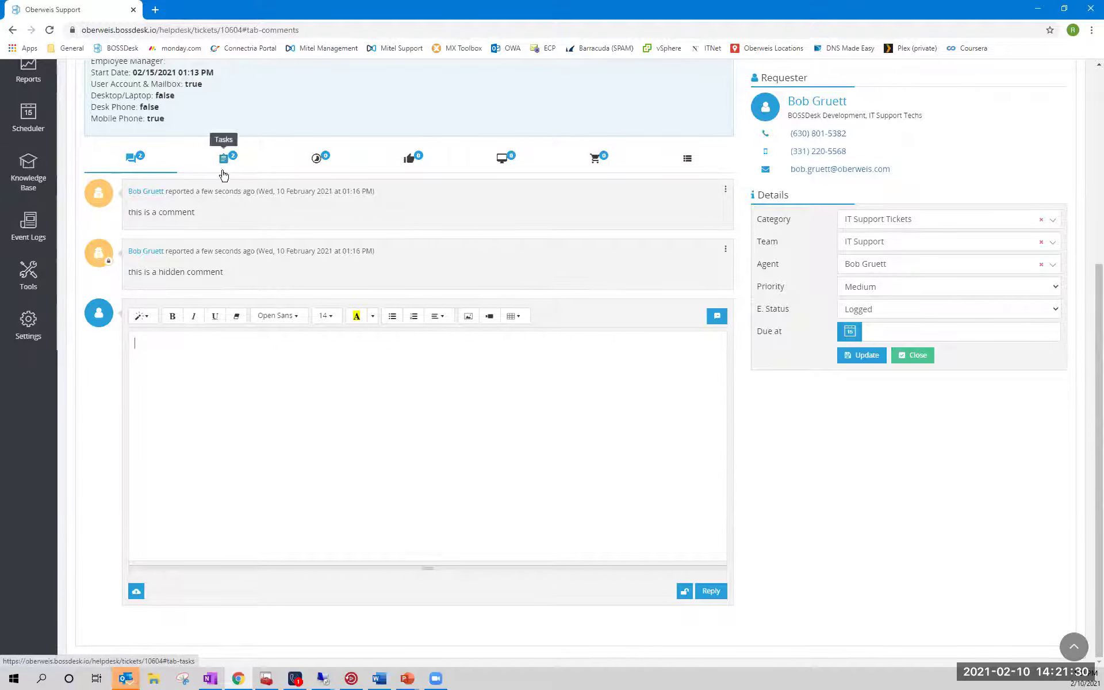
- Show the ticket list beside #TI-10604, browse the HQADS1 Windows Updates and TI-10049 tickets, then reselect #TI-10604
scroll(223, 345, up, 5)
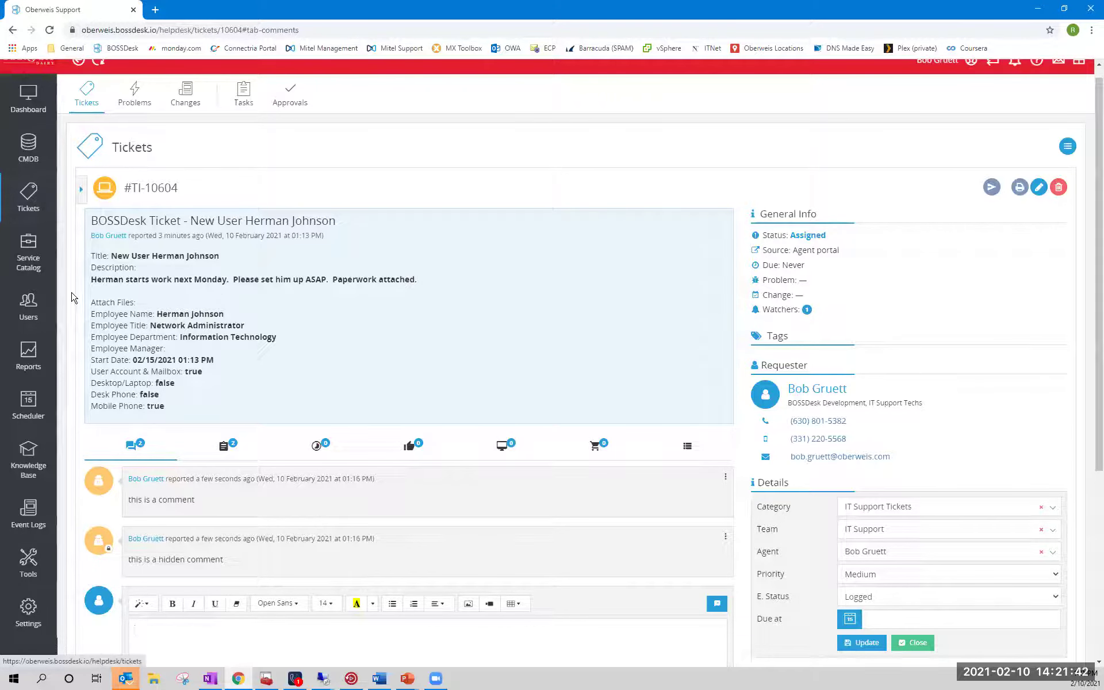
click(82, 193)
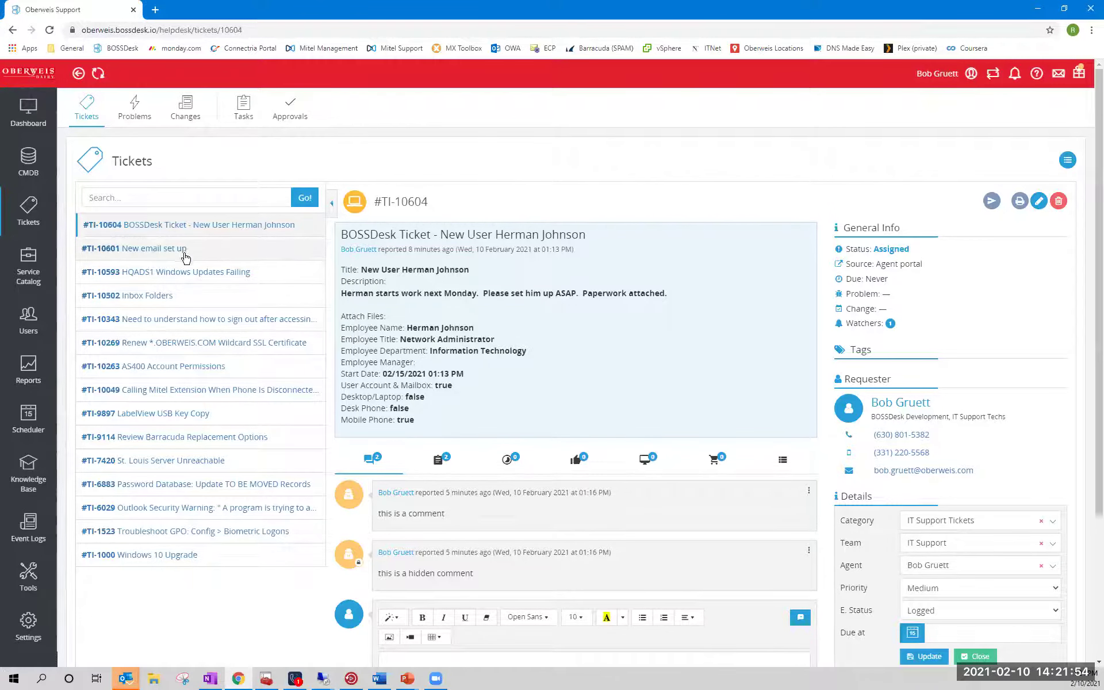
click(183, 272)
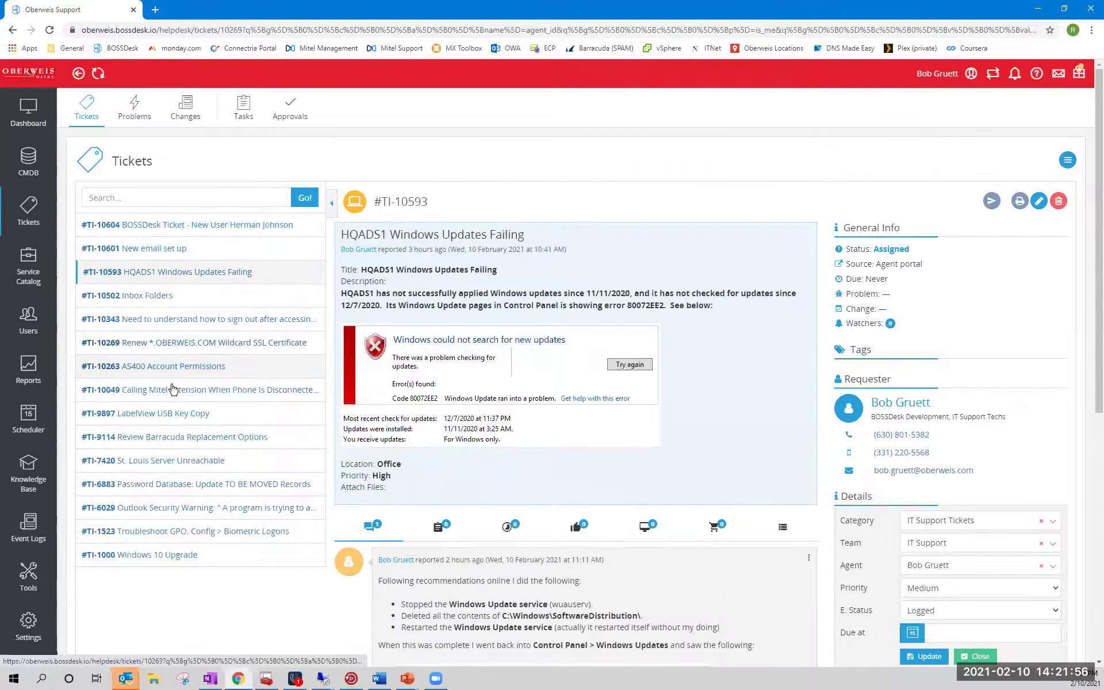
click(172, 391)
click(179, 438)
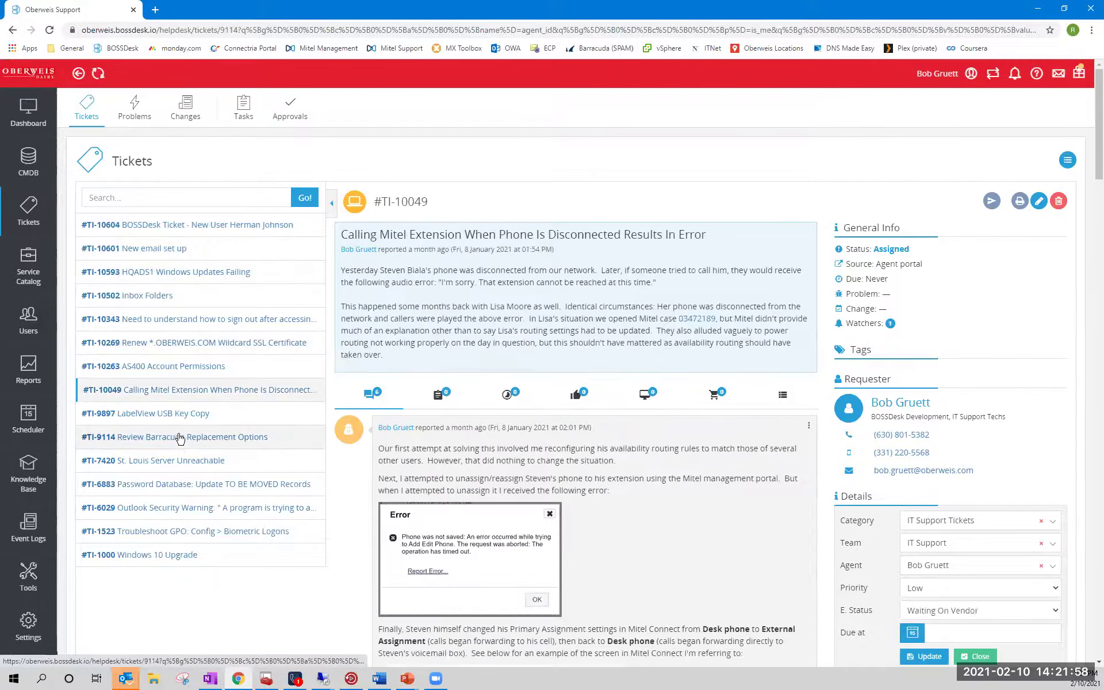
click(176, 225)
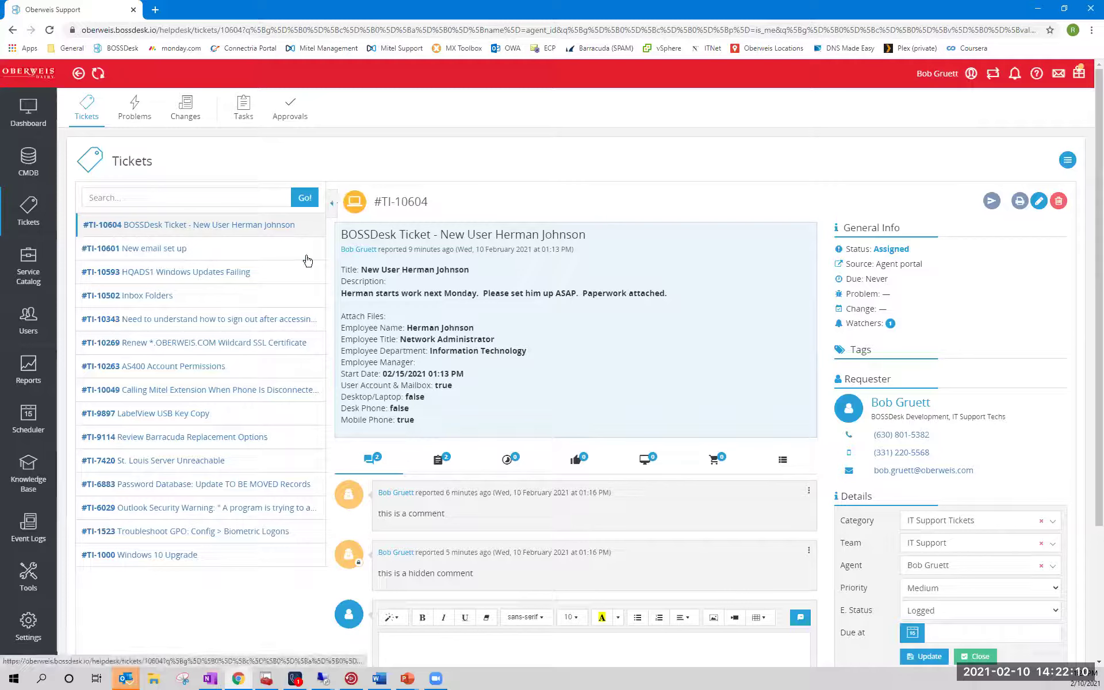
- Filter tickets by the '1a - My Open Tickets' saved search, then clear it back to all 1660 tickets
click(27, 216)
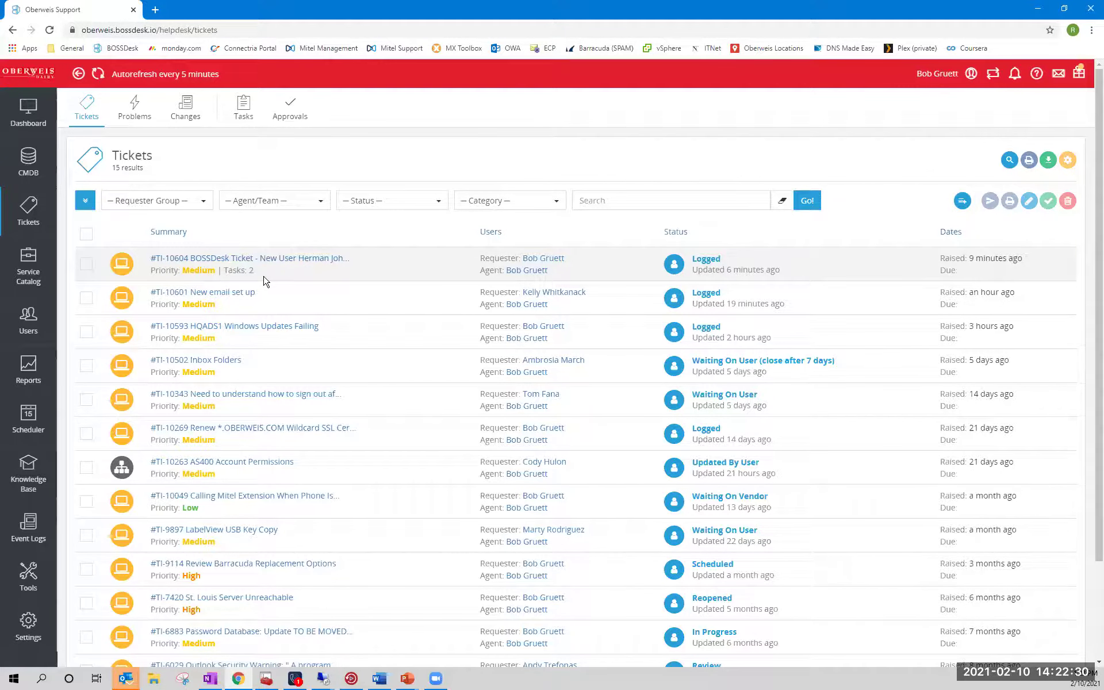
click(85, 200)
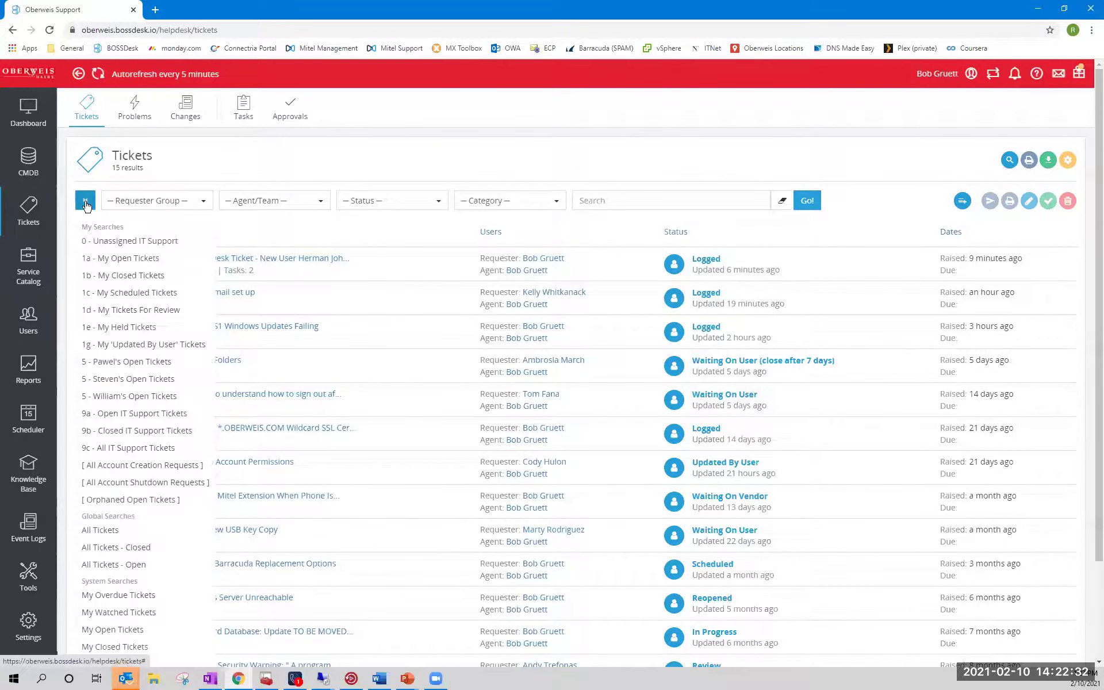
click(119, 260)
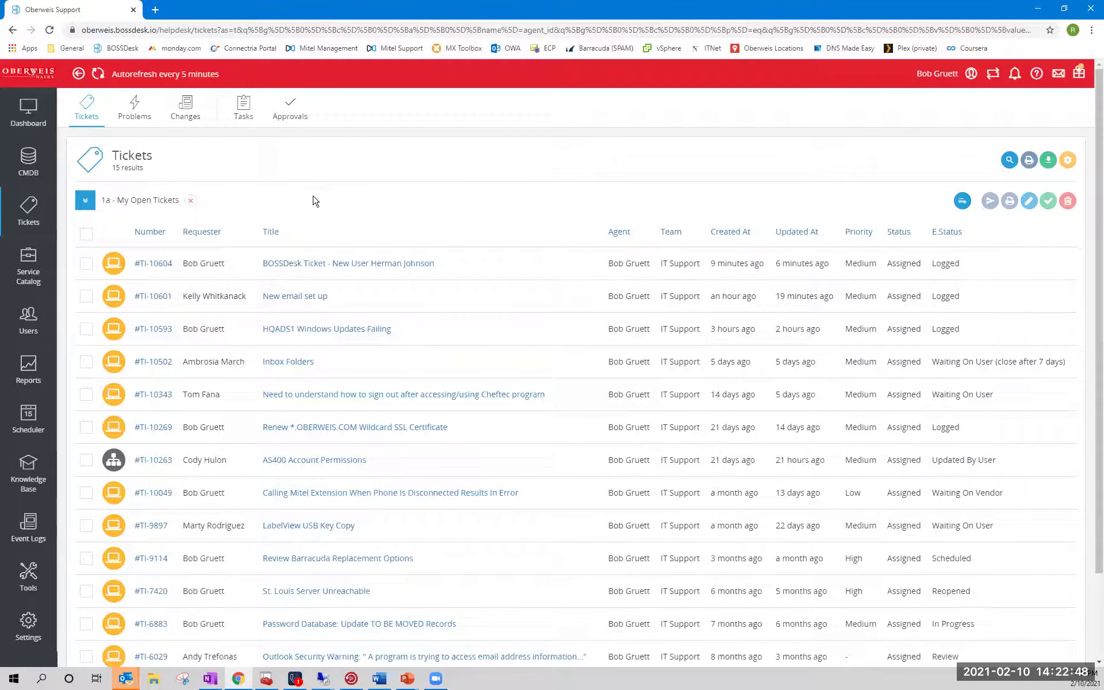
click(191, 201)
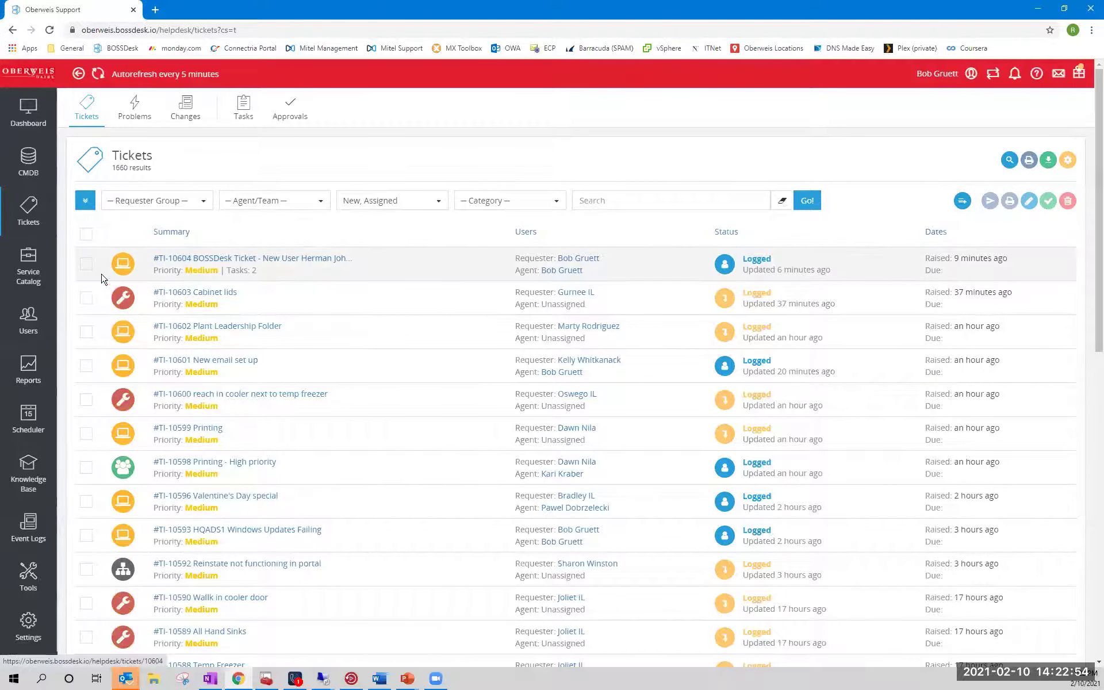
- Mark tickets #TI-10604, #TI-10602, #TI-10601 and #TI-10599 and start a bulk edit
click(86, 263)
click(86, 331)
click(86, 365)
click(86, 433)
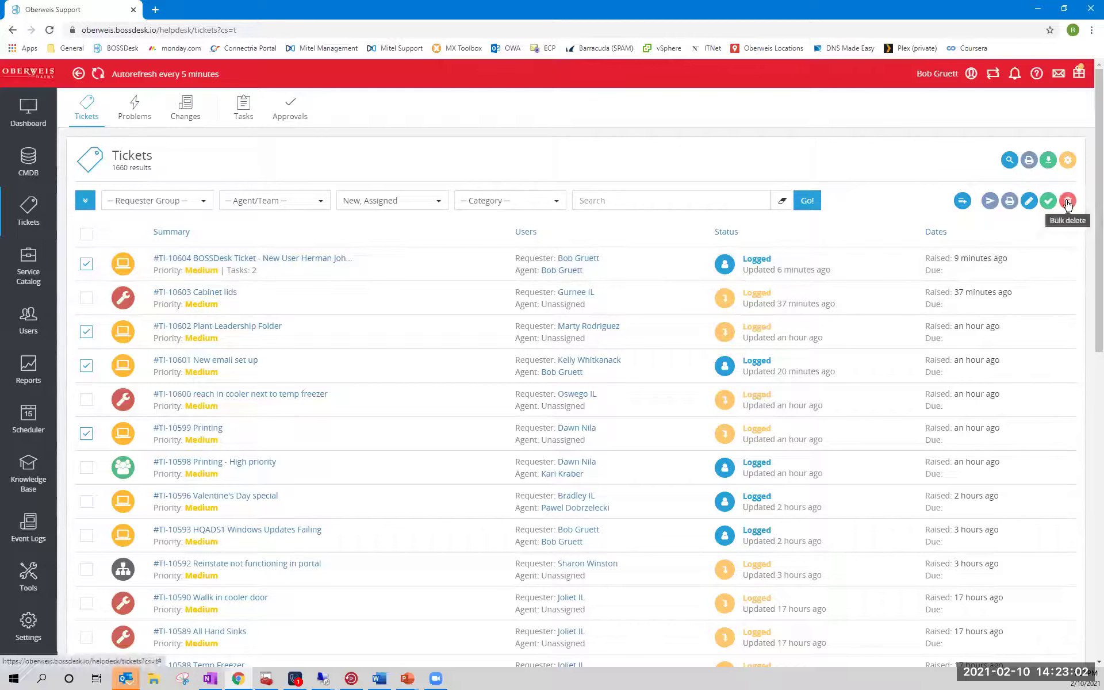
click(1028, 201)
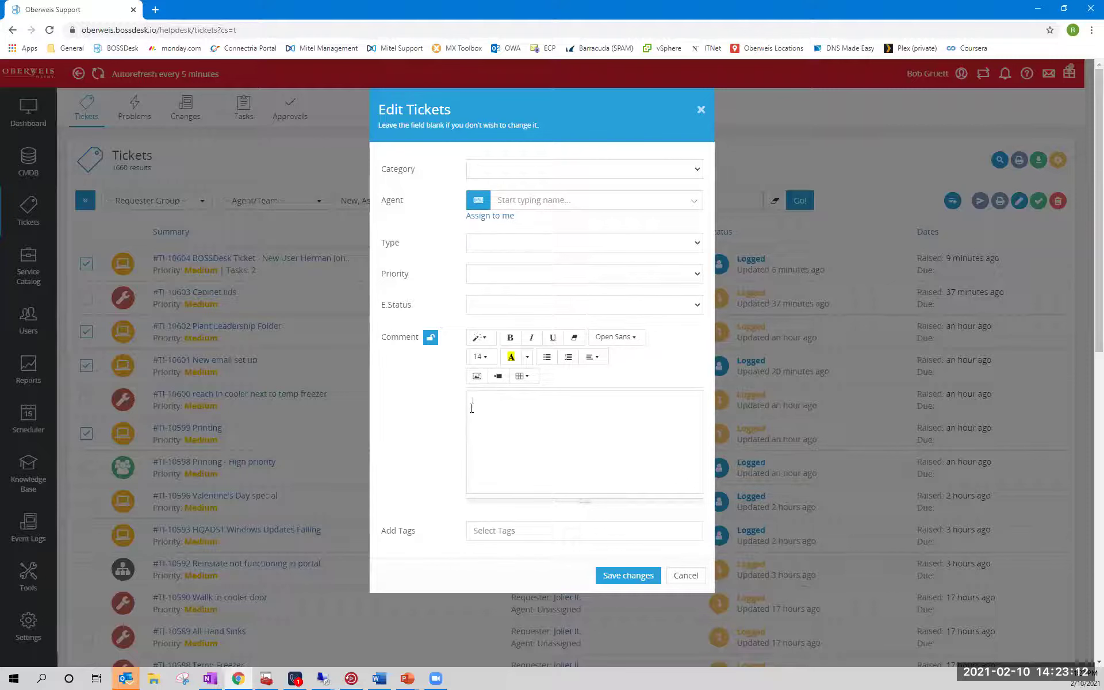
- Add then remove the Account Creation tag, cancel the bulk edit, and unmark the four tickets
click(493, 533)
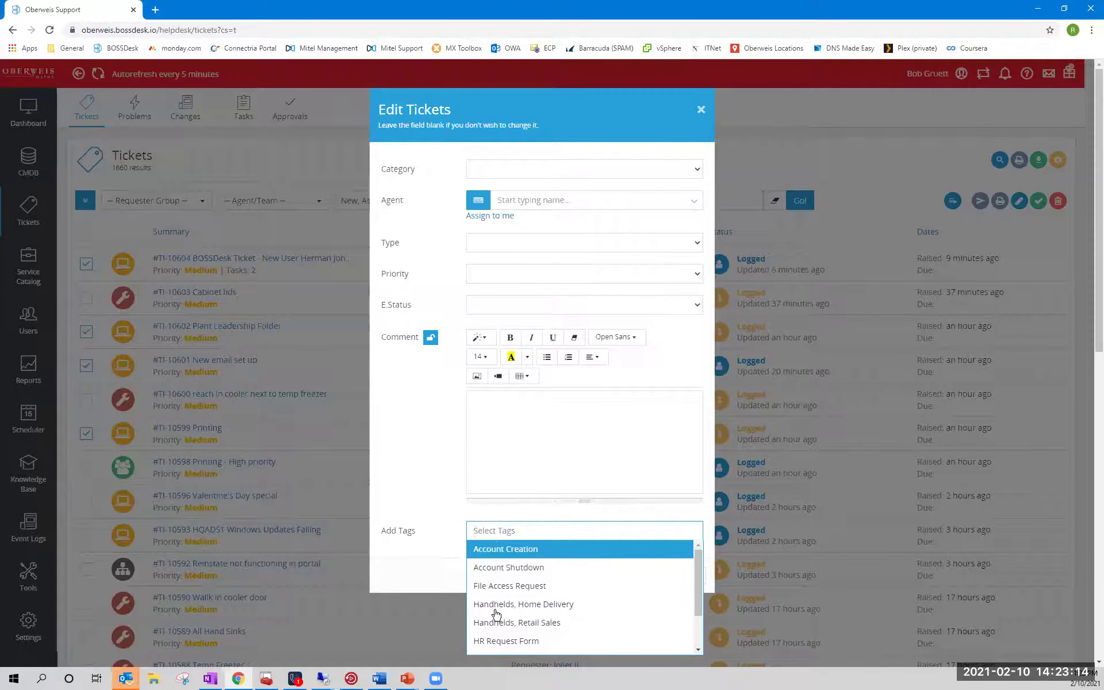
click(490, 554)
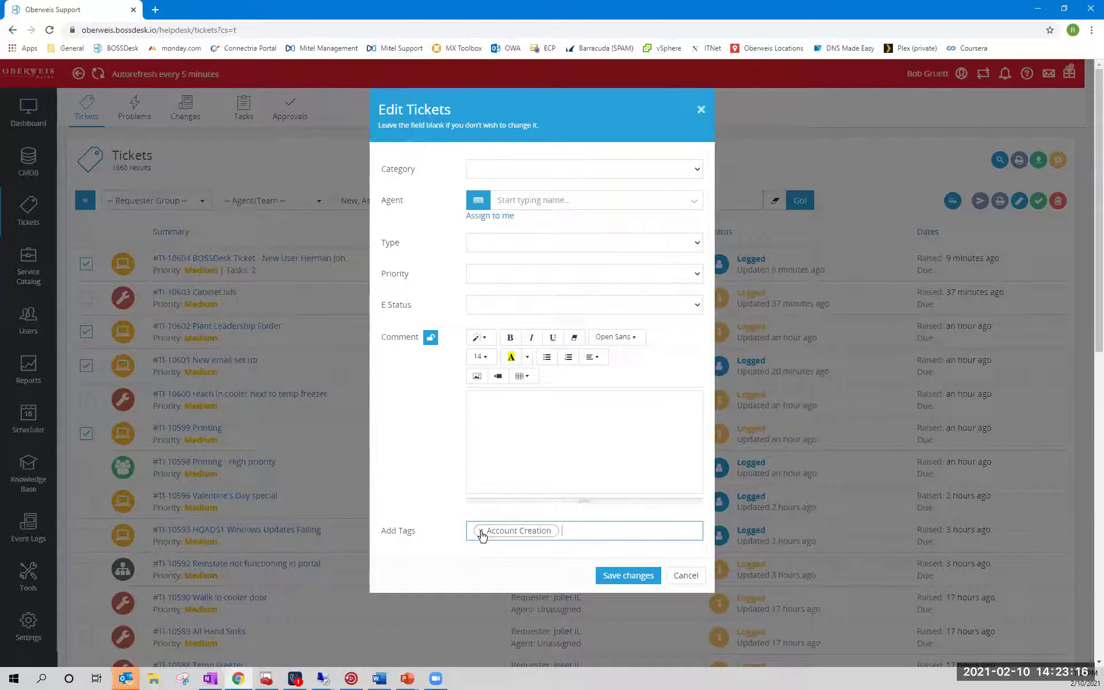
click(478, 530)
click(440, 449)
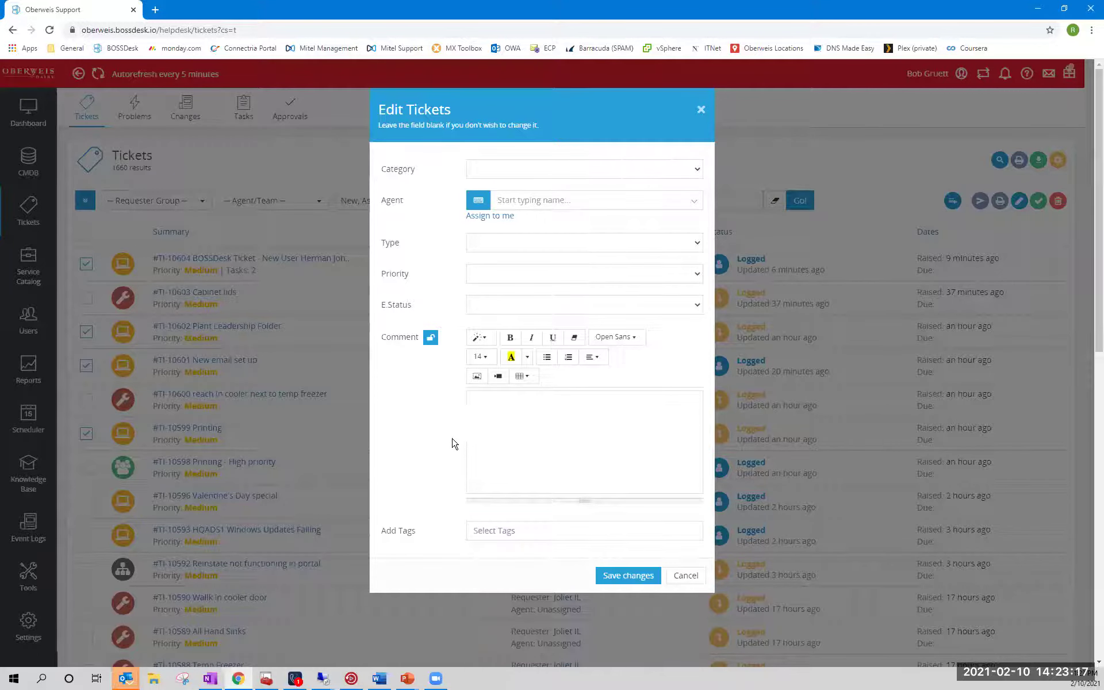
click(685, 576)
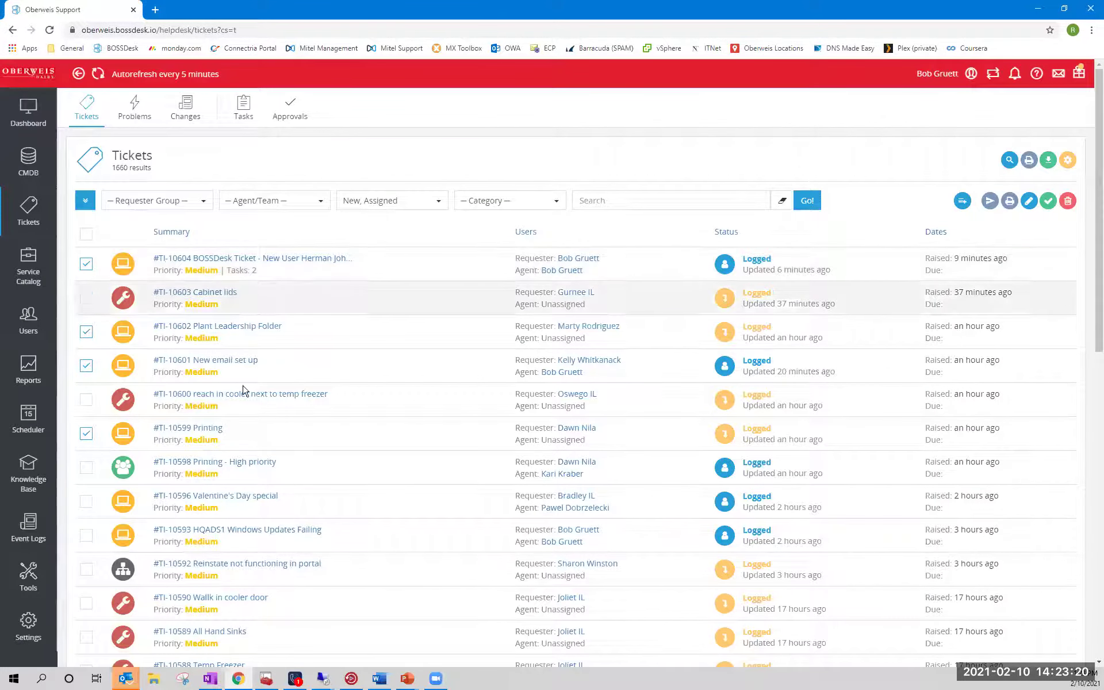
click(87, 434)
click(85, 364)
click(86, 332)
click(87, 263)
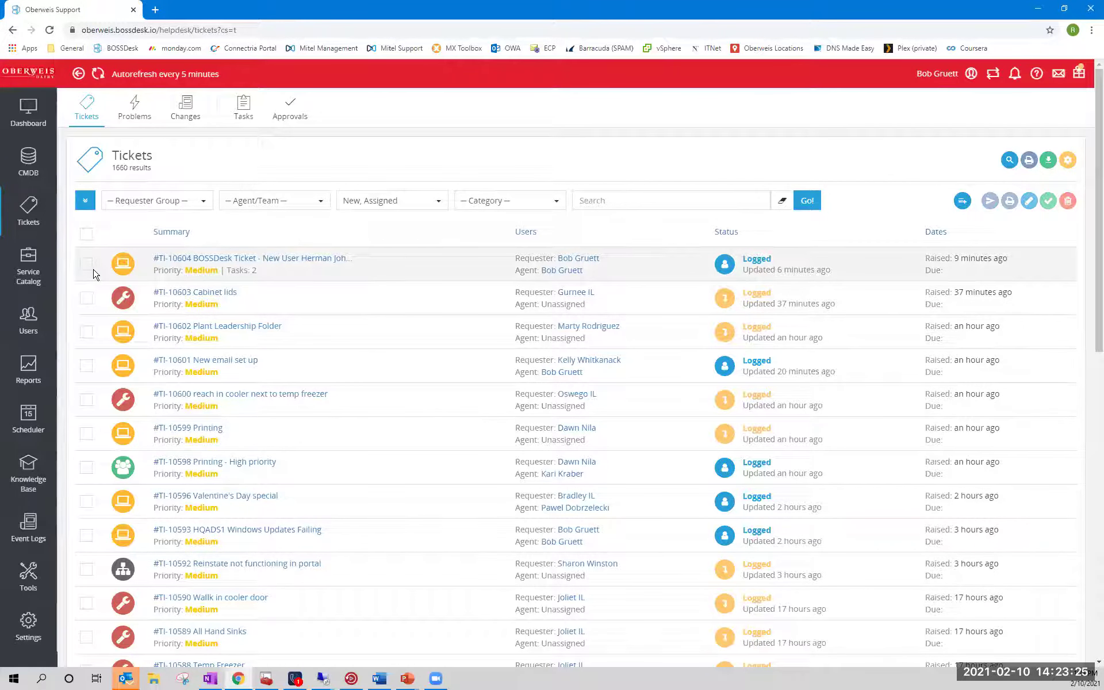
- From the dashboard's My Open Tickets widget, open #TI-10604 and scroll down to its two tasks
click(29, 120)
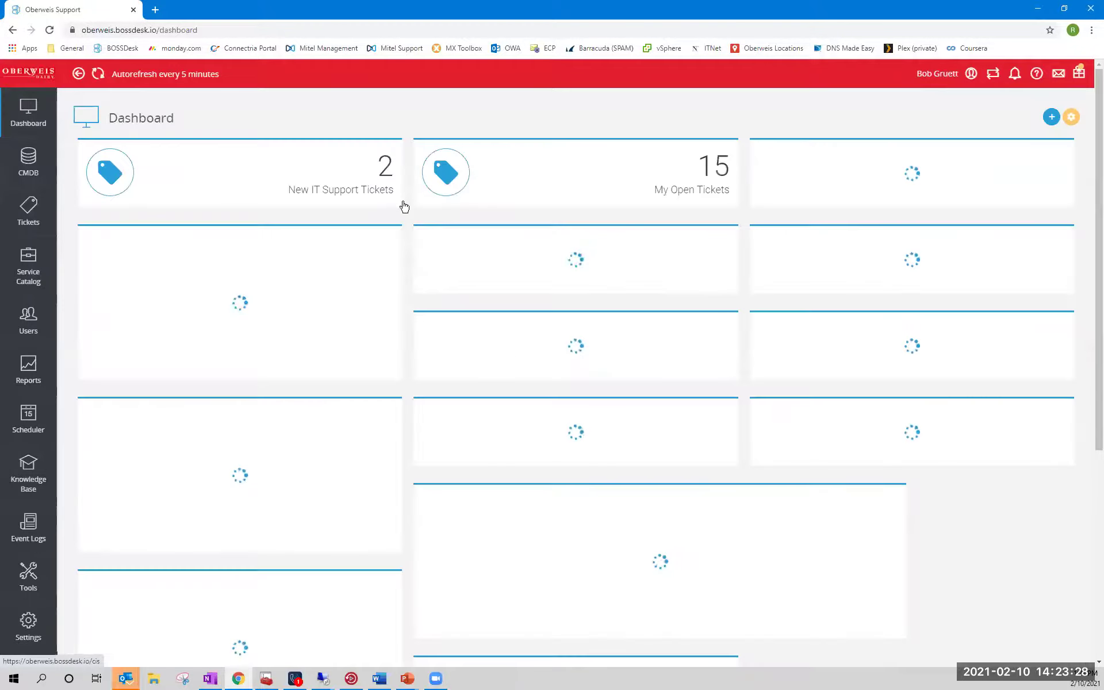
click(446, 173)
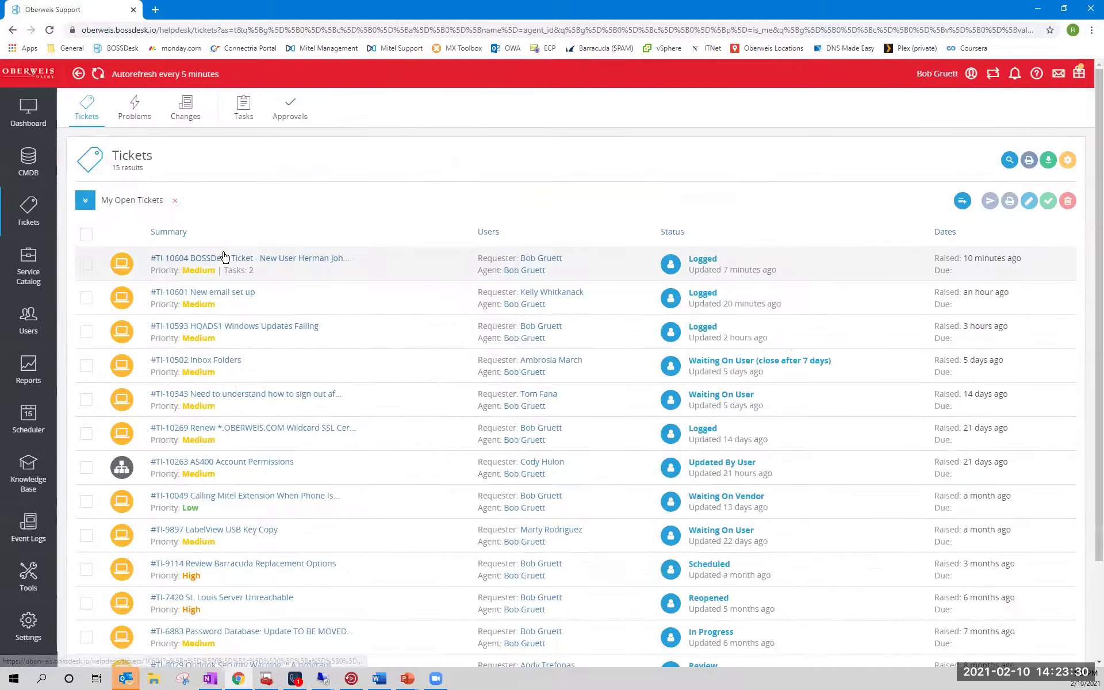
click(357, 253)
scroll(356, 270, down, 3)
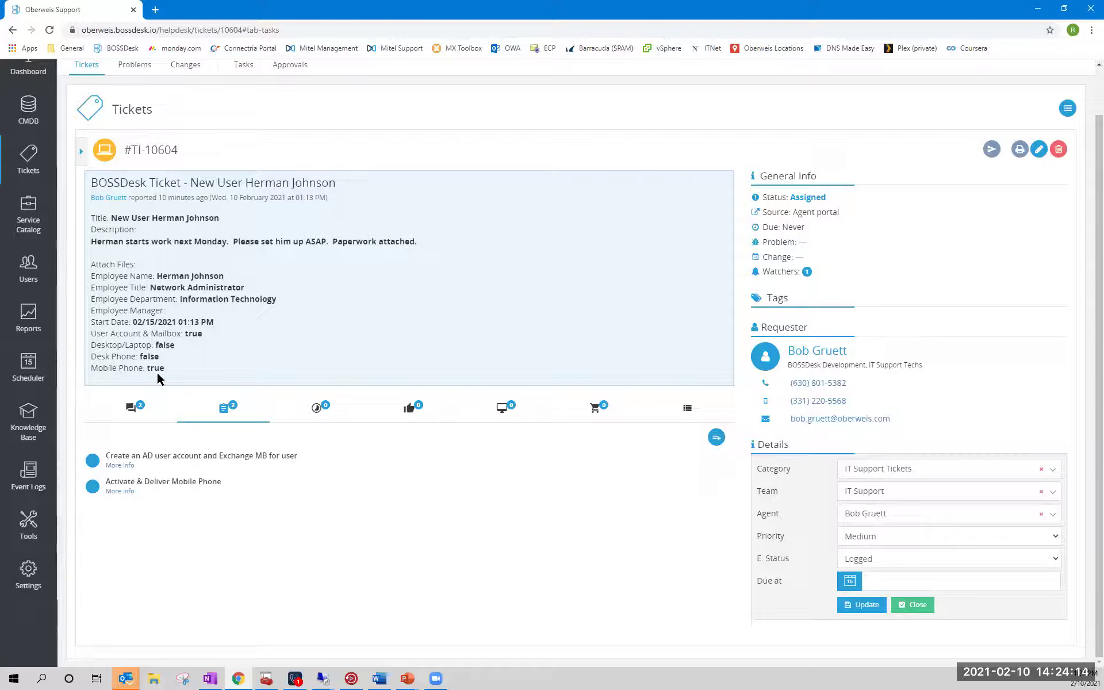
- Highlight the Mobile Phone and mailbox 'true' lines in the ticket's details
triple_click(133, 369)
drag(217, 337, 91, 335)
click(170, 375)
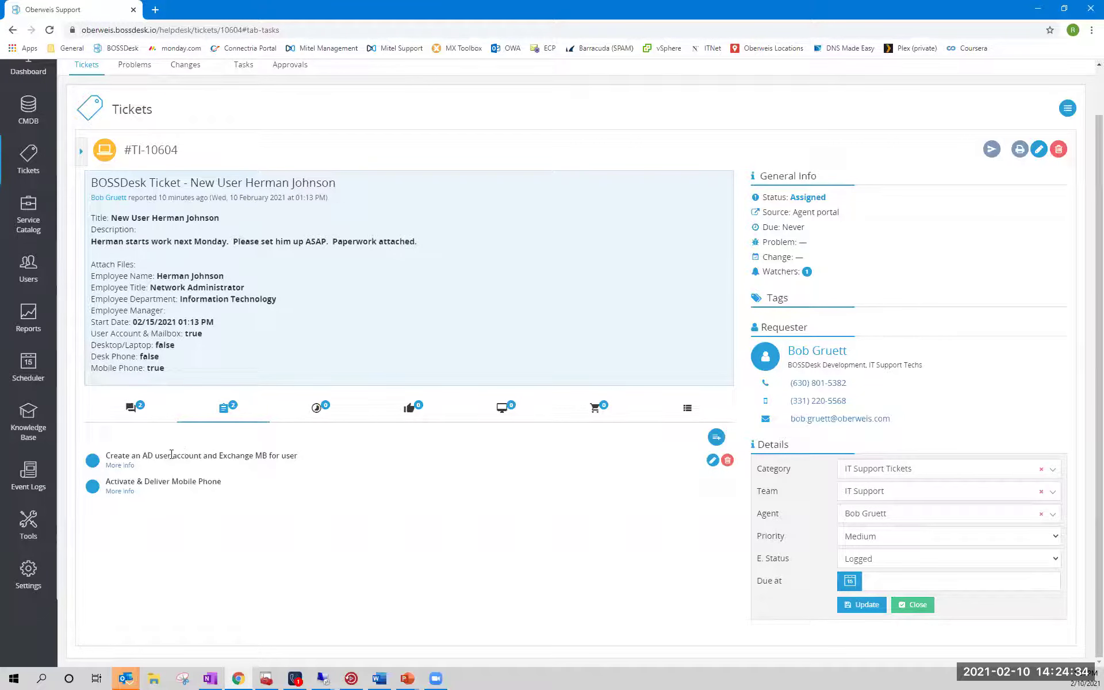
- Expand More info on both tasks and highlight the second task's due time
click(121, 489)
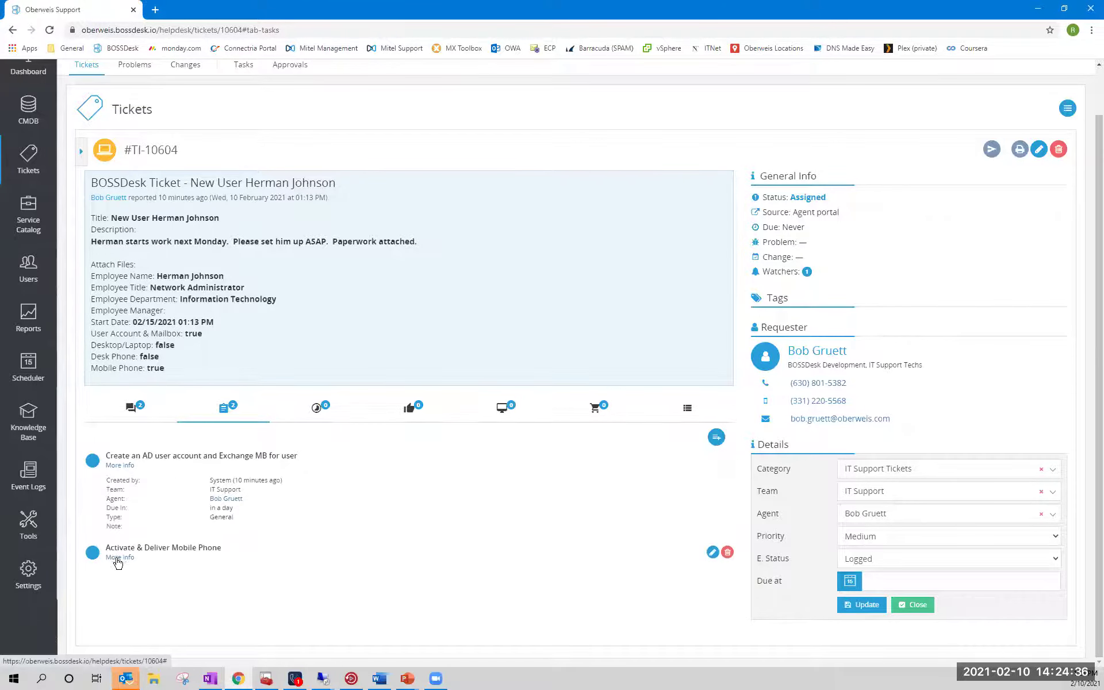
click(120, 556)
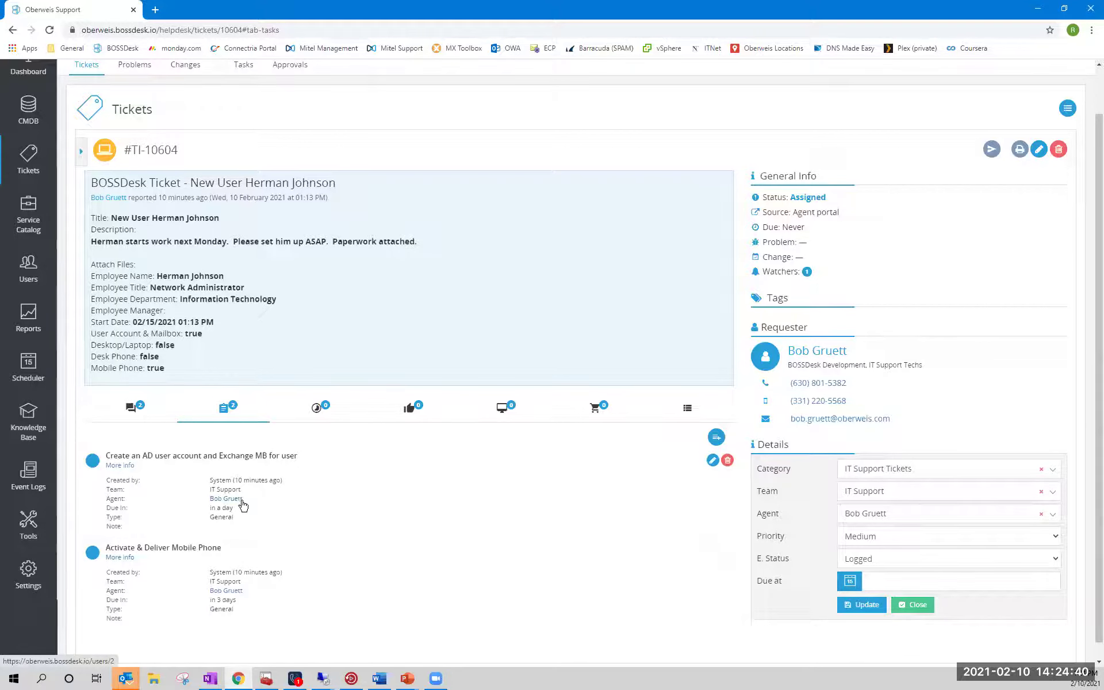
triple_click(221, 600)
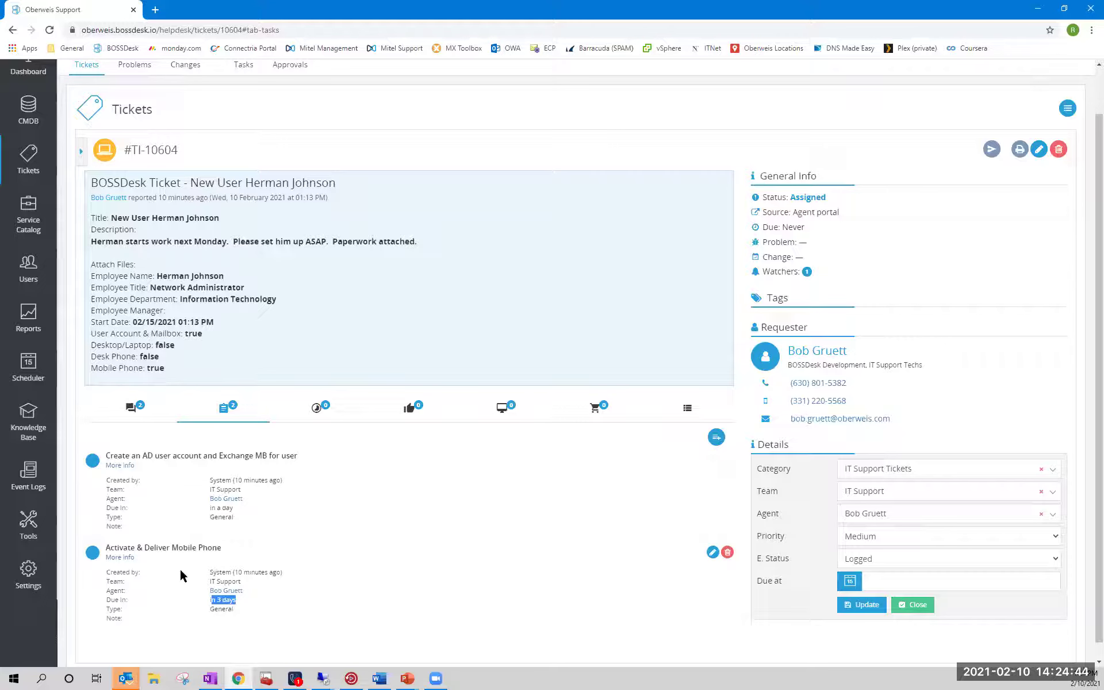
click(420, 492)
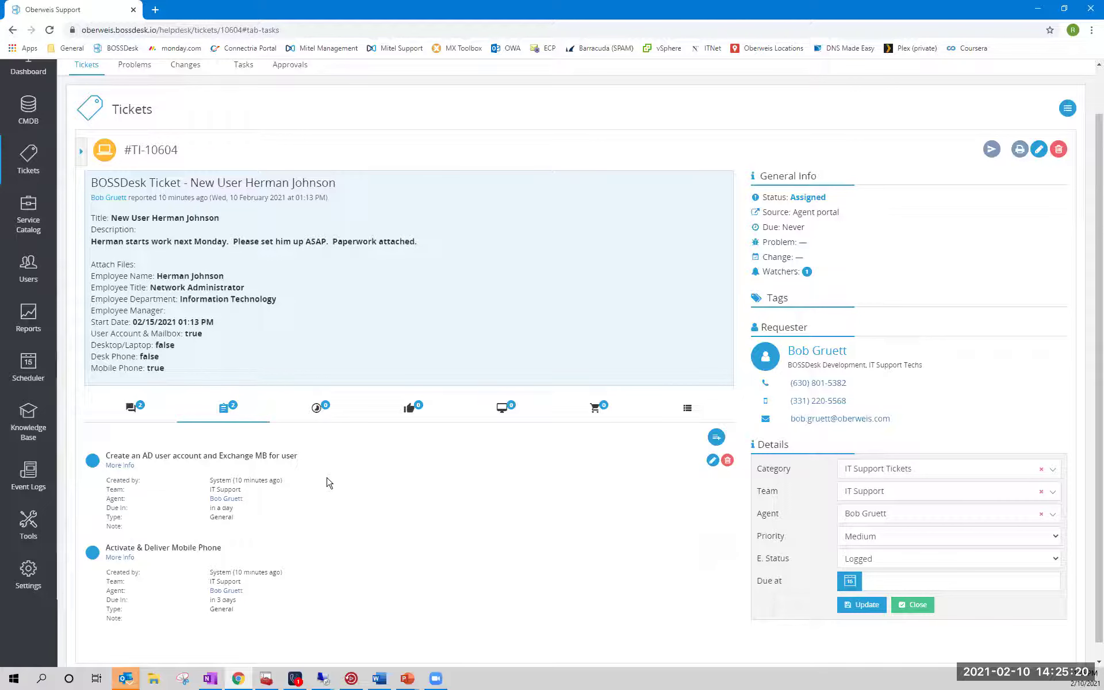
- Open Settings > Routing to list the 22 rules, viewing and cancelling the *All* rule's editor
click(36, 577)
scroll(833, 377, down, 4)
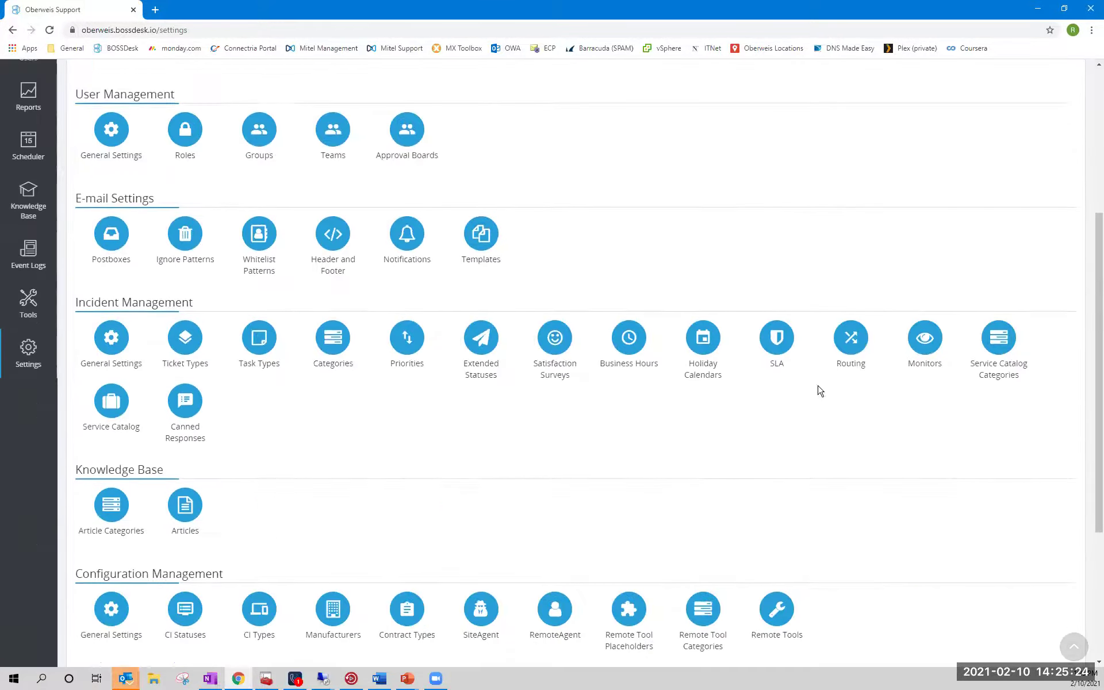
click(848, 334)
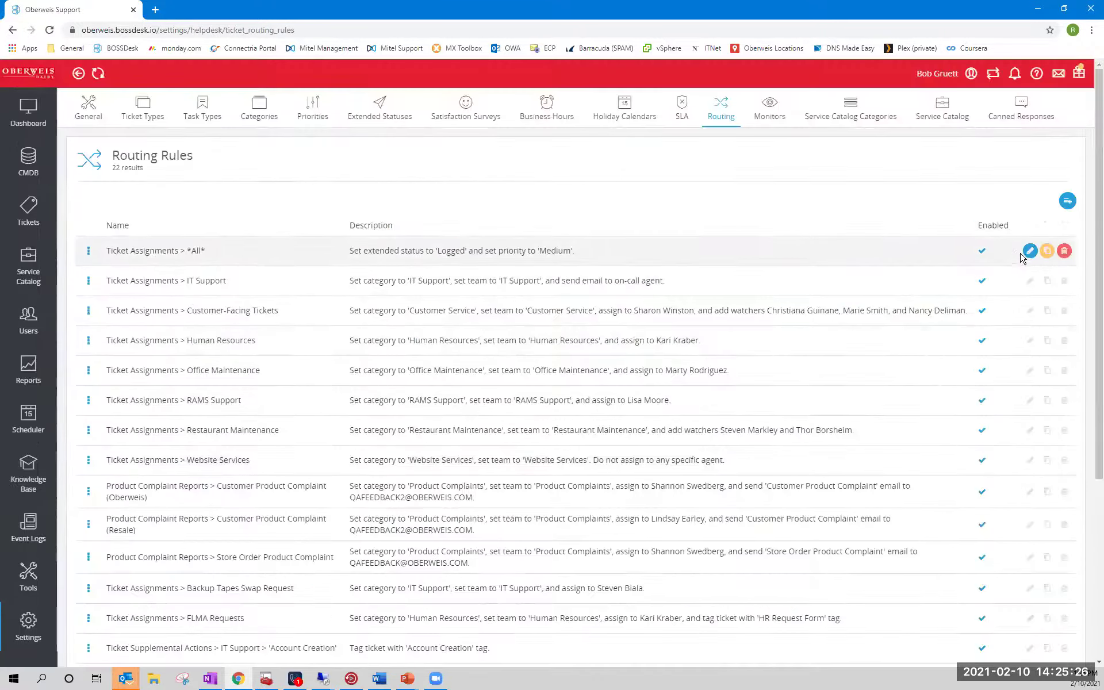
mouse_move(1093, 210)
mouse_down()
mouse_move(1092, 395)
mouse_move(1092, 186)
mouse_up()
drag(360, 253, 575, 252)
click(568, 252)
click(1029, 252)
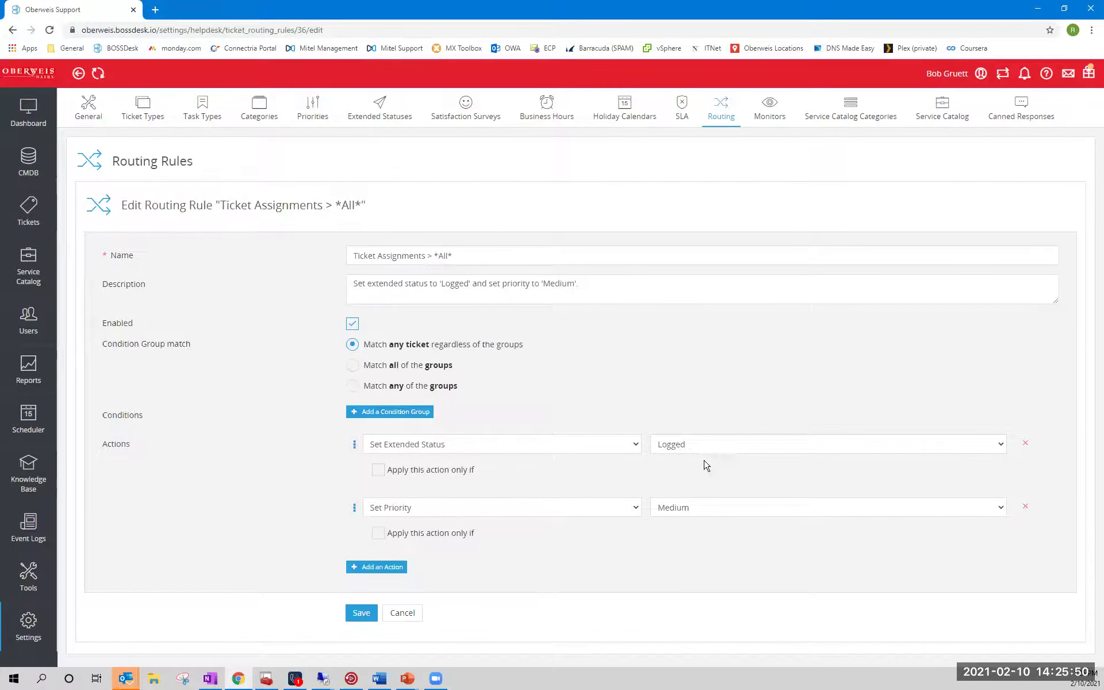
click(402, 613)
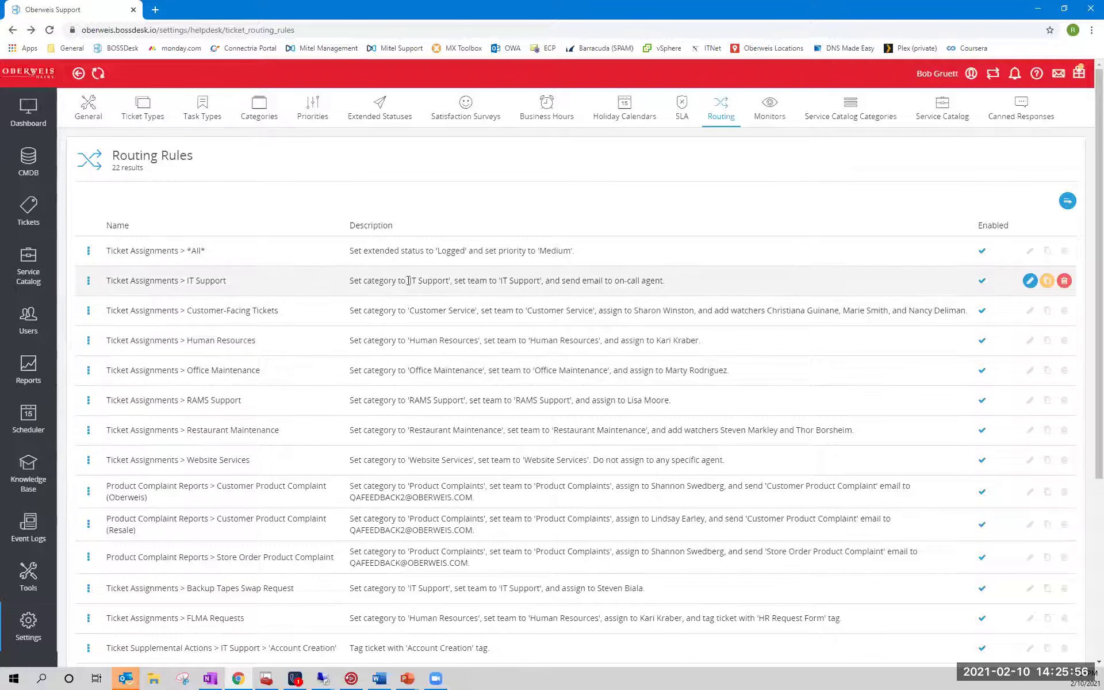
drag(407, 281, 560, 280)
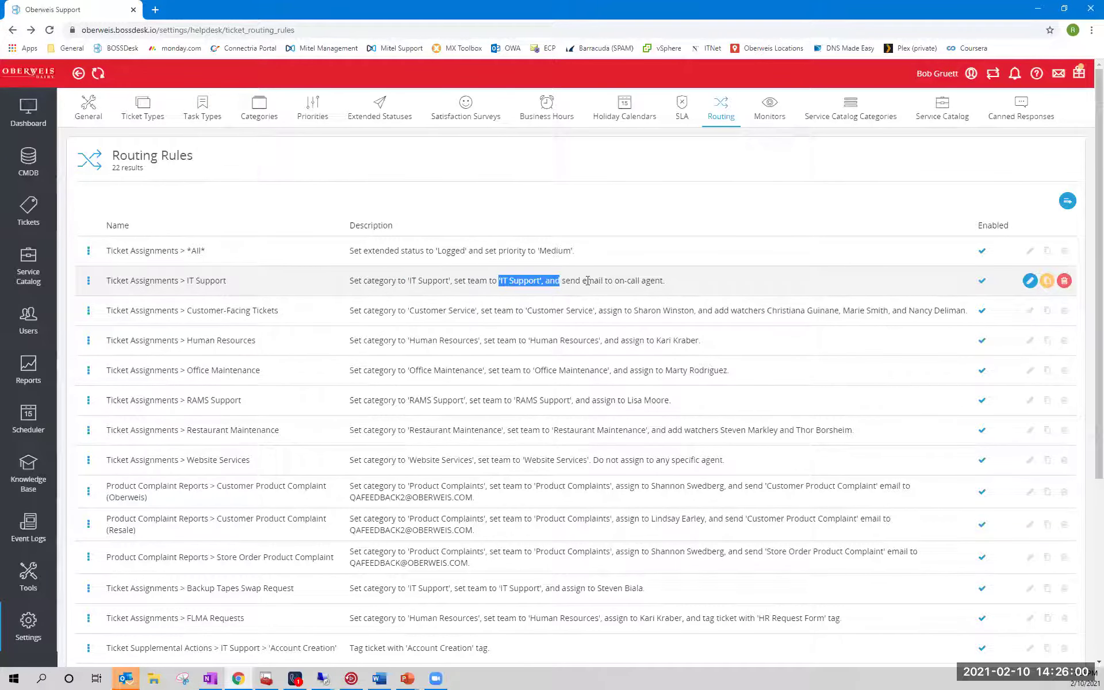
drag(662, 280, 550, 283)
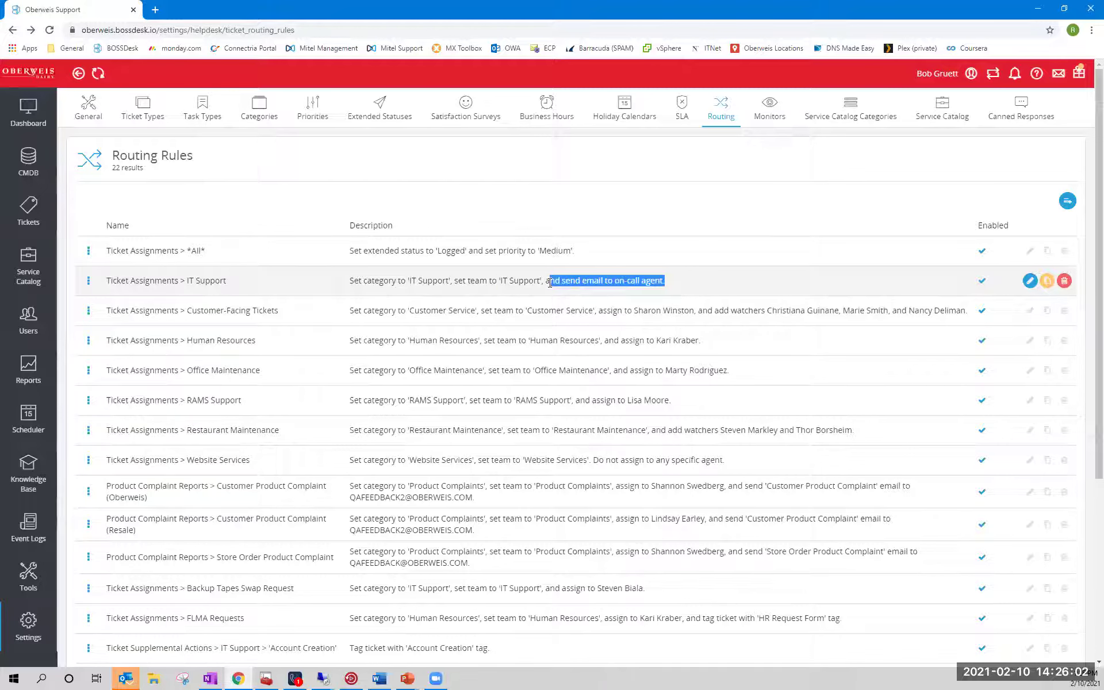
click(592, 282)
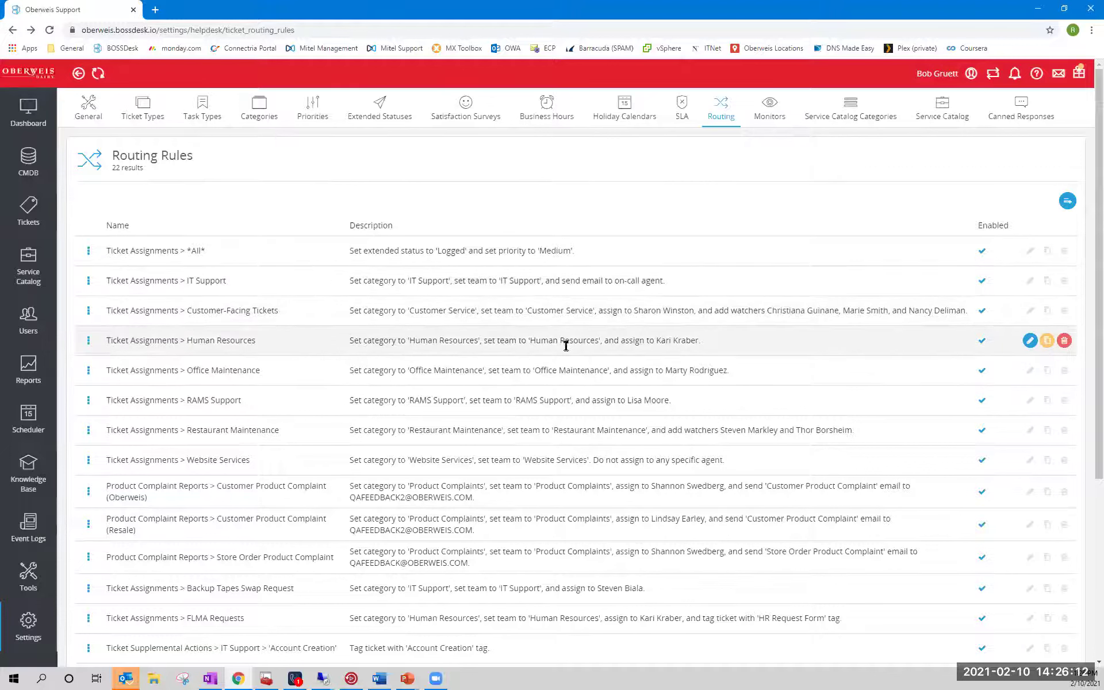
drag(371, 340, 679, 404)
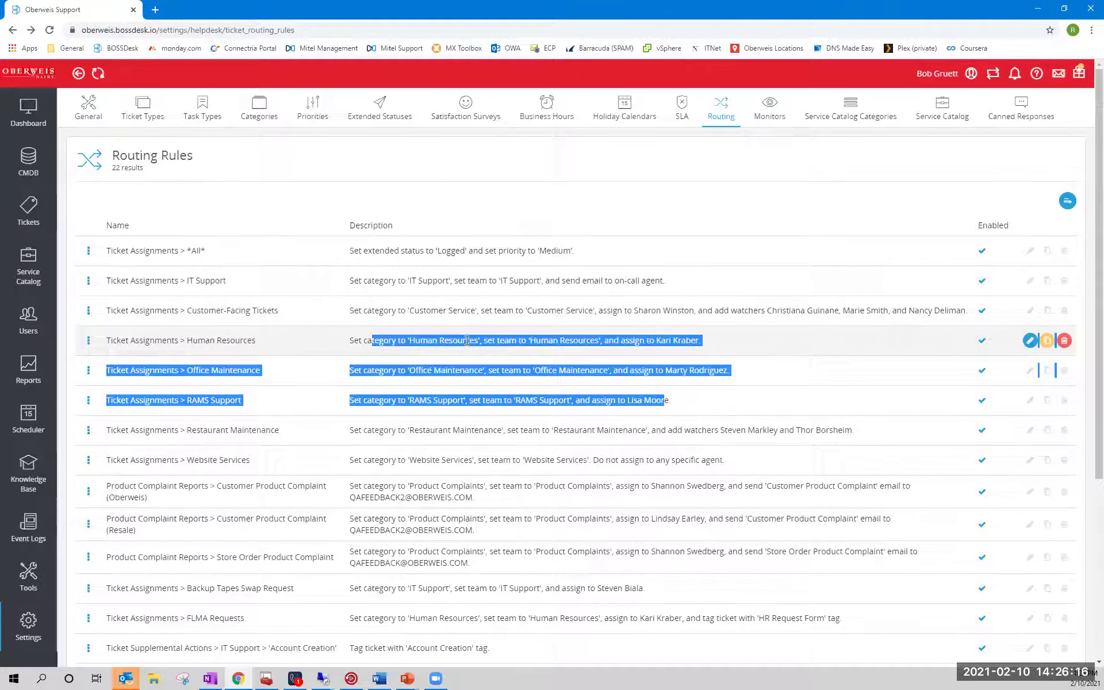
click(416, 340)
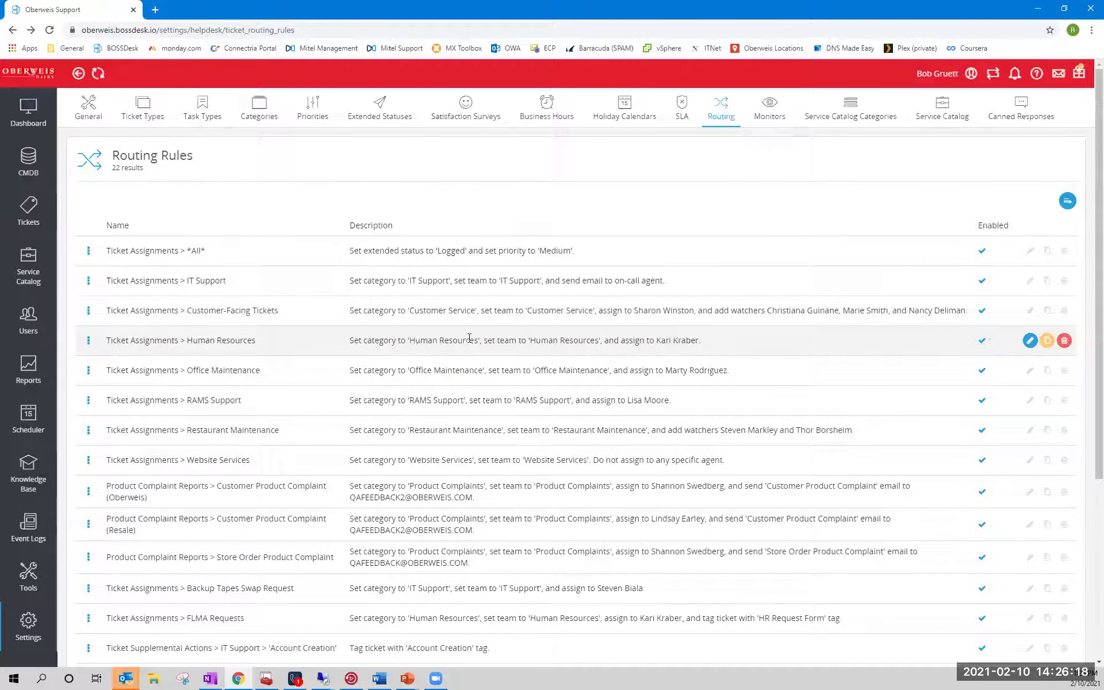
drag(700, 341, 649, 341)
drag(729, 370, 603, 400)
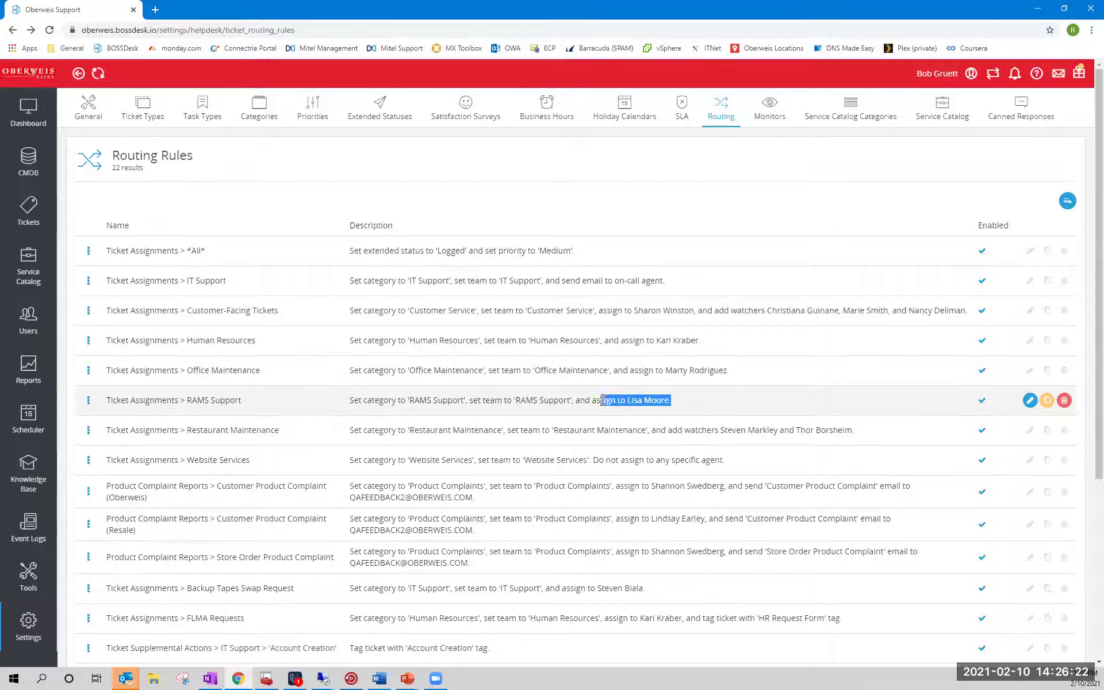
click(582, 430)
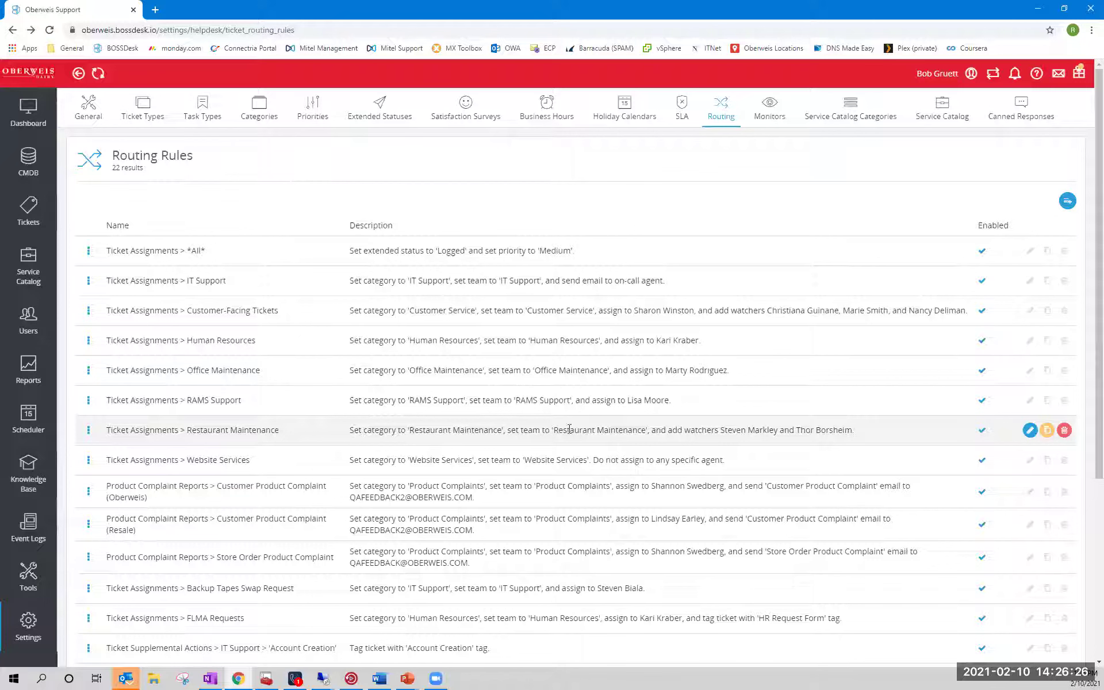
drag(857, 431, 684, 436)
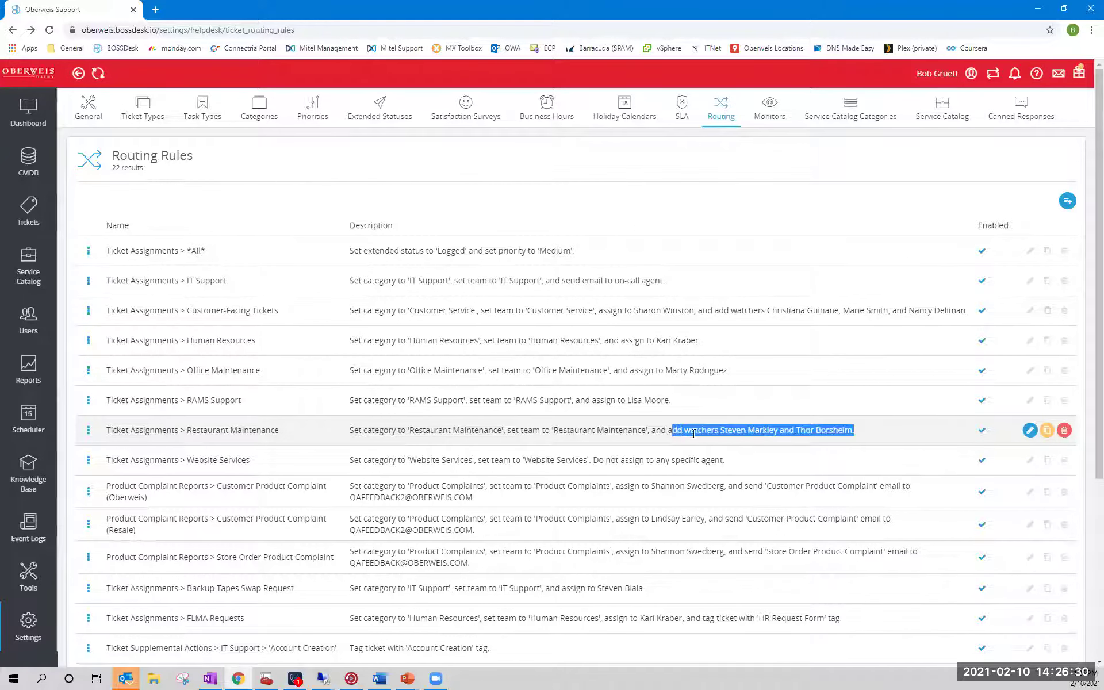
click(641, 432)
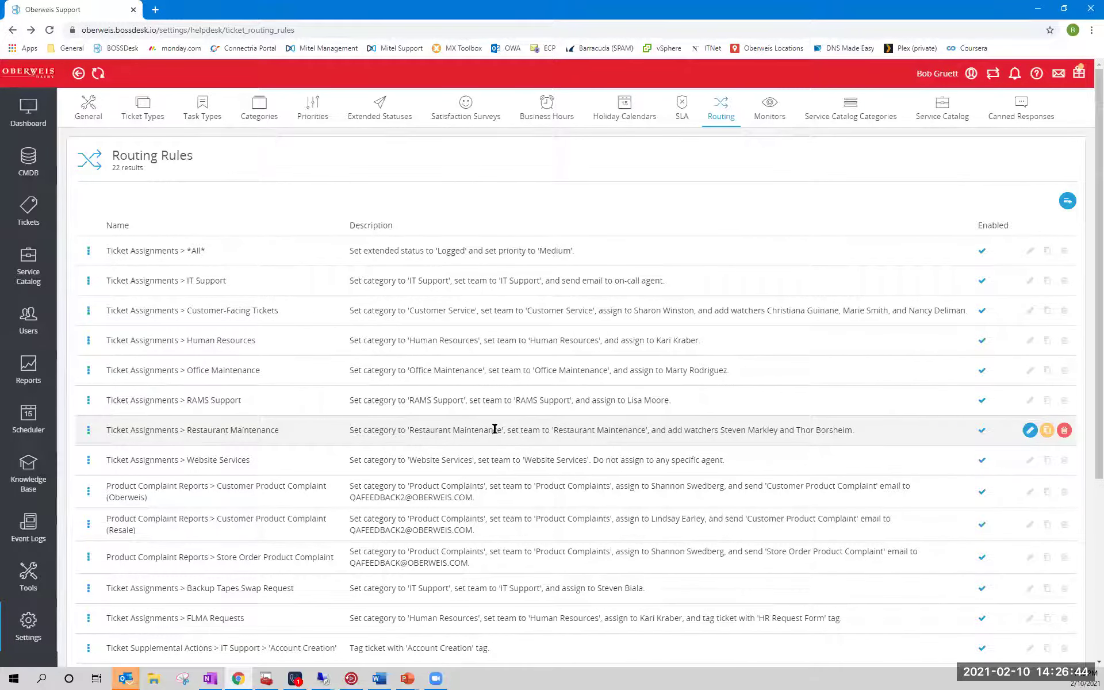
scroll(495, 429, down, 4)
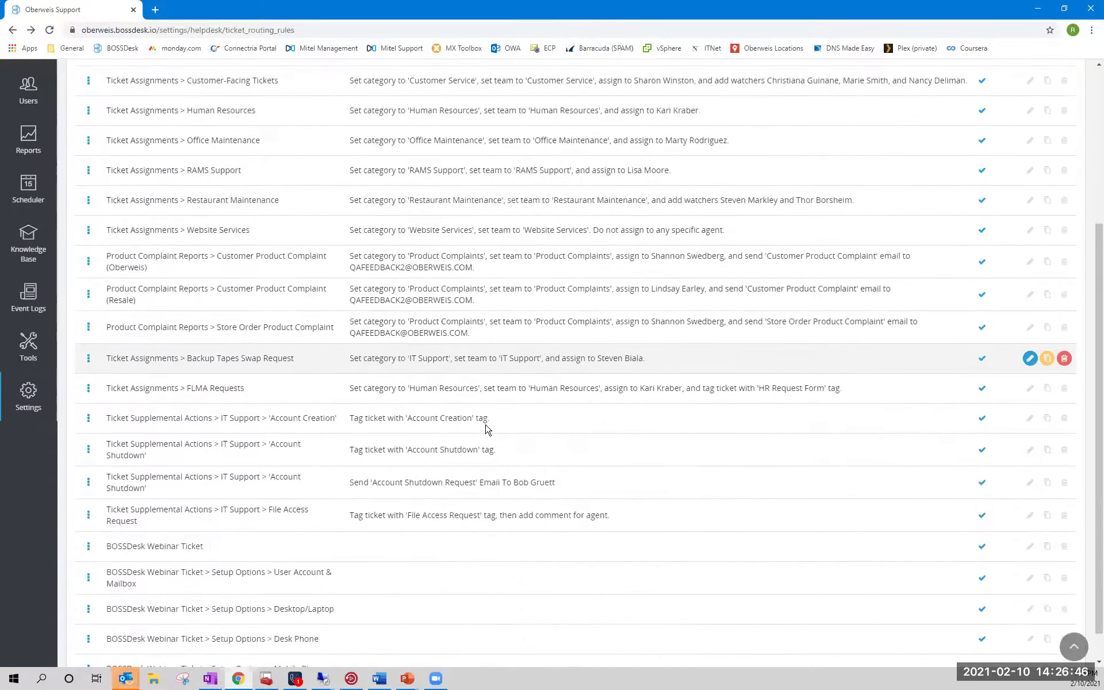
- Open the BOSSDesk Webinar Ticket routing rule for editing and review its service request choices
click(1030, 548)
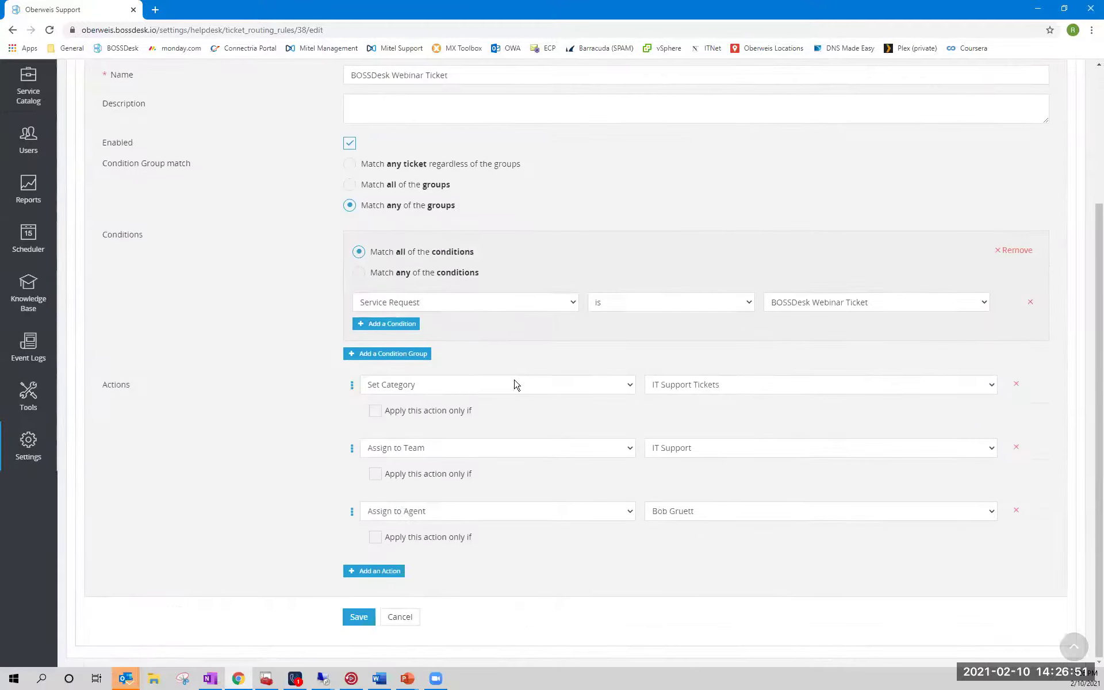
click(807, 309)
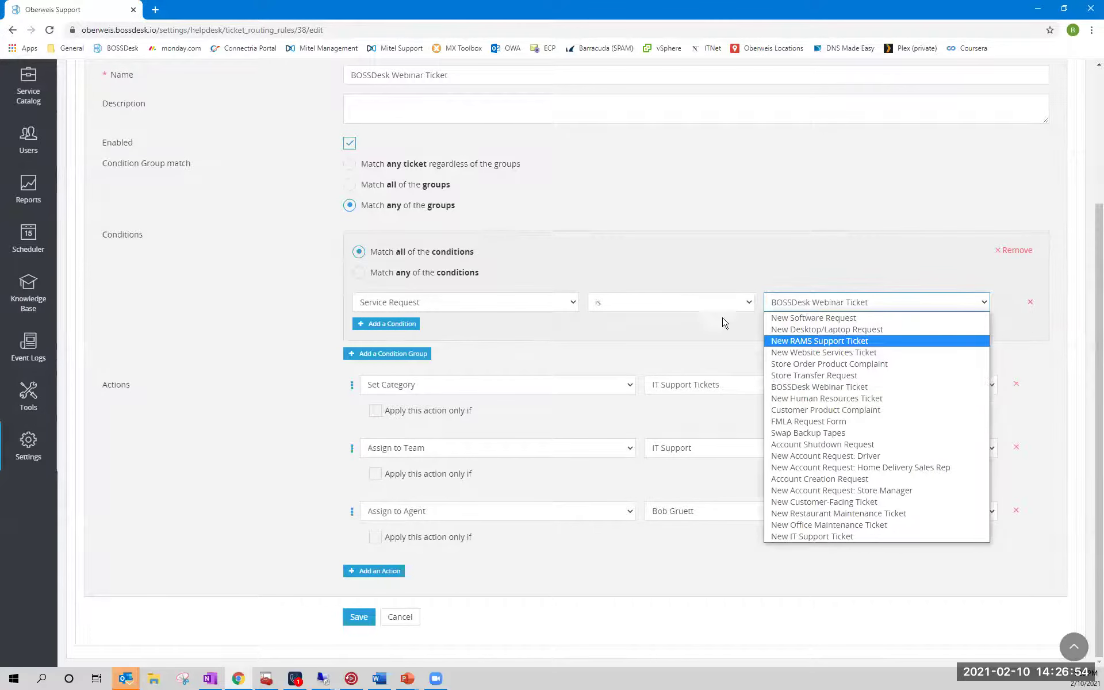
click(685, 381)
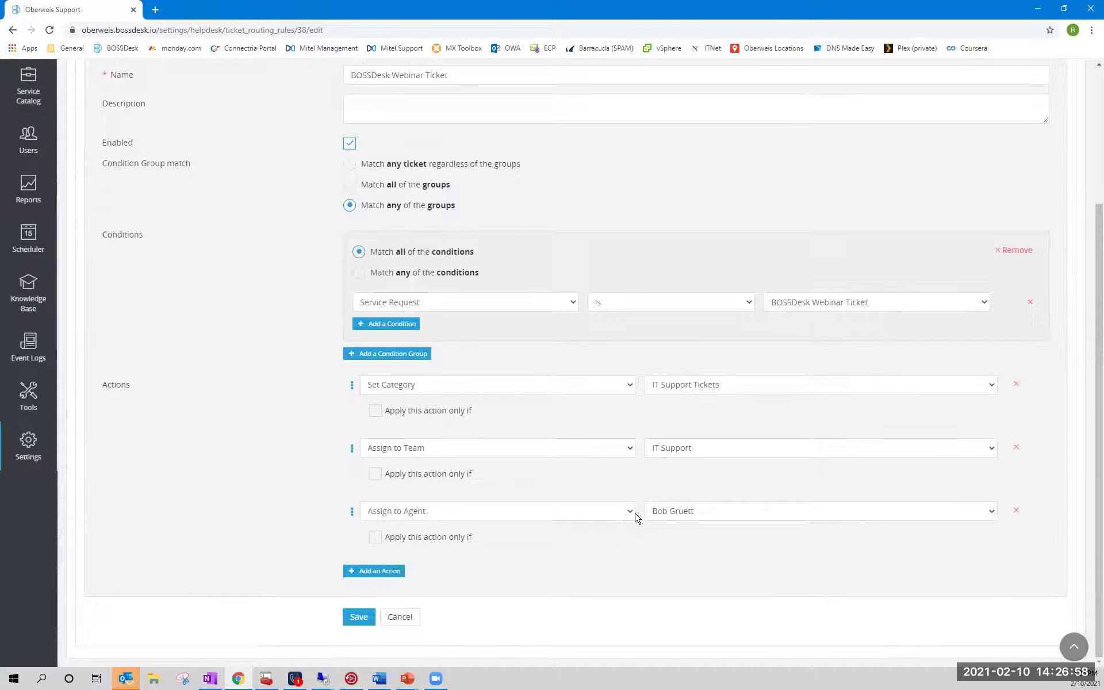
- Add a second condition set to Mobile Phone is true
click(391, 325)
click(393, 326)
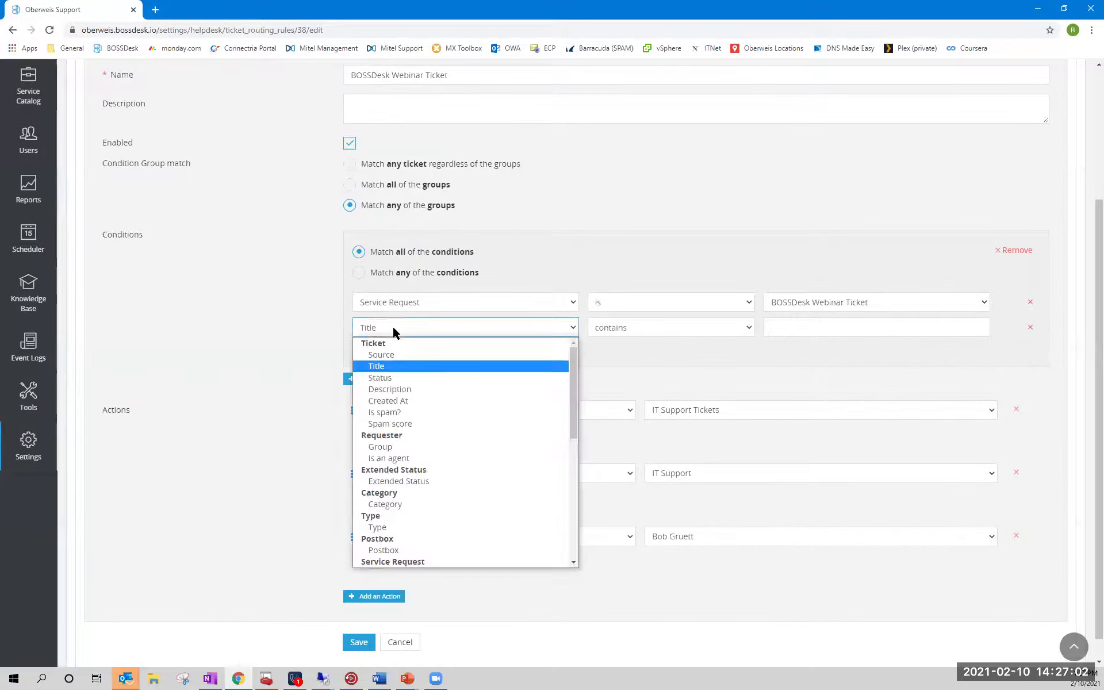
click(402, 366)
click(631, 338)
click(502, 328)
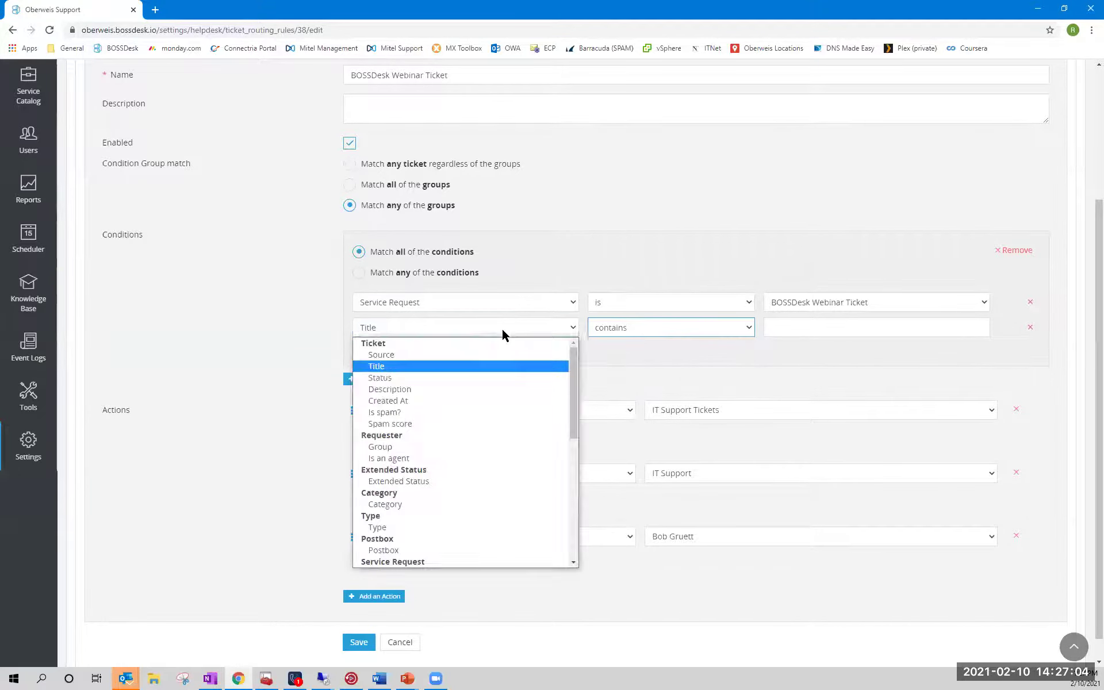
click(438, 401)
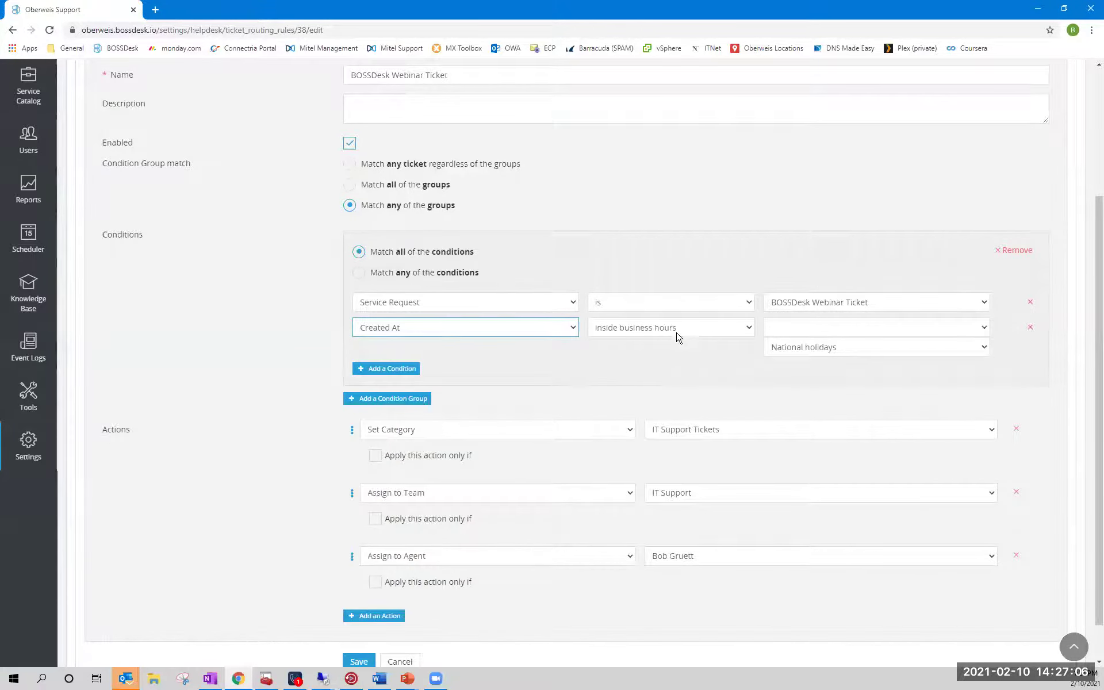
click(502, 327)
scroll(444, 490, down, 5)
scroll(447, 483, up, 5)
drag(573, 392, 572, 490)
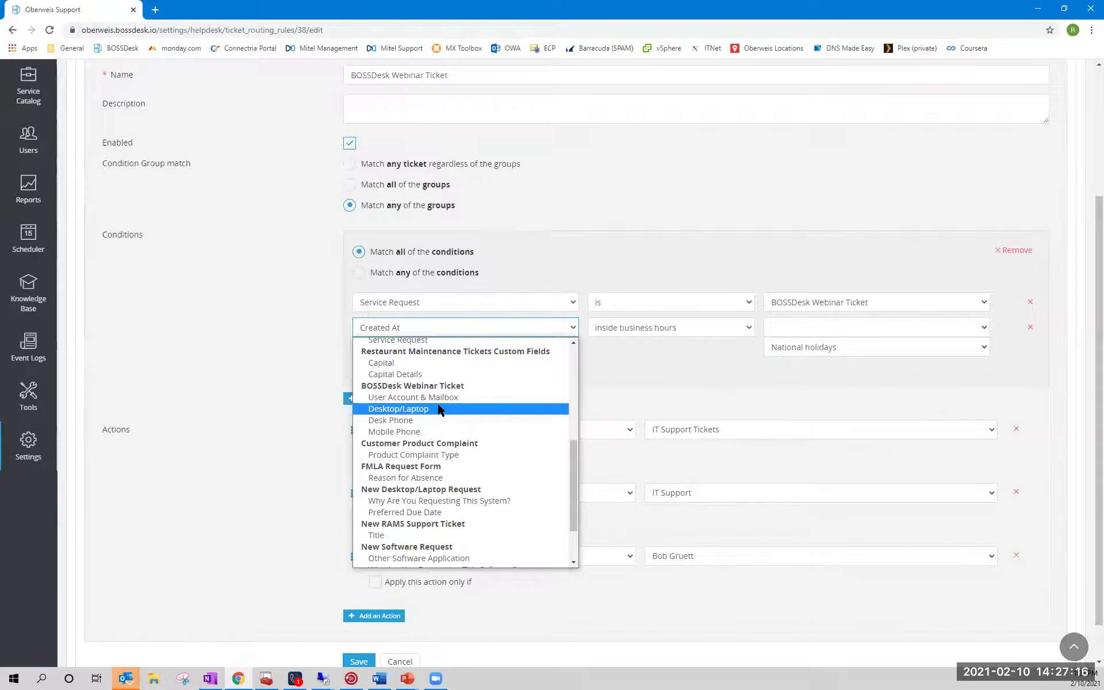
click(430, 432)
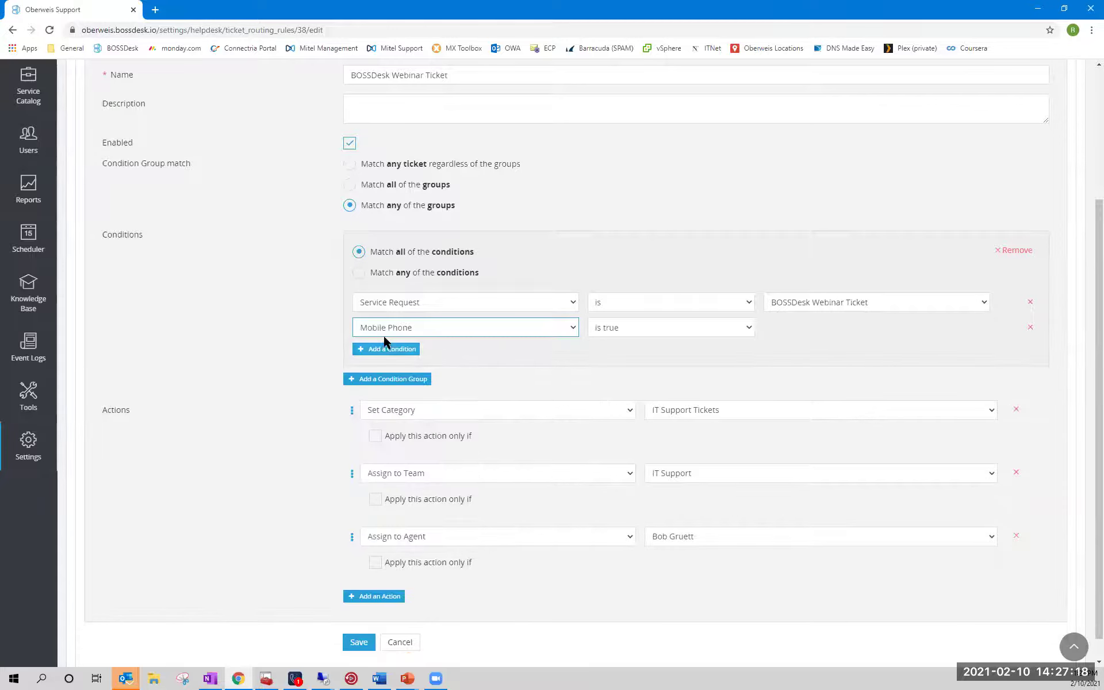
click(650, 333)
click(633, 341)
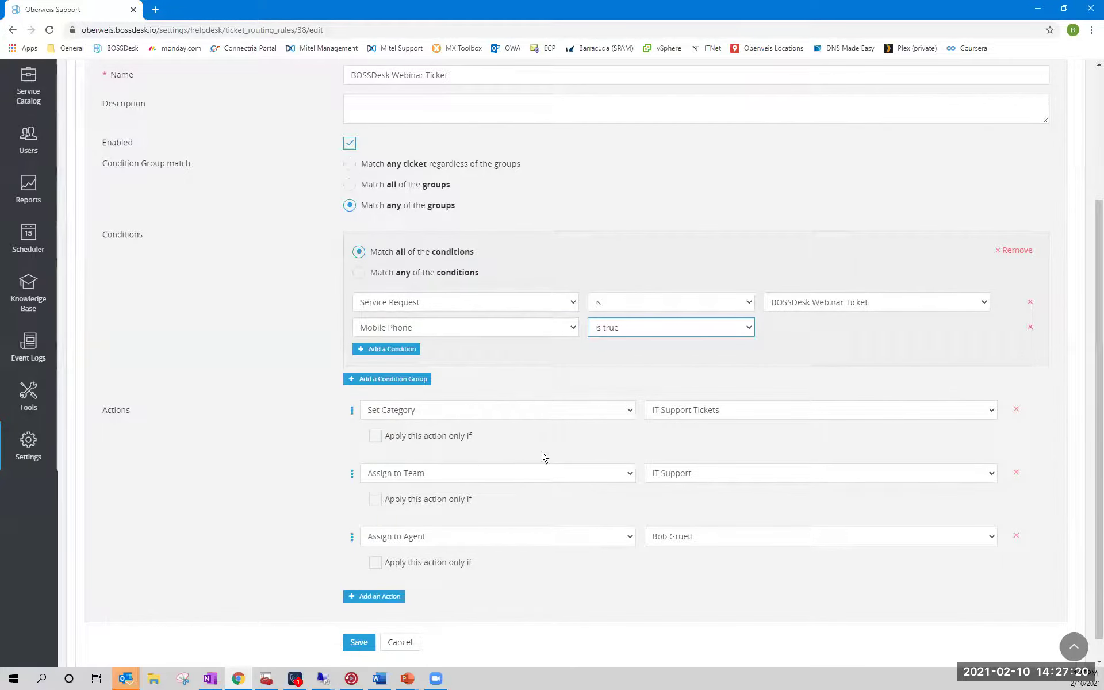
- Add a fourth action and browse its available action types, such as Assign to Team
click(371, 598)
scroll(402, 552, down, 2)
click(427, 511)
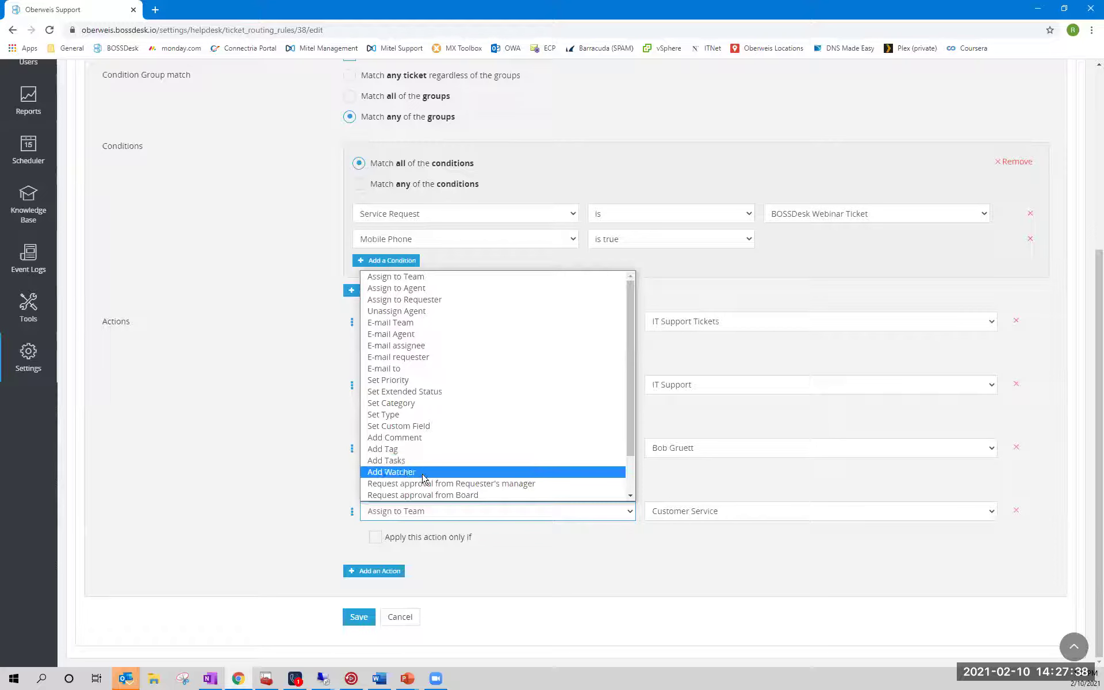
scroll(426, 486, down, 2)
click(192, 467)
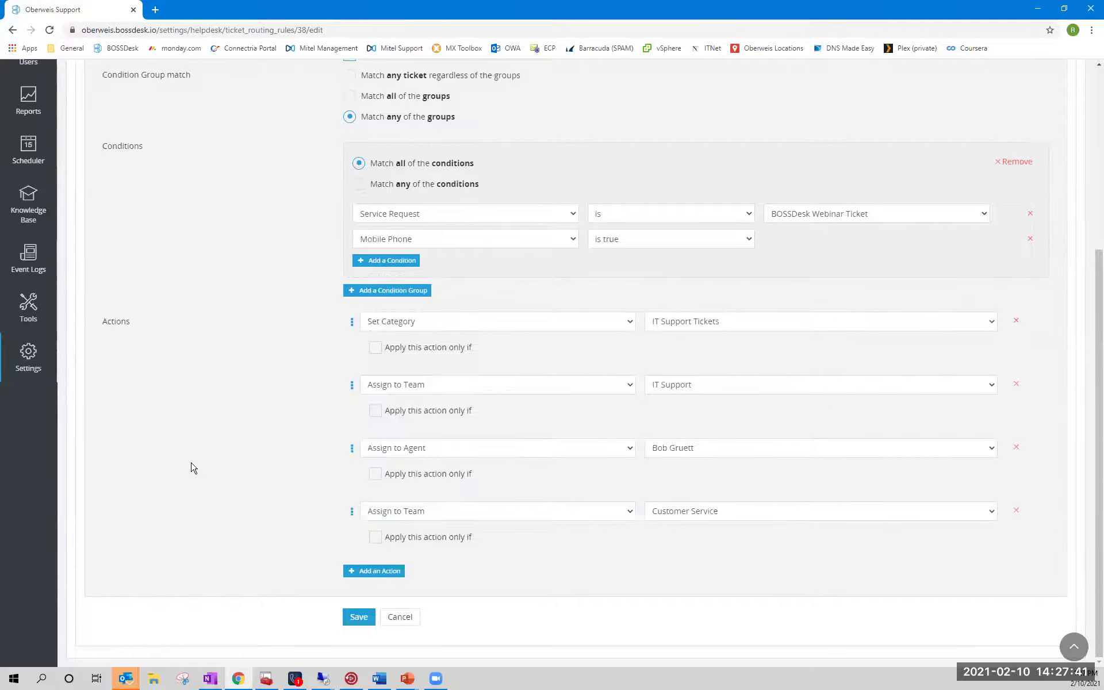
- Discard the Webinar rule edits and inspect the Mobile Phone setup rule's 'Activate & Deliver Mobile Phone' task
click(400, 618)
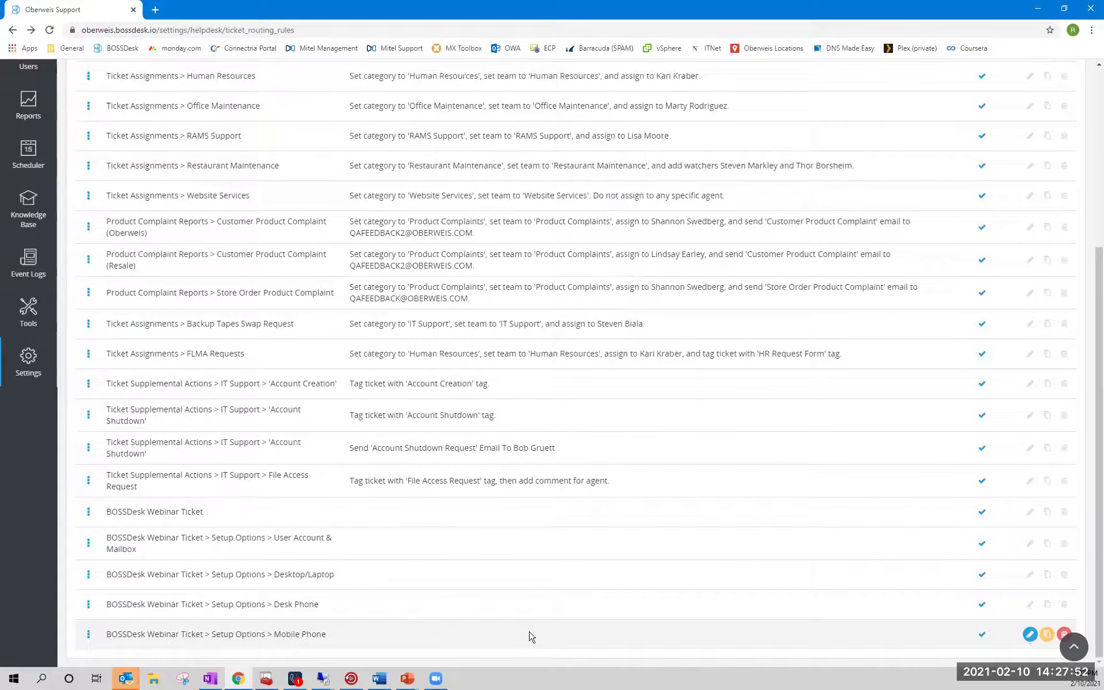
click(1030, 634)
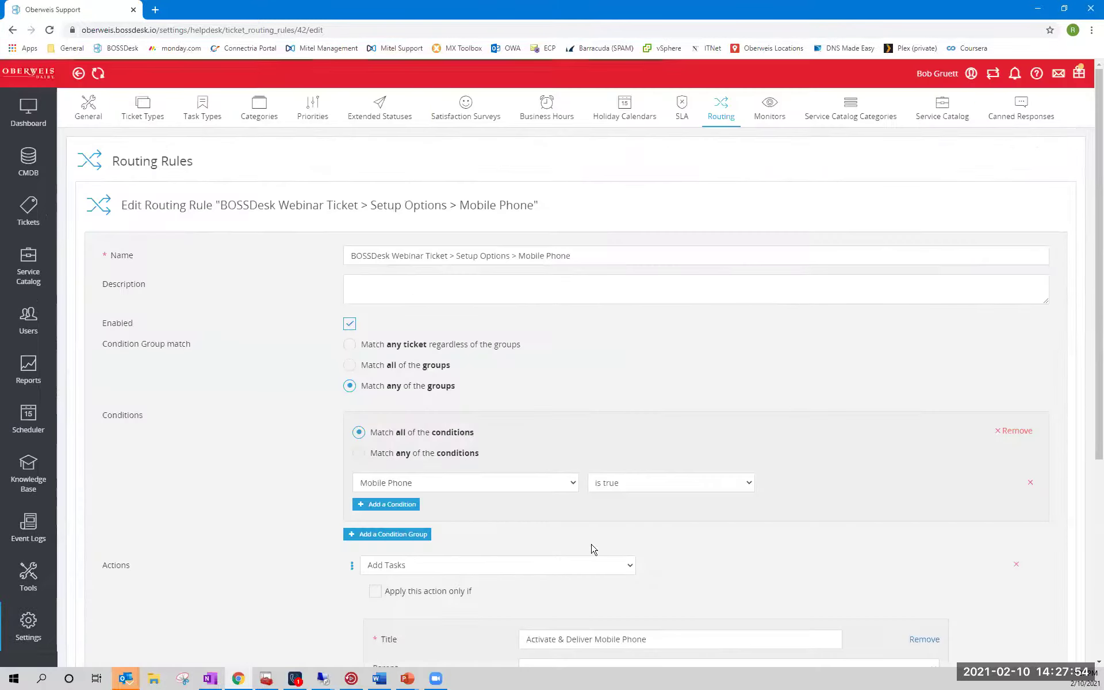
scroll(493, 532, down, 2)
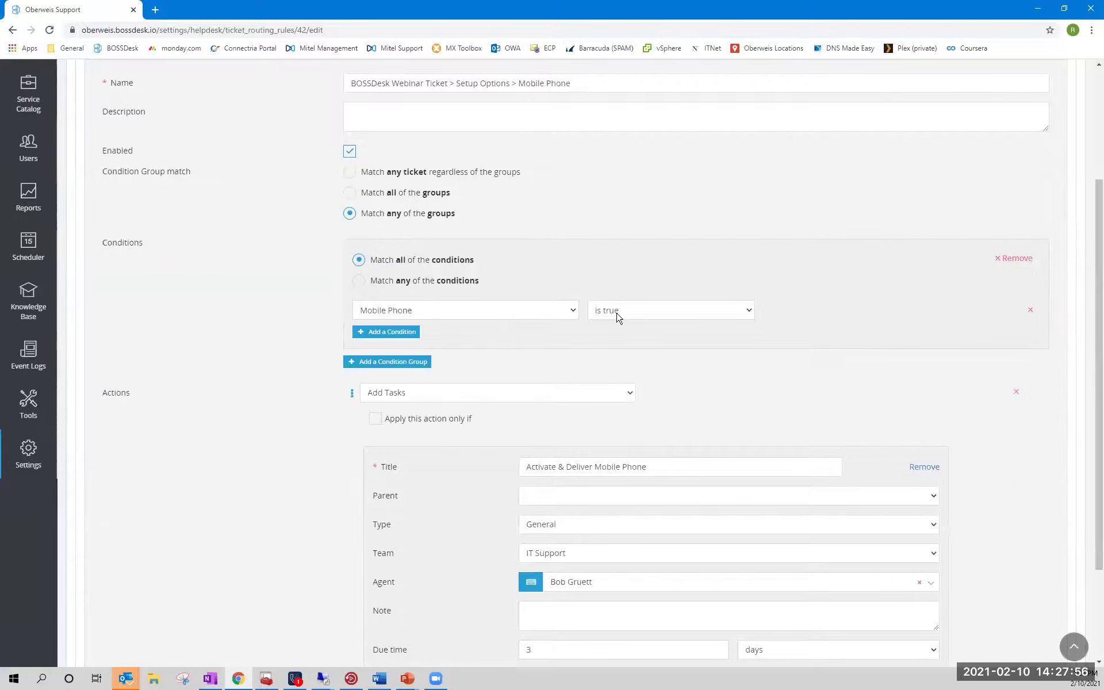
scroll(508, 480, down, 3)
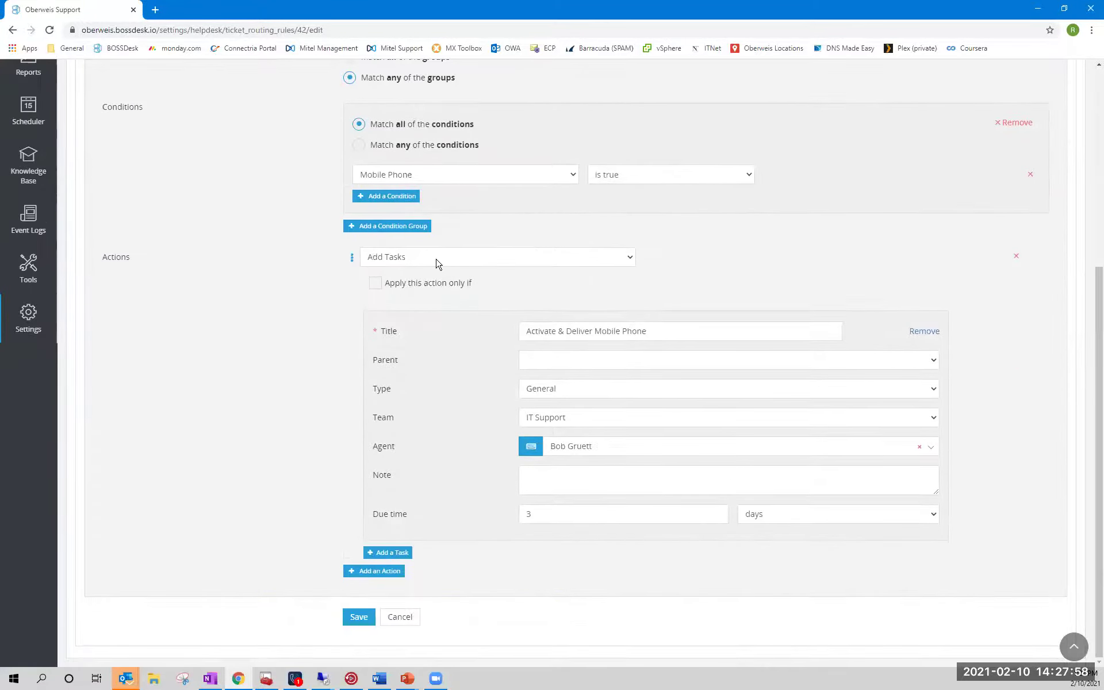
click(650, 332)
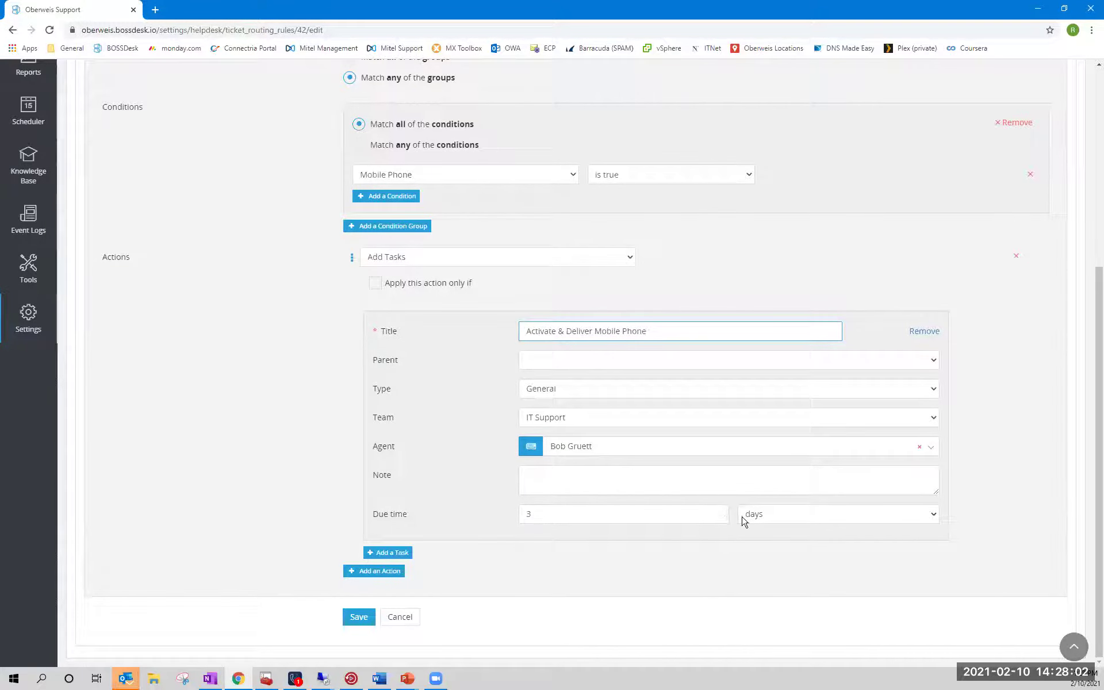
click(532, 484)
- Leave the Mobile Phone rule unsaved and open the Monitors settings listing 10 monitors
click(400, 617)
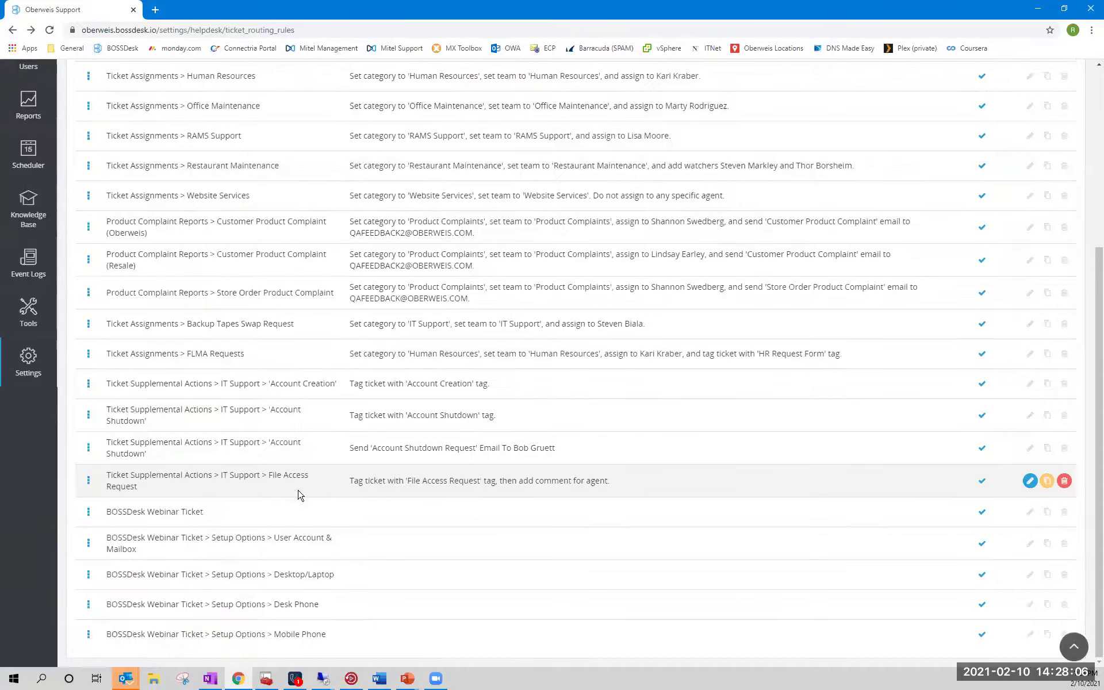
scroll(294, 492, up, 5)
click(770, 106)
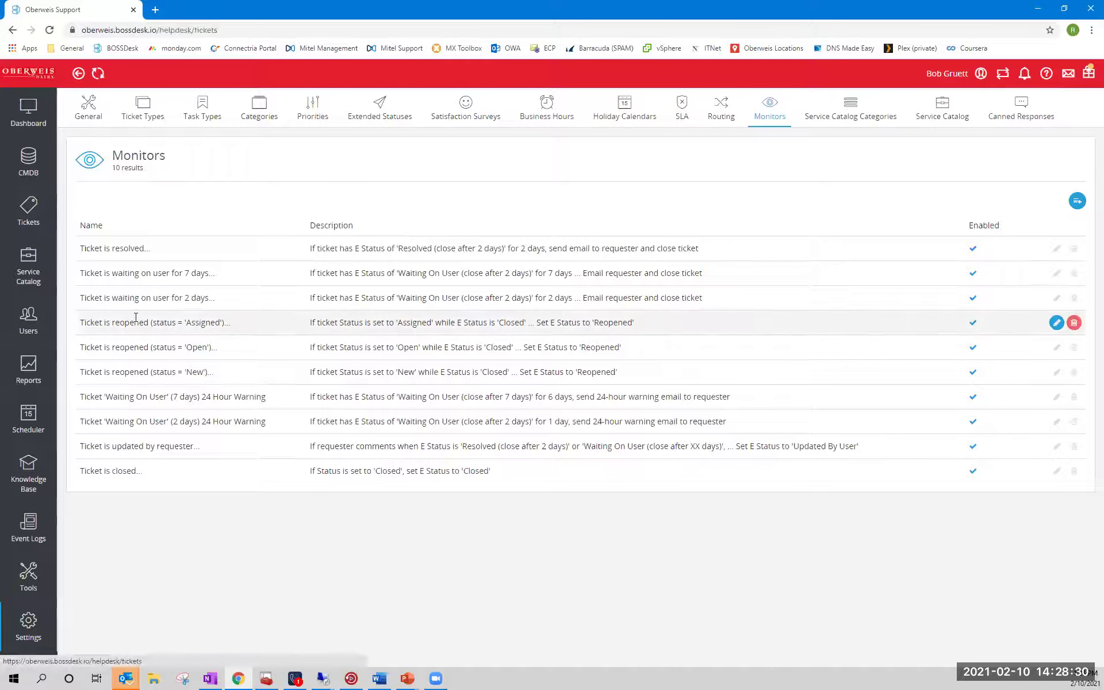
- Reply on #TI-10604: 'Hey, I need paperwork. Please send it over and I will process.'
click(32, 212)
click(276, 263)
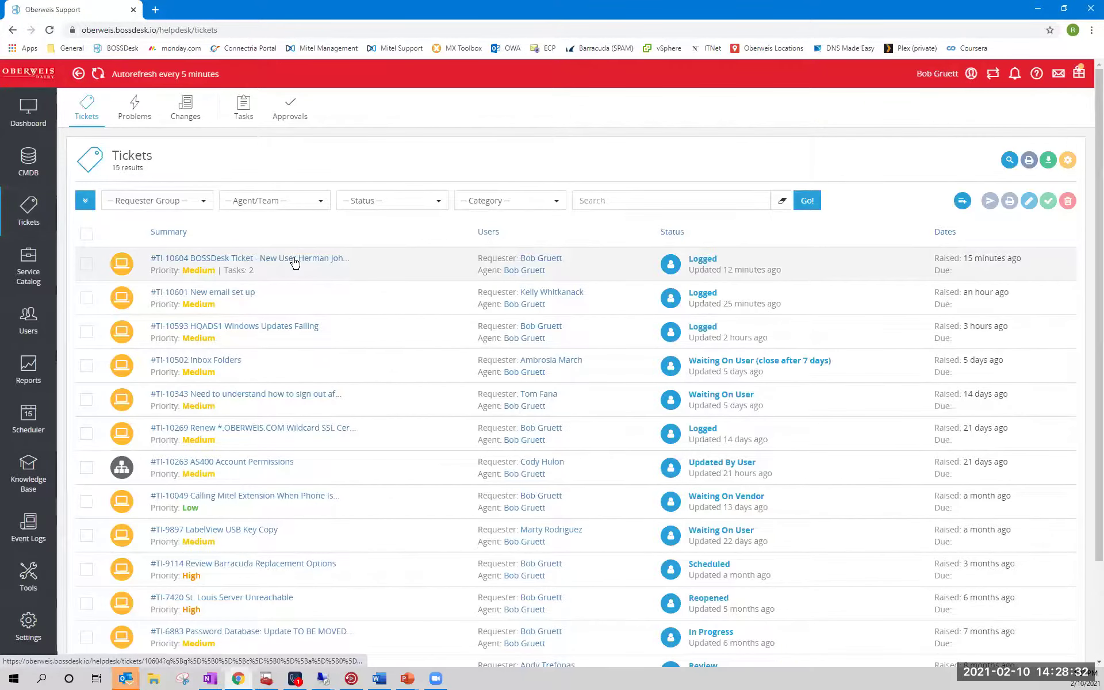
scroll(371, 441, down, 3)
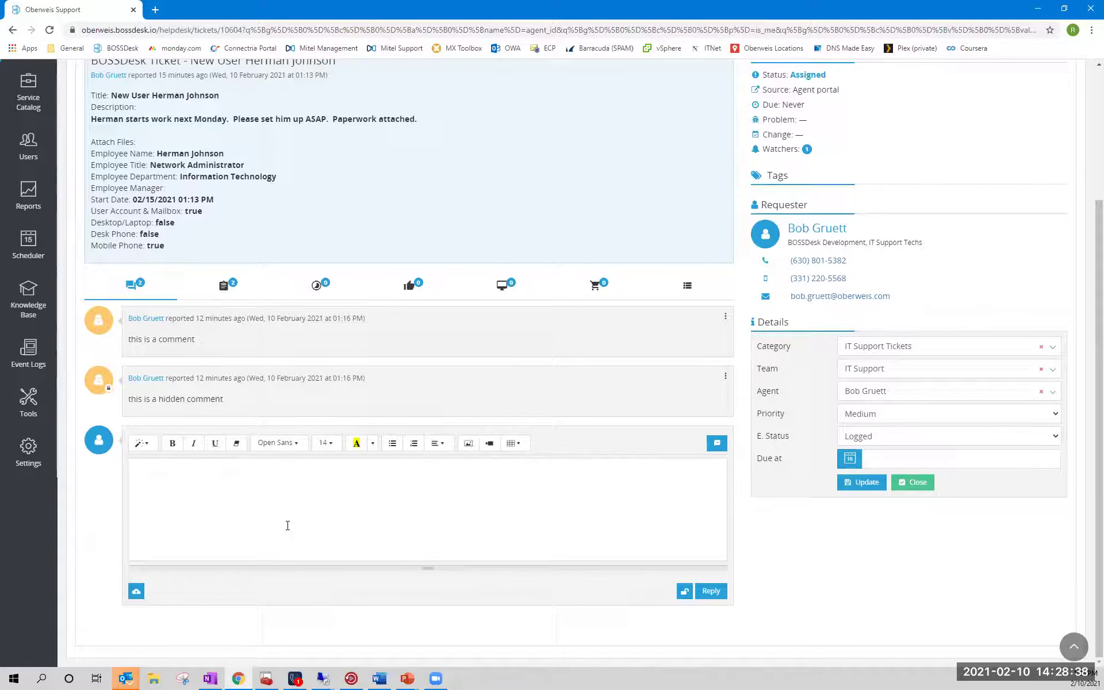
text(Hey, I need paperwork.  Please send it over and I will process.)
click(710, 591)
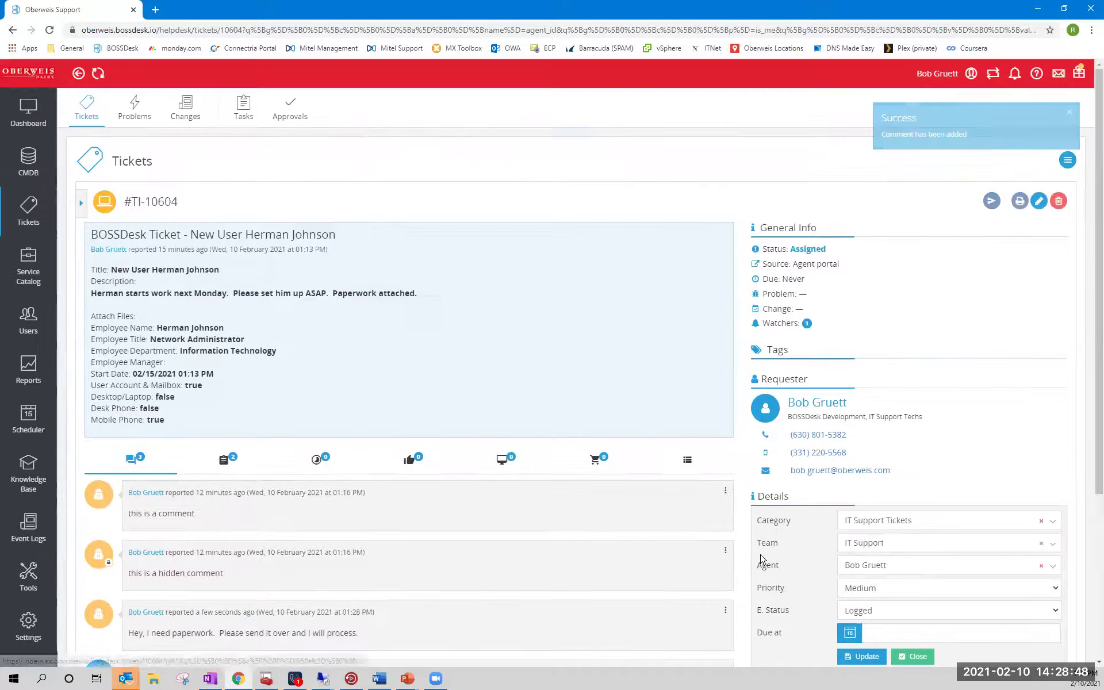
- Set the ticket's E. Status to Waiting On User and update it
click(867, 388)
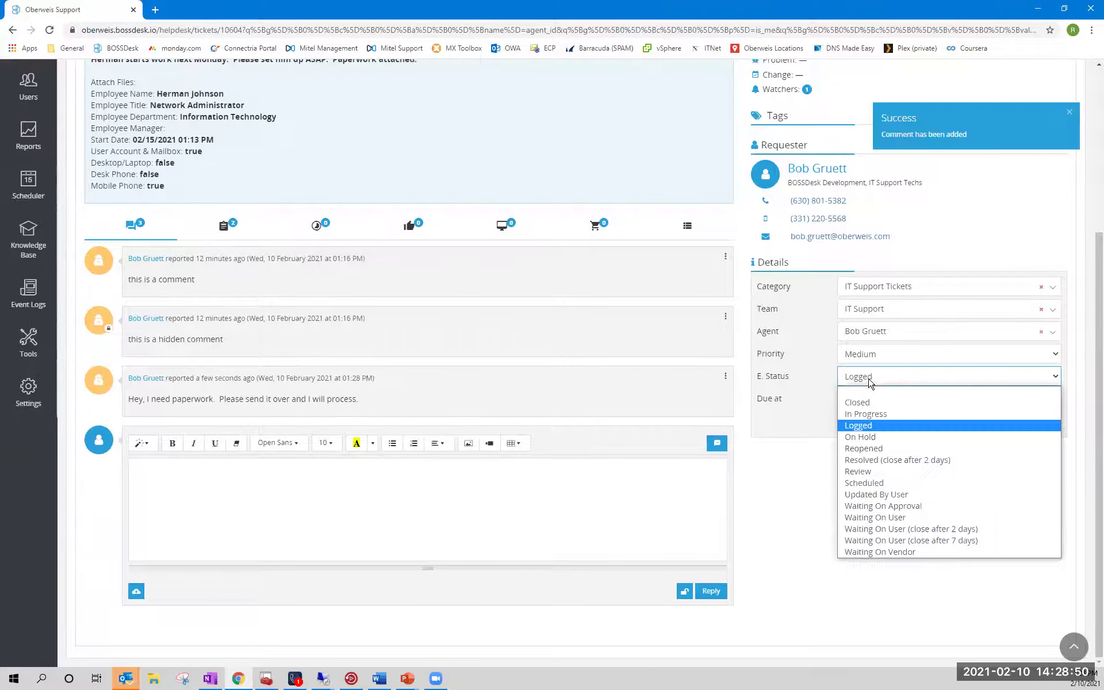
click(895, 493)
click(899, 376)
click(868, 513)
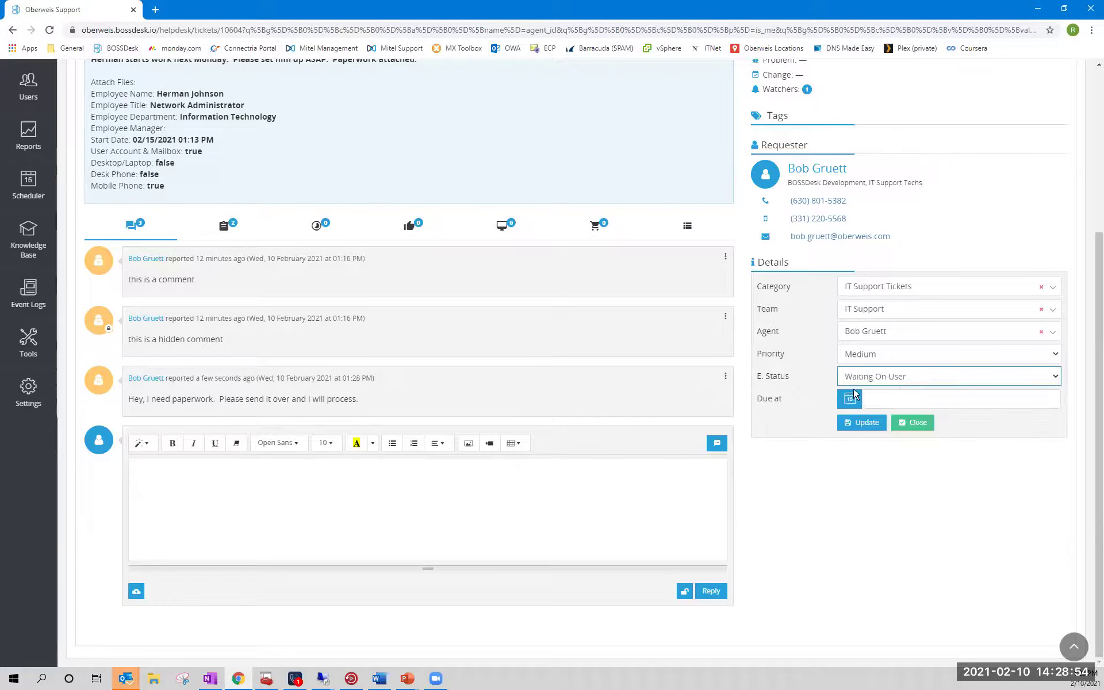
click(862, 423)
- Paste the same paperwork comment into a new reply and post it again
scroll(783, 523, down, 3)
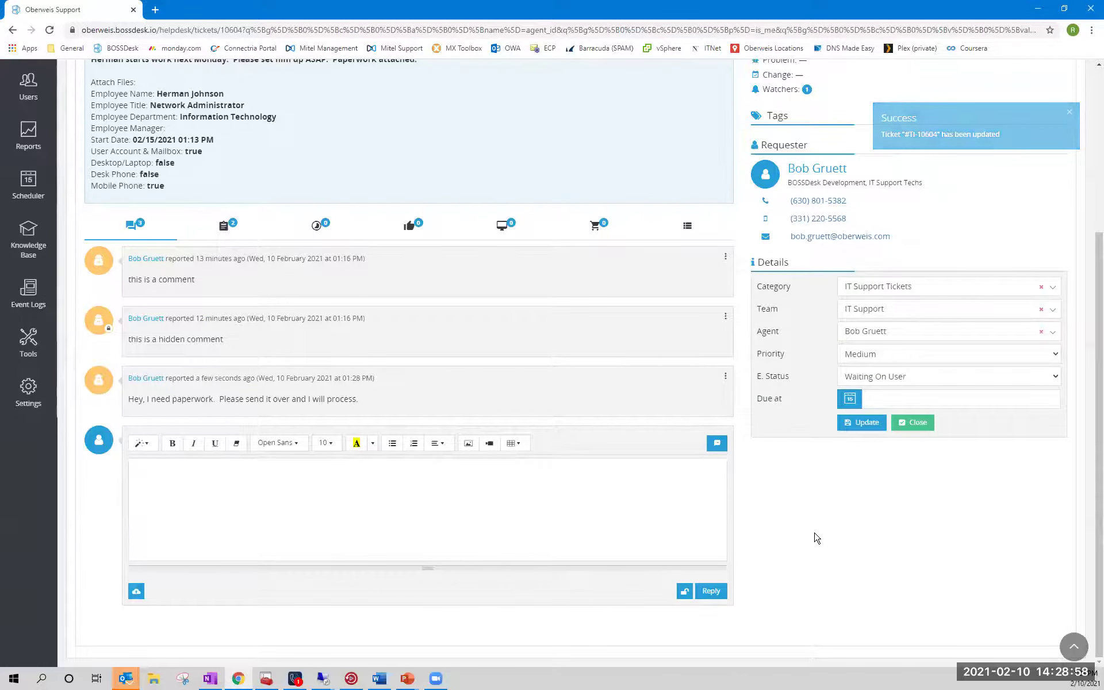
click(445, 498)
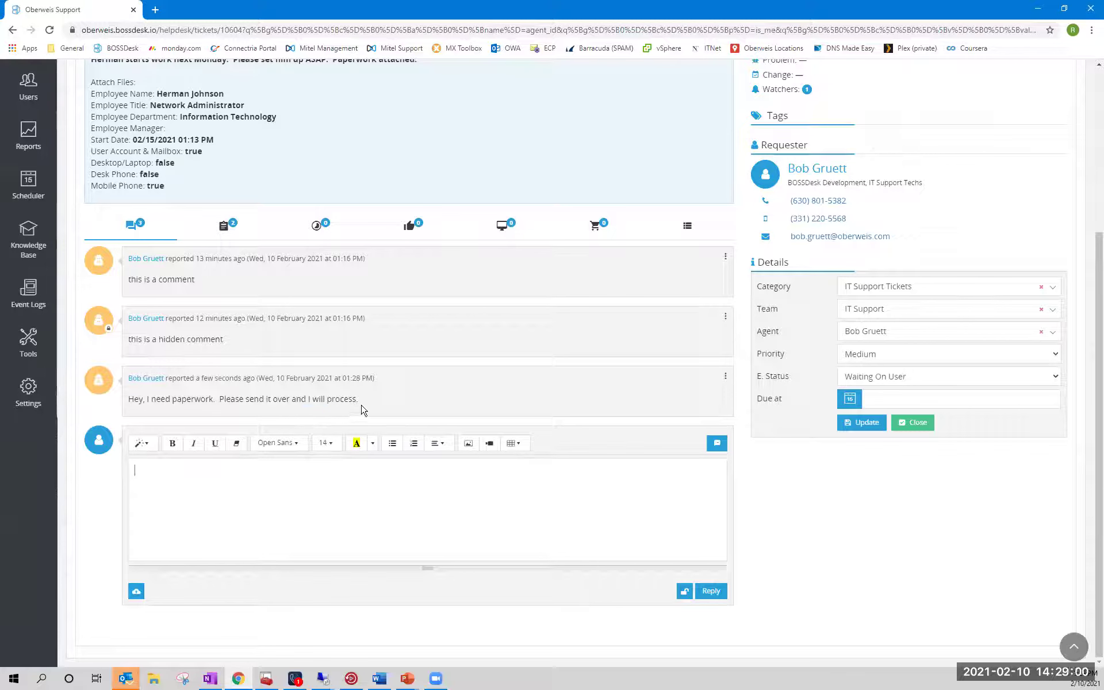
drag(360, 401, 122, 402)
click(302, 501)
text(Hey, I need paperwork.  Please send it over and I will process.)
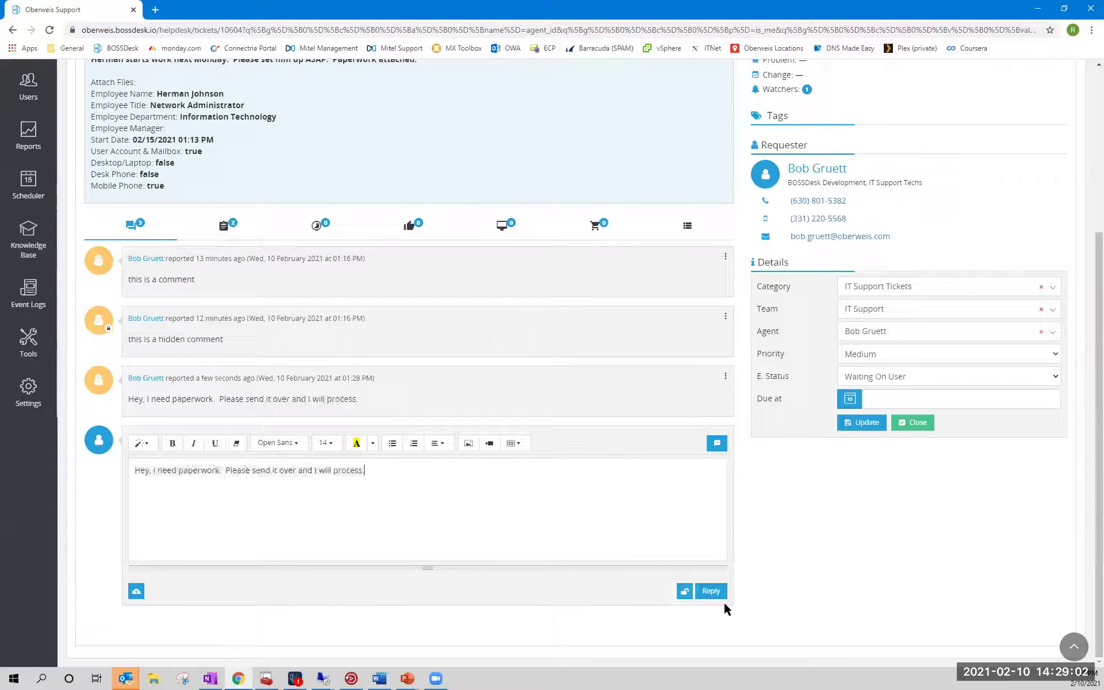
click(711, 591)
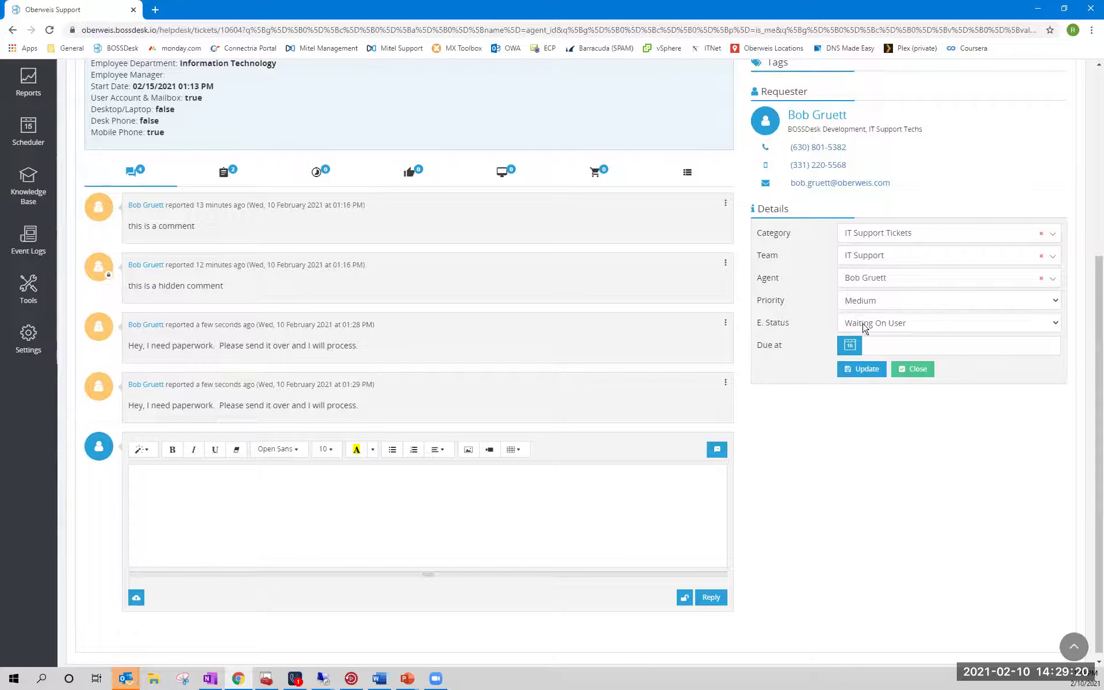
- Save E. Status as 'Waiting On User (close after 7 days)', then switch it to Updated By User
click(865, 327)
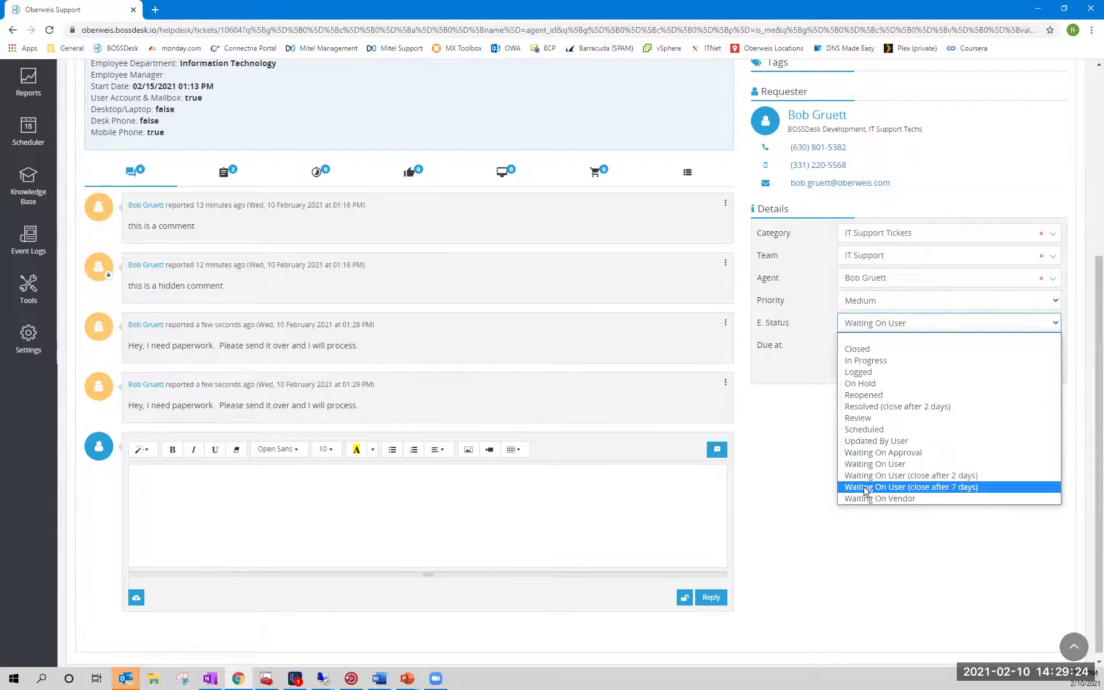
click(958, 488)
click(863, 368)
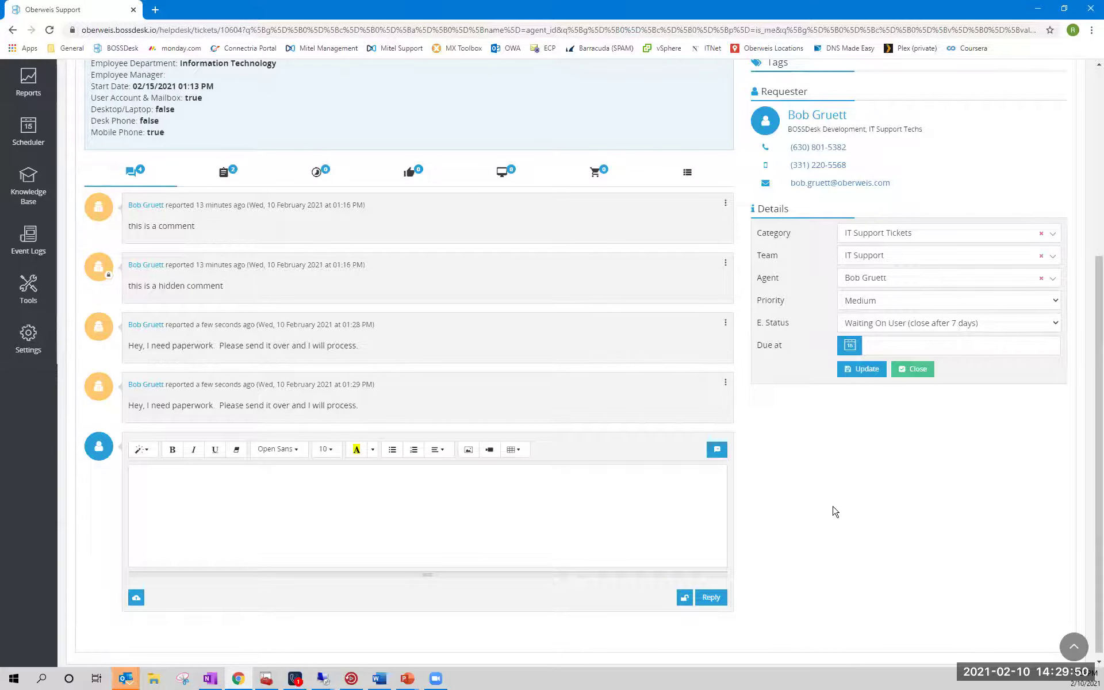
click(887, 325)
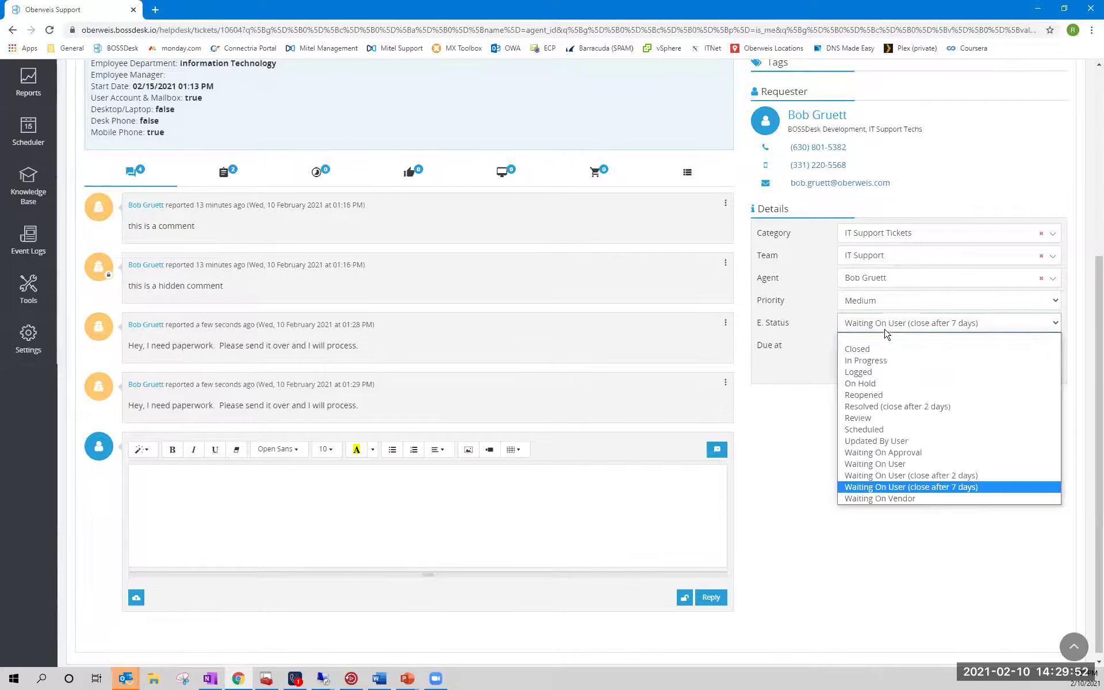
click(863, 430)
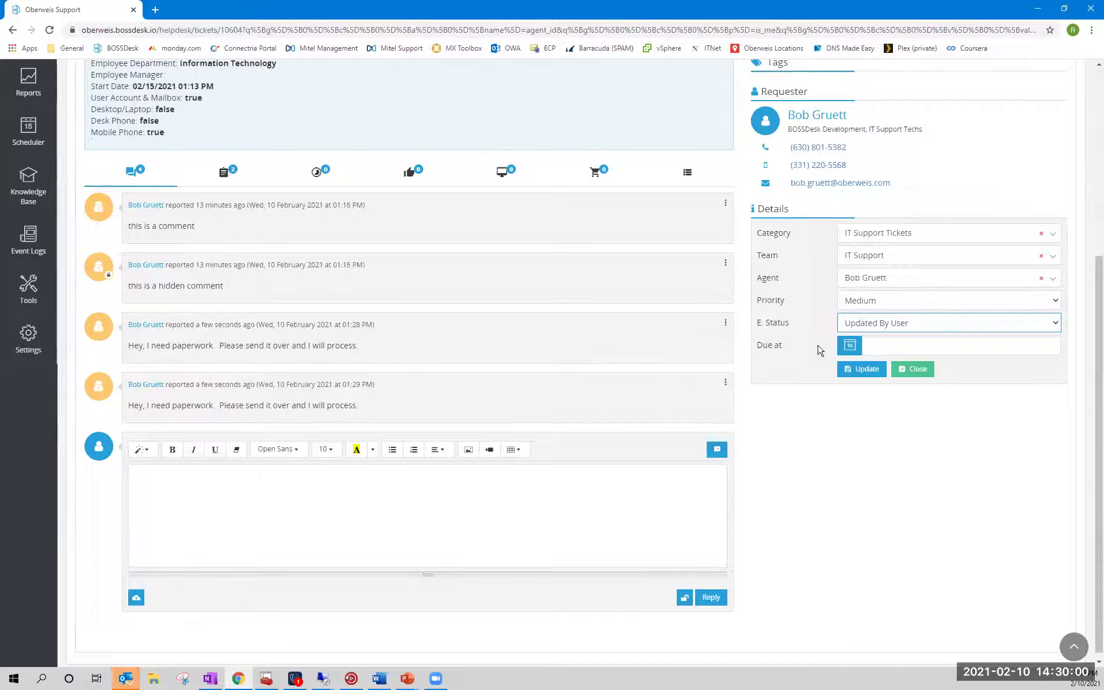
- Restore ticket #TI-10604's E. Status to 'Waiting On User (close after 7 days)'
click(861, 325)
click(906, 489)
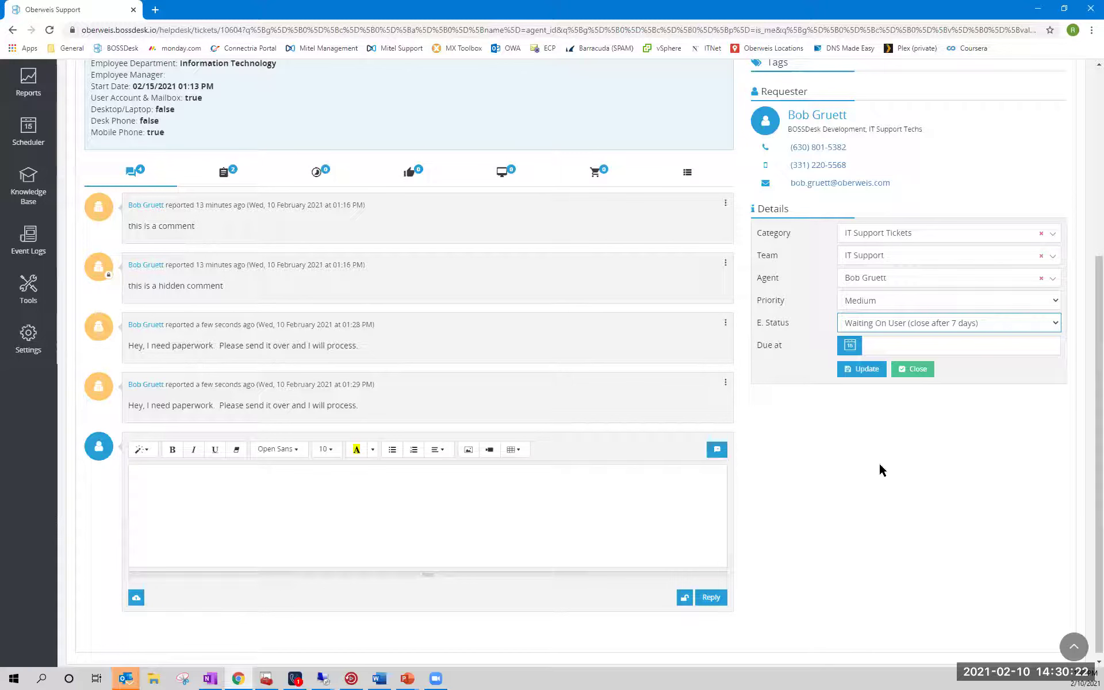
click(876, 328)
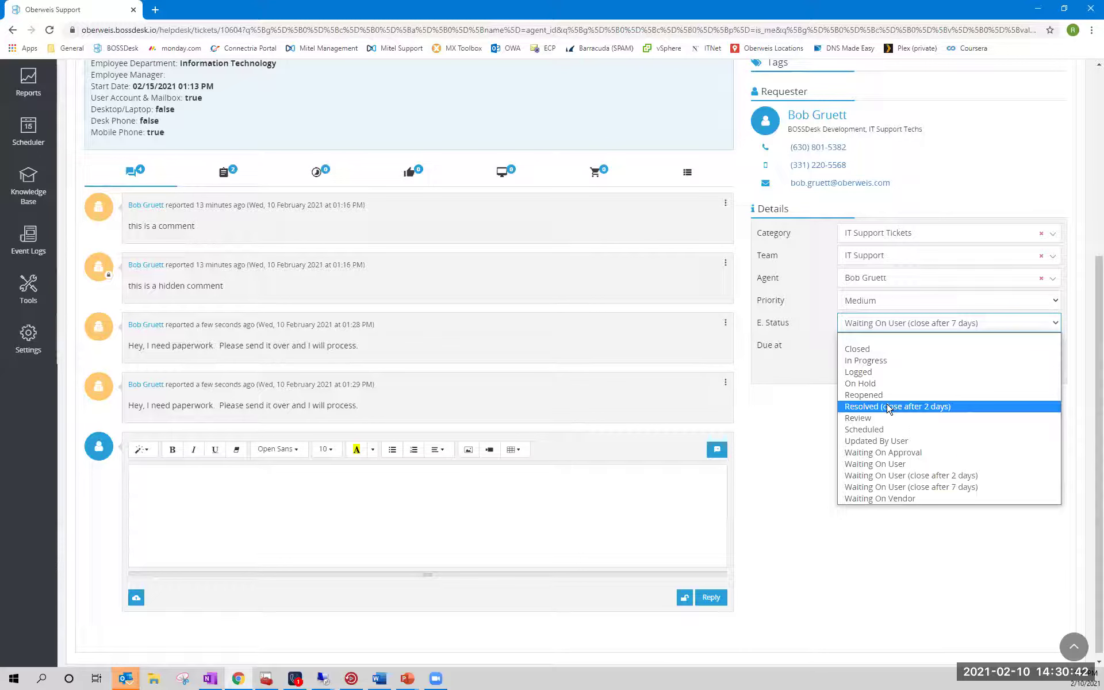
click(802, 413)
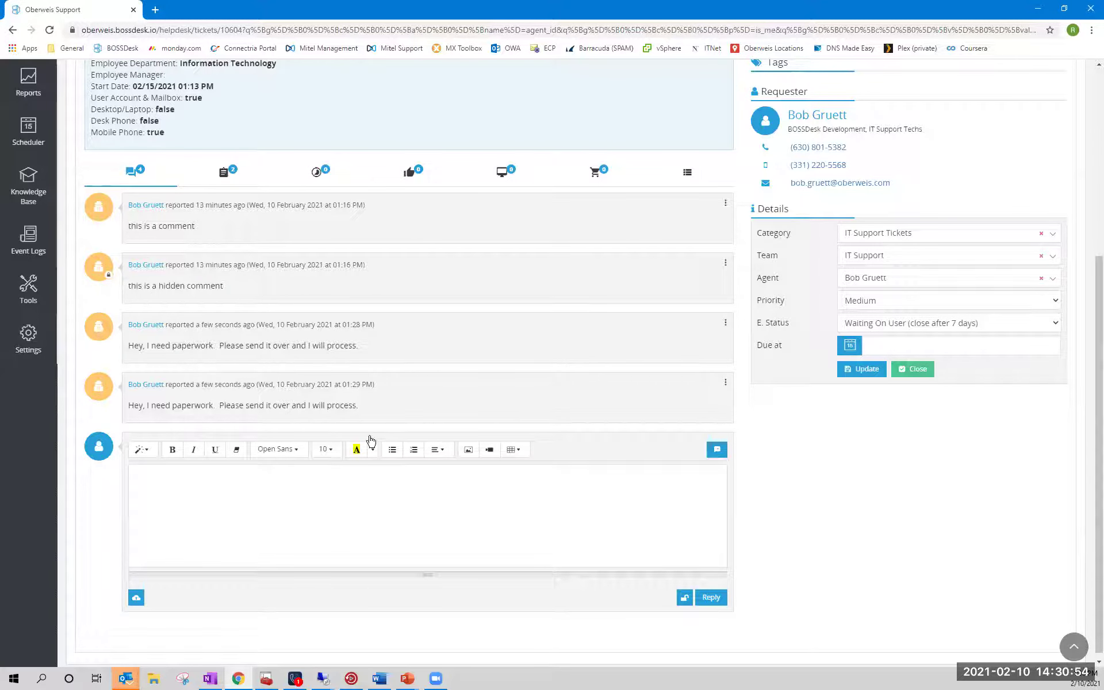
scroll(276, 434, up, 4)
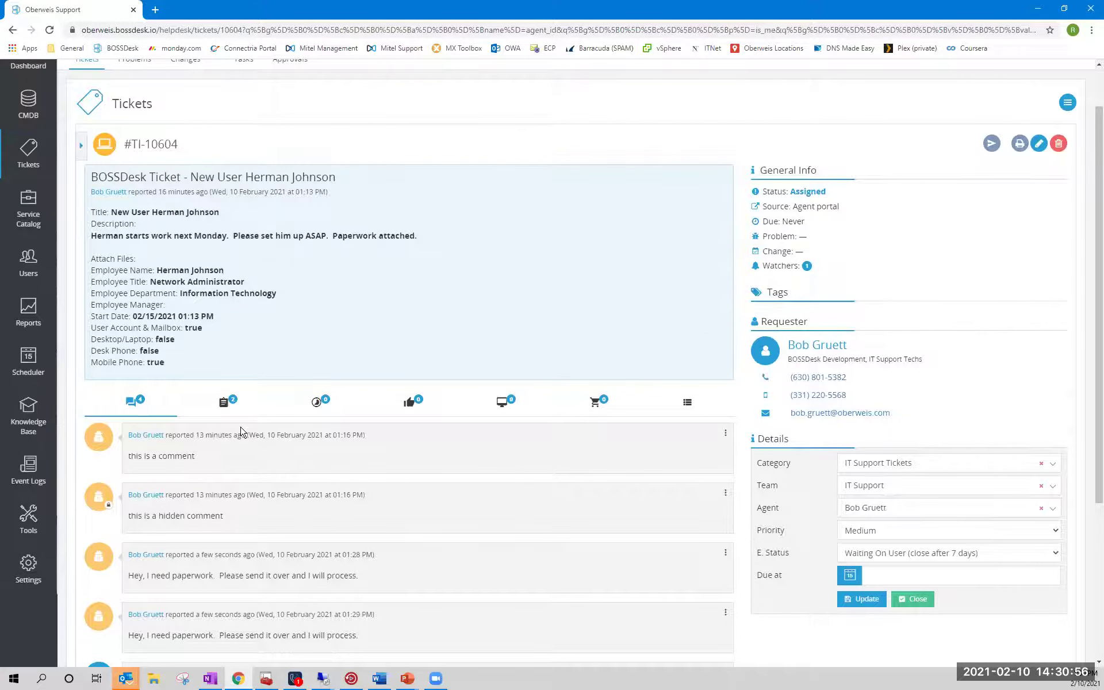
- Show the Scheduler's seven tasks in List View, including the Call Center Holidays schedule
click(48, 367)
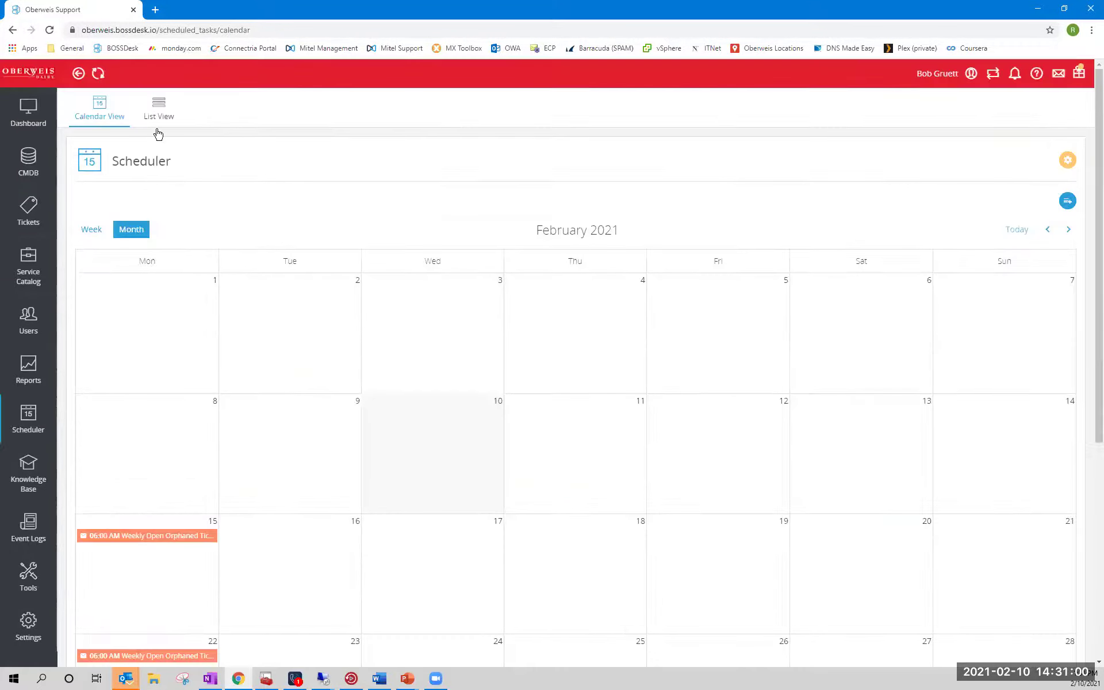
click(159, 115)
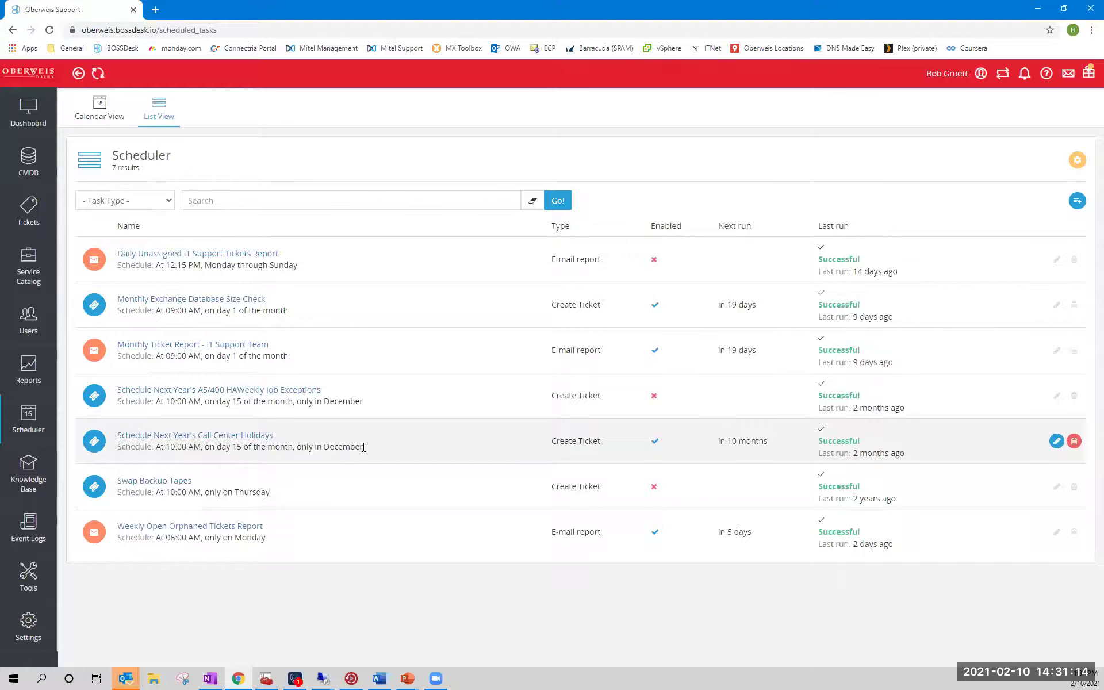
drag(363, 447, 154, 446)
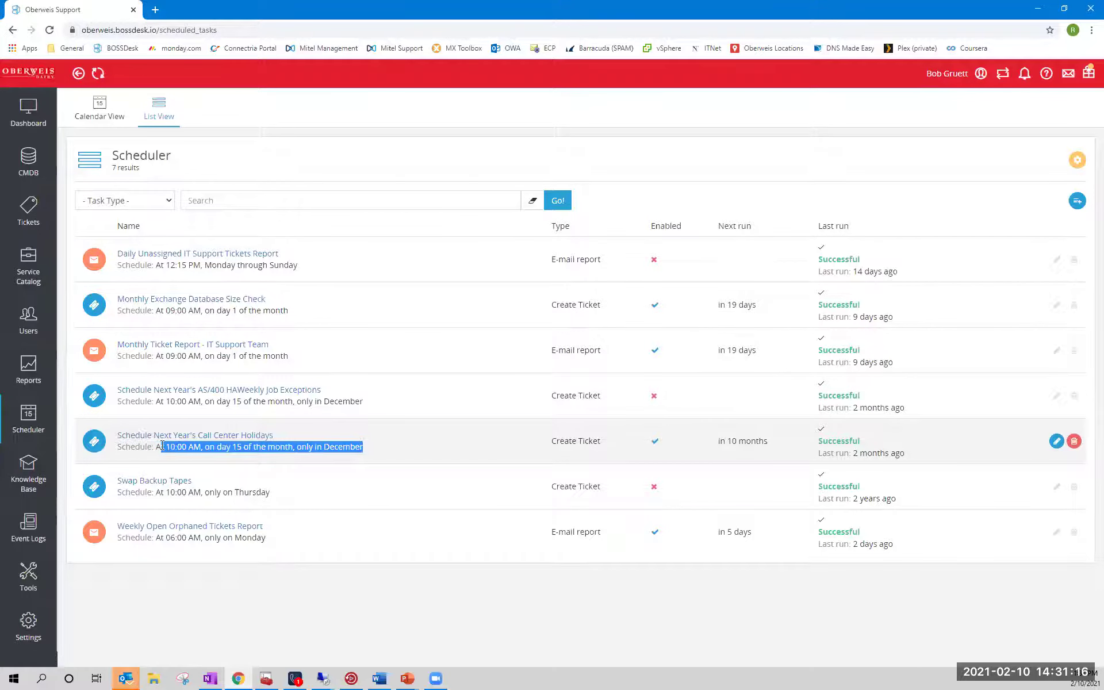
click(153, 446)
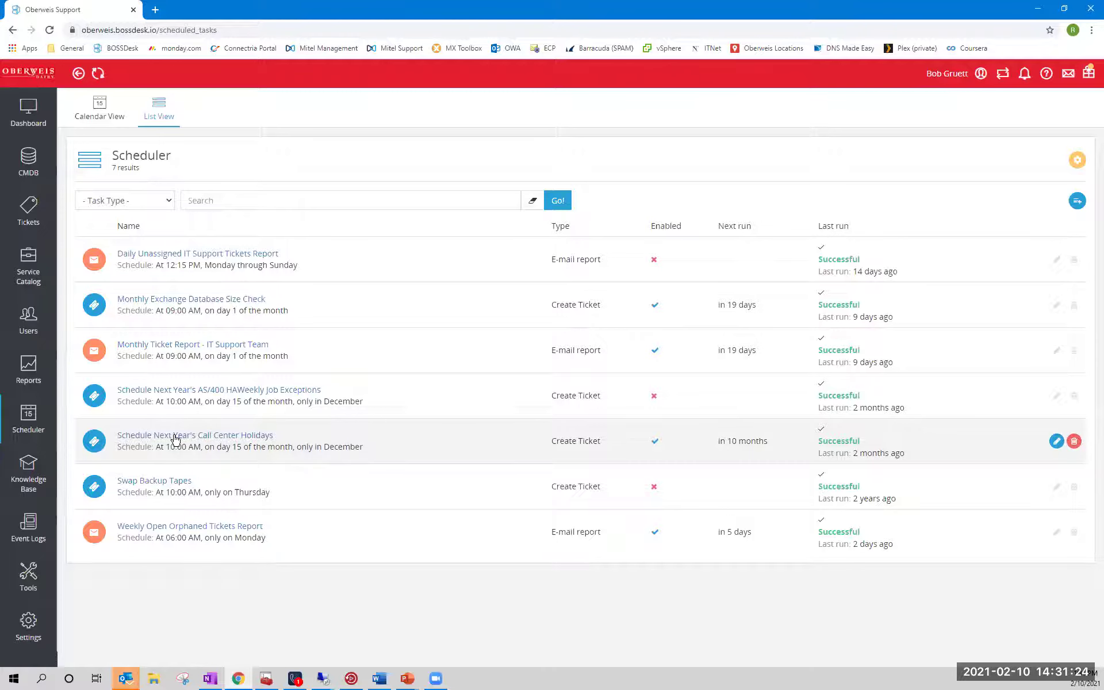
click(1057, 441)
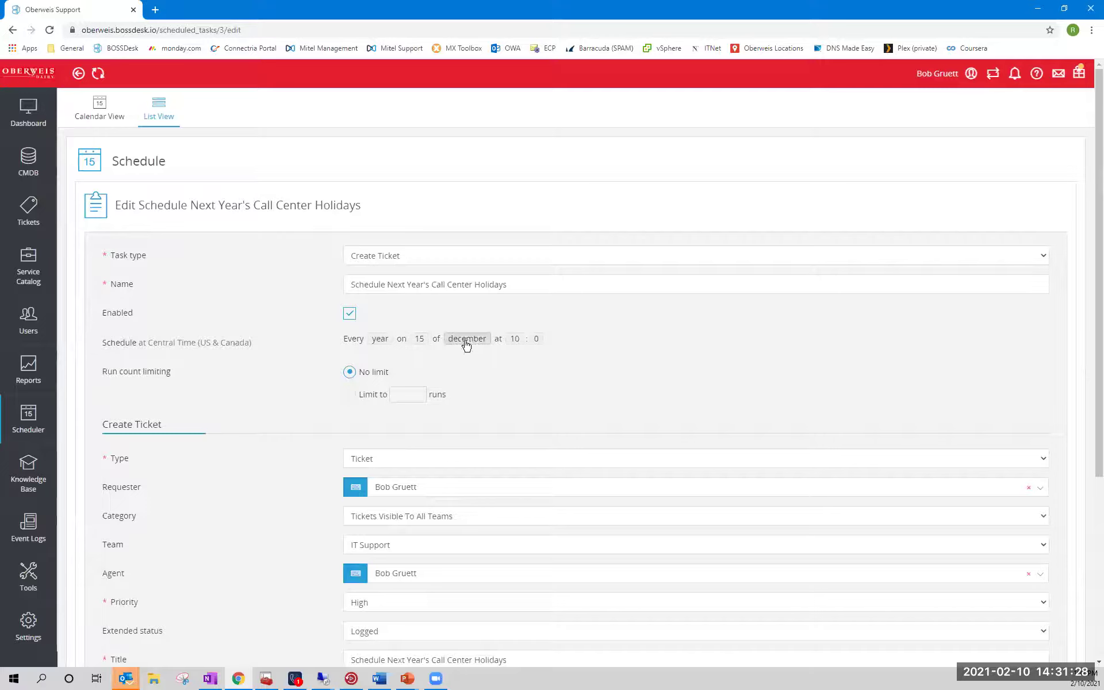
scroll(554, 345, down, 3)
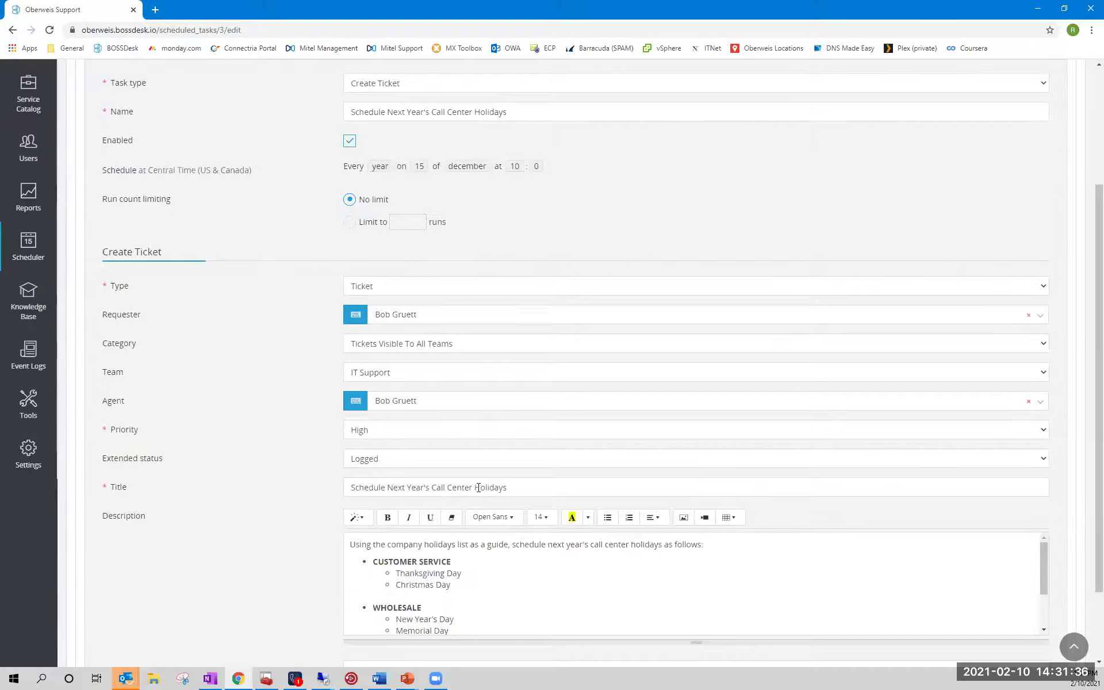
scroll(426, 547, down, 2)
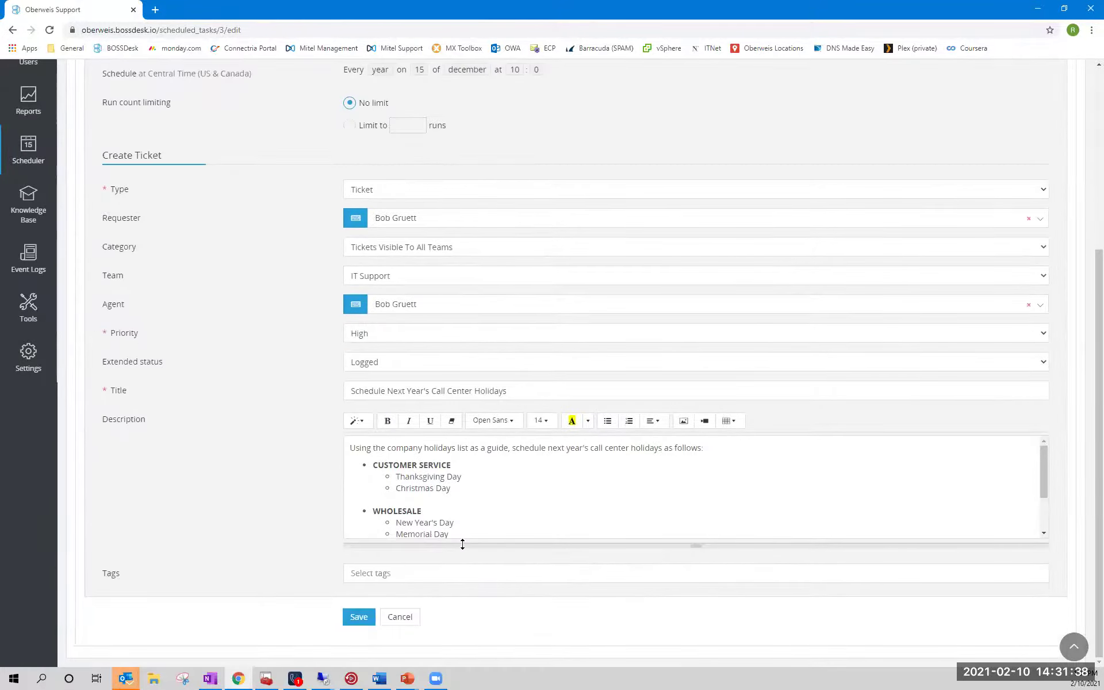
drag(463, 544, 448, 655)
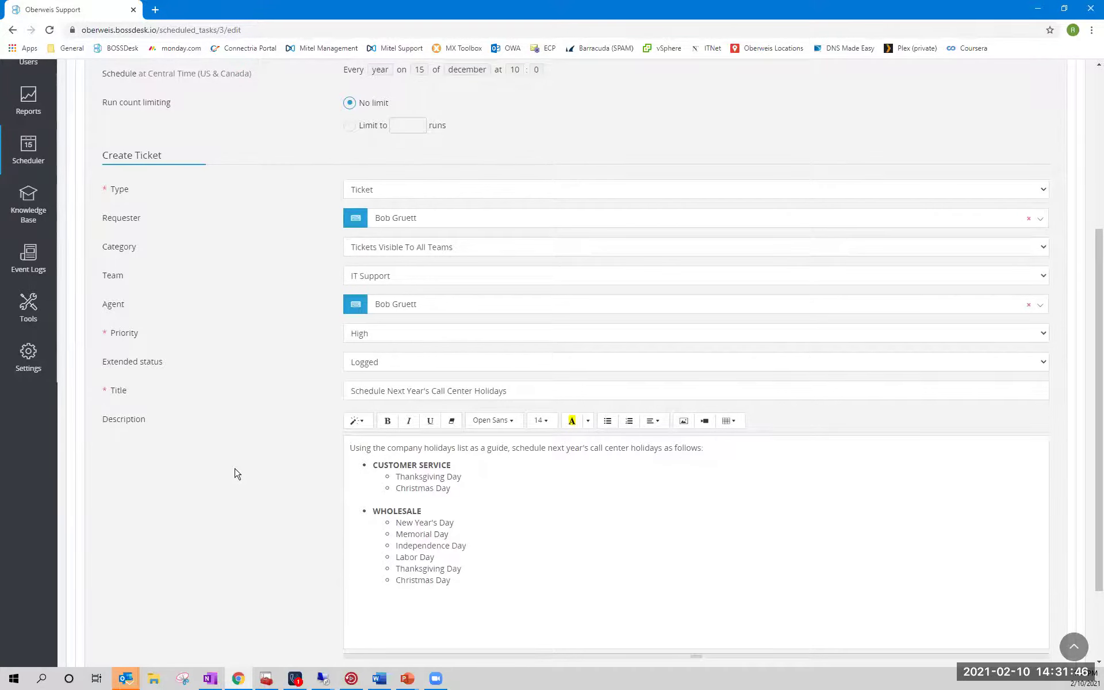
scroll(227, 460, down, 2)
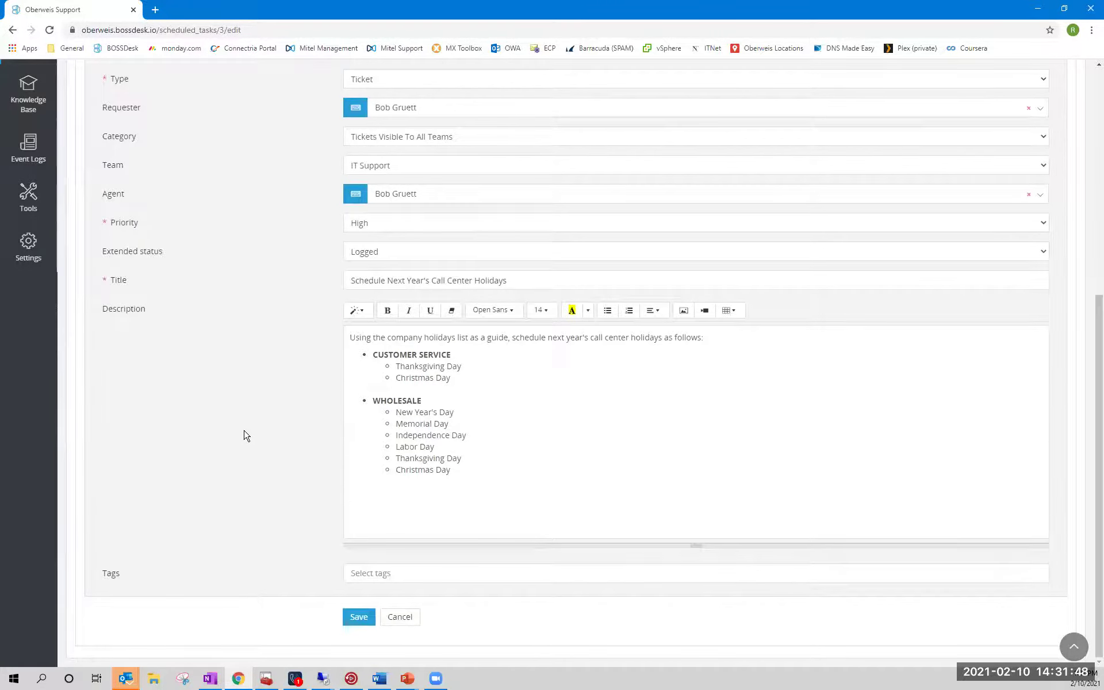
click(405, 617)
click(400, 620)
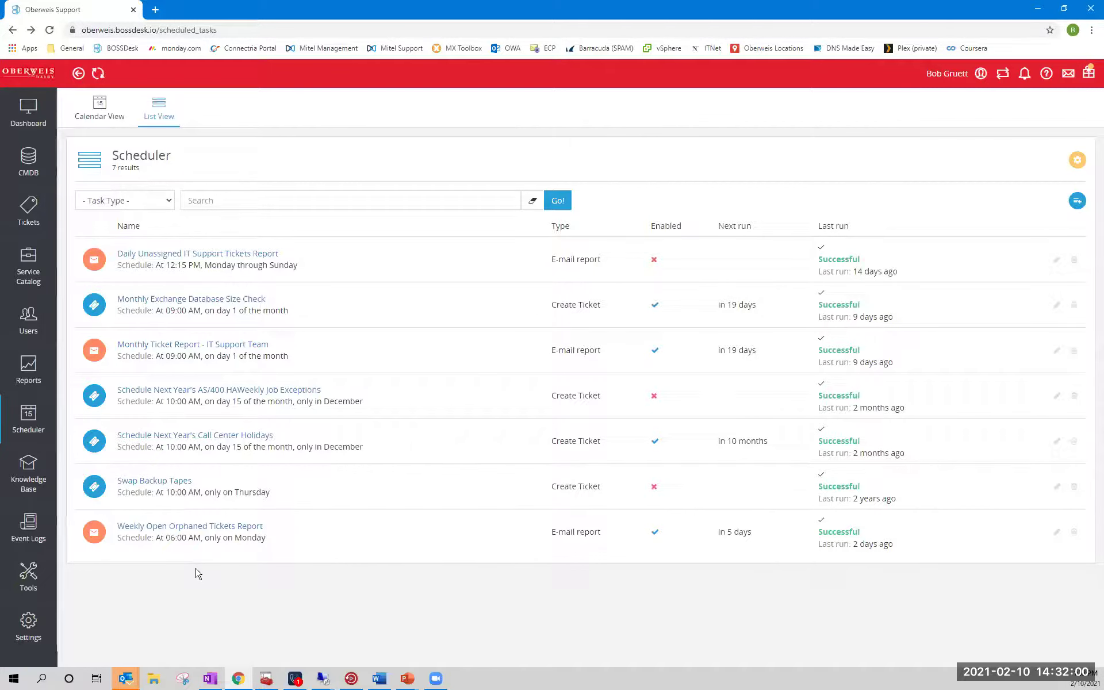
- Open the Knowledge Base showing categories like Administration Guides, AS/400 and Email
click(30, 479)
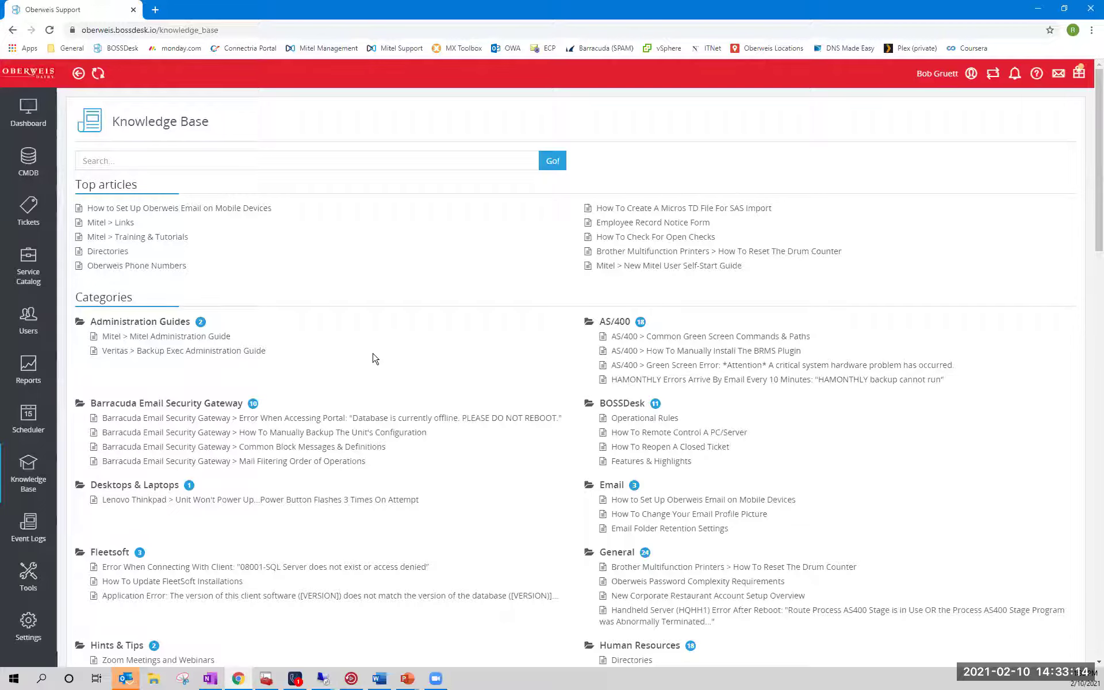
- Search the knowledge base for 'webinar' and open the BOSSDesk Webinar Example Article
click(337, 160)
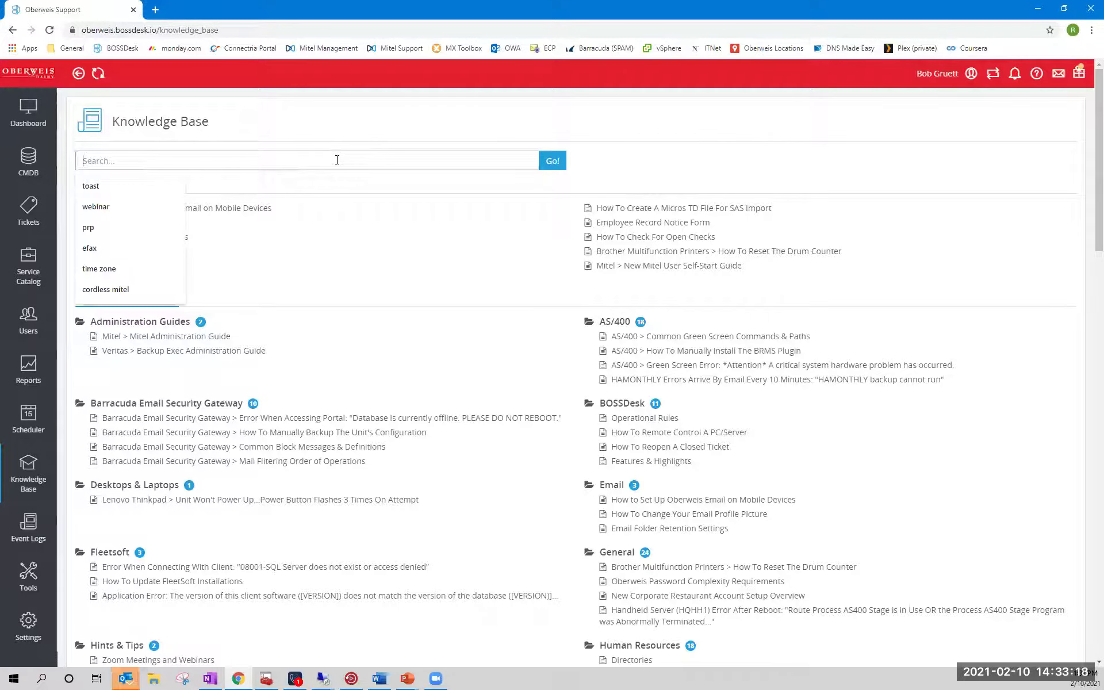
text(webinar)
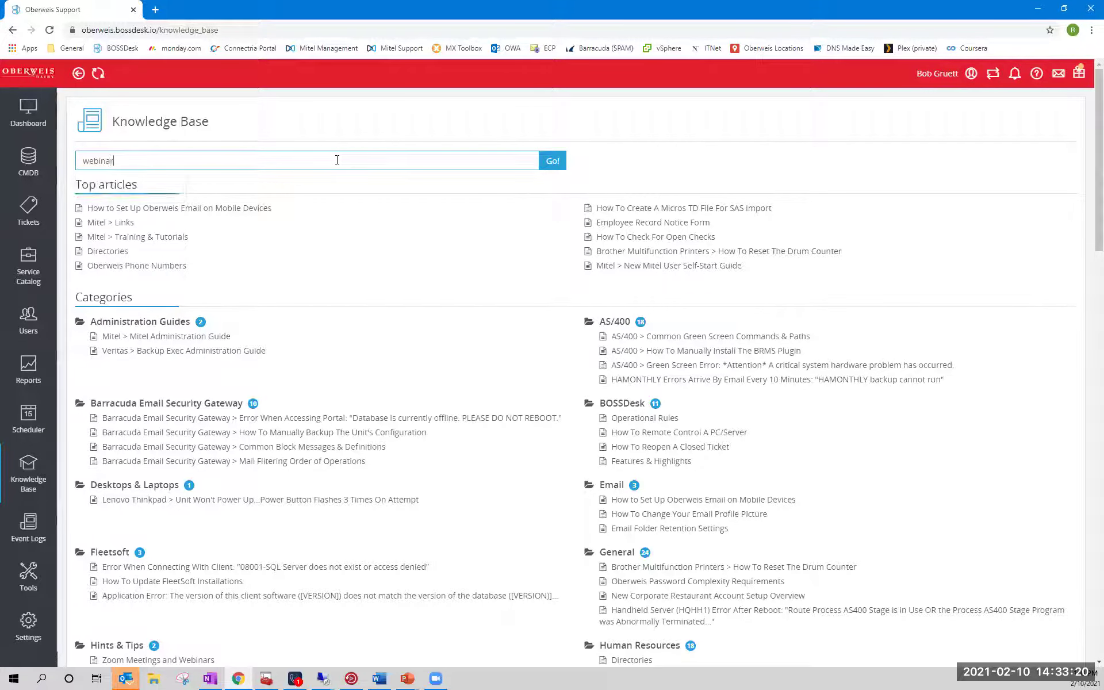
key(Return)
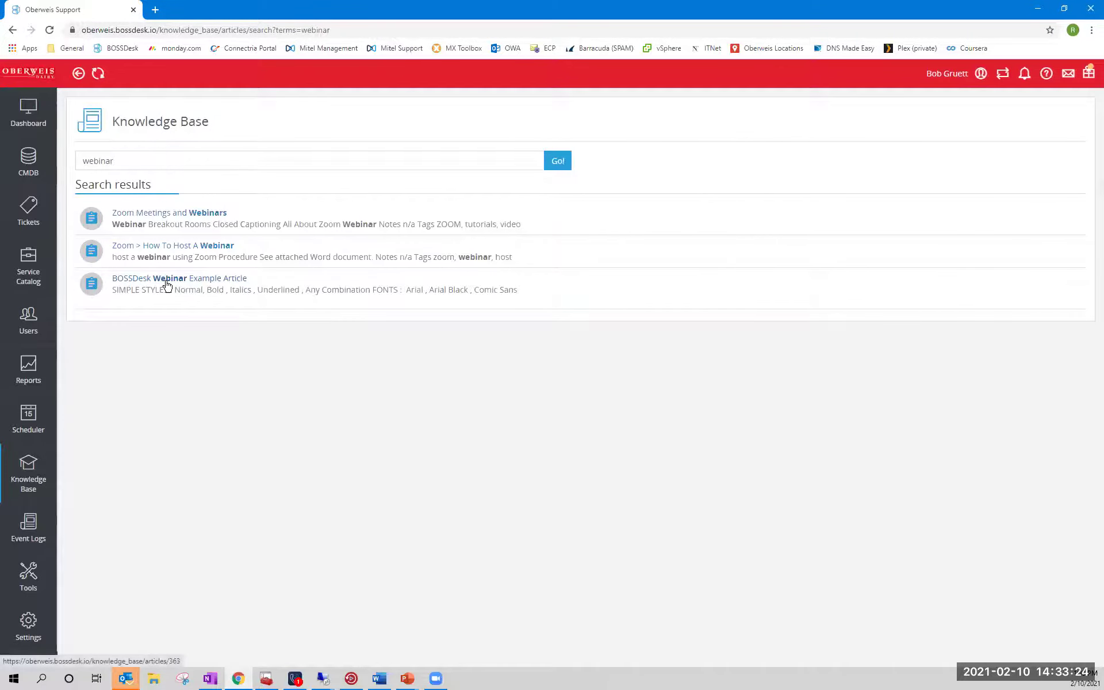
click(167, 286)
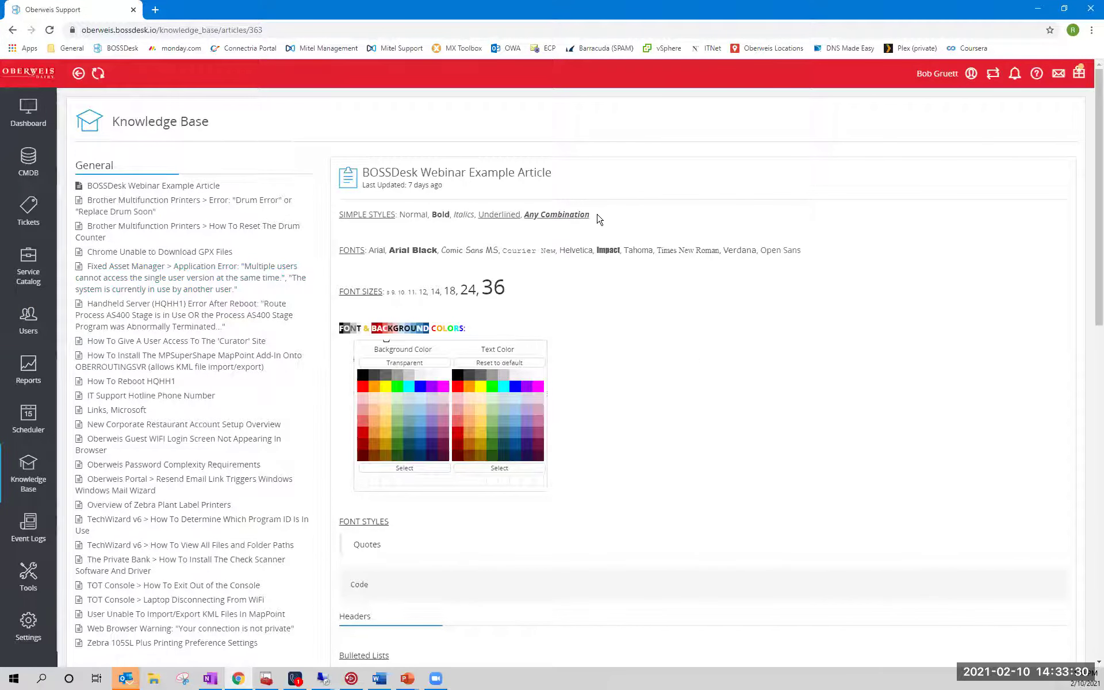
drag(591, 215, 402, 217)
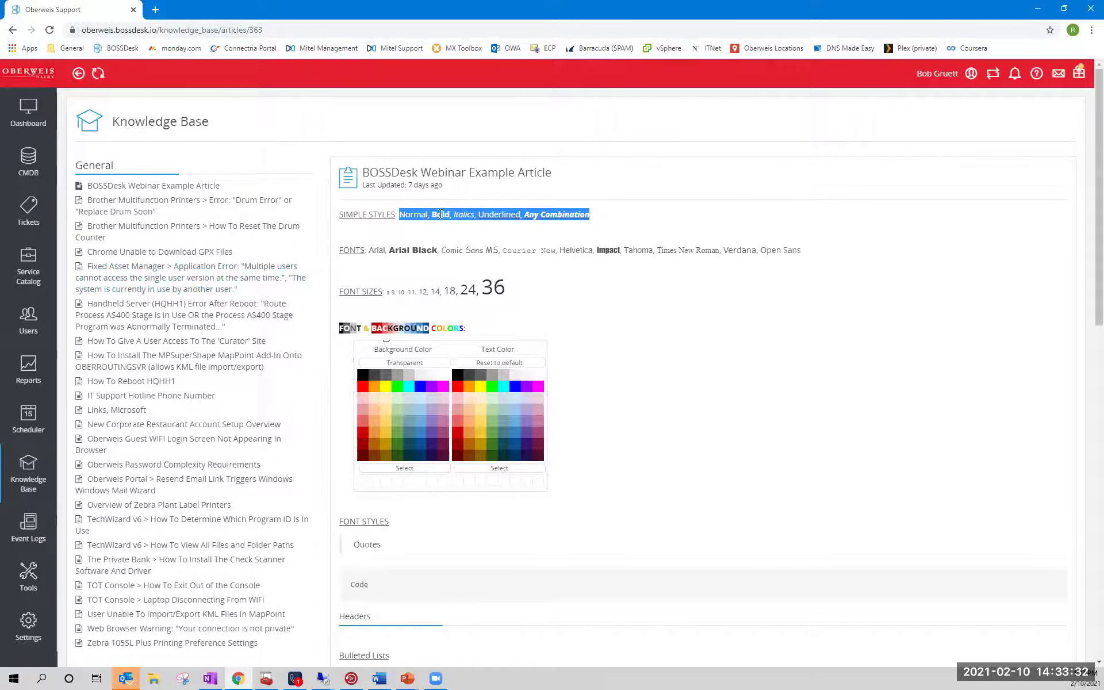
click(569, 214)
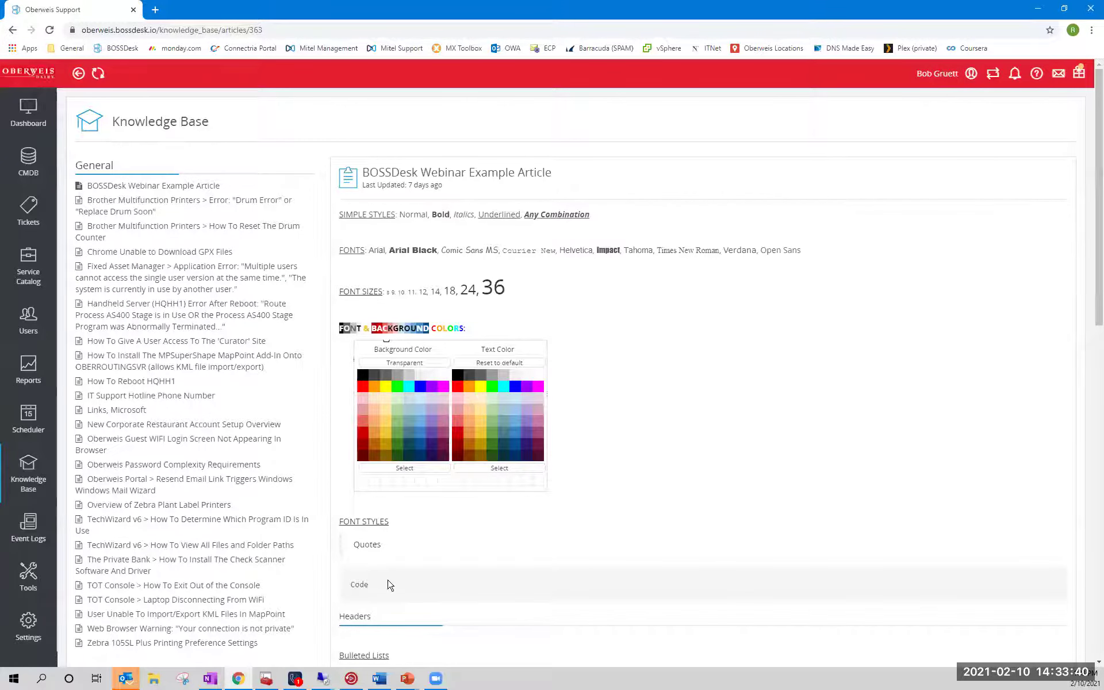
scroll(506, 532, down, 8)
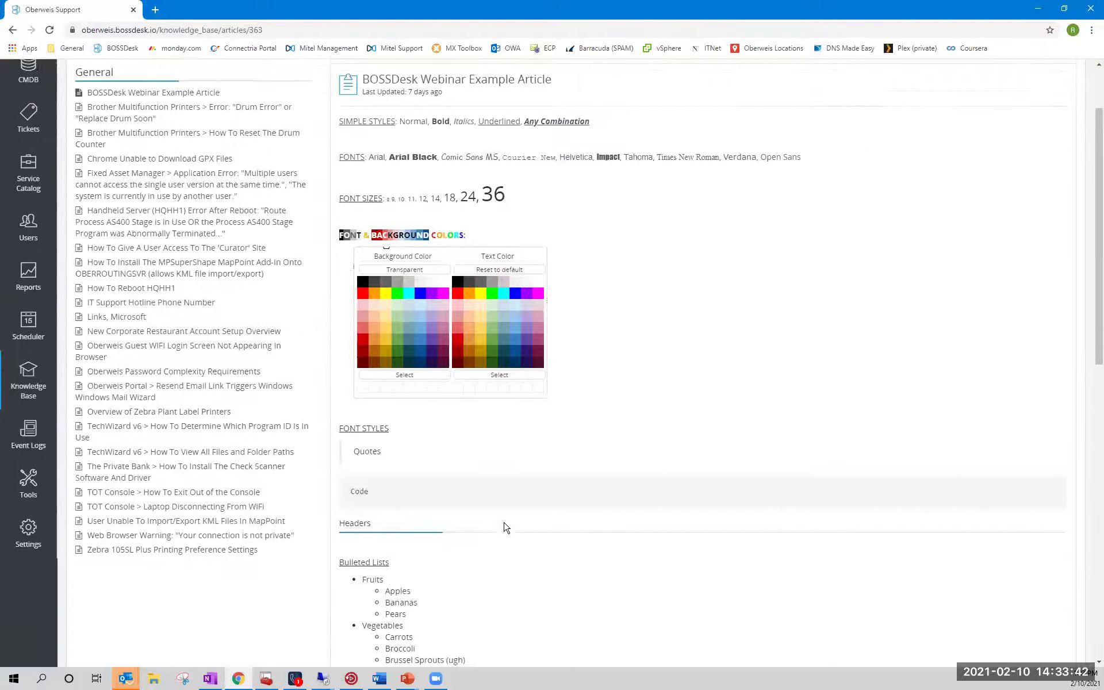
scroll(586, 488, down, 6)
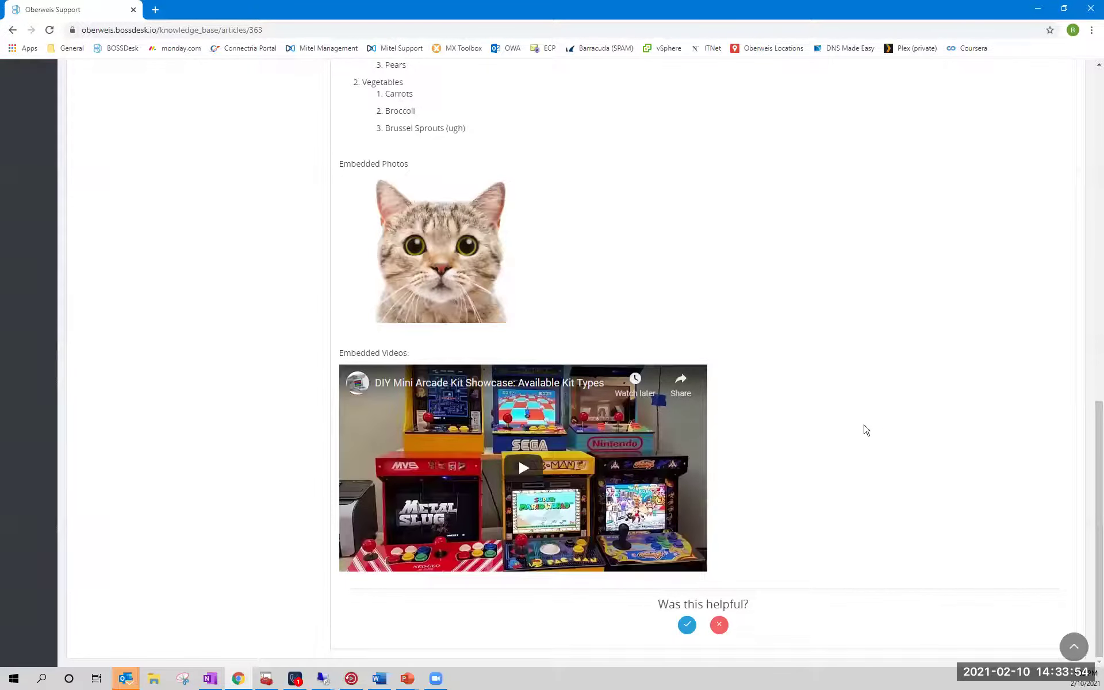
scroll(796, 421, up, 8)
scroll(796, 422, up, 4)
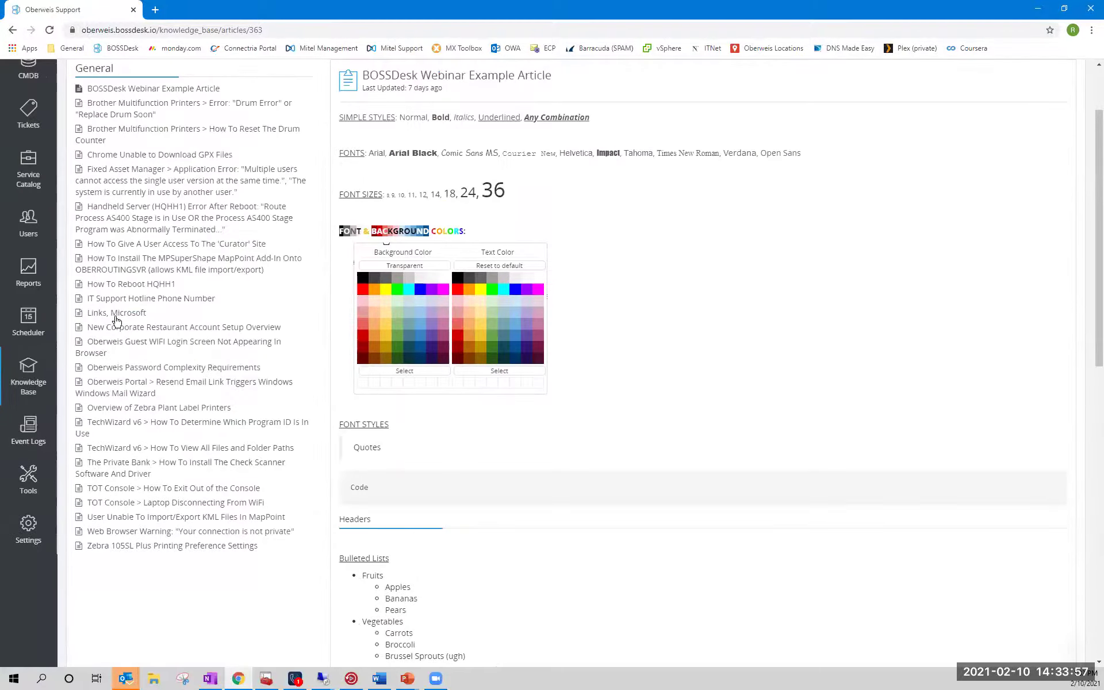
- Filter the Settings Articles list to the -ZZ- KB TEMPLATES -ZZ- category
click(30, 535)
scroll(633, 447, down, 4)
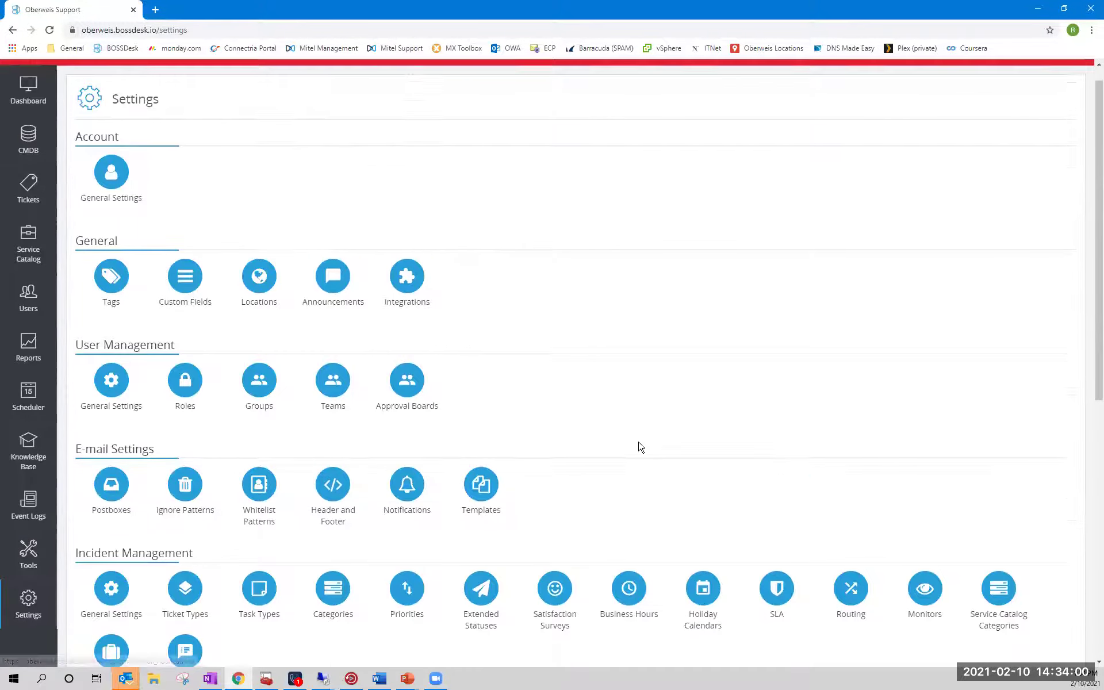
click(183, 498)
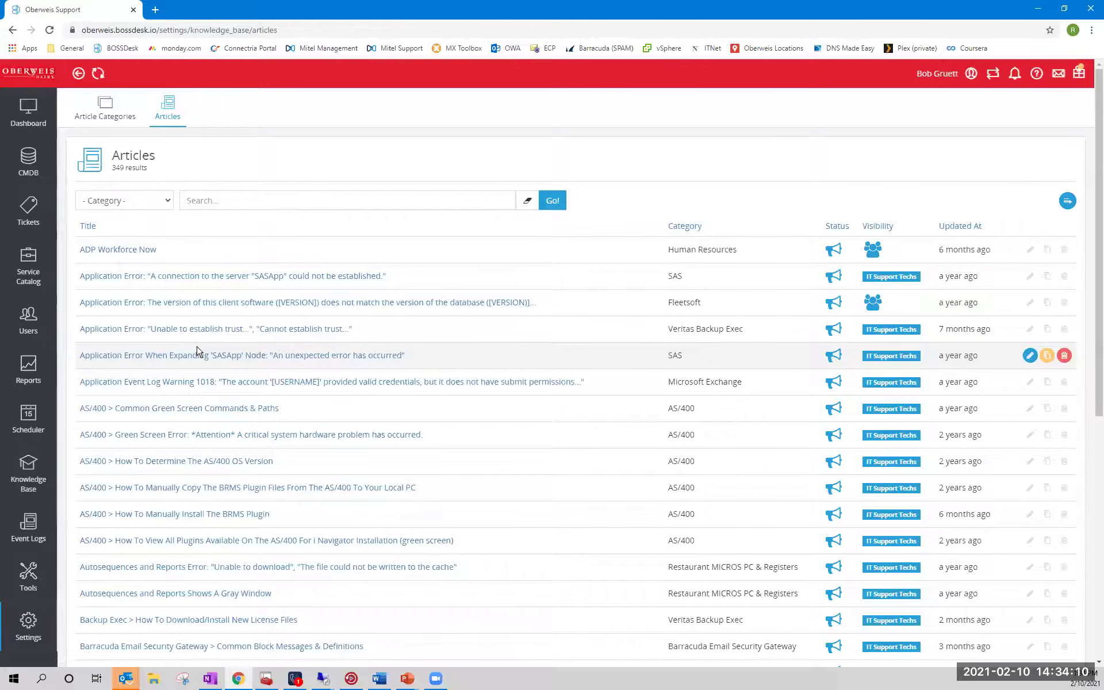
click(124, 201)
scroll(129, 414, down, 5)
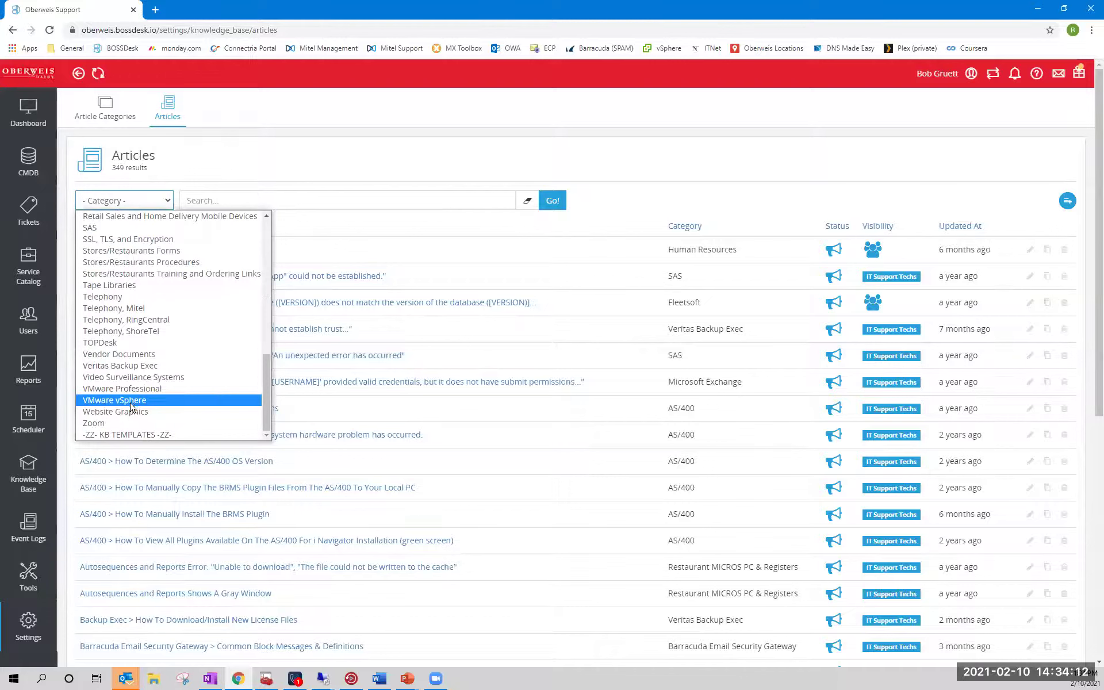
click(129, 435)
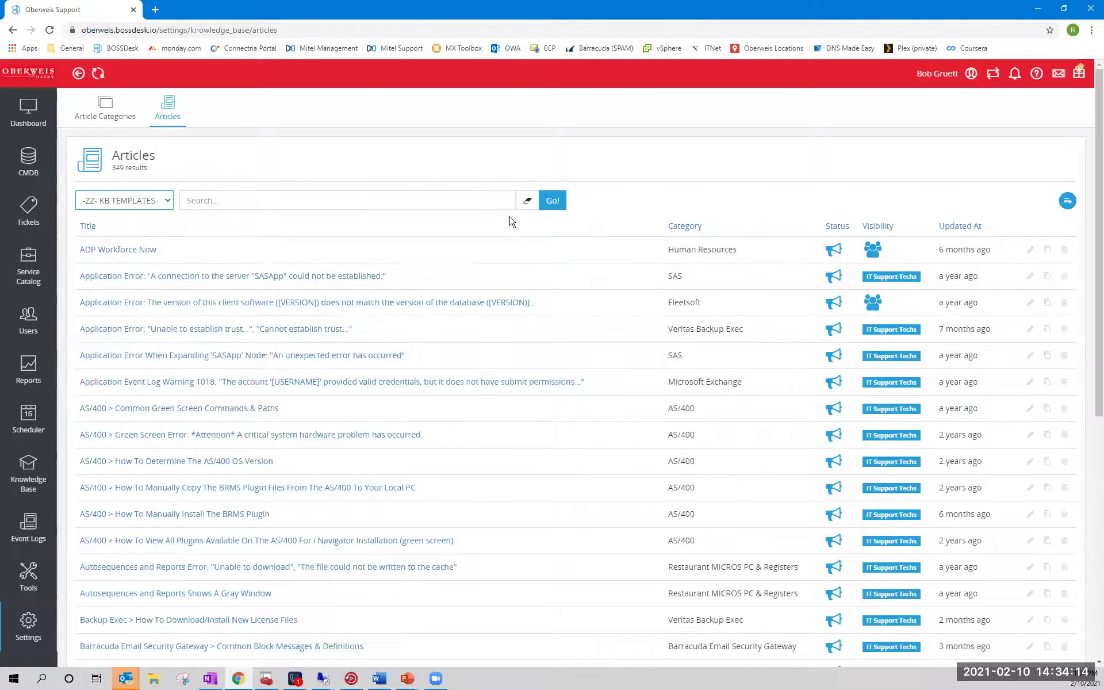
click(552, 201)
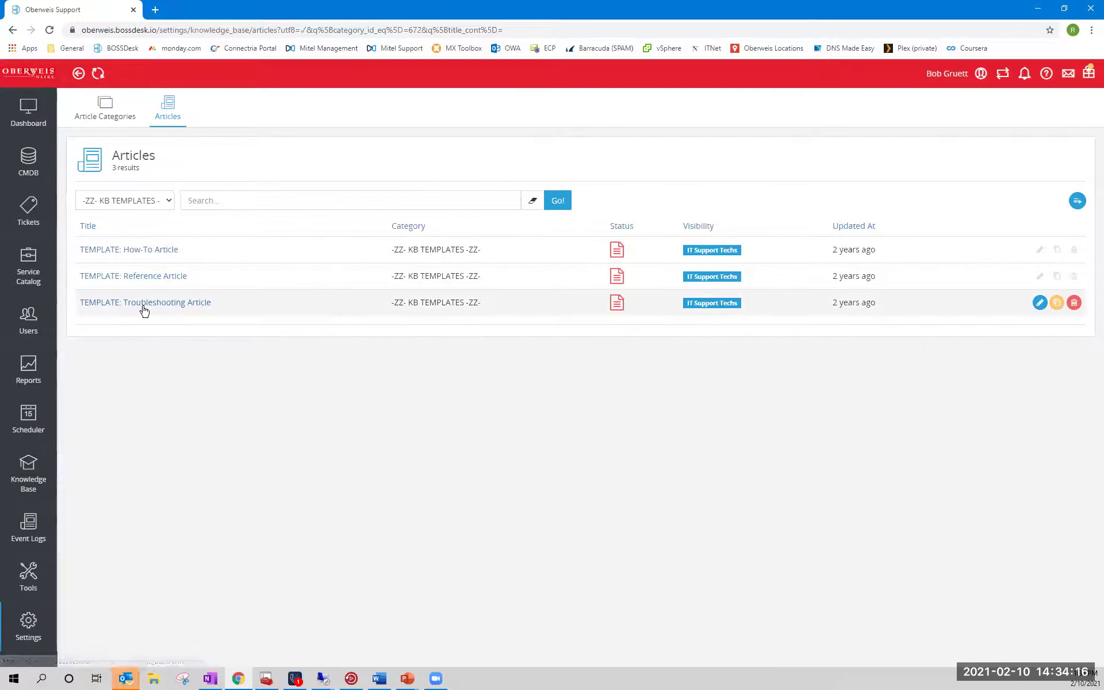
- Review the TEMPLATE: Troubleshooting Article's Overview through Tags sections
click(144, 309)
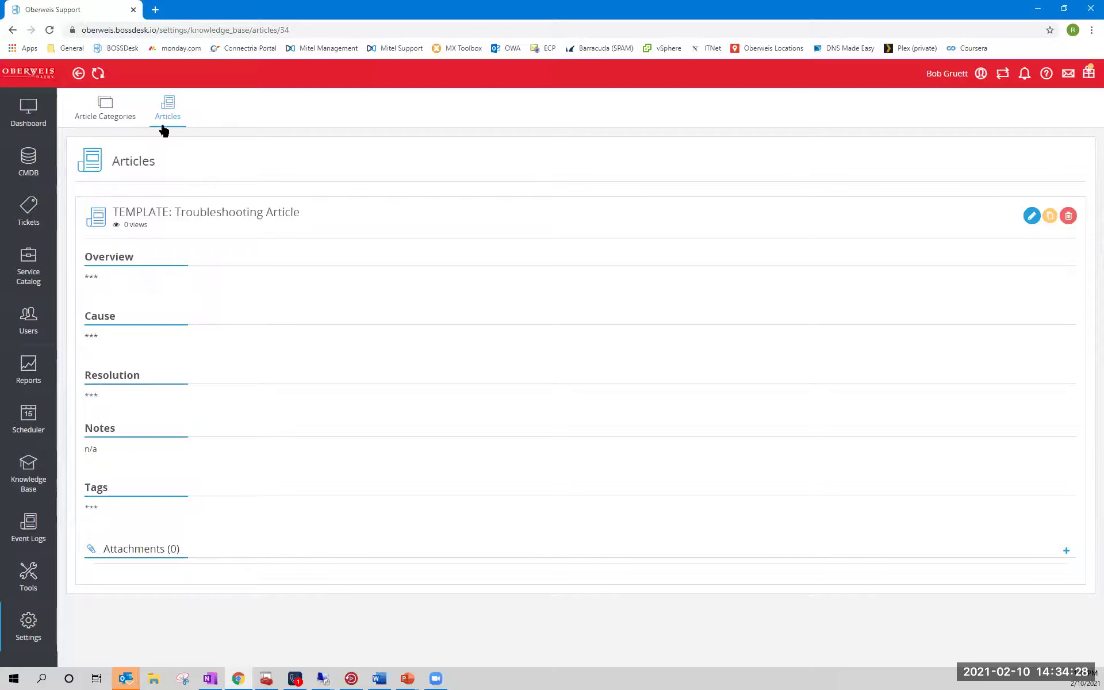
drag(86, 251, 113, 507)
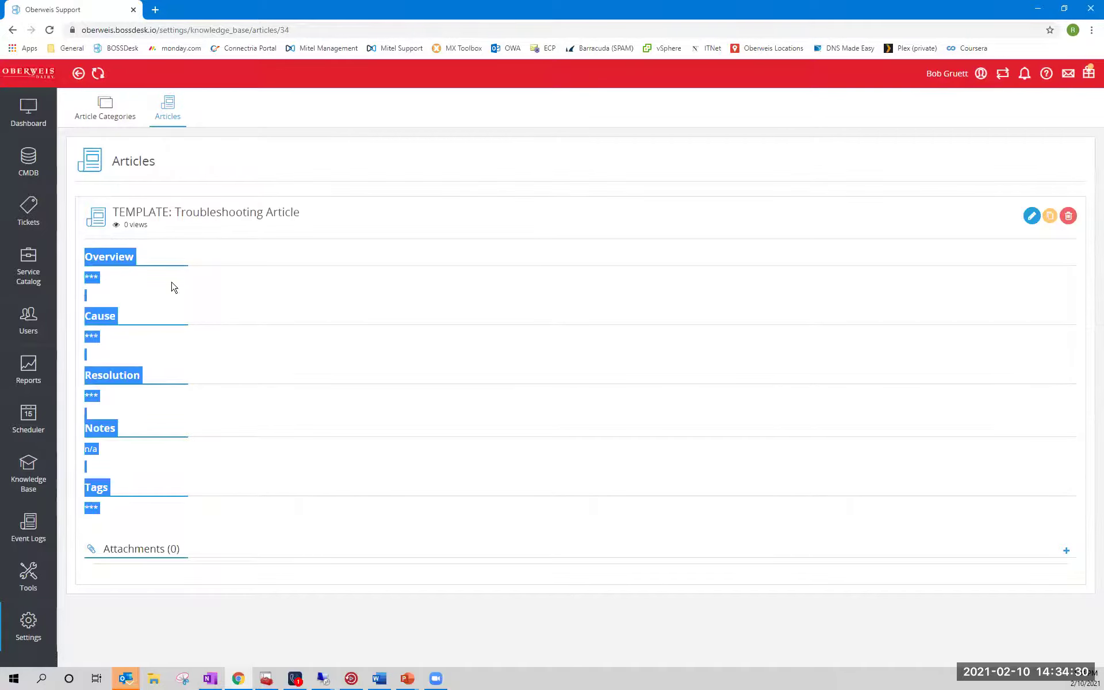
click(167, 109)
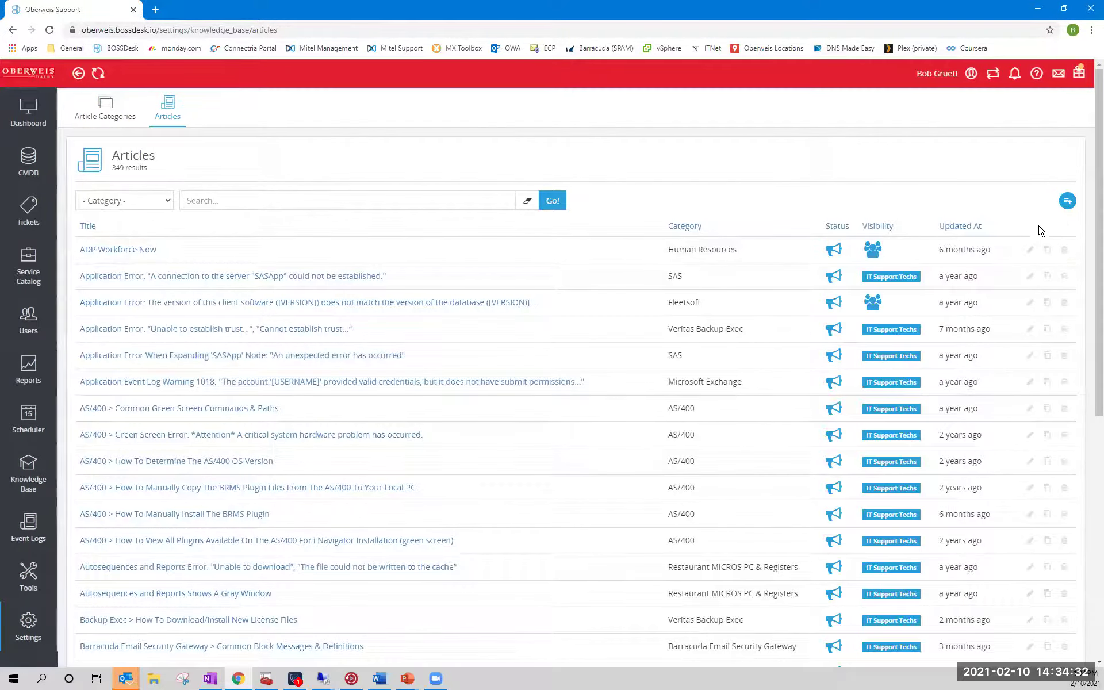
- Start a new knowledge base article, then cancel it, returning to all 349 articles
click(1067, 201)
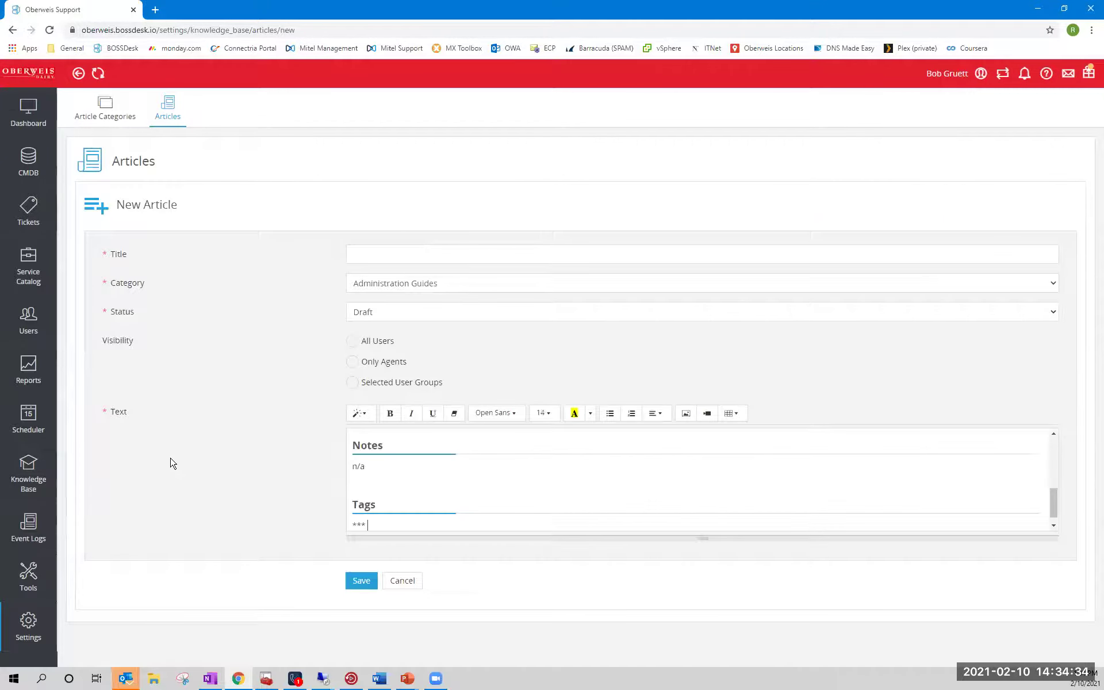
drag(418, 540, 368, 662)
scroll(307, 551, down, 1)
scroll(307, 550, down, 1)
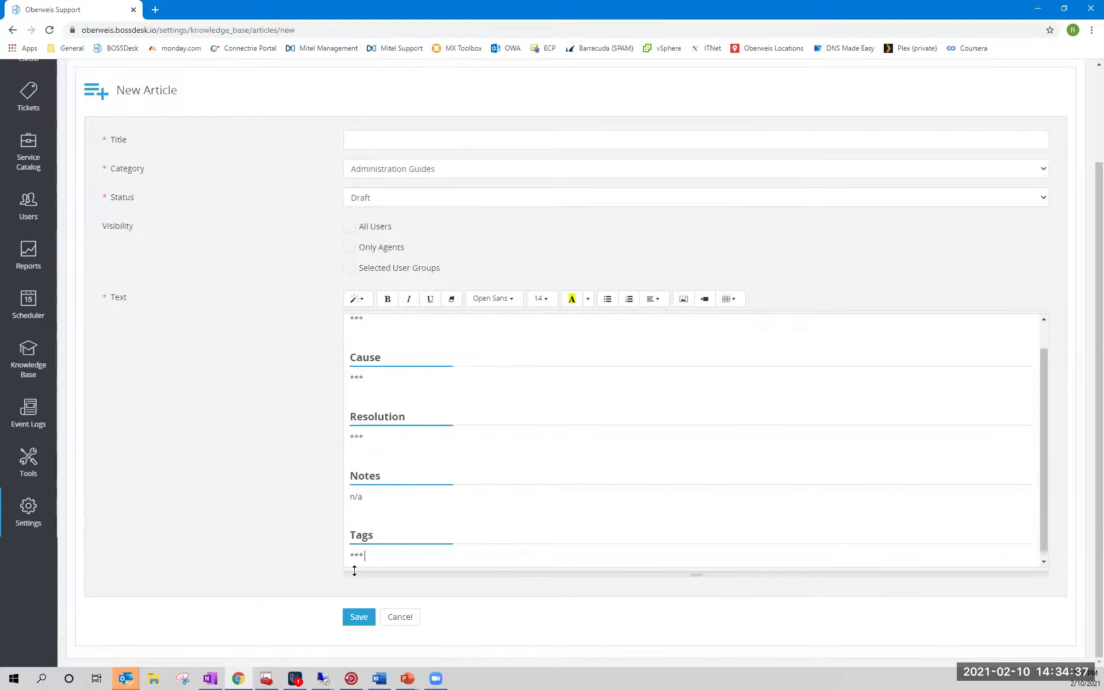
click(396, 615)
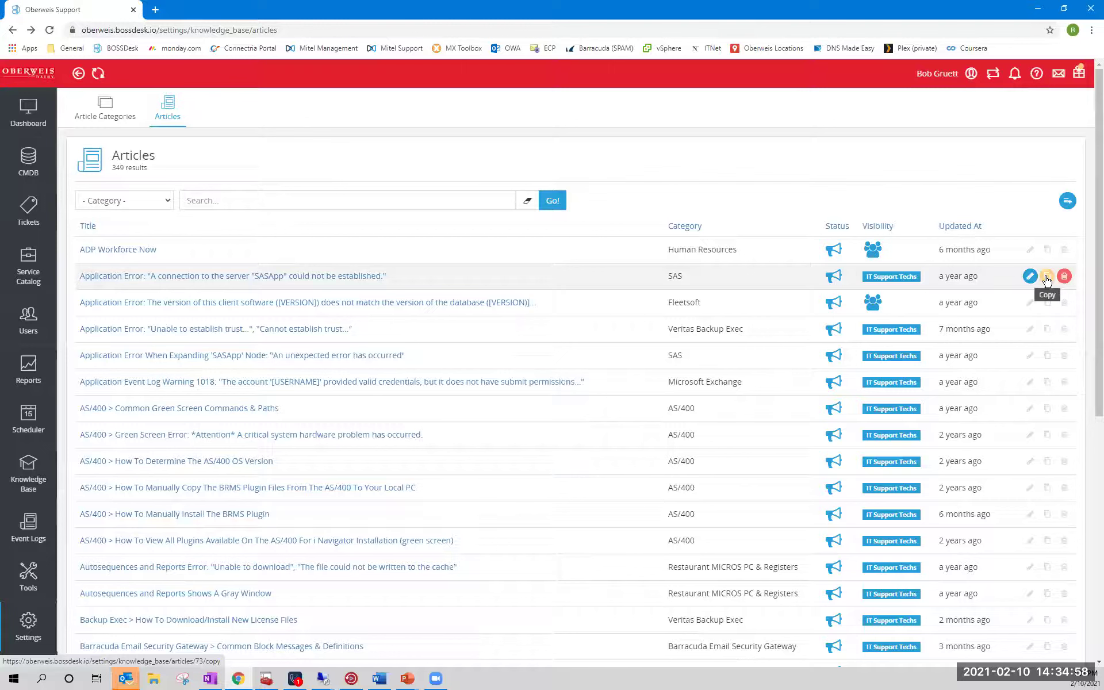
- Copy the SASApp connection-error article and check the copied title
click(1047, 281)
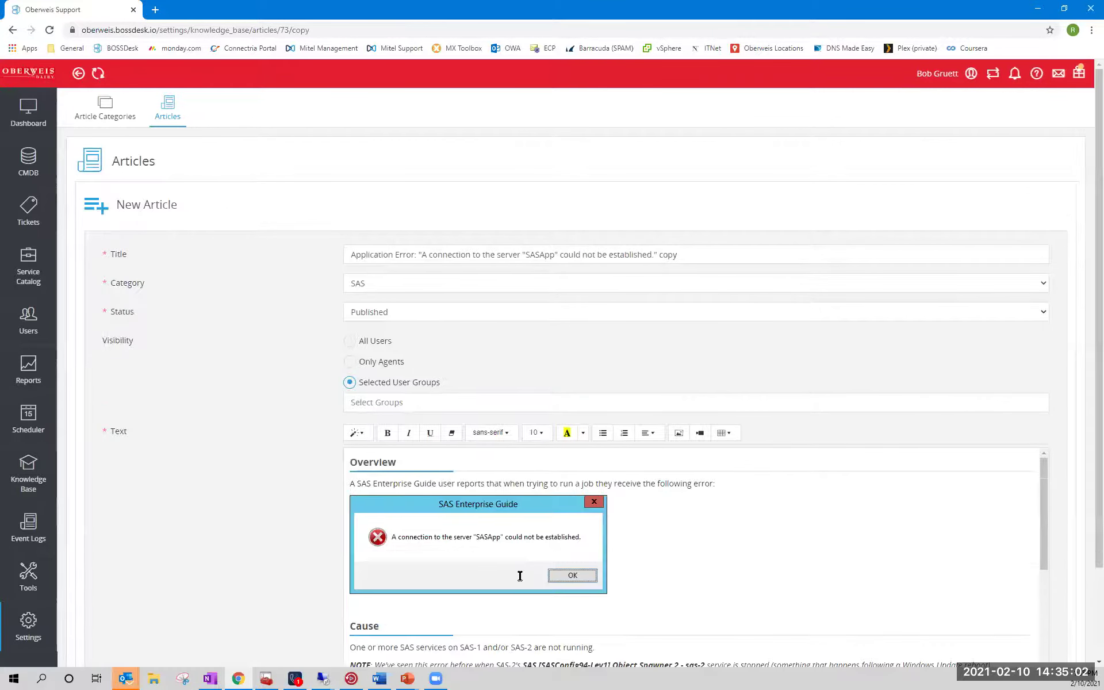
scroll(519, 572, down, 5)
scroll(402, 549, up, 4)
scroll(276, 515, down, 2)
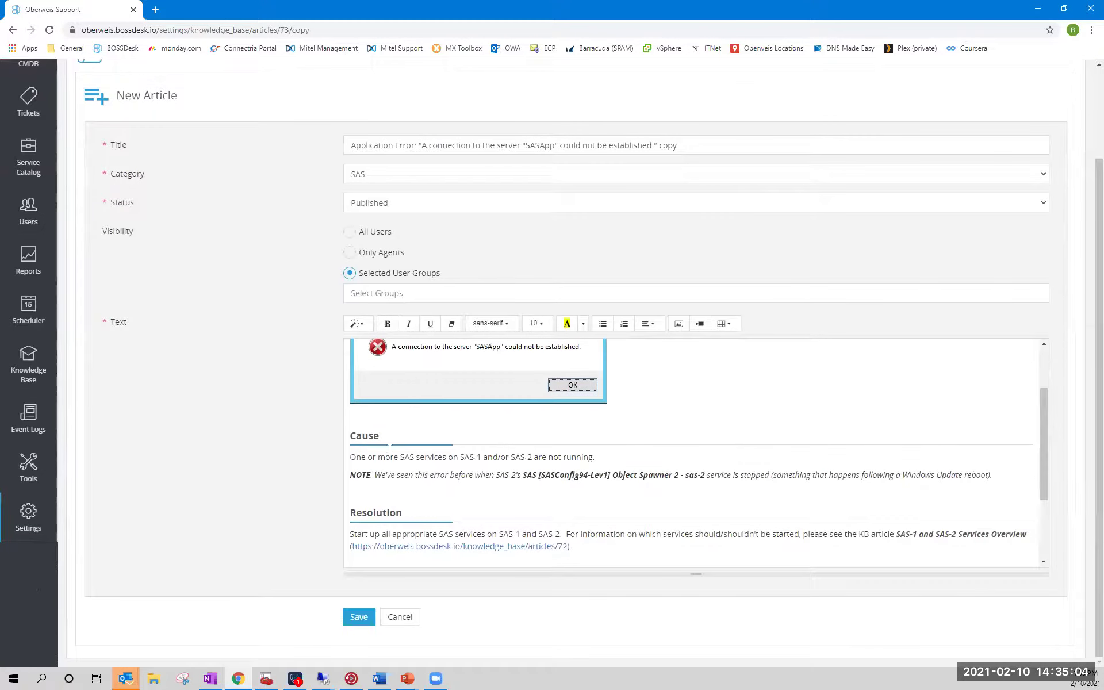
drag(568, 145, 402, 146)
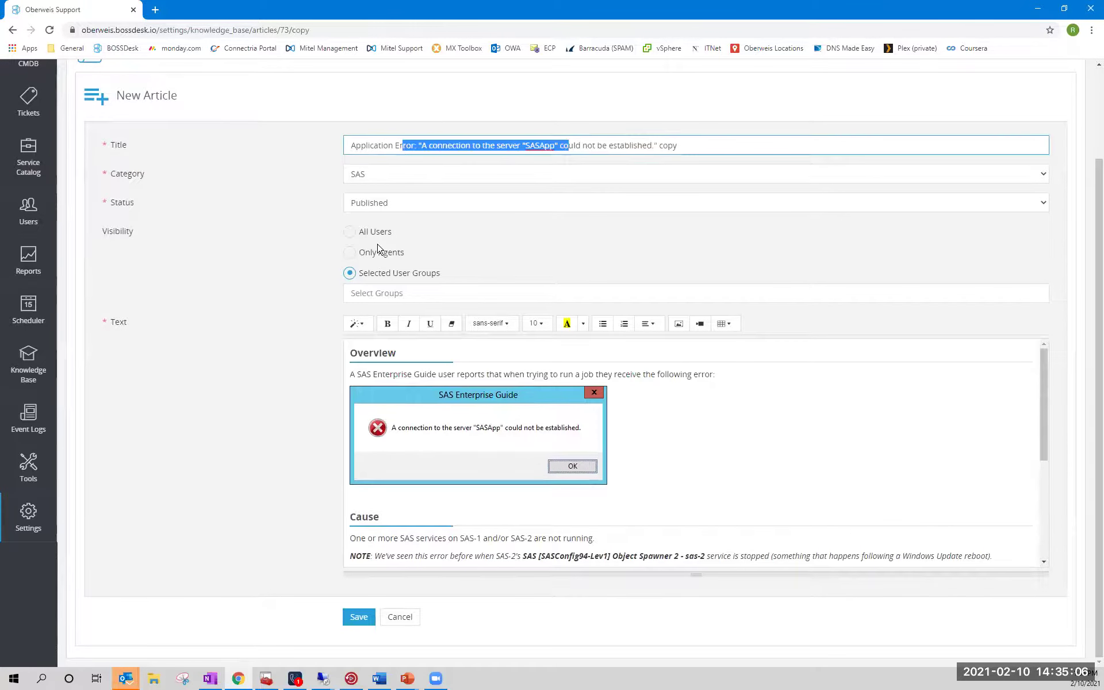
- Set the copy's Visibility to All Users and keep its Status Published
click(354, 233)
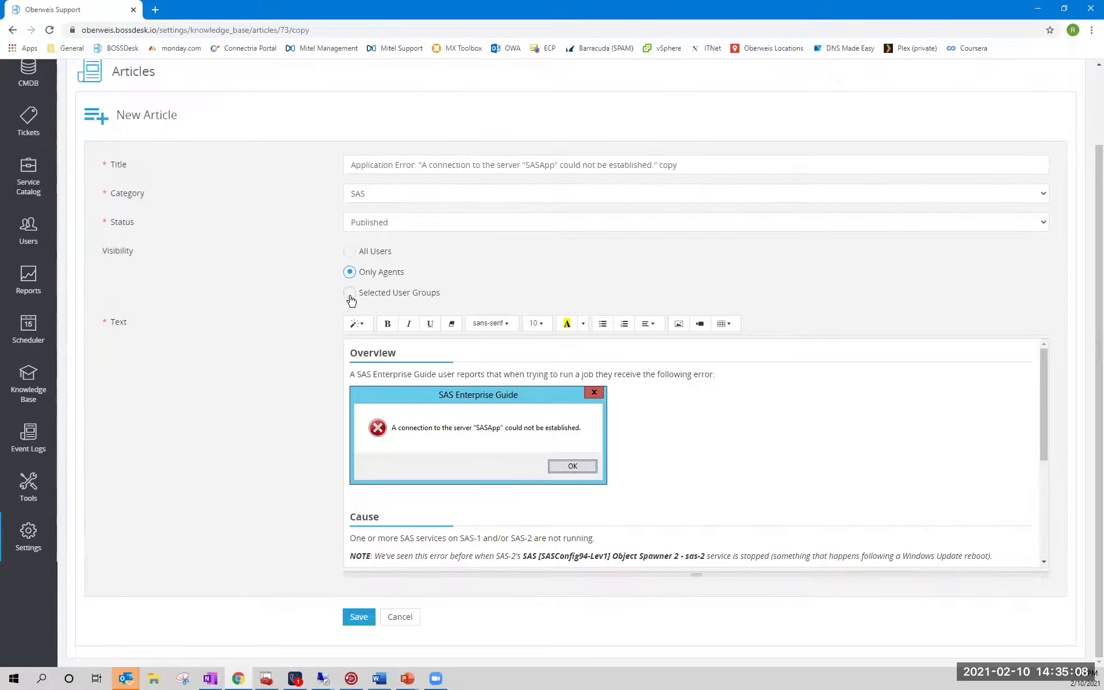
click(378, 293)
click(349, 275)
click(349, 232)
click(358, 225)
click(282, 235)
- Cancel the copied article draft on the New Article form
click(400, 616)
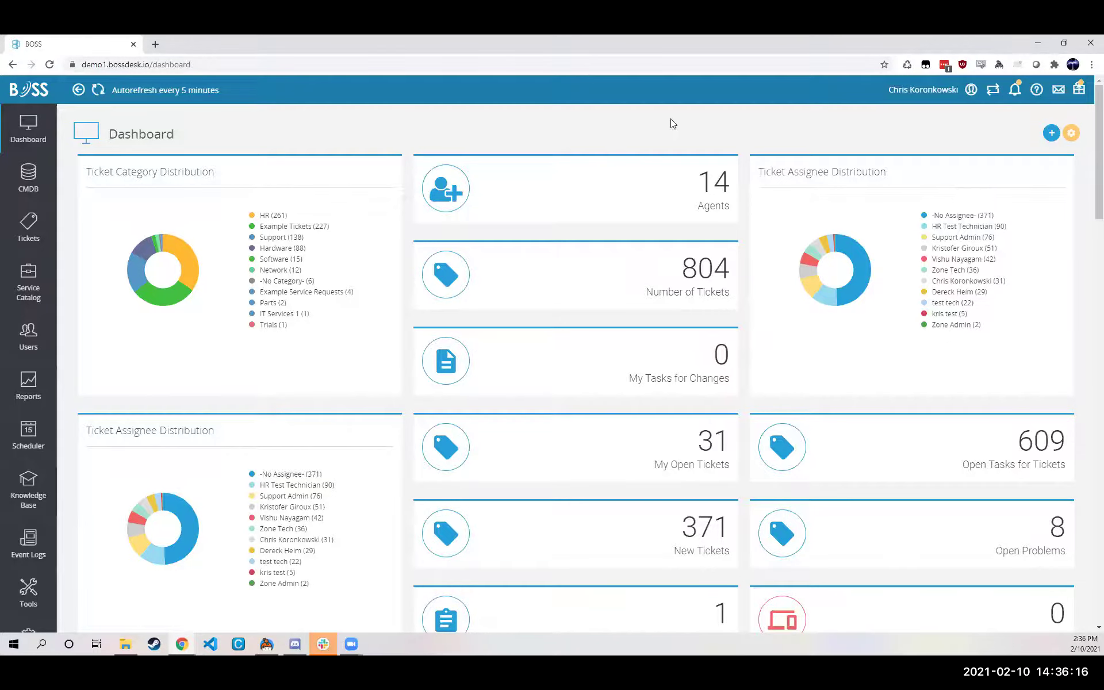
- Browse the Add Dashboard Widget chooser and close it without adding anything
scroll(748, 161, down, 1)
scroll(855, 180, down, 7)
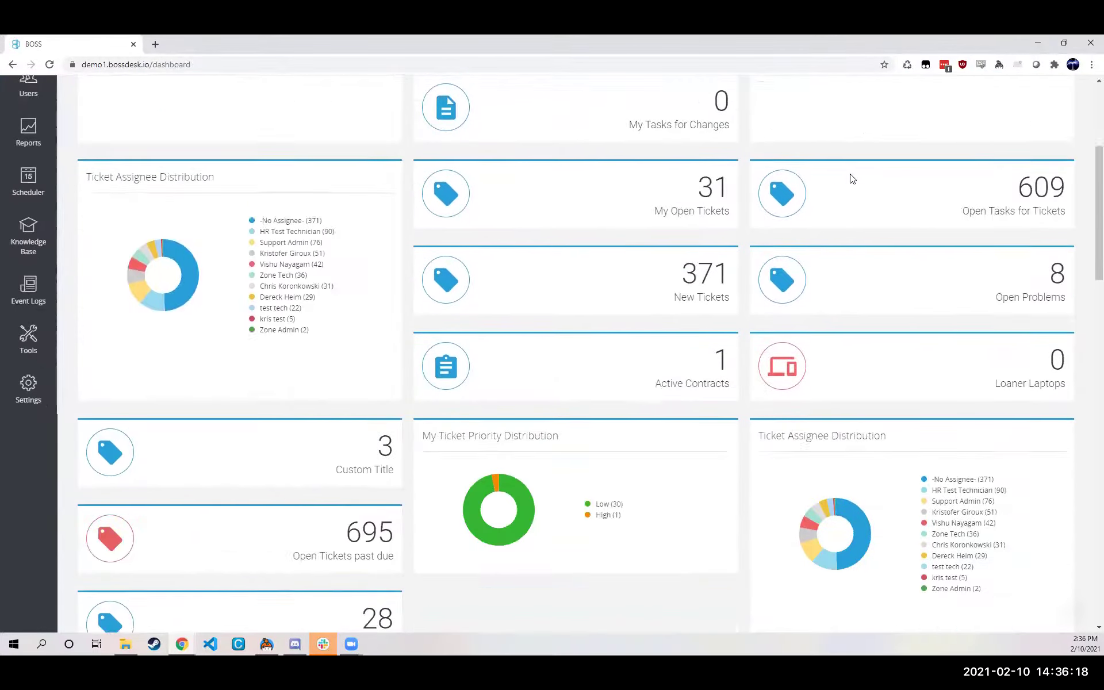
scroll(850, 175, up, 8)
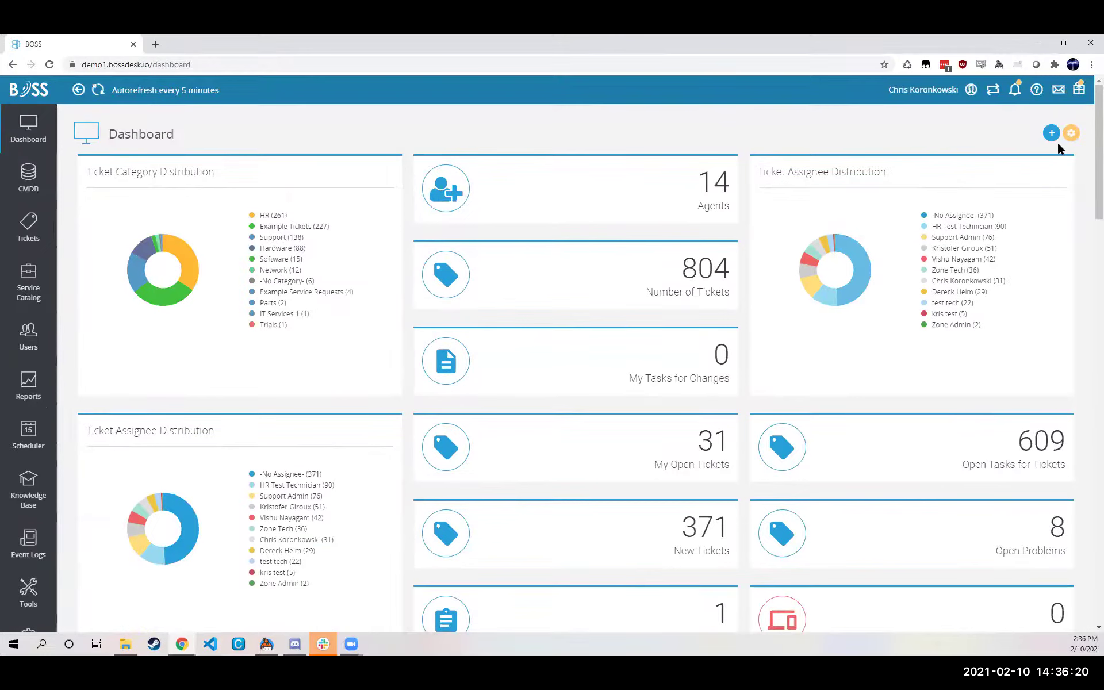
click(1051, 133)
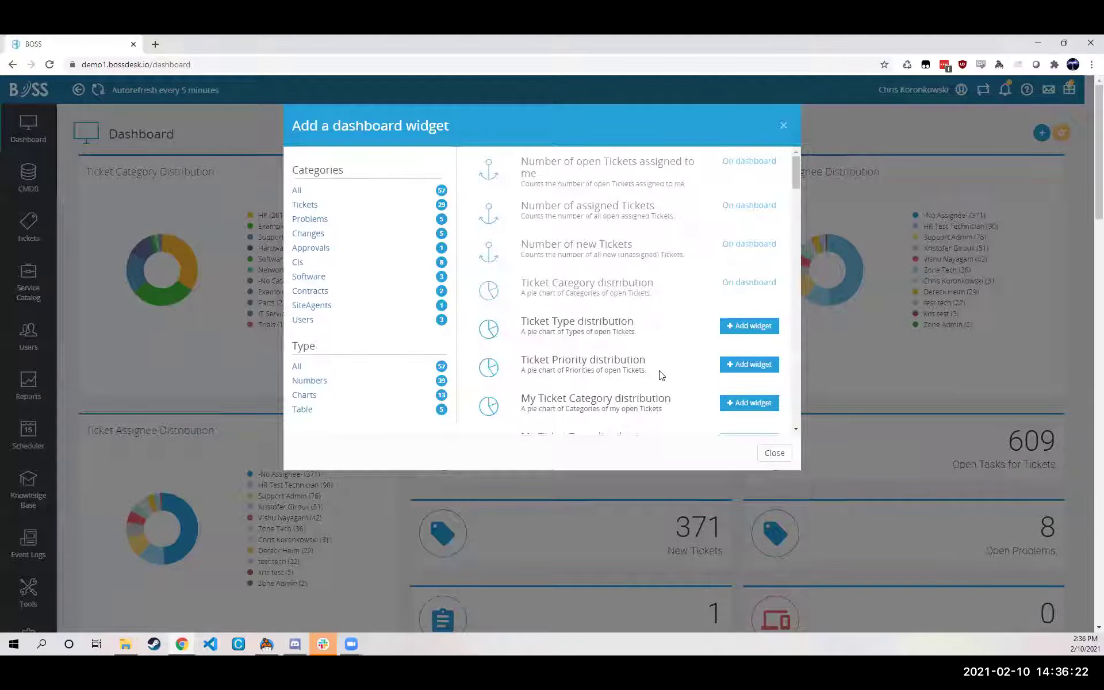
scroll(661, 357, down, 10)
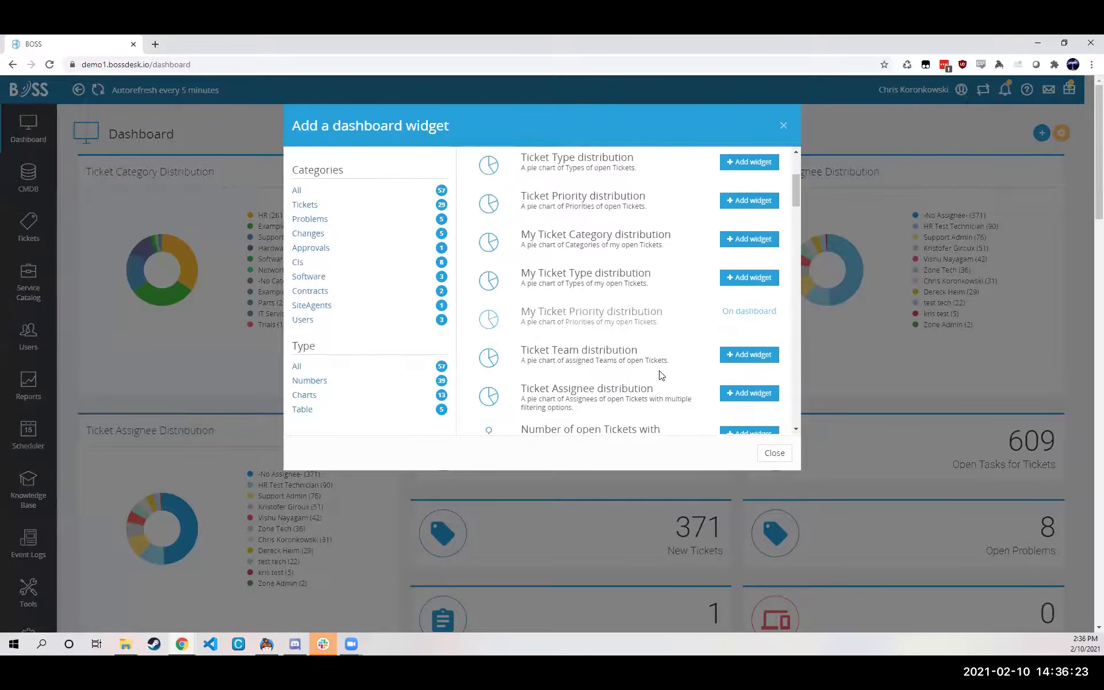
click(784, 123)
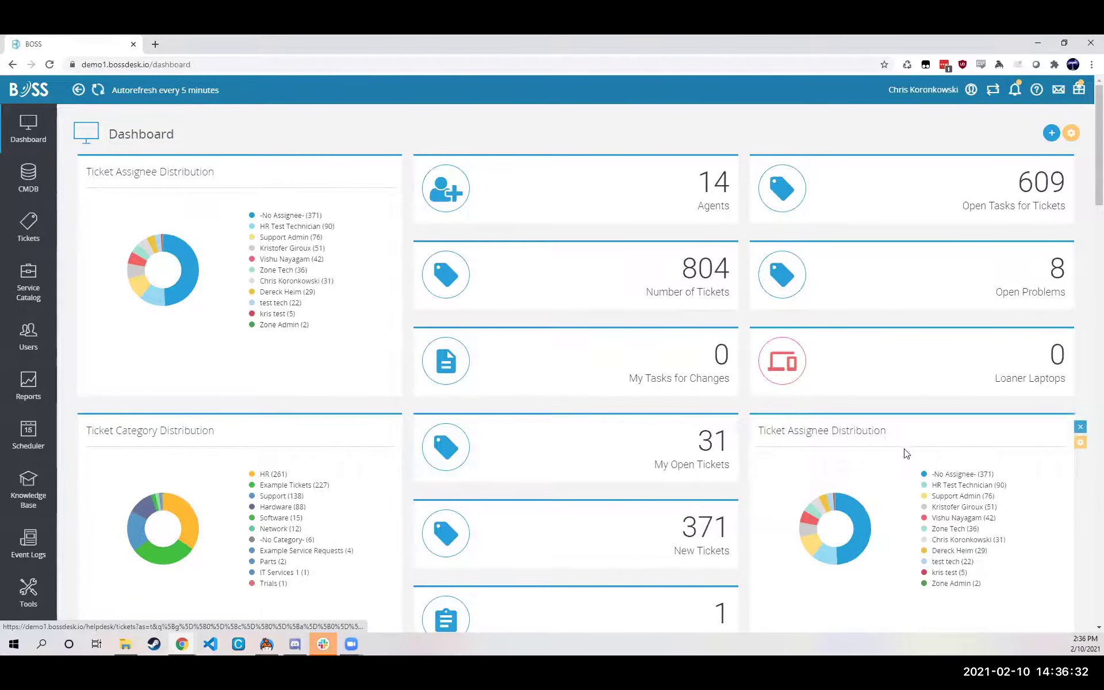
- Move Ticket Assignee Distribution to the left column and Ticket Category Distribution to the right
drag(900, 453, 236, 446)
scroll(532, 403, down, 1)
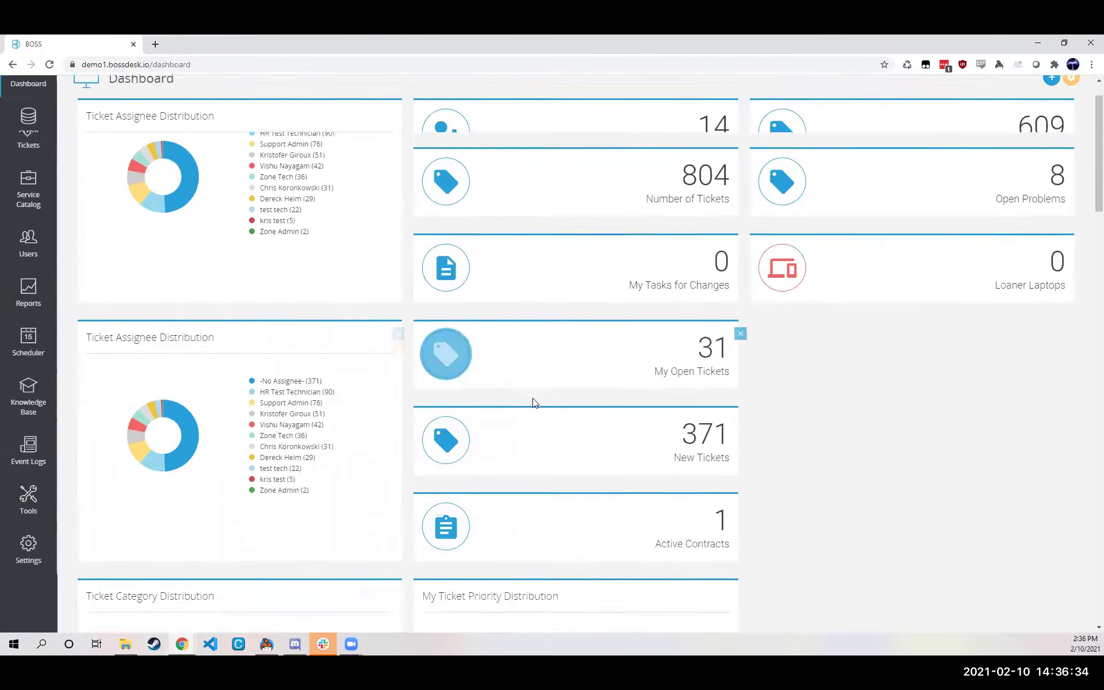
scroll(532, 402, down, 3)
drag(172, 414, 845, 144)
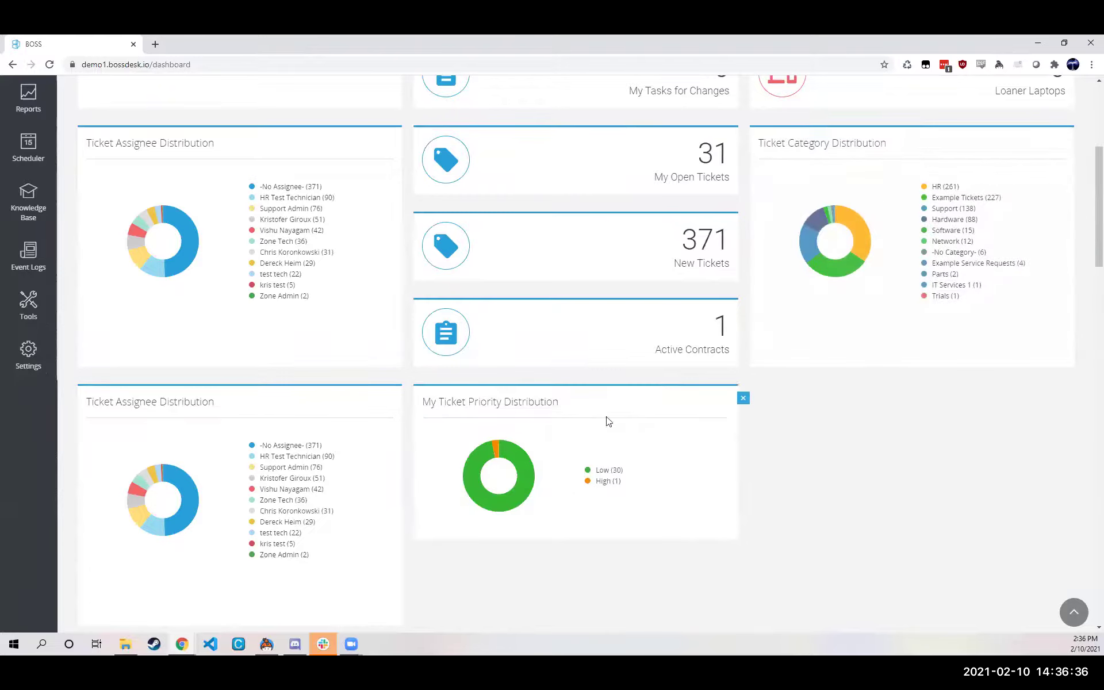
scroll(559, 438, up, 5)
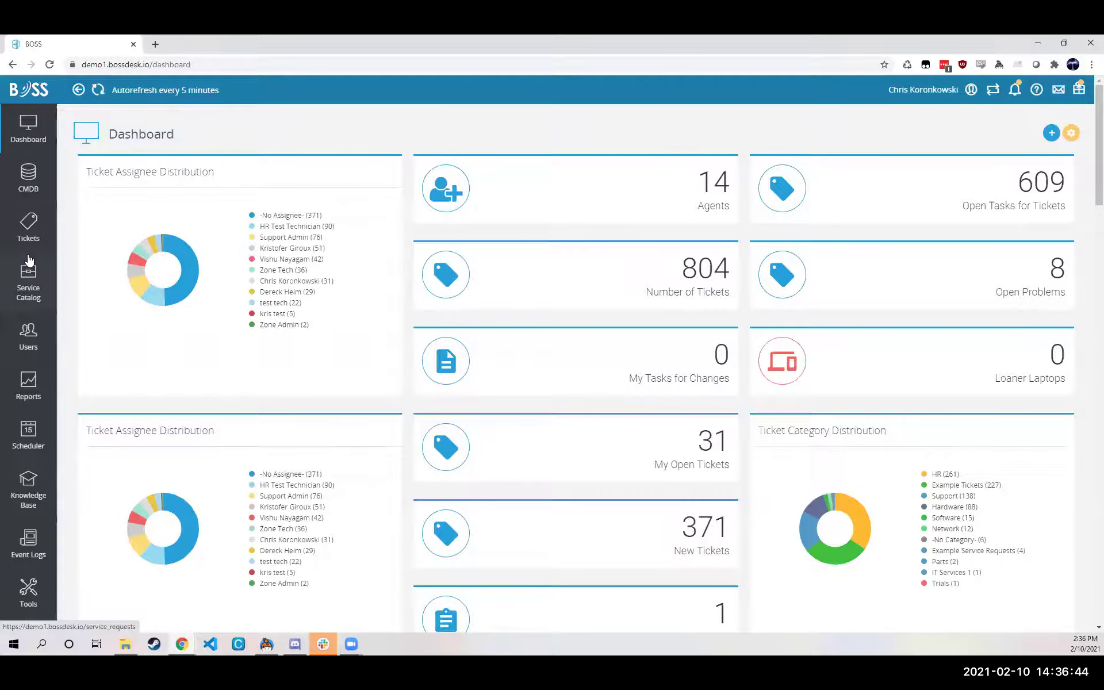
- Open the Service Catalog settings page listing 40 service requests like Vending Machine
click(43, 283)
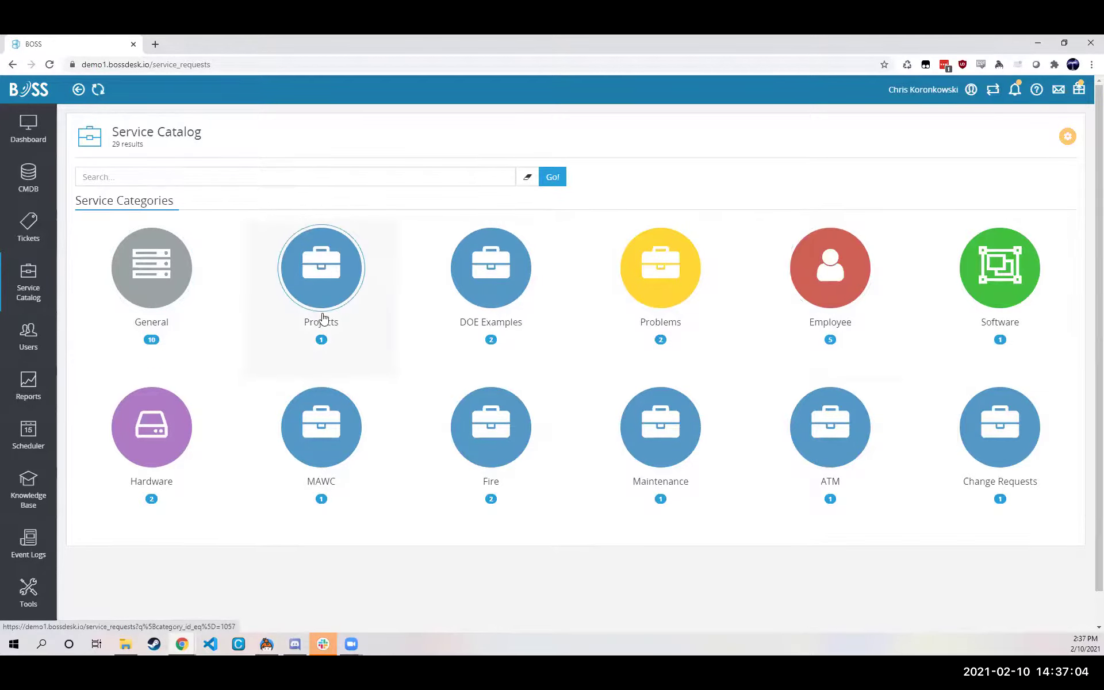
scroll(94, 594, down, 1)
click(37, 610)
scroll(833, 374, down, 4)
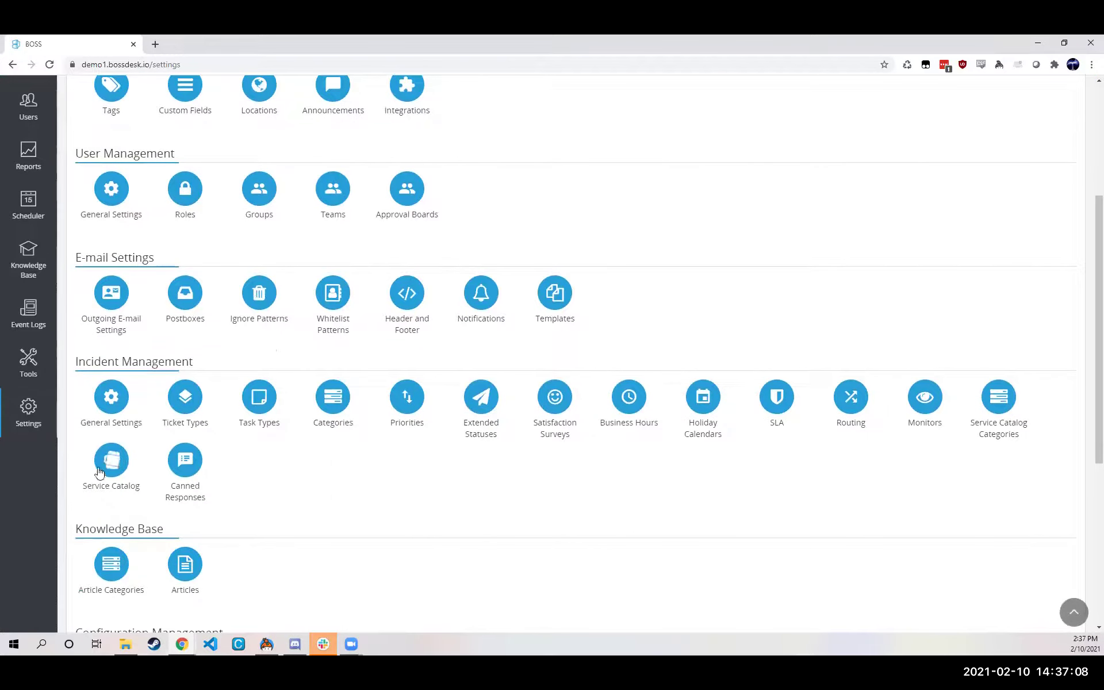
click(112, 462)
scroll(754, 124, down, 2)
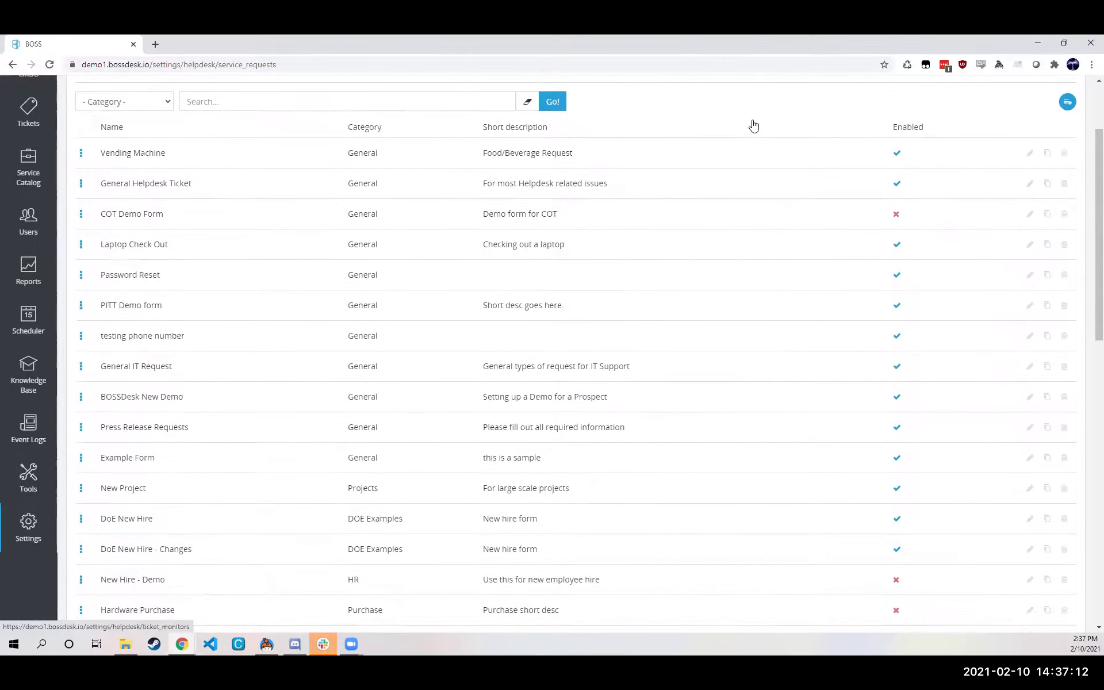
scroll(755, 124, up, 2)
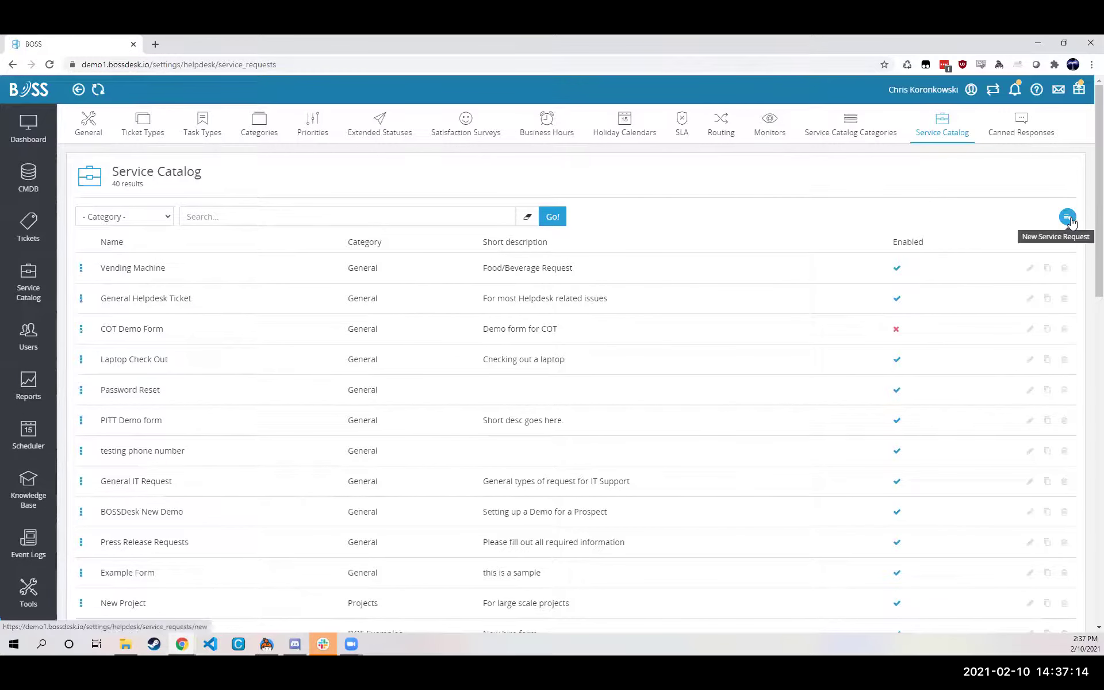
- Create a new service request form named 'New We' and turn it on
click(1068, 218)
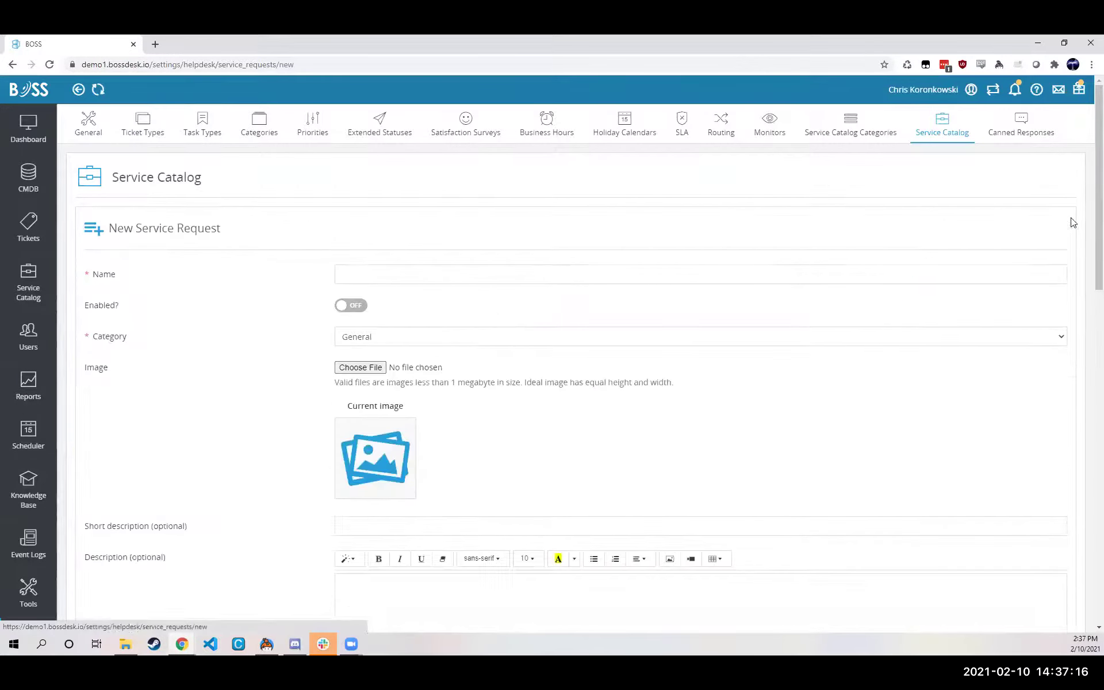
click(501, 270)
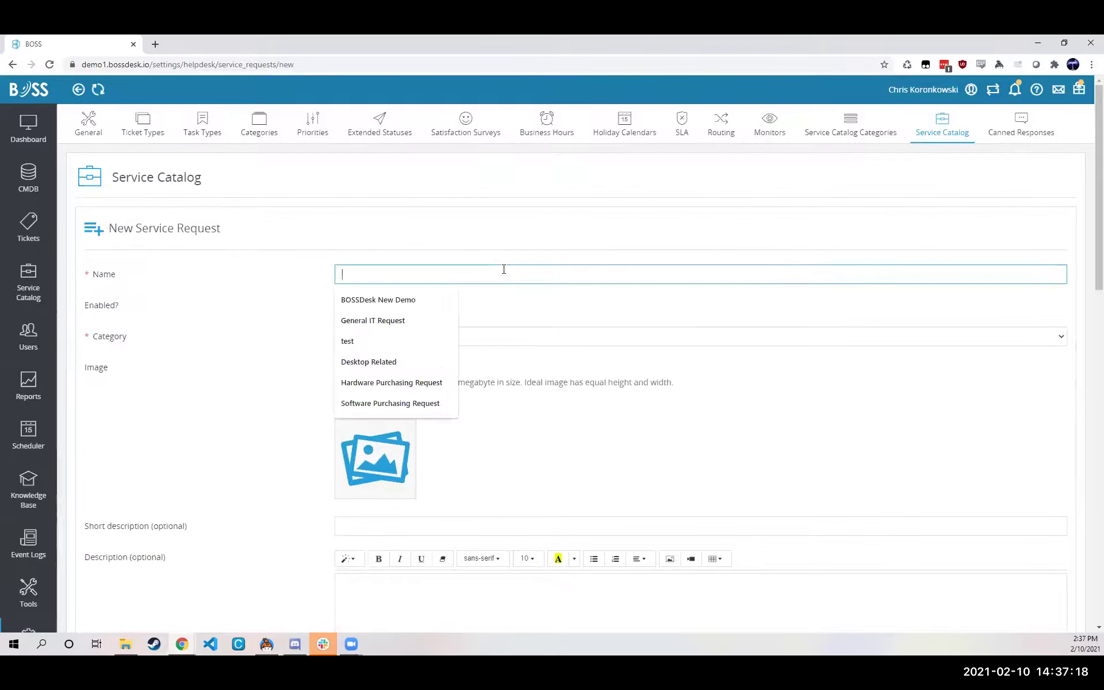
text(New Webinar Form)
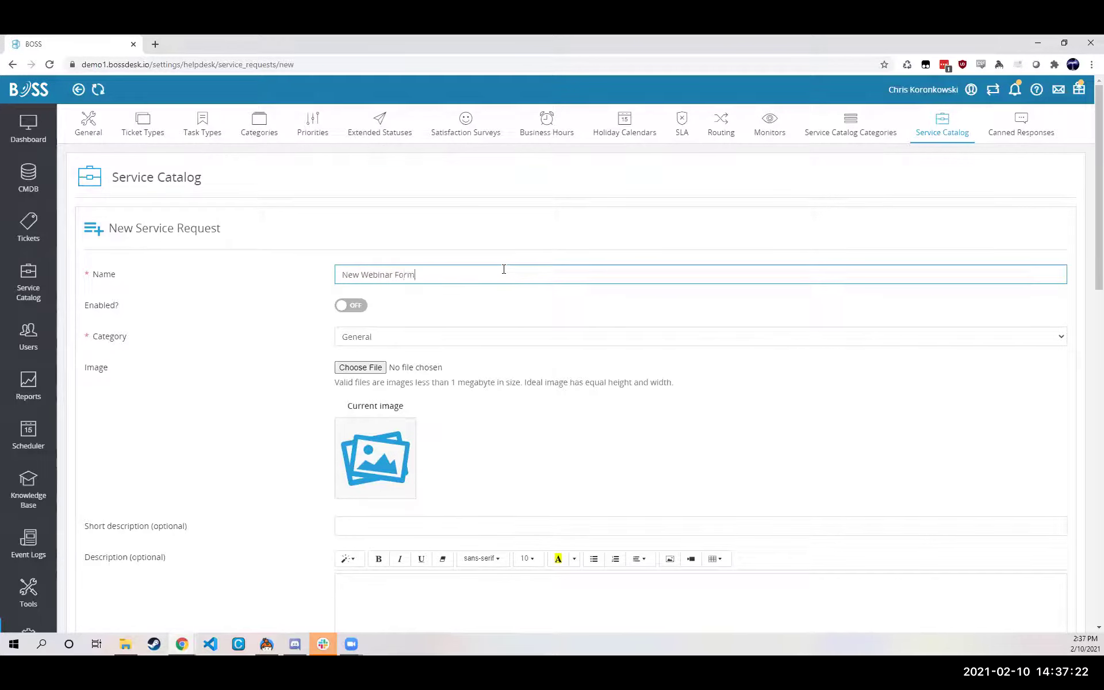
click(352, 307)
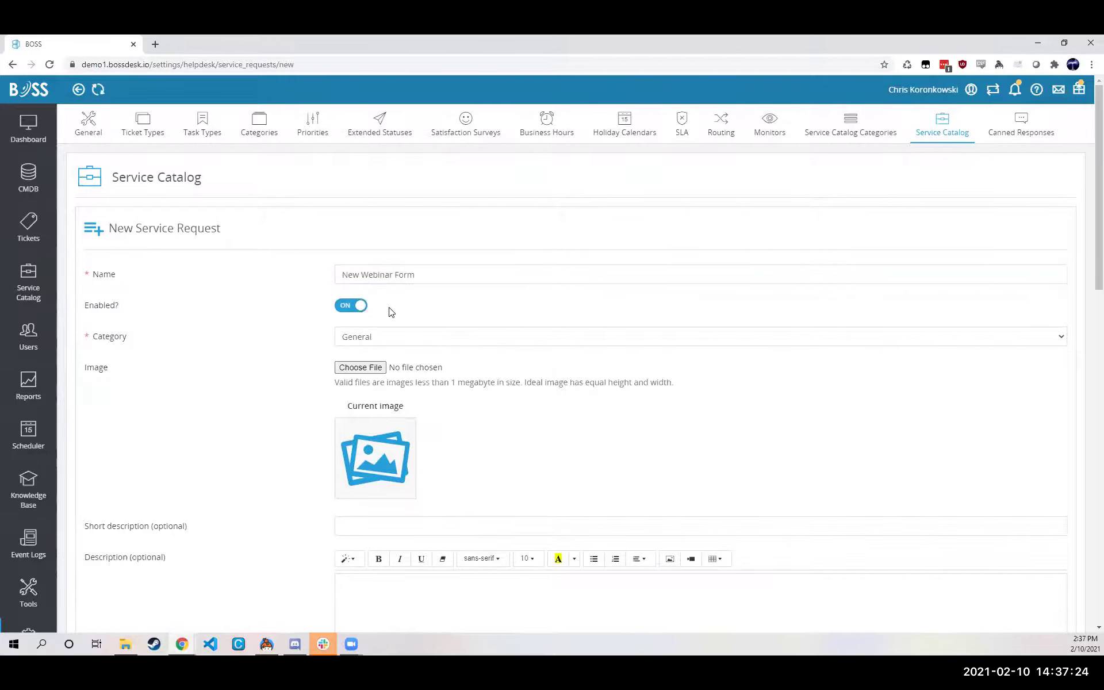
- Enter 'Setting a form for the webinar' as the form's short description
scroll(240, 215, down, 2)
scroll(403, 232, down, 3)
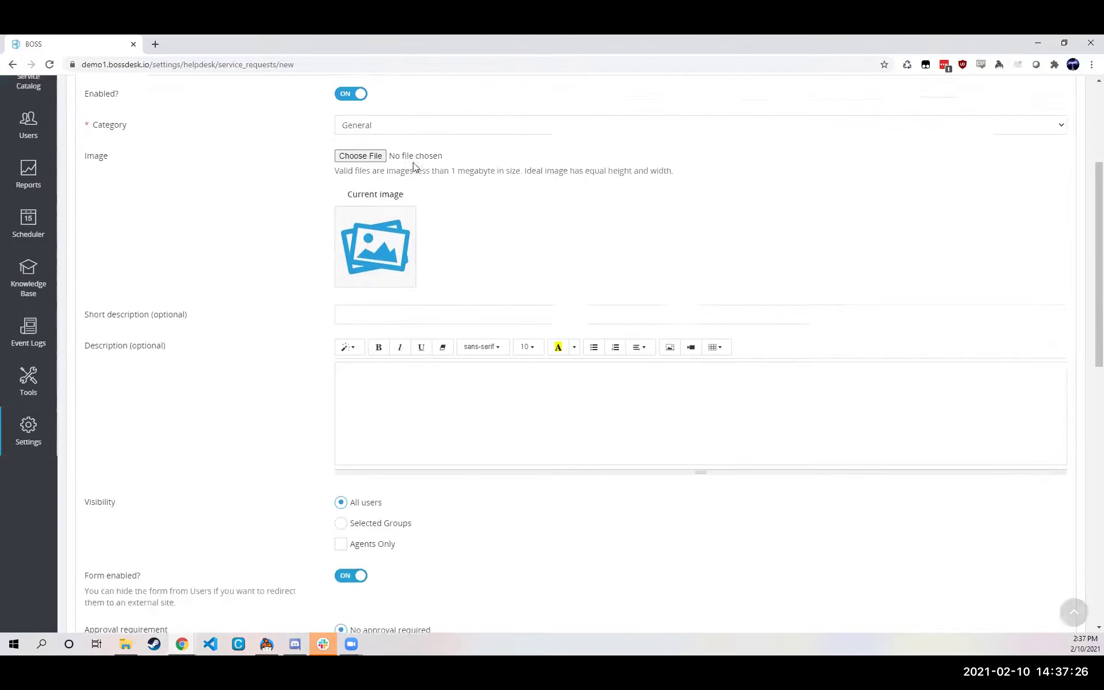
click(402, 244)
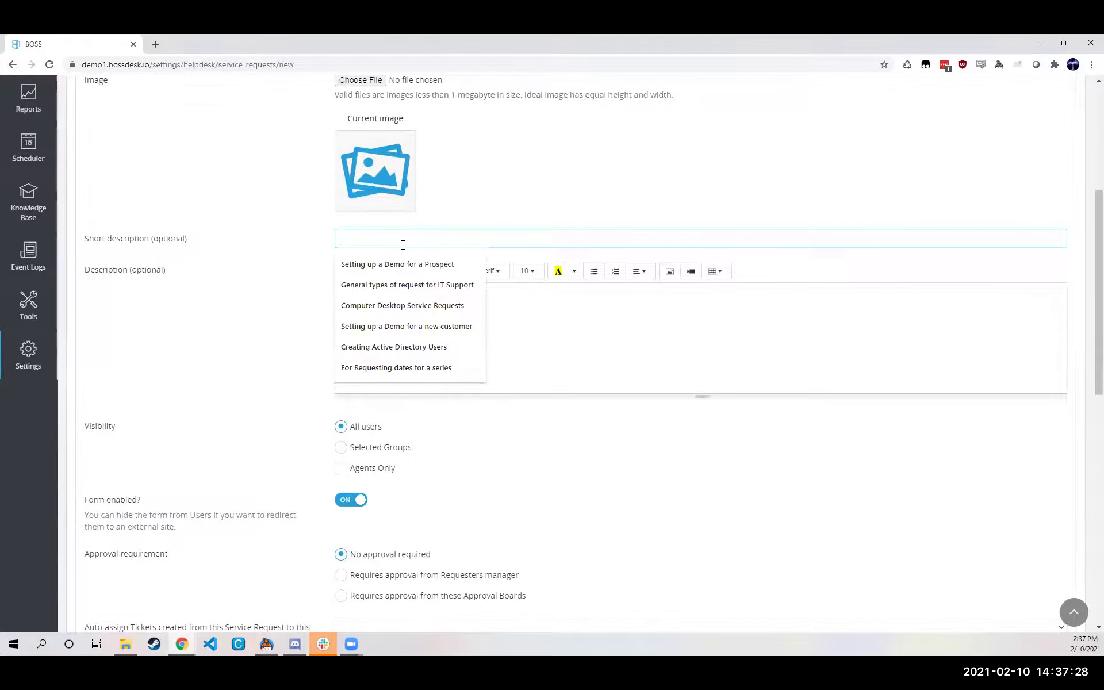
text(Setting)
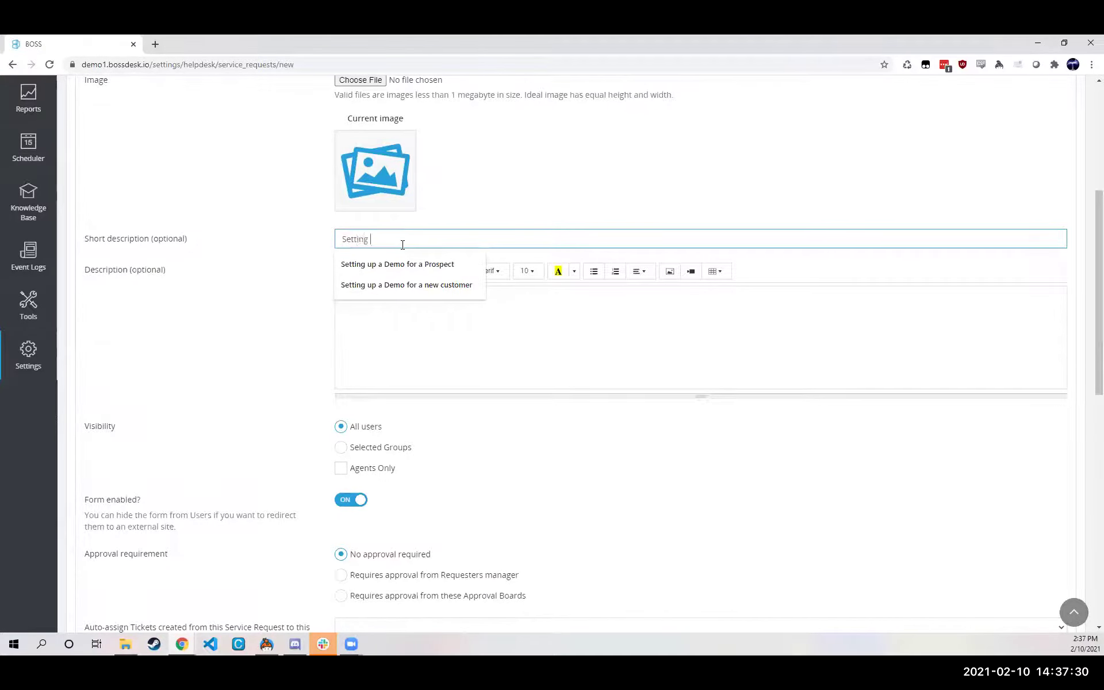
text( a)
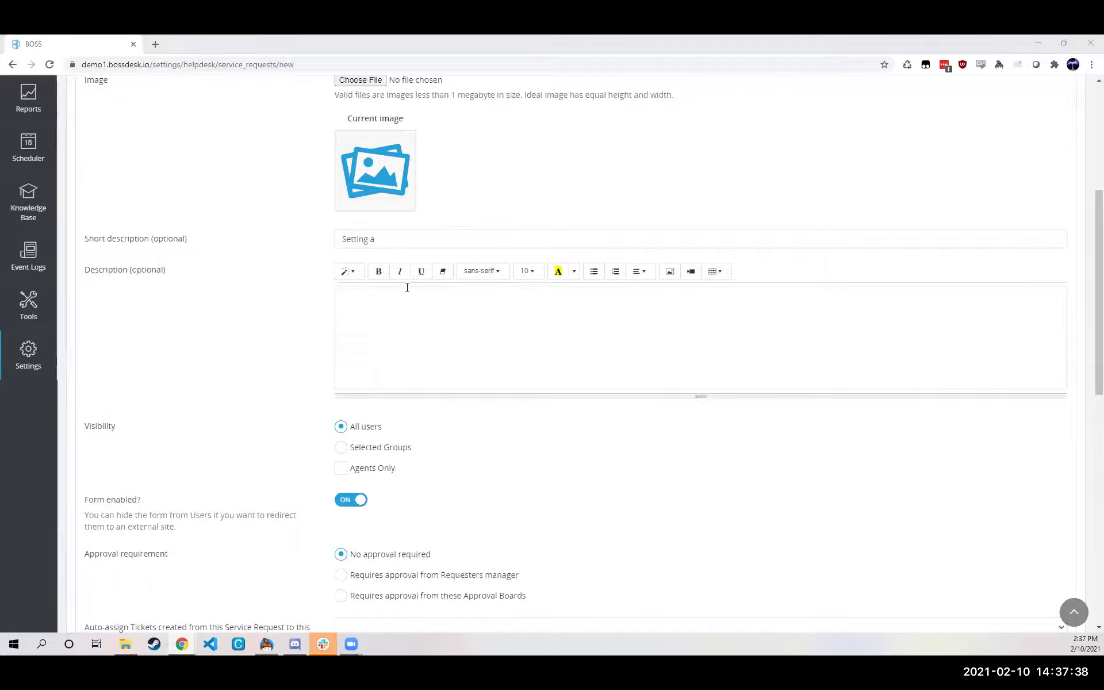
click(417, 236)
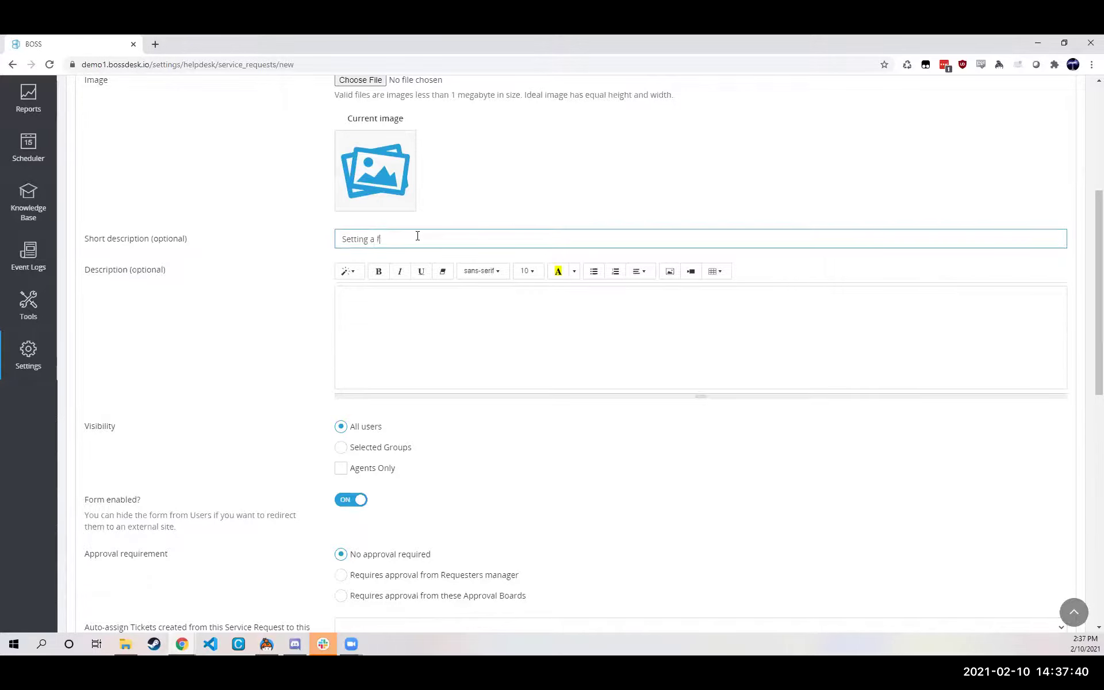
text(form for the webinar)
- Try Selected Groups visibility, view the available groups, then revert visibility to All users
scroll(451, 368, down, 4)
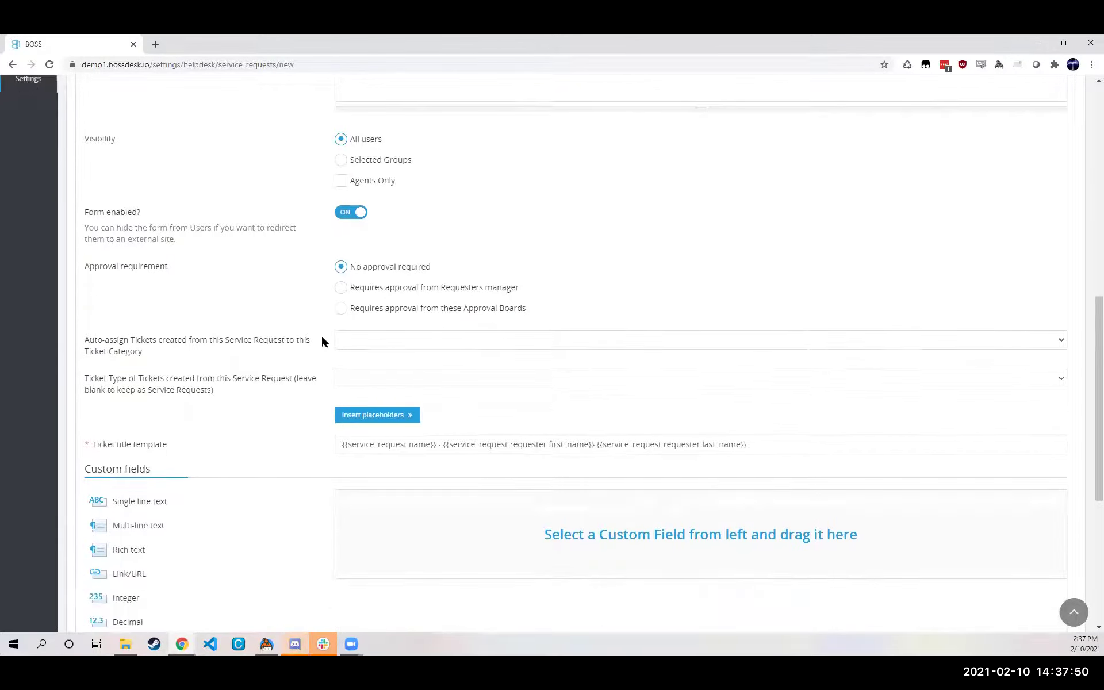
scroll(424, 266, up, 1)
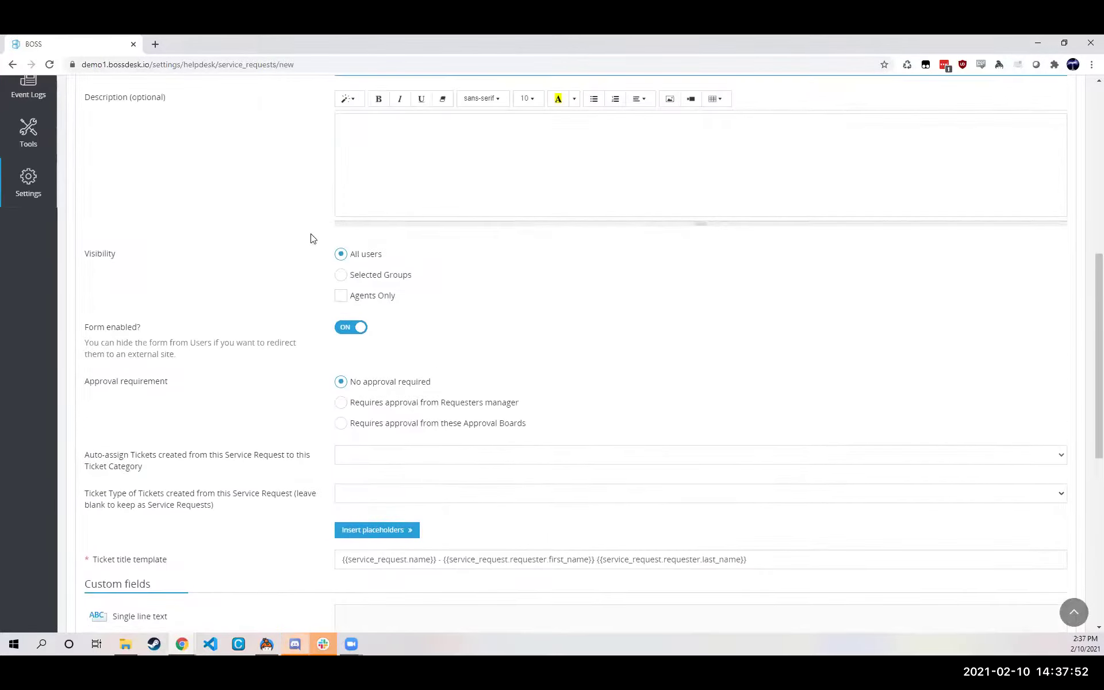
click(341, 275)
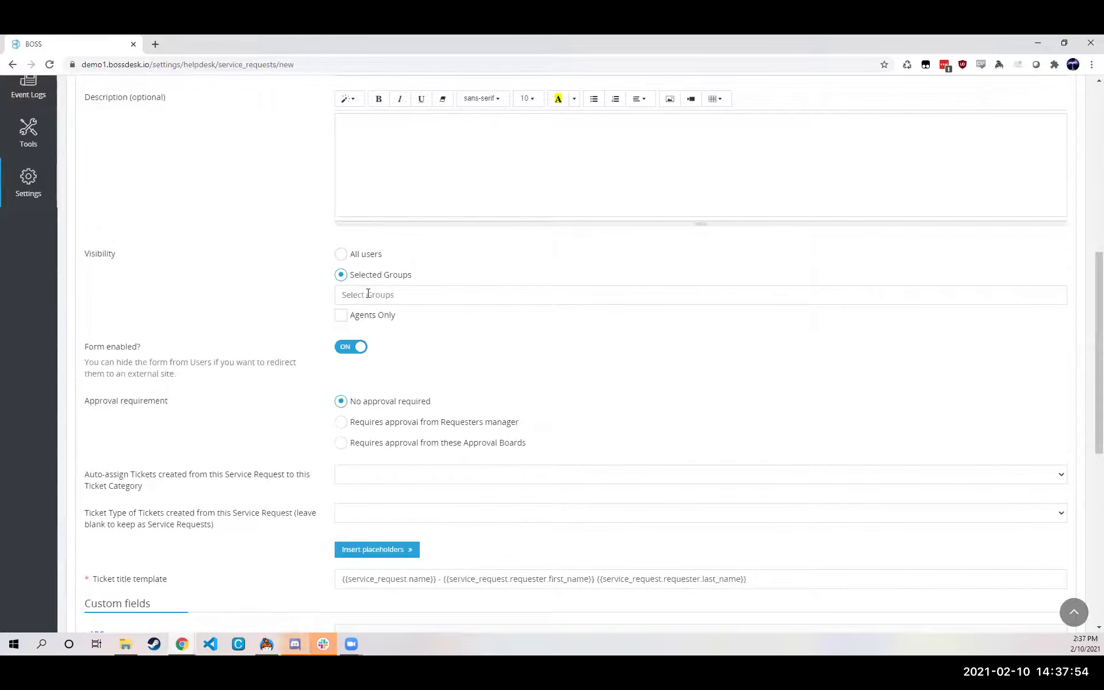
click(406, 292)
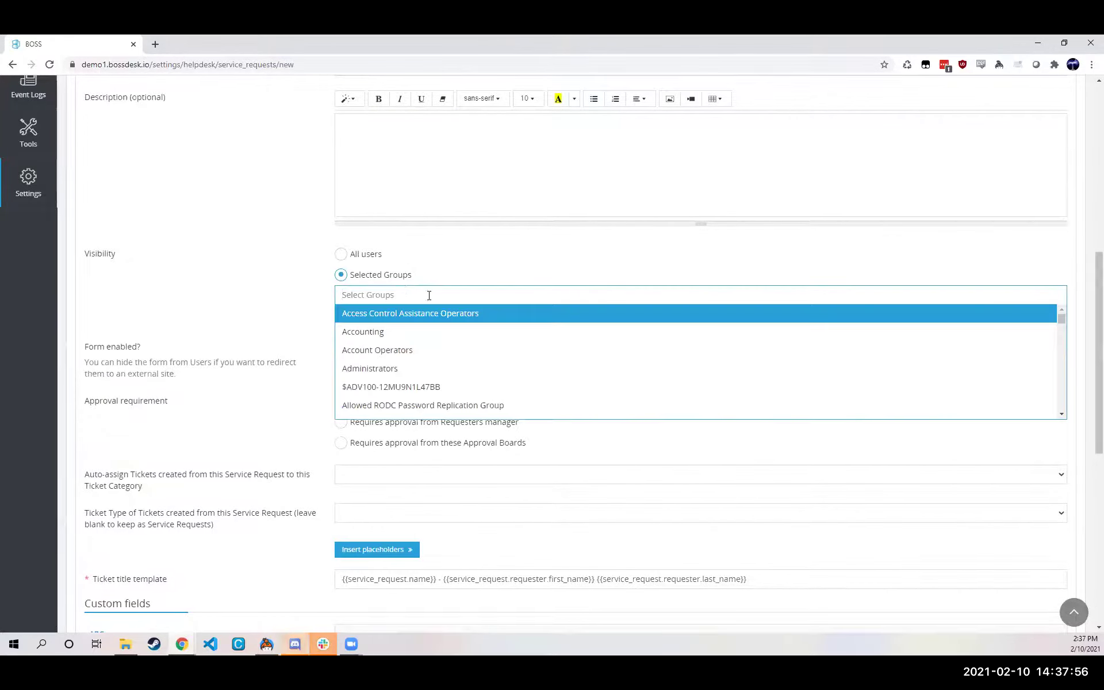
click(341, 254)
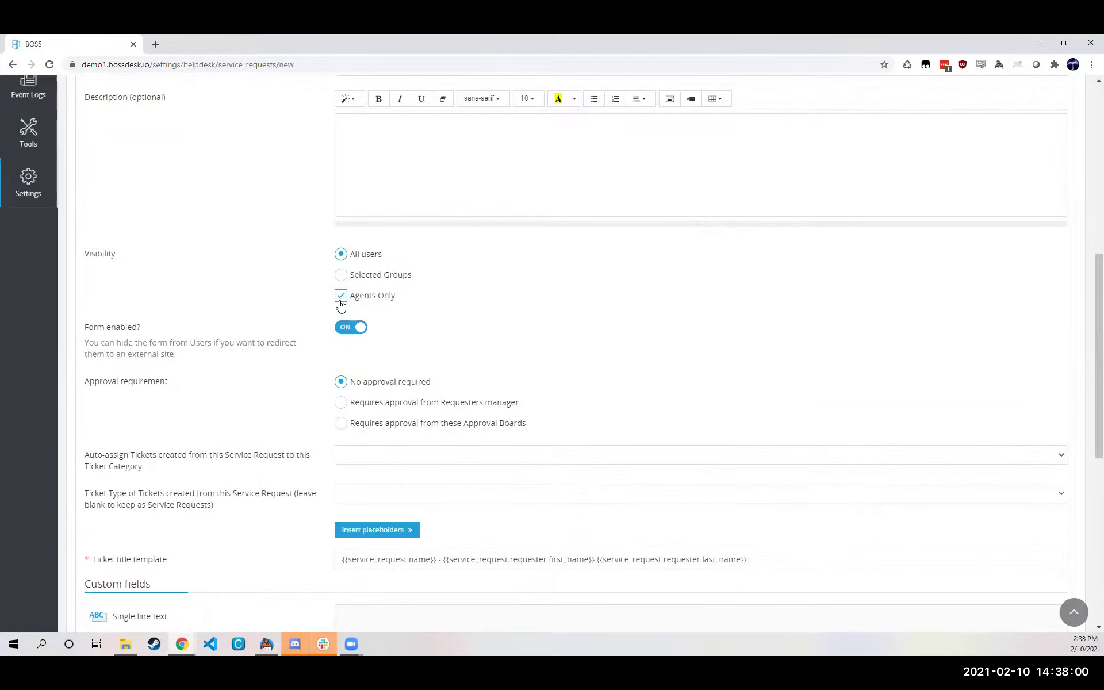
scroll(342, 305, up, 3)
scroll(344, 301, down, 8)
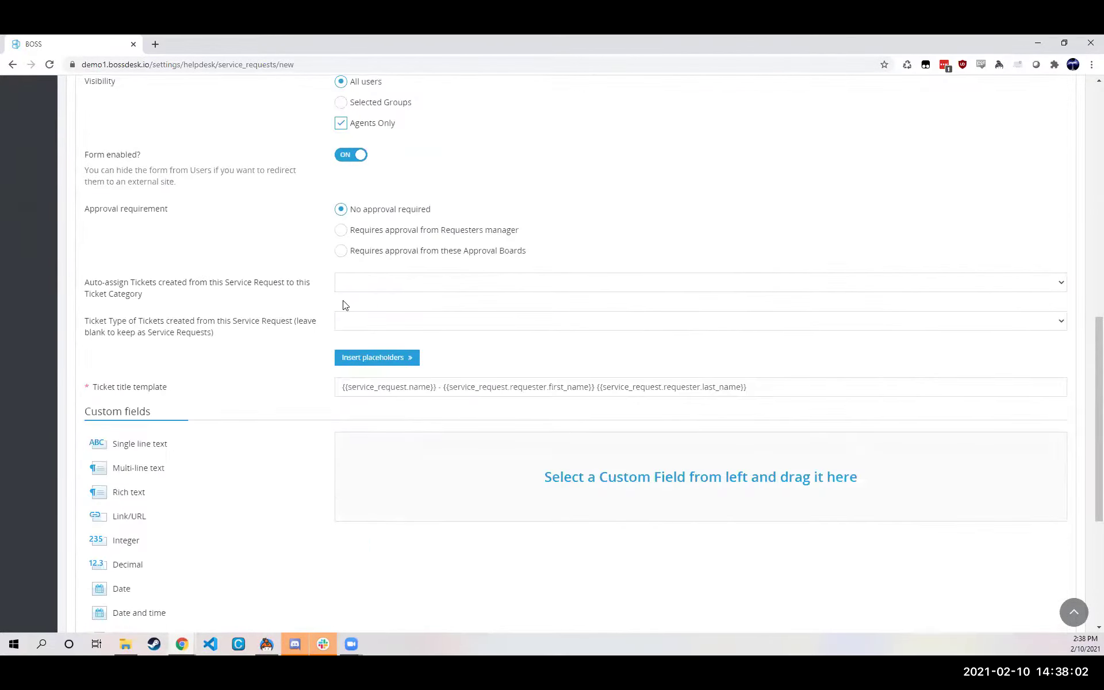
scroll(184, 345, down, 1)
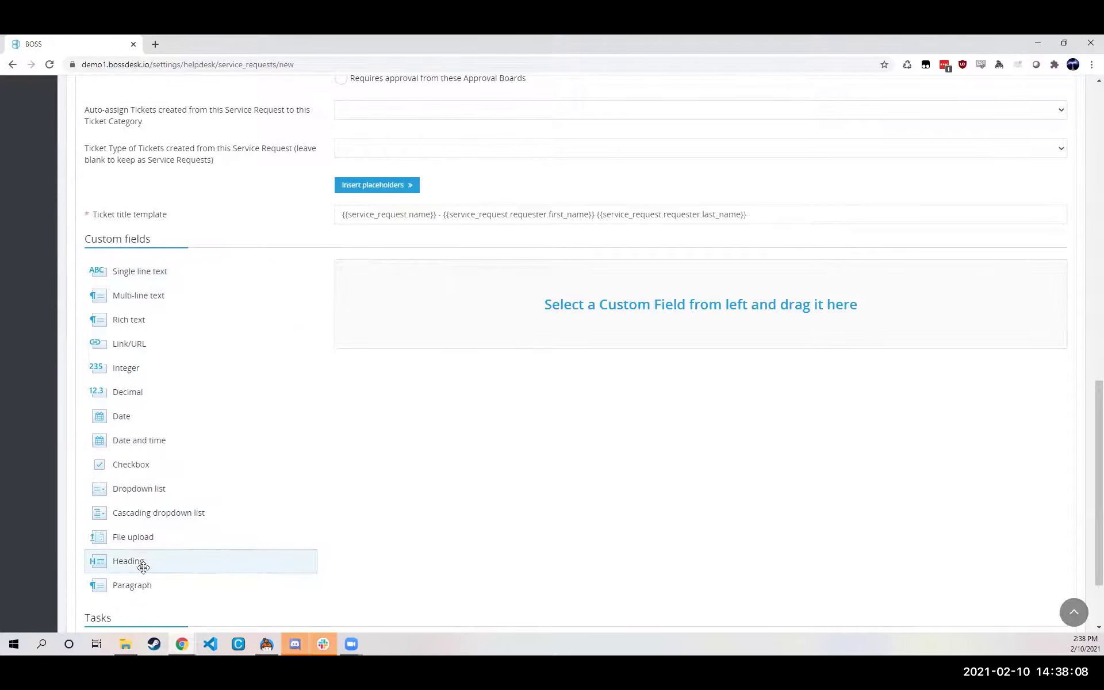
- Add a single line text field labelled 'Title' to the form
drag(130, 271, 562, 306)
click(517, 179)
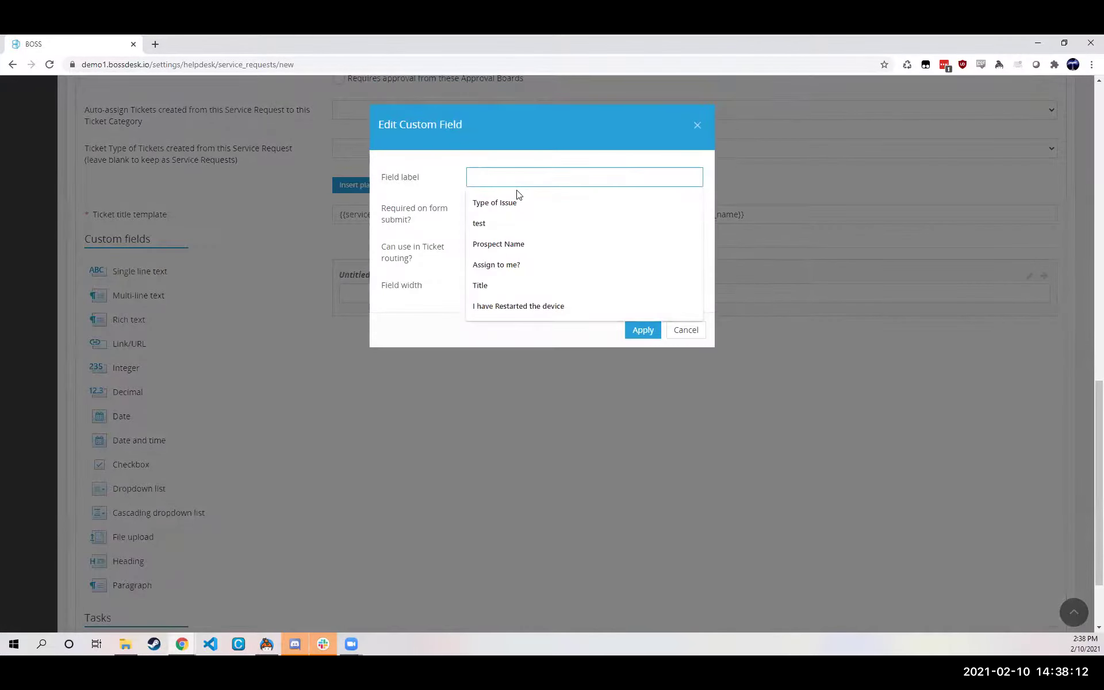
text(Title)
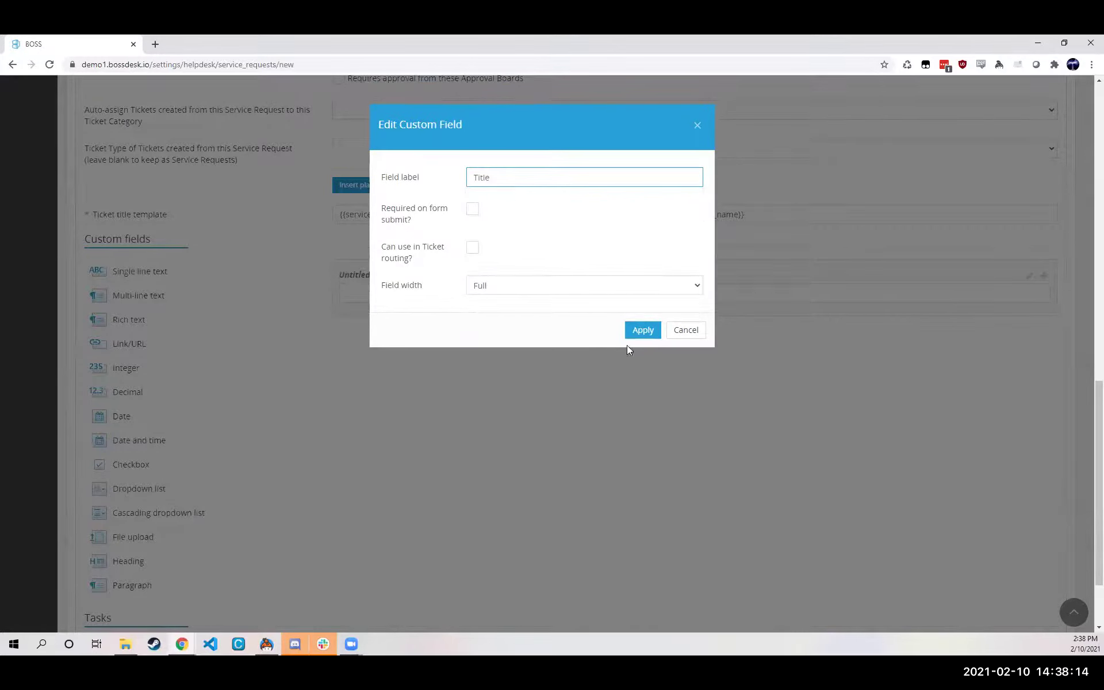
click(643, 331)
- Add a dropdown list field with options Item 1, Item 2 and Item 3
scroll(180, 437, down, 2)
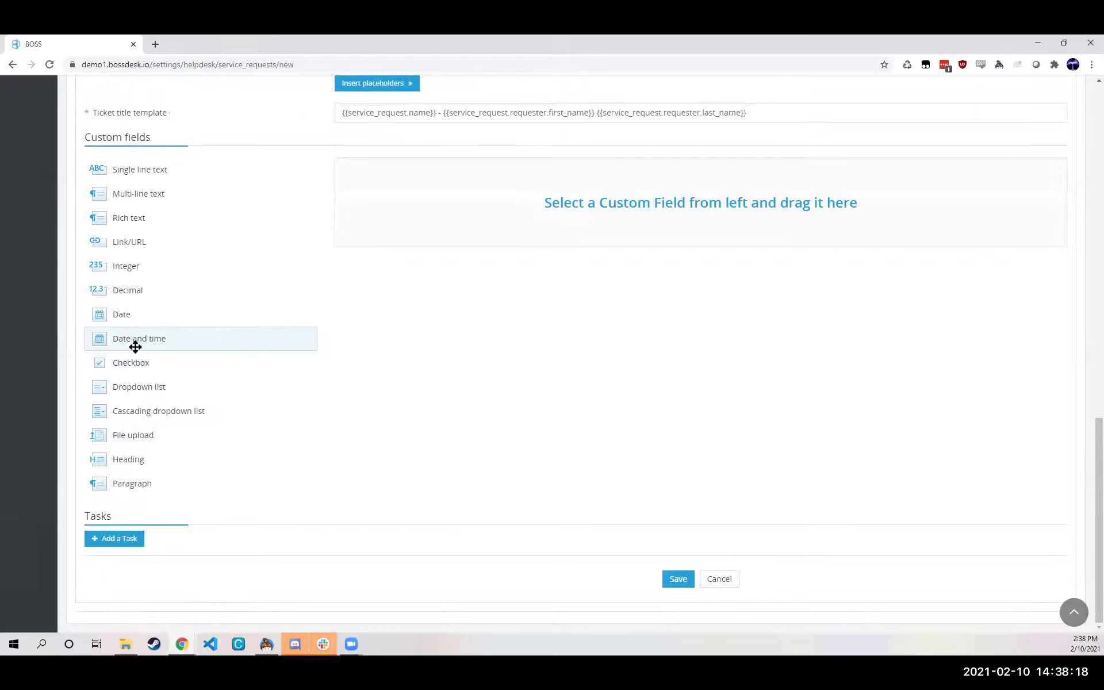
drag(136, 387, 546, 198)
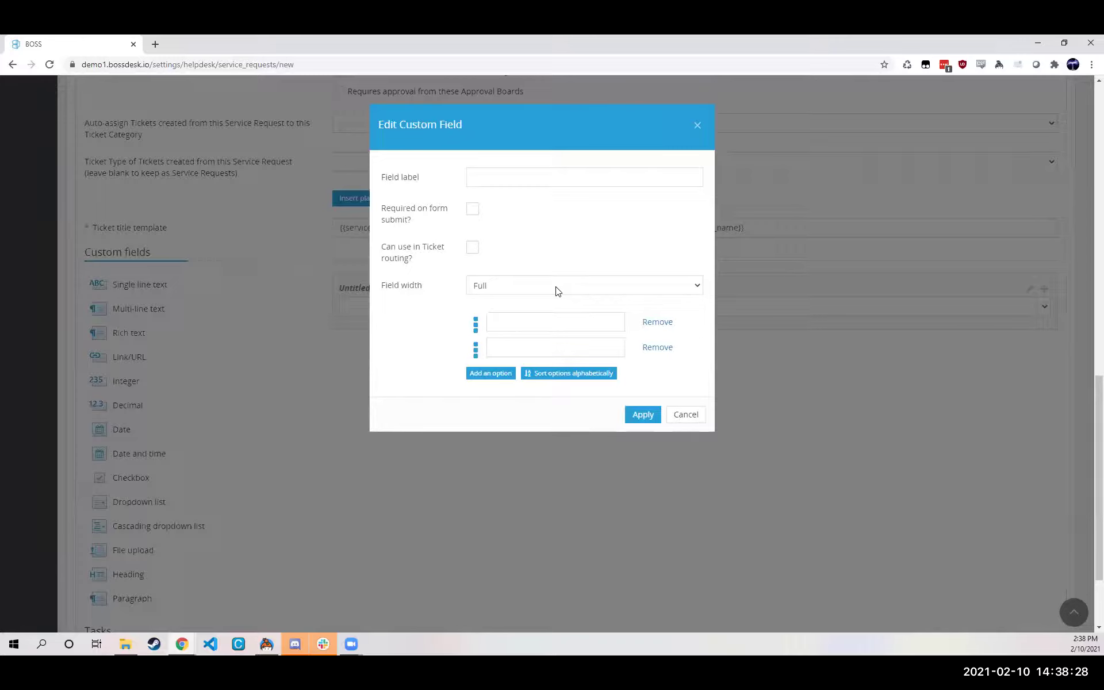
click(509, 322)
click(509, 350)
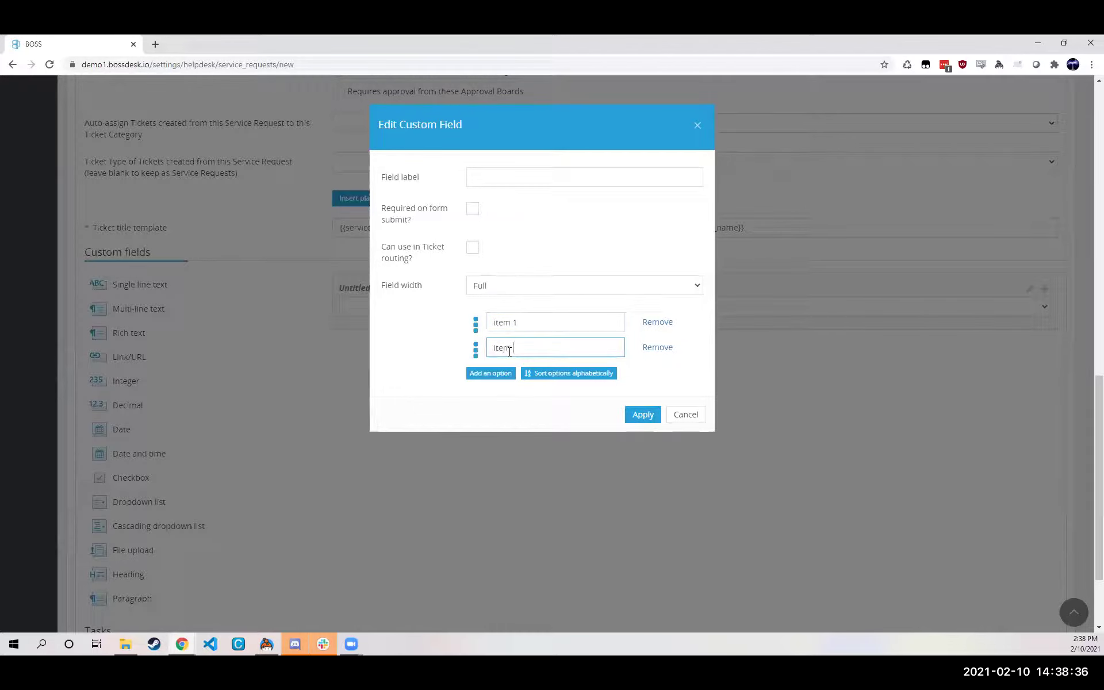
click(506, 375)
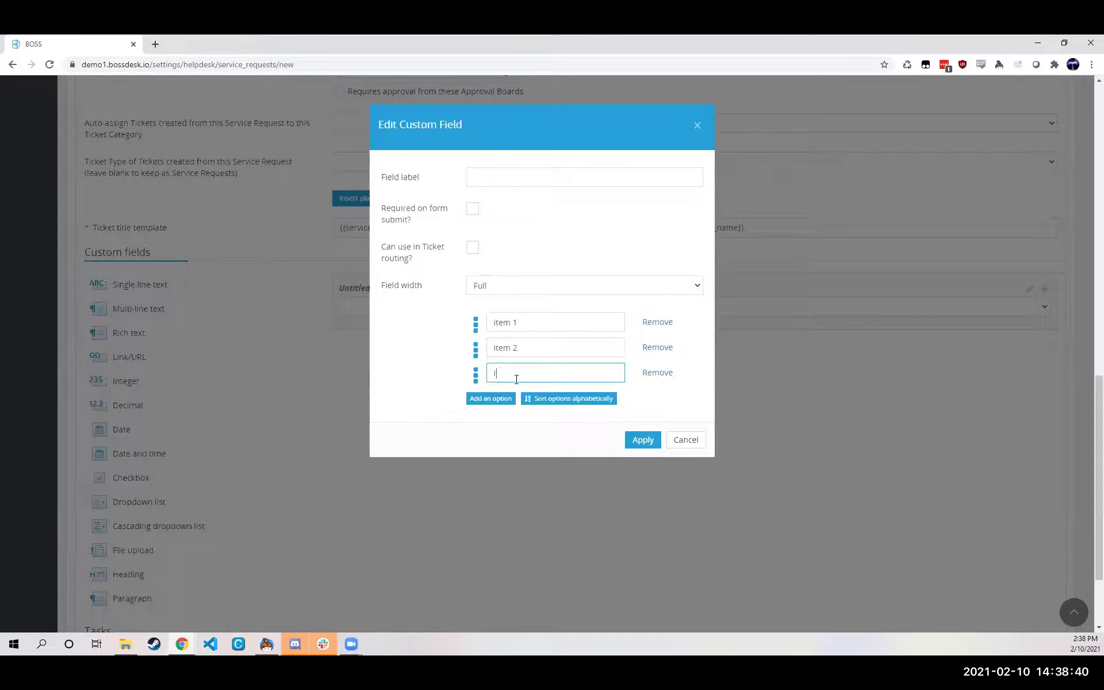
text(Item 3)
click(642, 444)
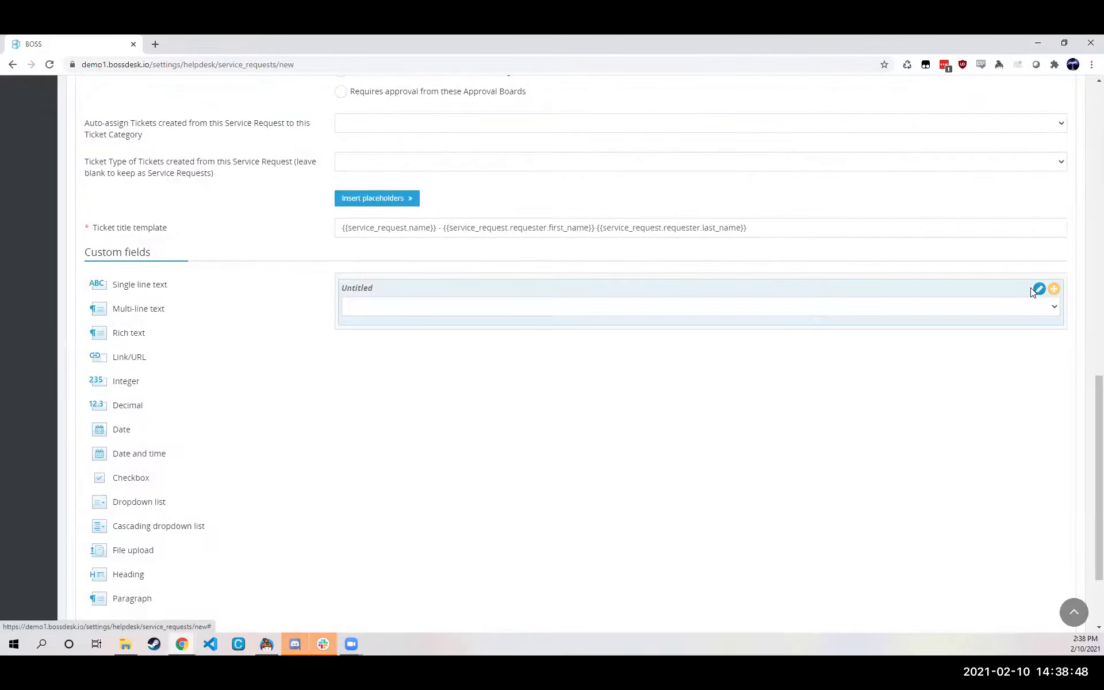
- Reopen the dropdown field's settings and close them without changes
click(1039, 289)
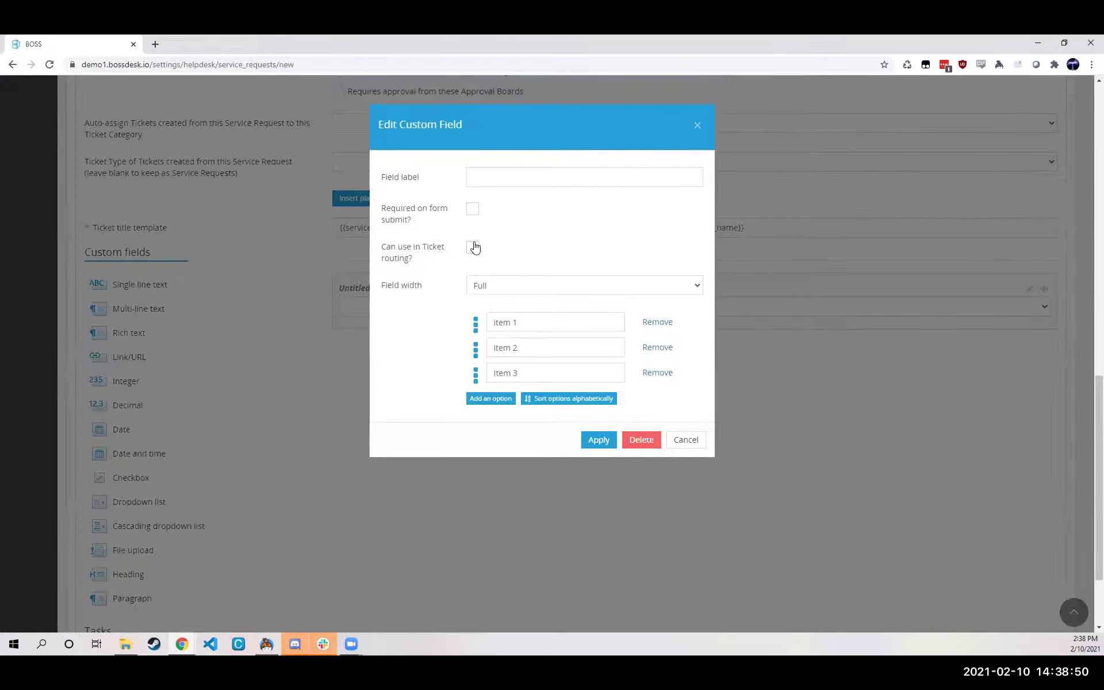
click(697, 127)
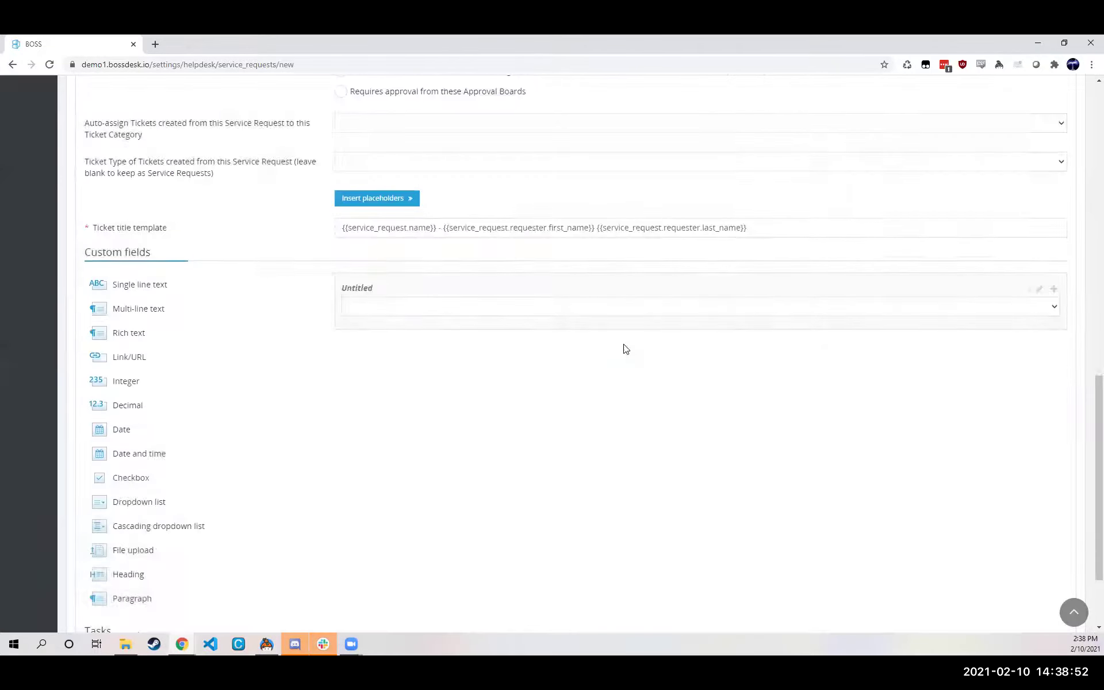
scroll(624, 349, up, 5)
scroll(626, 349, down, 3)
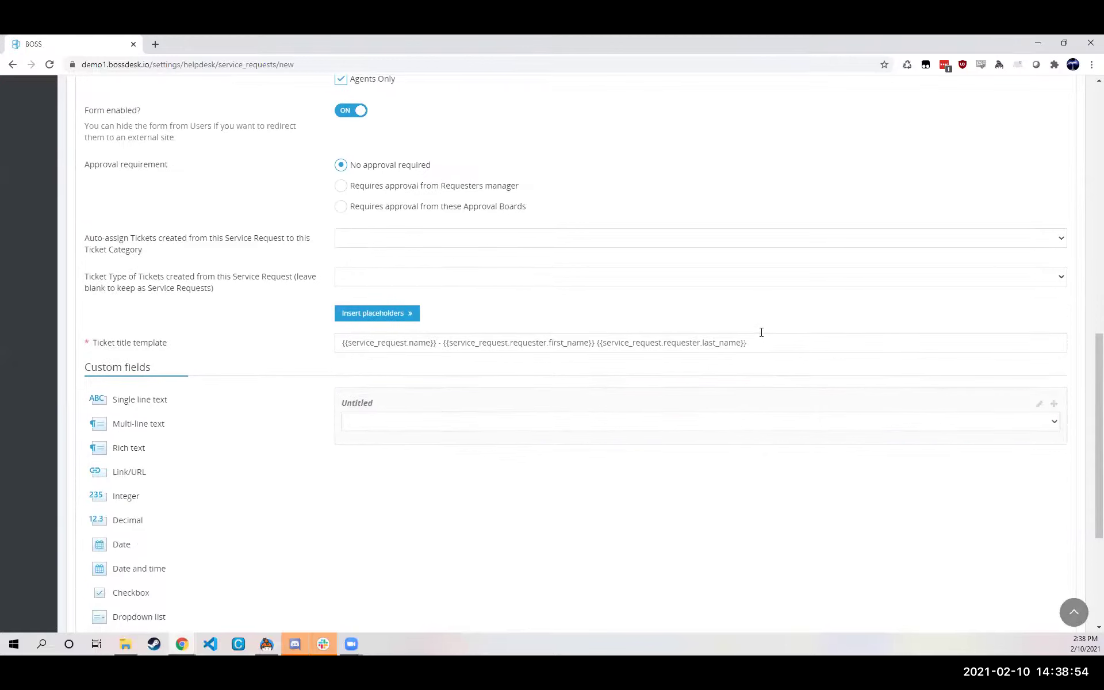
drag(759, 343, 441, 342)
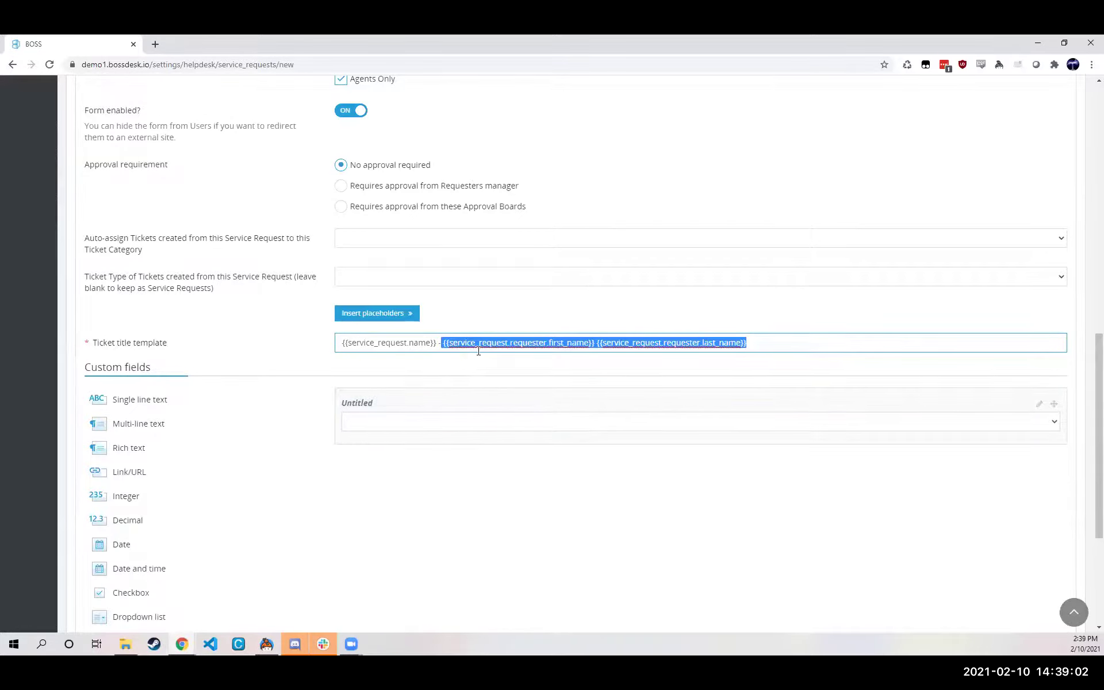
scroll(487, 347, up, 12)
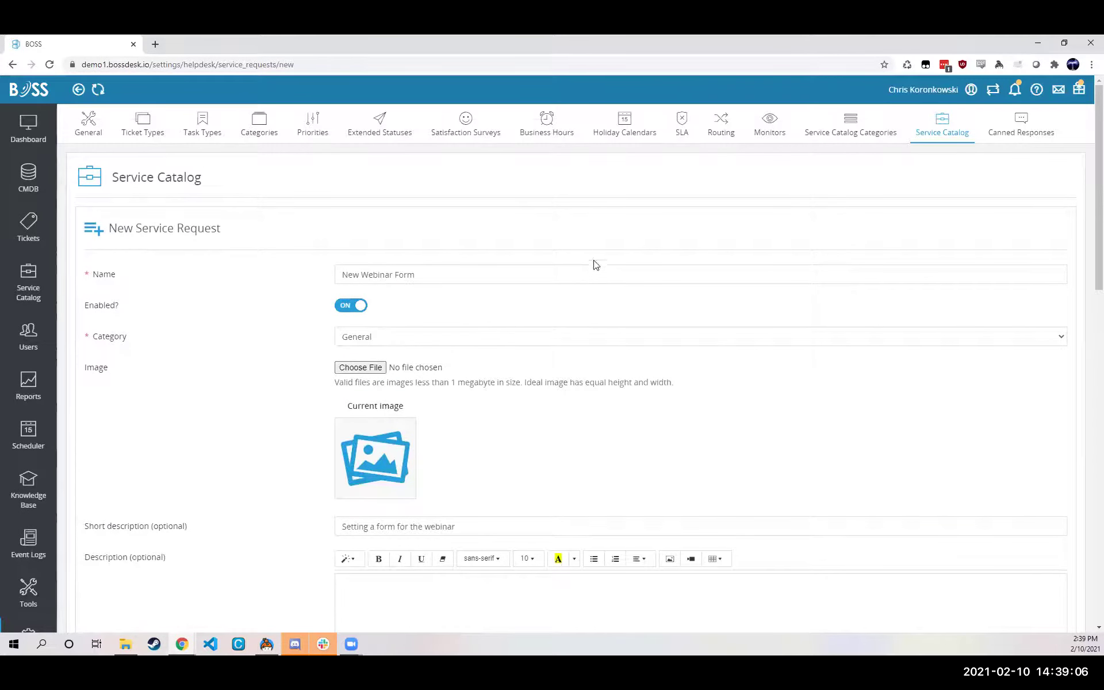
scroll(595, 244, down, 2)
scroll(594, 244, down, 2)
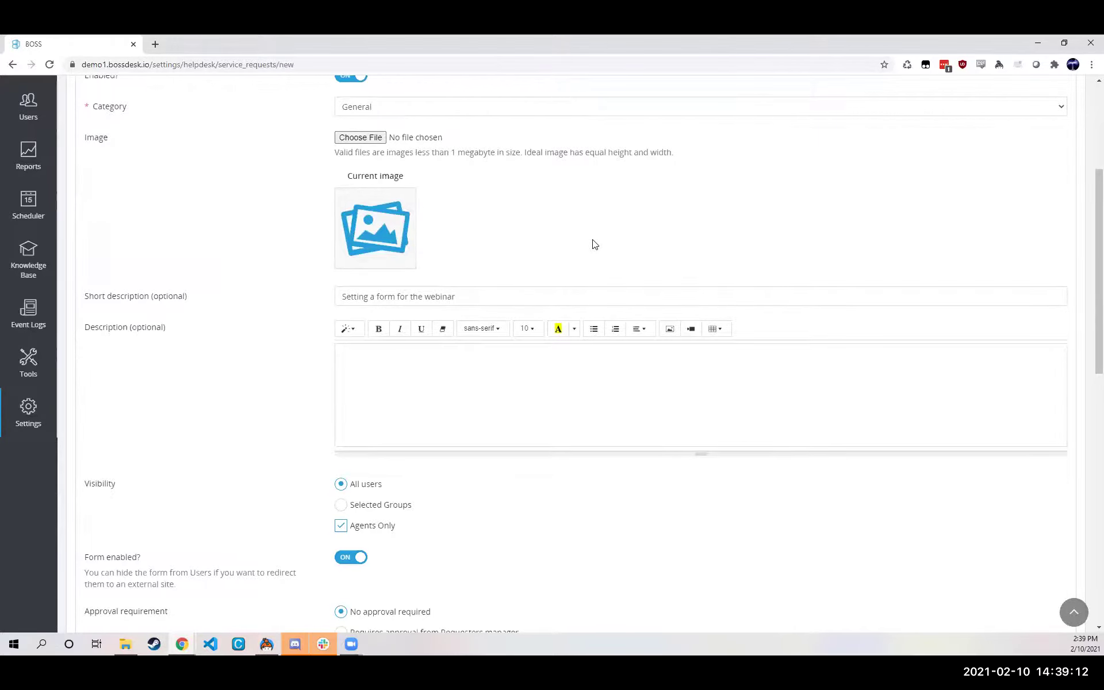
scroll(594, 243, down, 2)
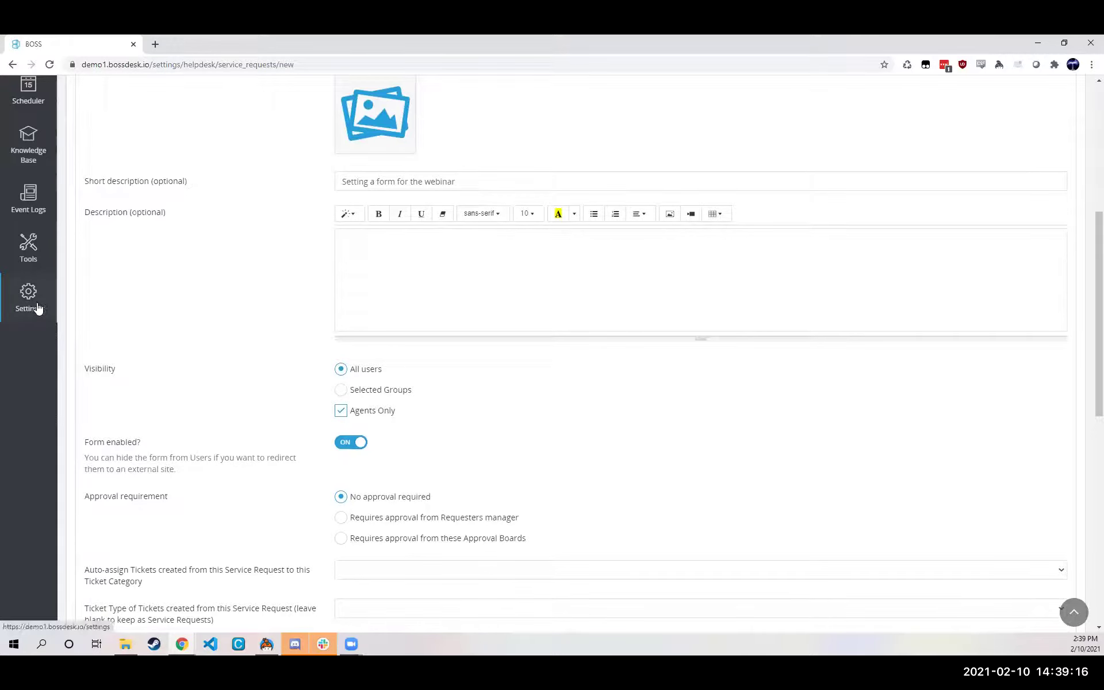
scroll(161, 345, up, 6)
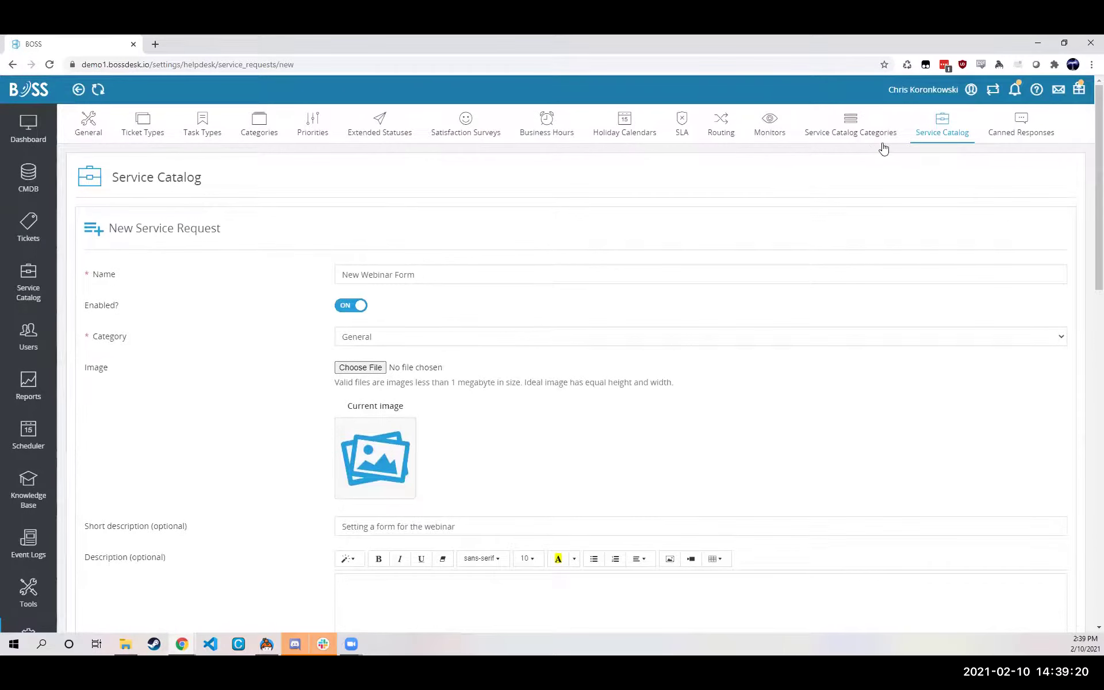
- In the requester portal, view the Printer request and the watched GA Virtual Learning Demo ticket
click(995, 95)
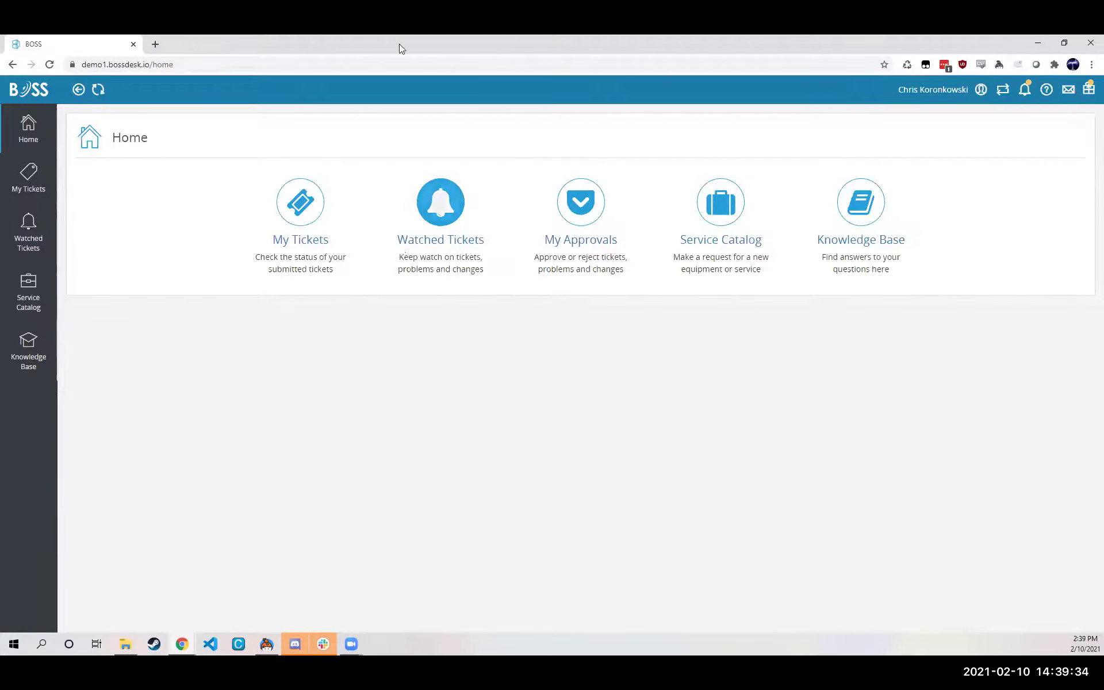
click(316, 221)
click(257, 229)
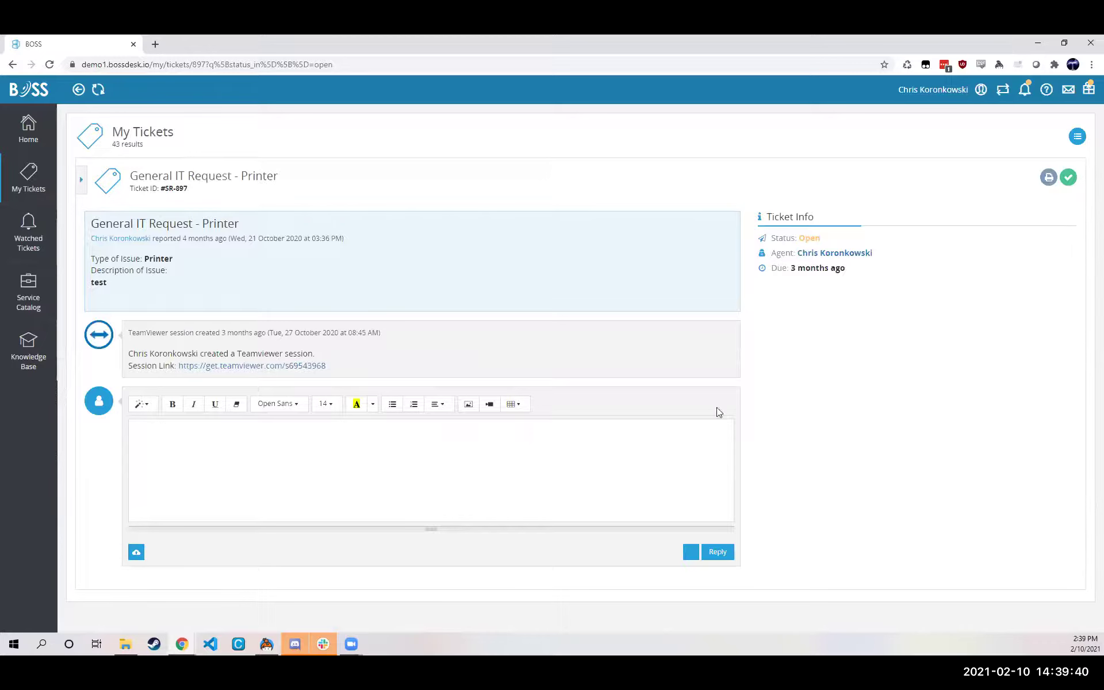
click(25, 129)
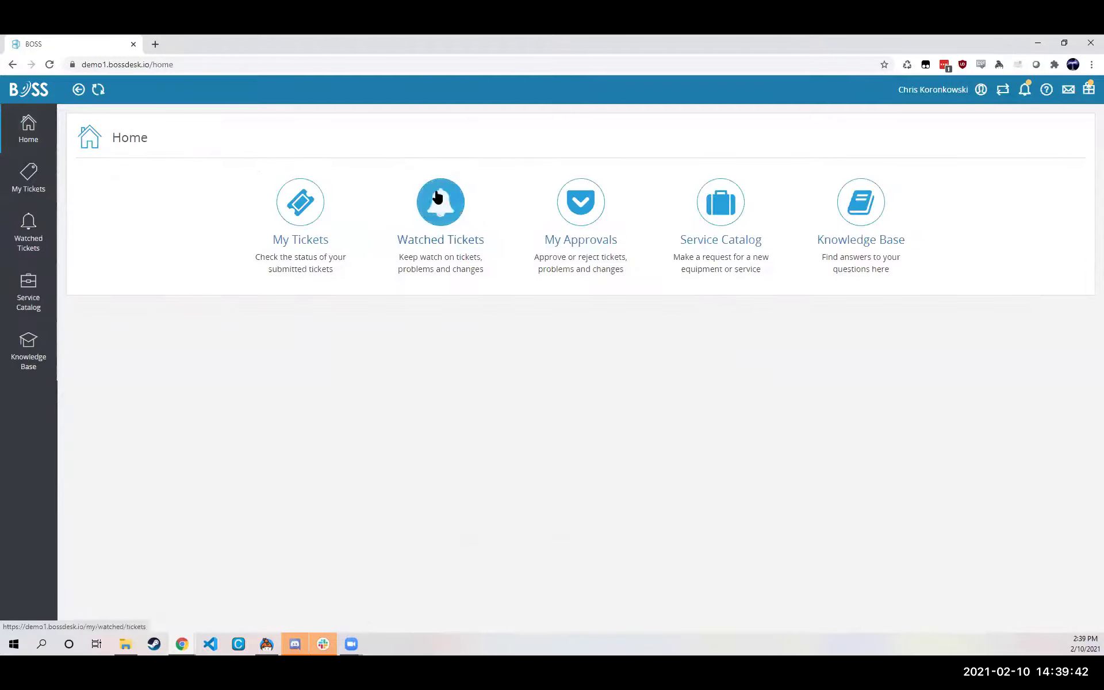
click(448, 209)
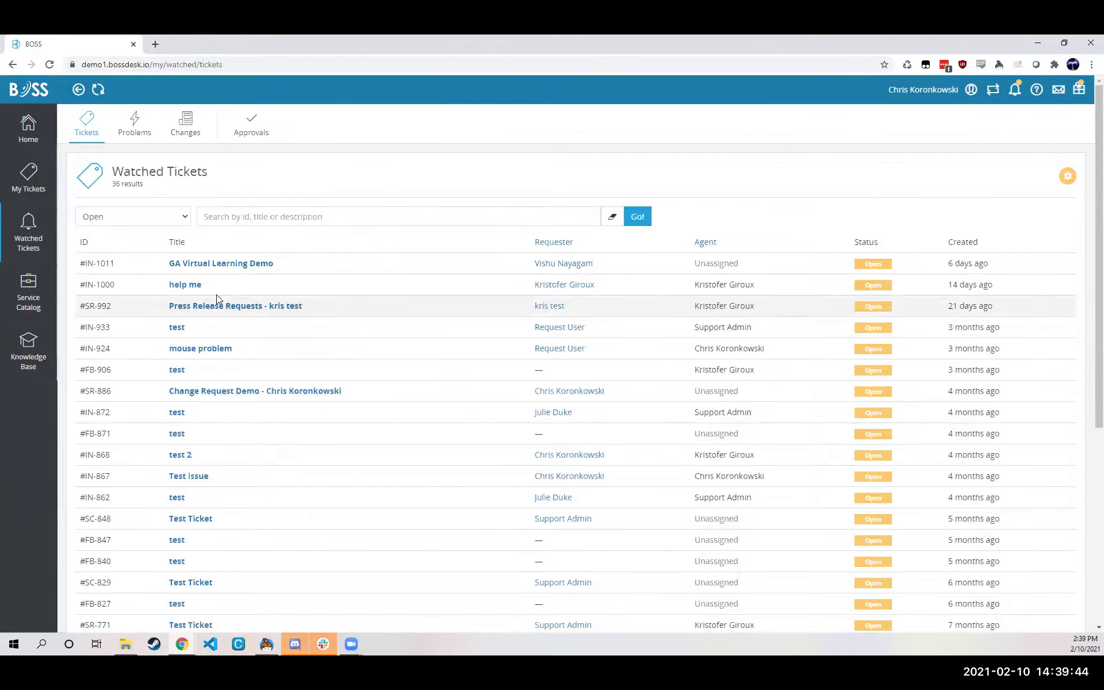
click(233, 266)
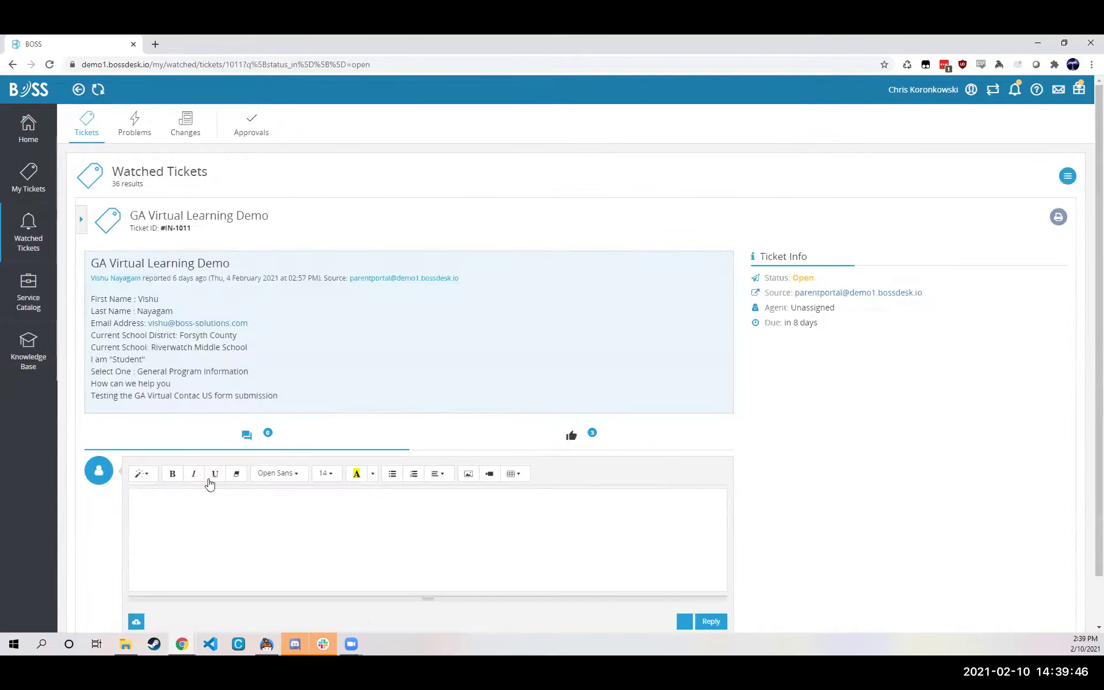
click(40, 147)
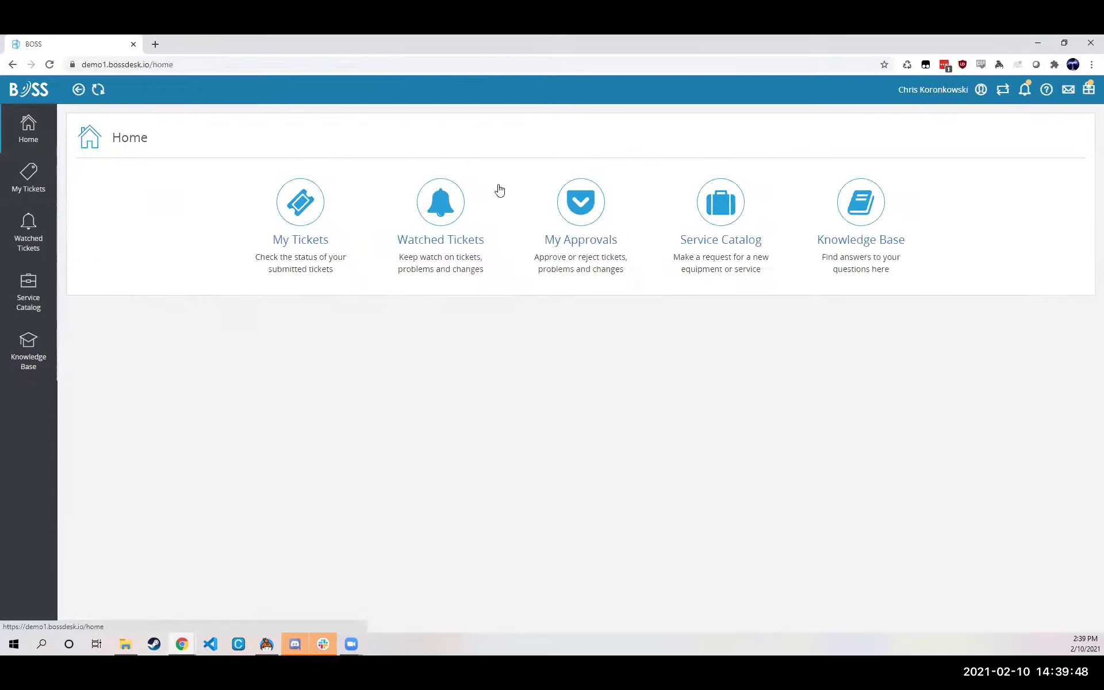
- Review the #IN-1011 approval, service catalog categories and knowledge base articles, then return to agent view
click(579, 204)
click(273, 265)
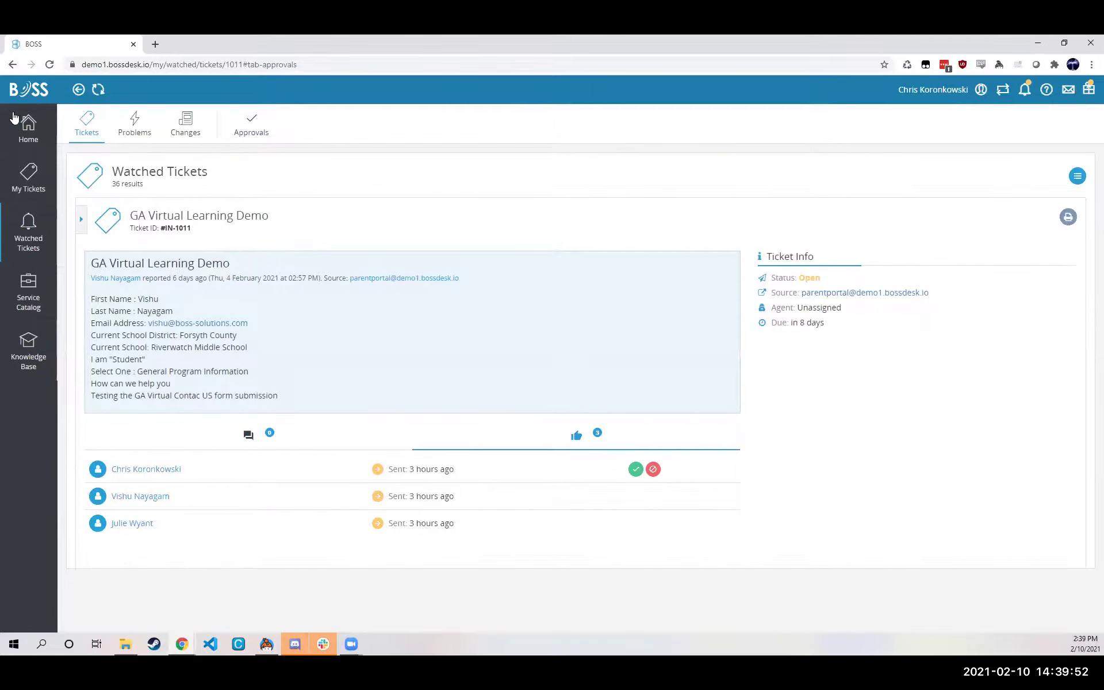
click(15, 129)
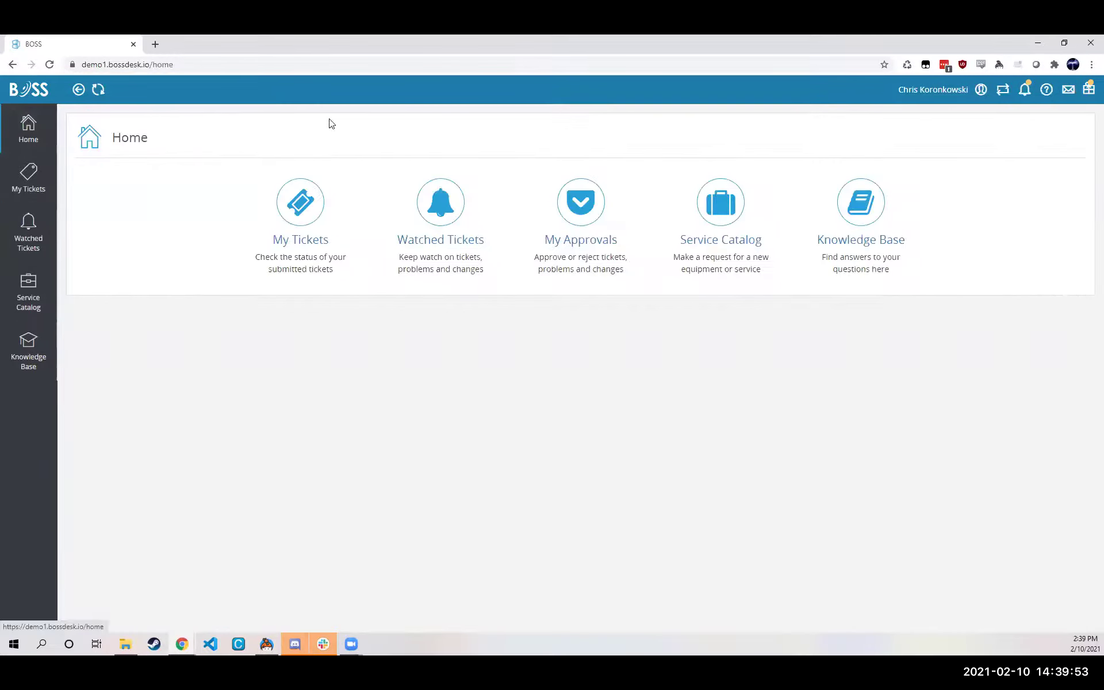
click(724, 202)
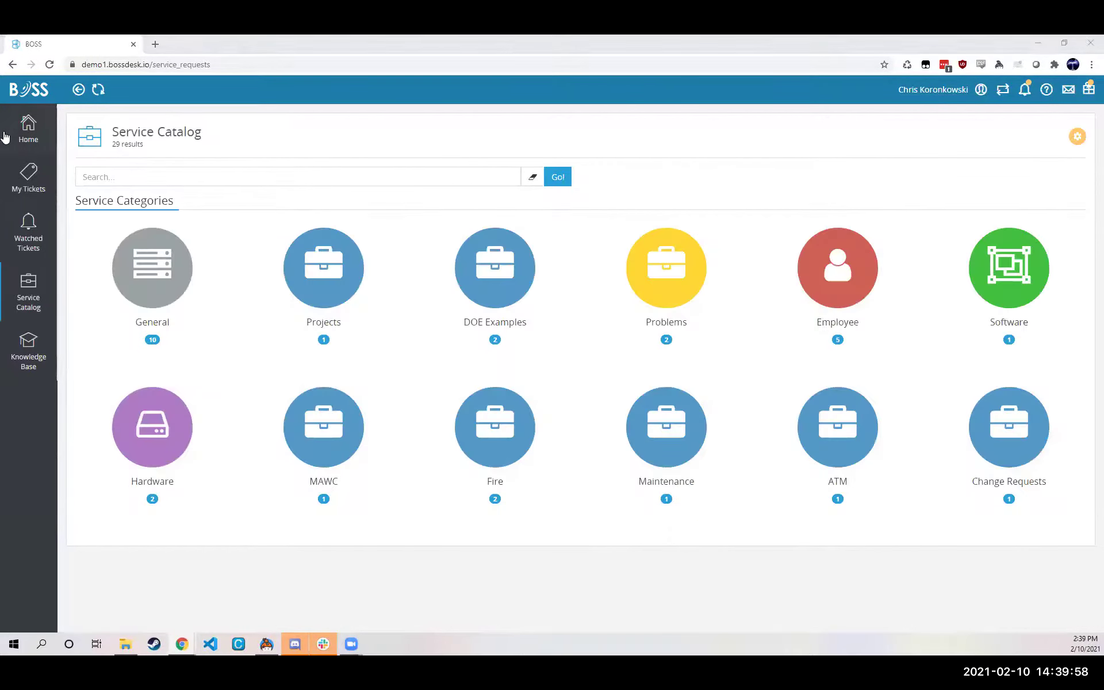
click(17, 135)
click(847, 217)
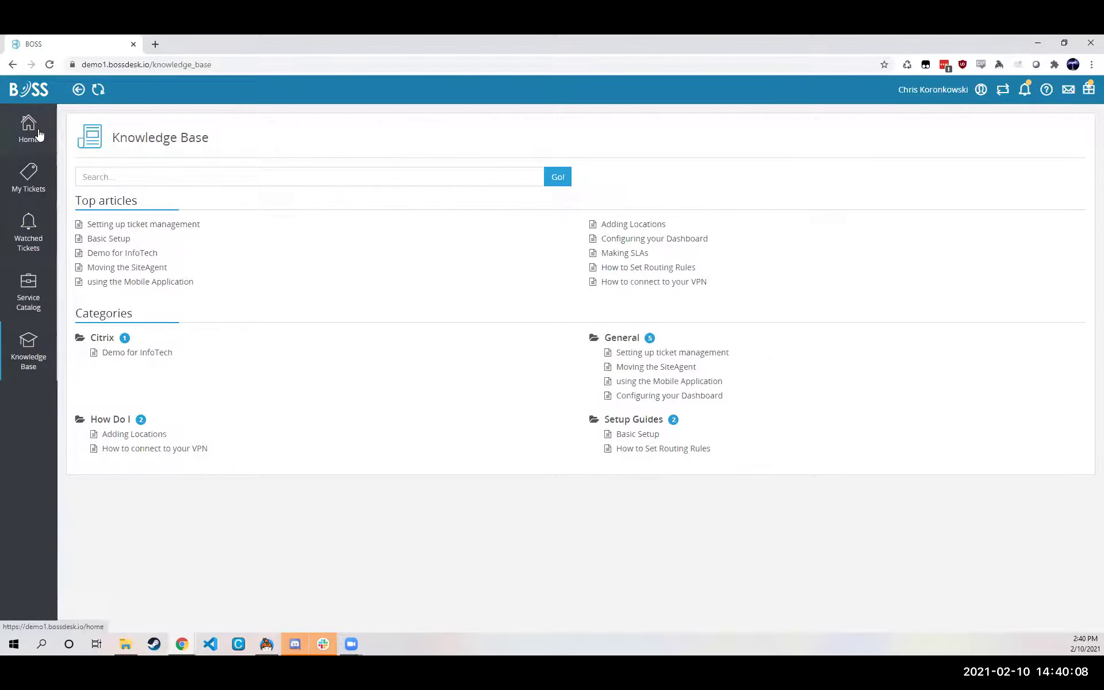
click(1004, 93)
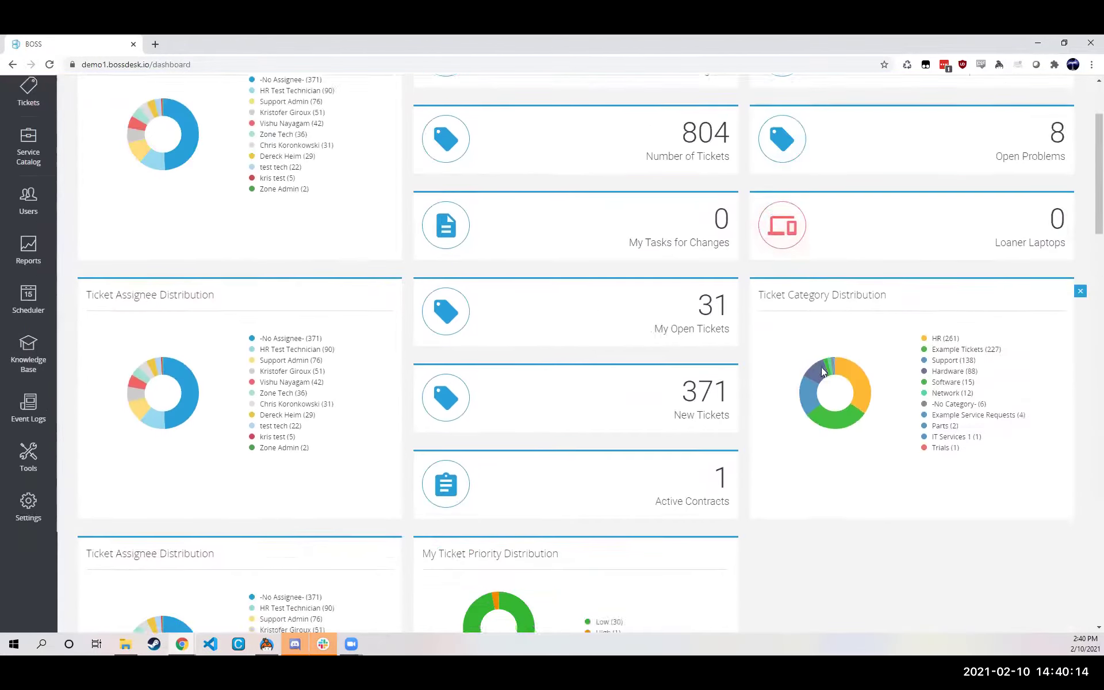
- Look over the agent dashboard and helpdesk tickets list, then bring up the settings overview
scroll(822, 367, up, 2)
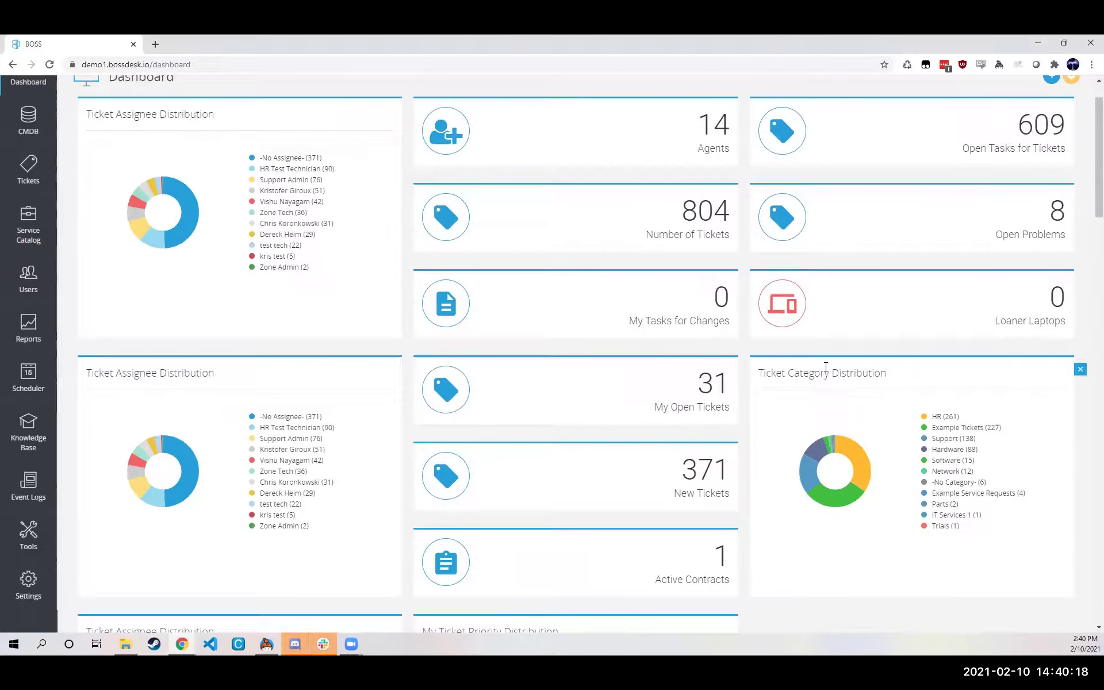
scroll(516, 350, up, 1)
scroll(162, 370, down, 1)
scroll(142, 327, up, 1)
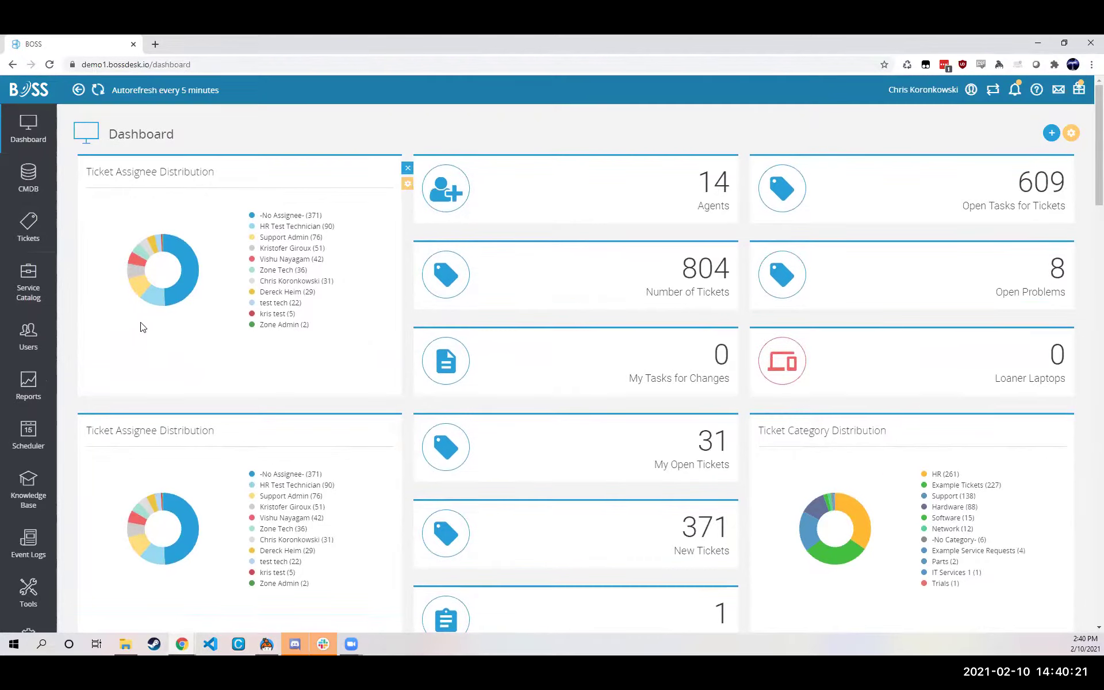
click(39, 241)
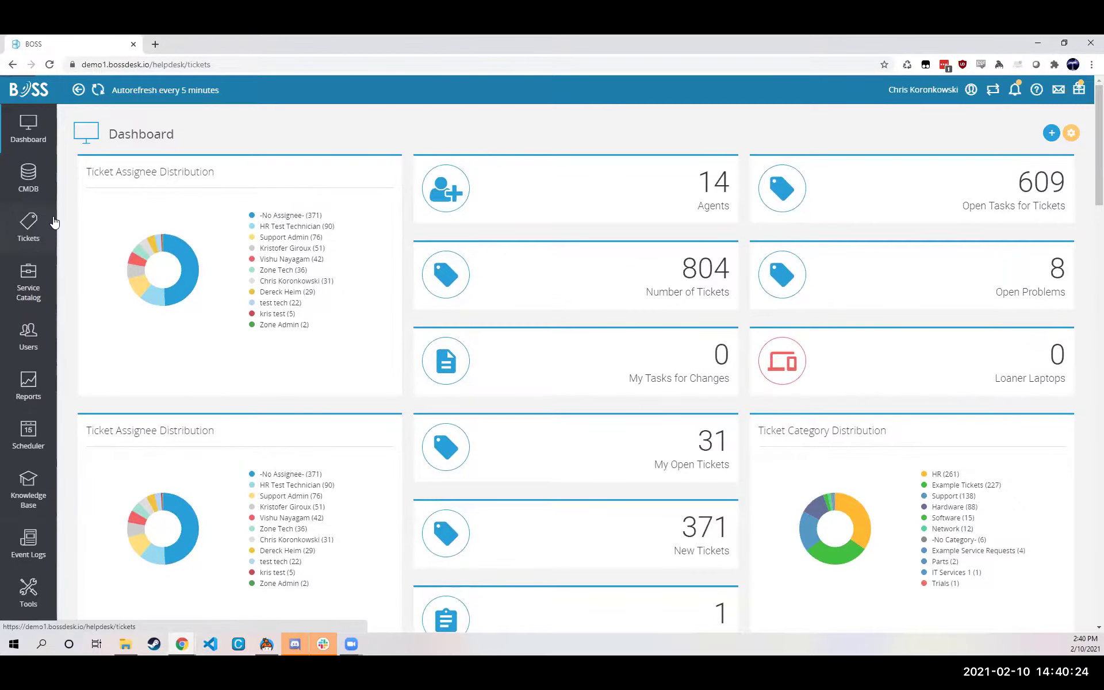
scroll(863, 284, down, 1)
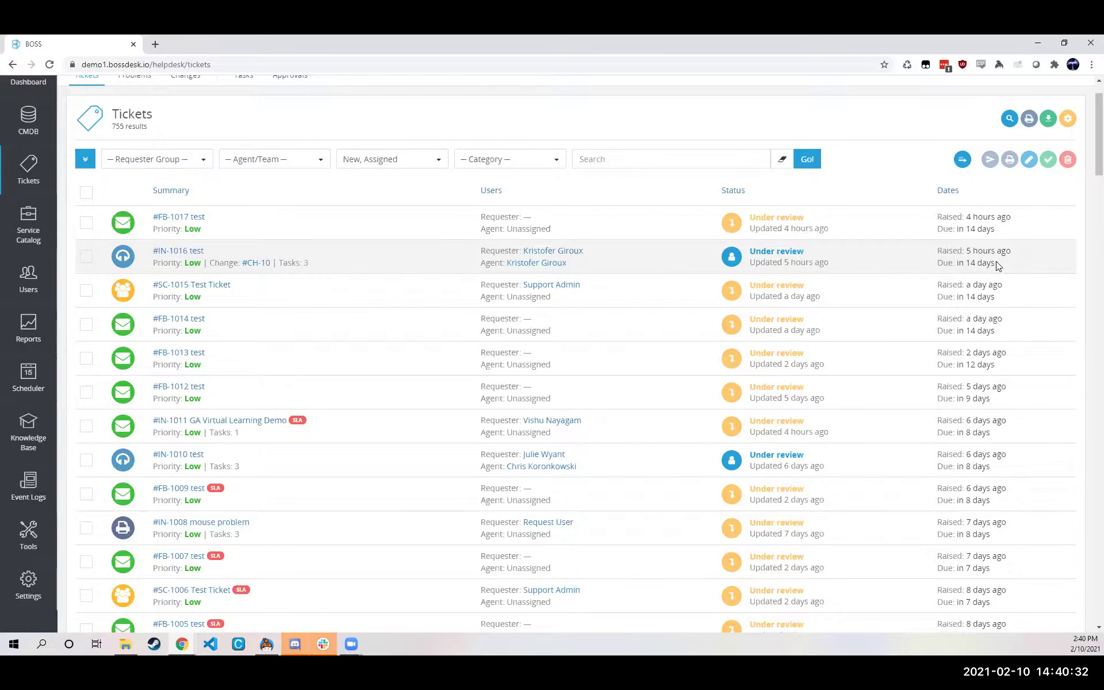
scroll(211, 413, down, 2)
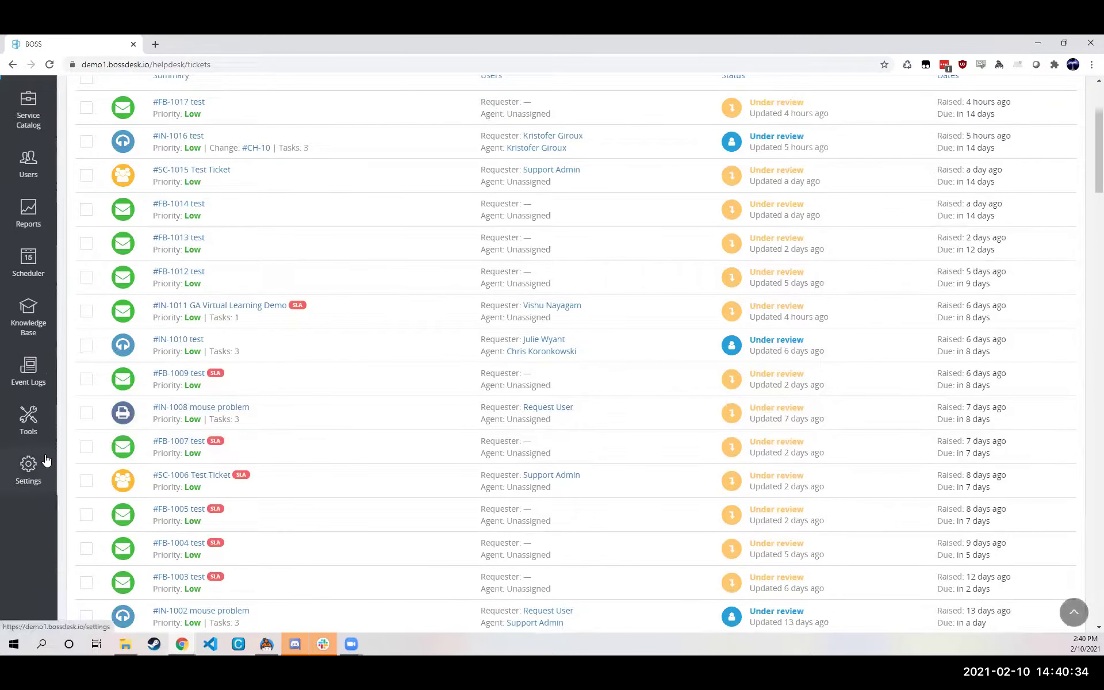
click(55, 460)
scroll(626, 365, down, 3)
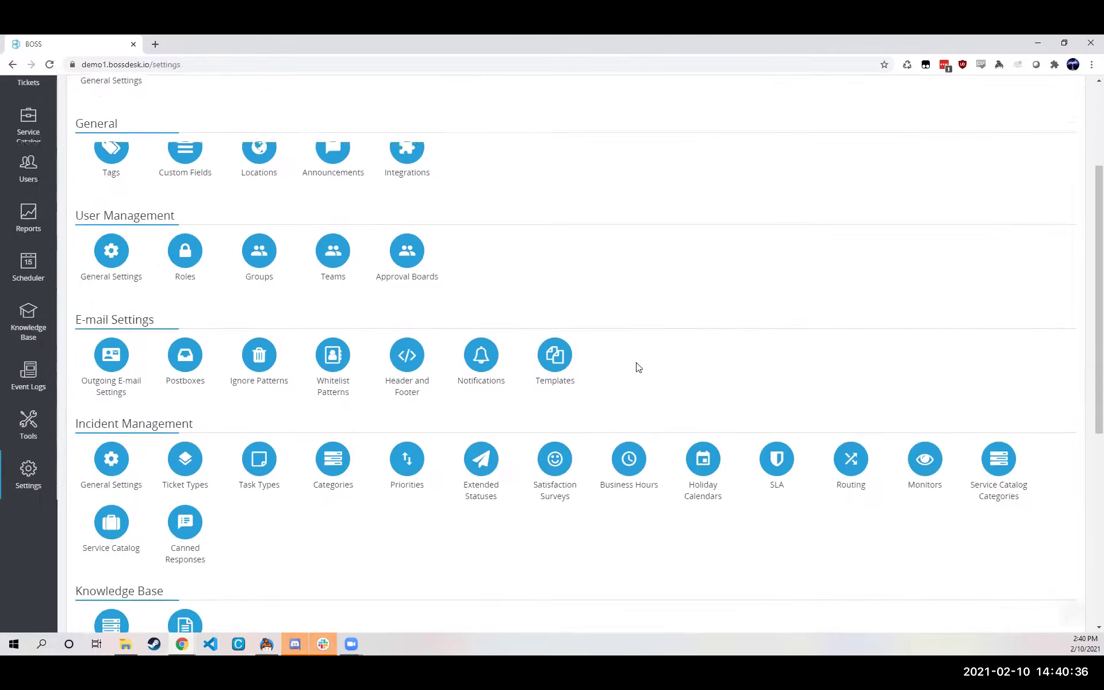
- Edit the General Ticket SLA and review its six category conditions and priority targets
click(778, 452)
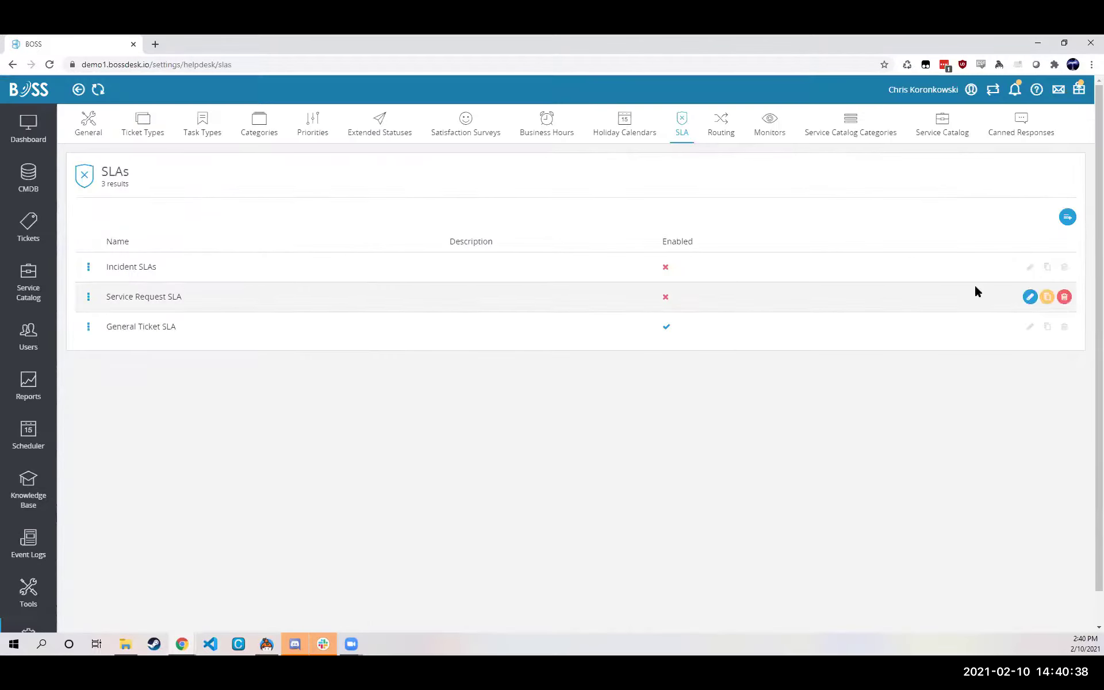
click(1031, 328)
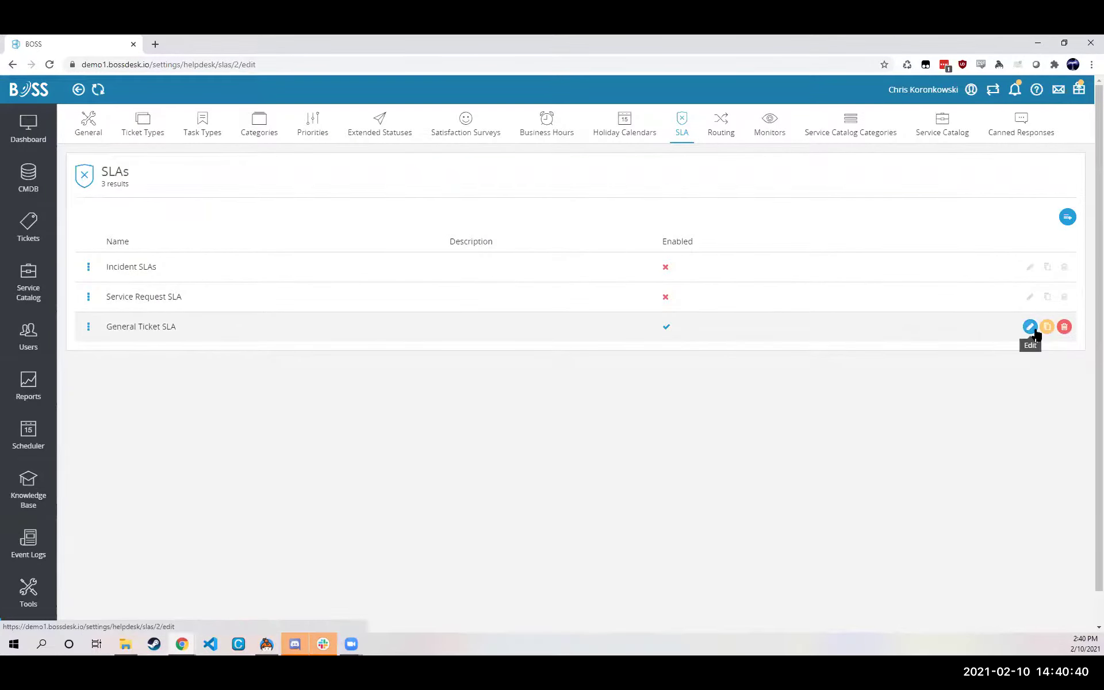
scroll(742, 298, down, 5)
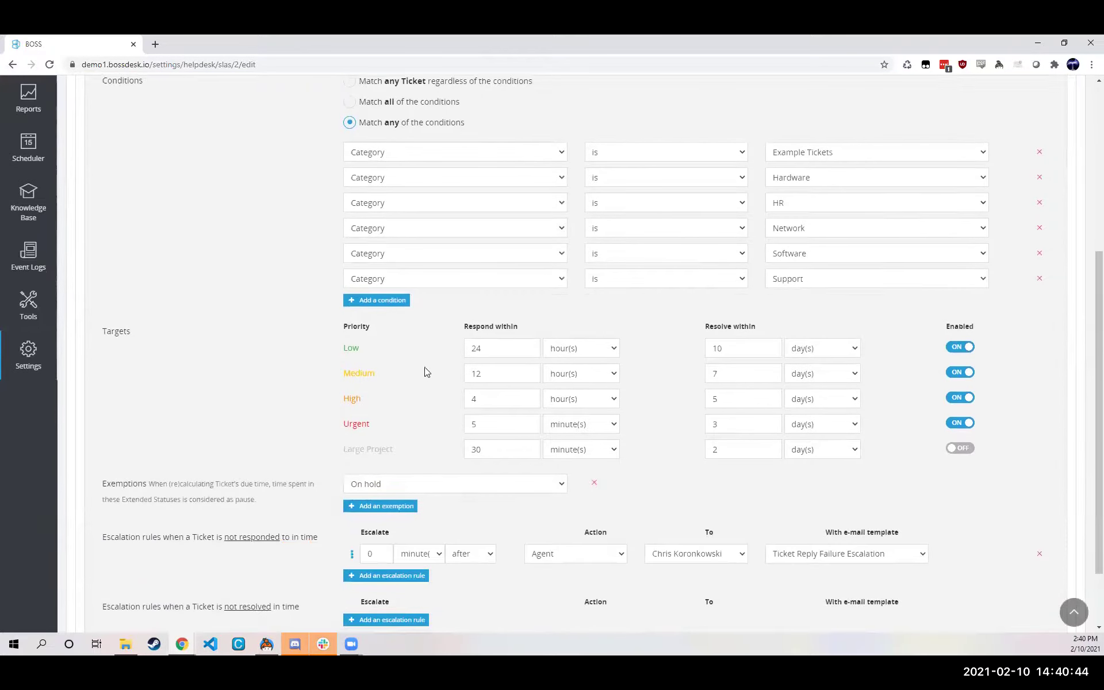
scroll(423, 432, down, 1)
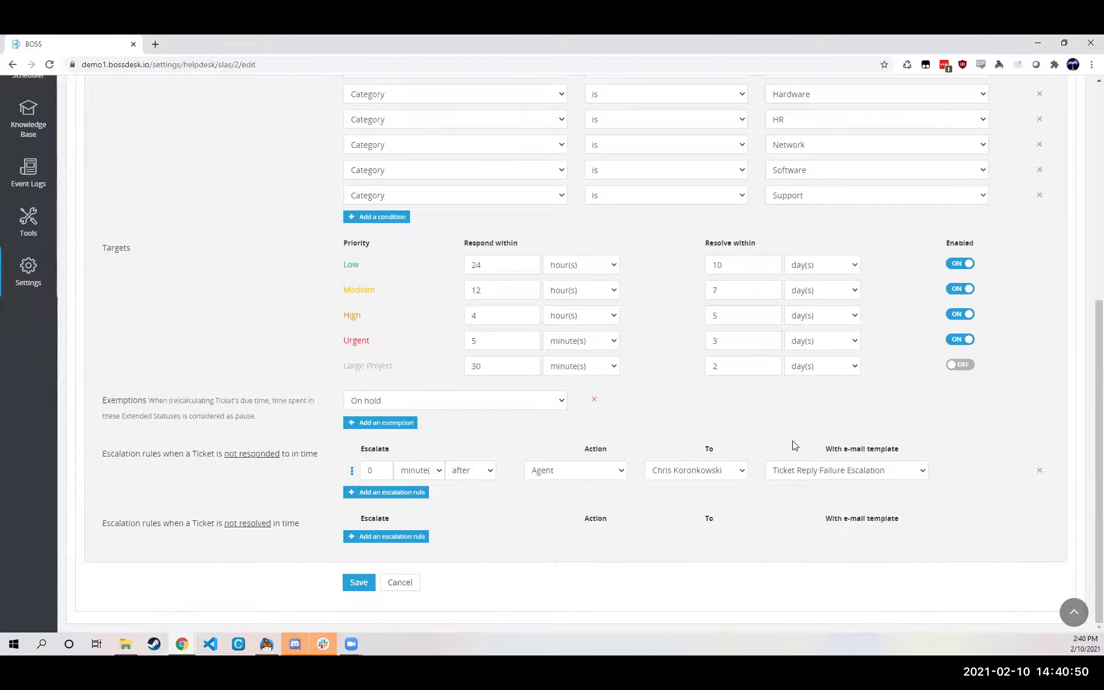
scroll(788, 455, up, 1)
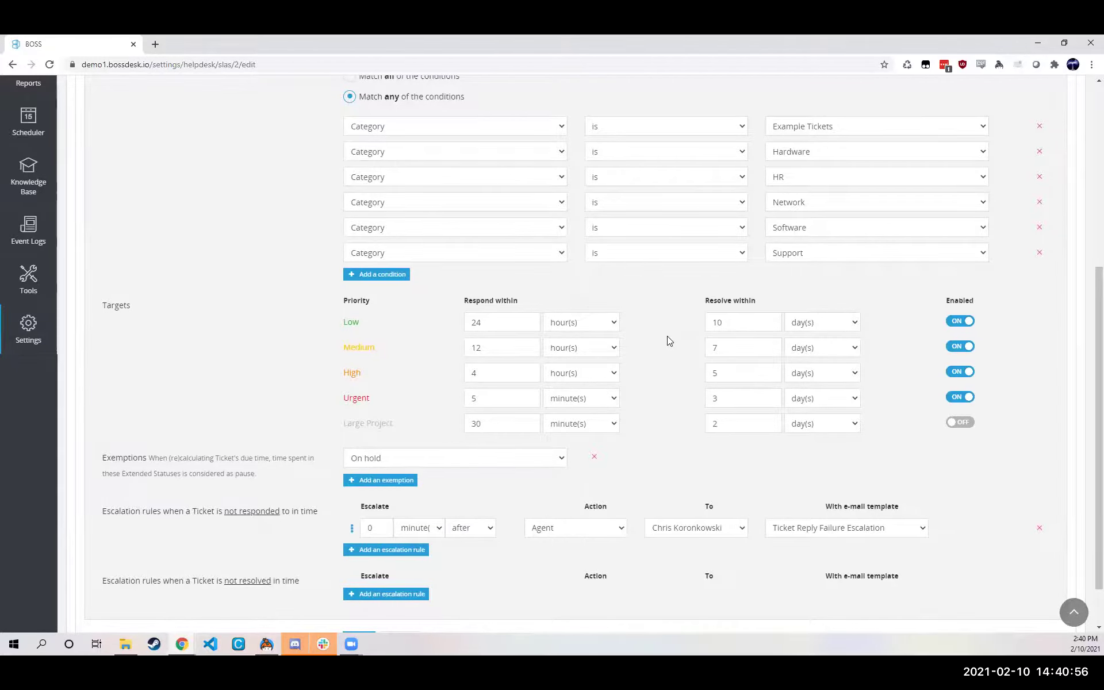
scroll(650, 337, up, 4)
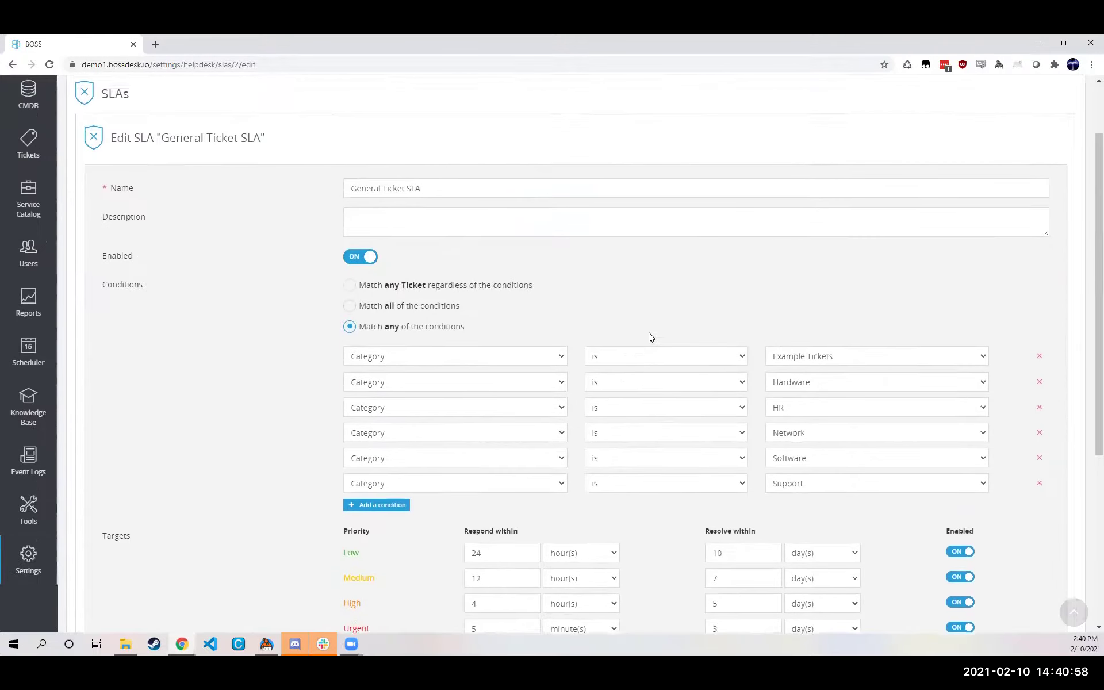
scroll(650, 337, up, 1)
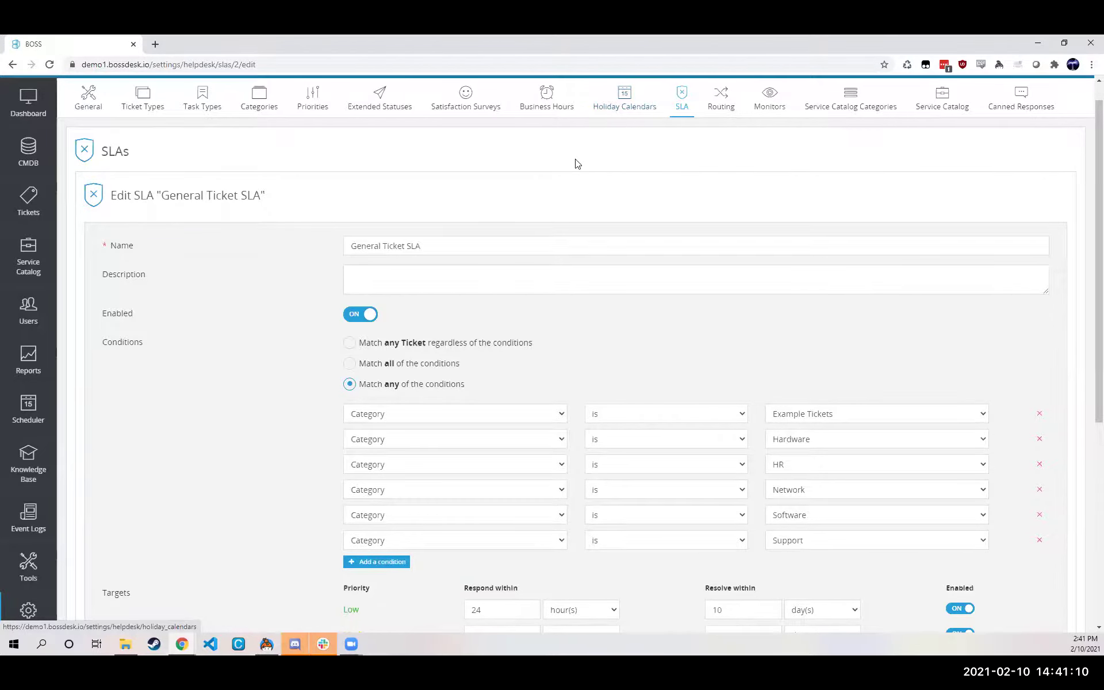
scroll(575, 164, up, 1)
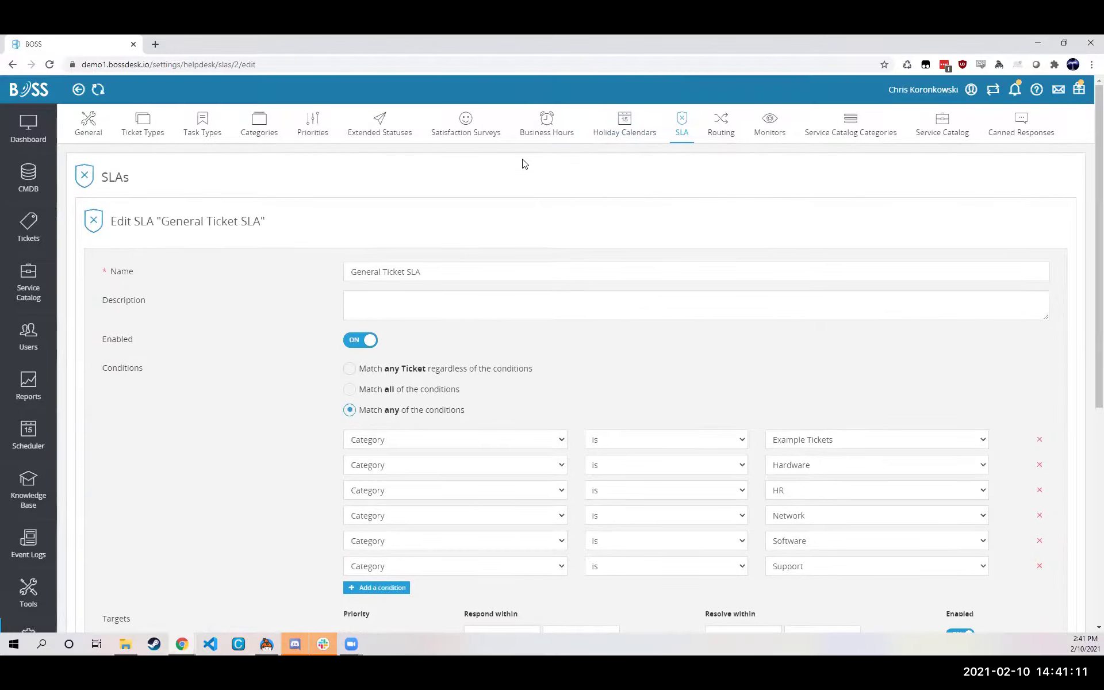
- Review the Satisfaction Surveys settings: the every-N-tickets frequency and custom survey questions
click(477, 133)
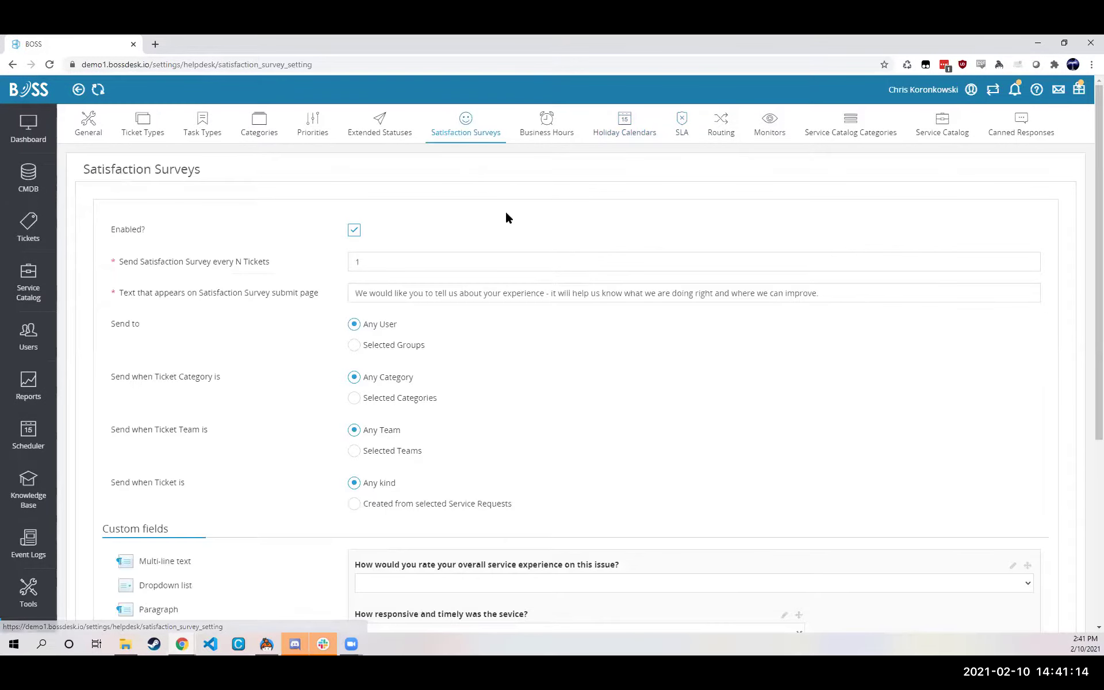
scroll(506, 212, down, 4)
scroll(487, 199, up, 2)
click(374, 148)
scroll(360, 195, down, 2)
scroll(609, 398, down, 1)
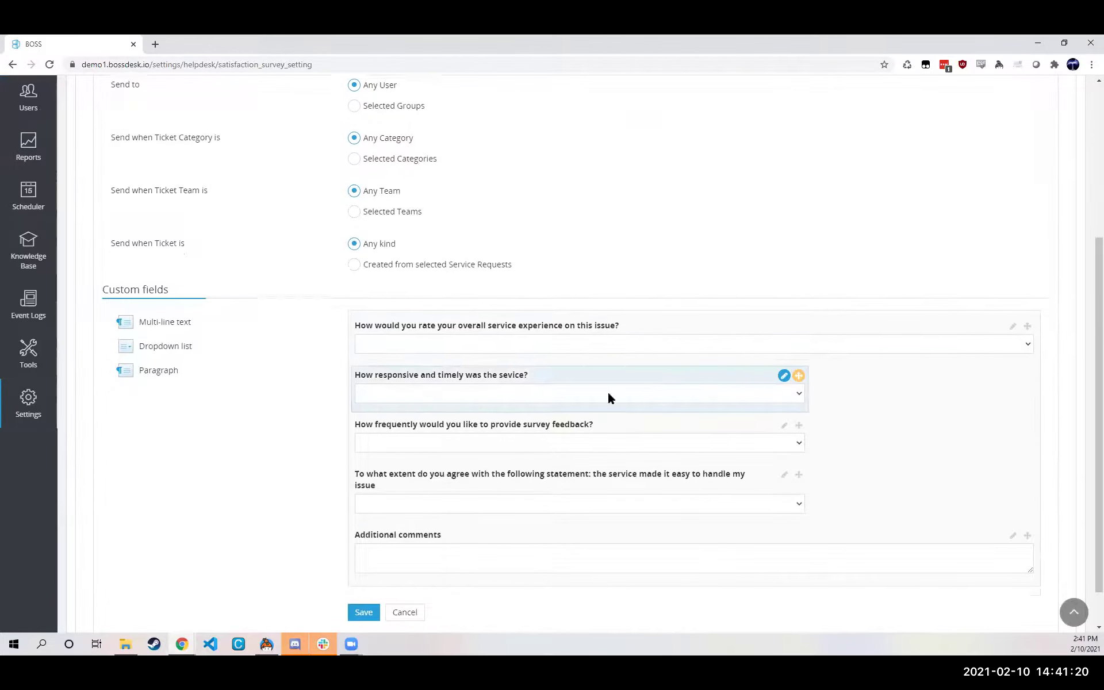
scroll(607, 397, down, 1)
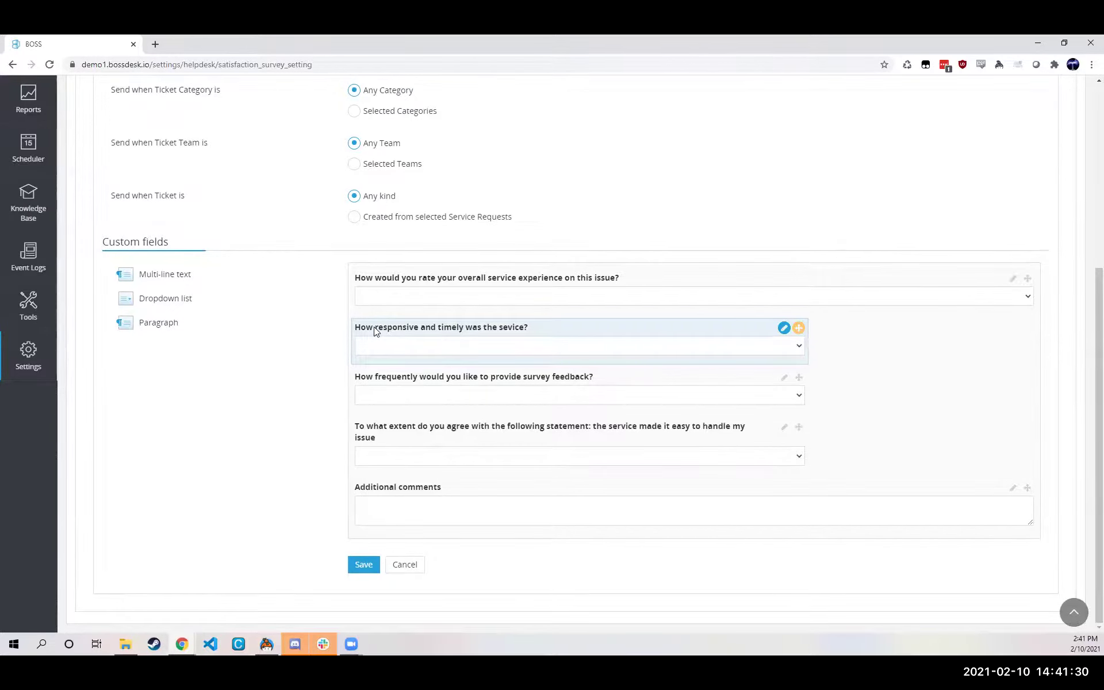
scroll(428, 341, up, 3)
scroll(428, 342, up, 2)
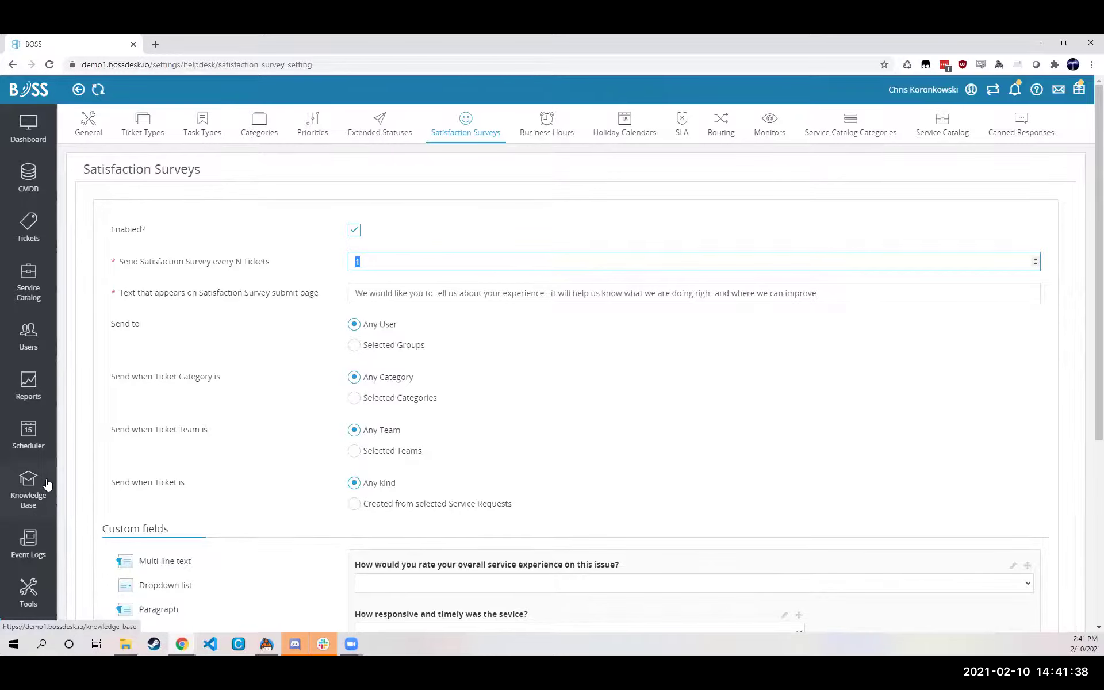
scroll(44, 472, down, 1)
- Browse the ticket reports, then bring up the CMDB configuration items list
click(37, 343)
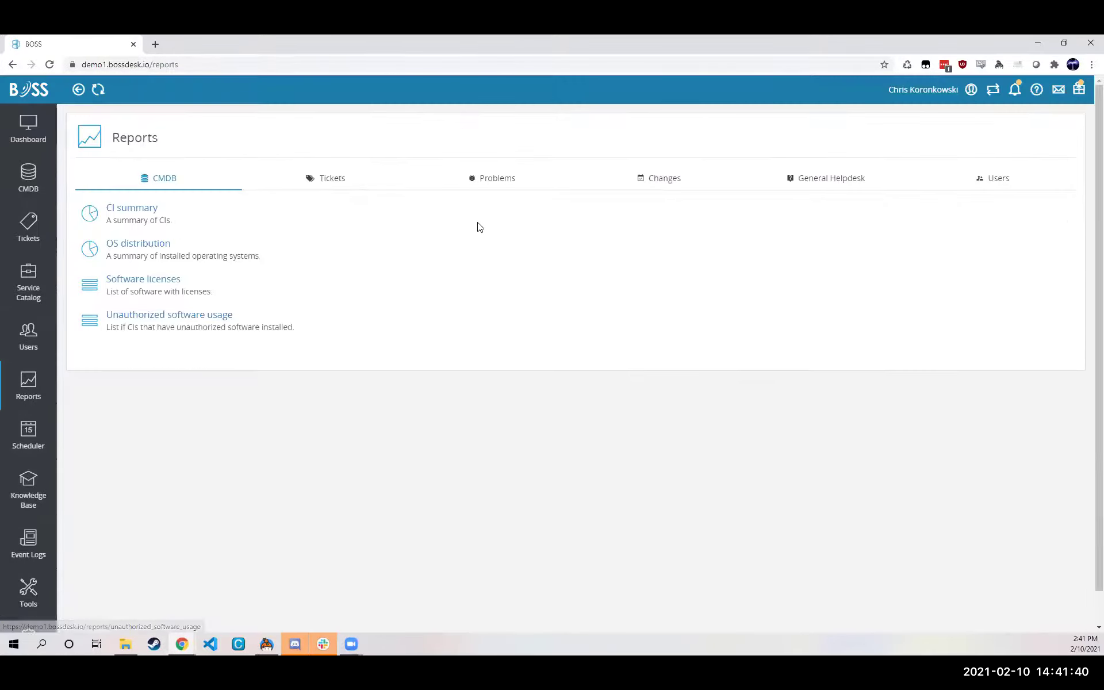
click(328, 177)
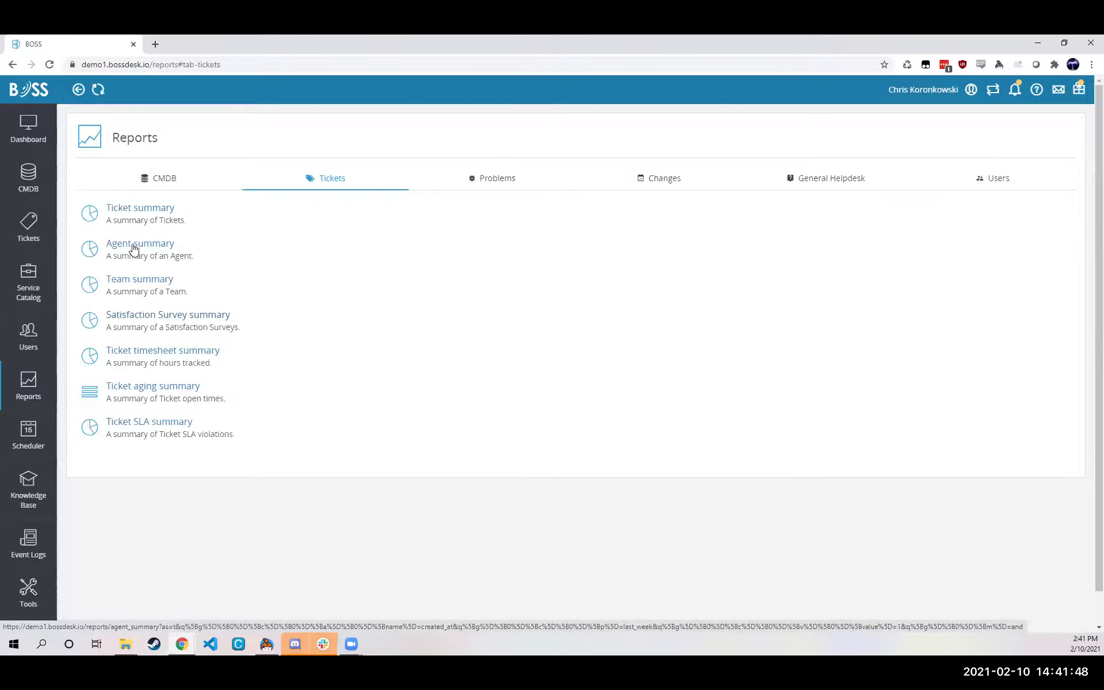
click(39, 192)
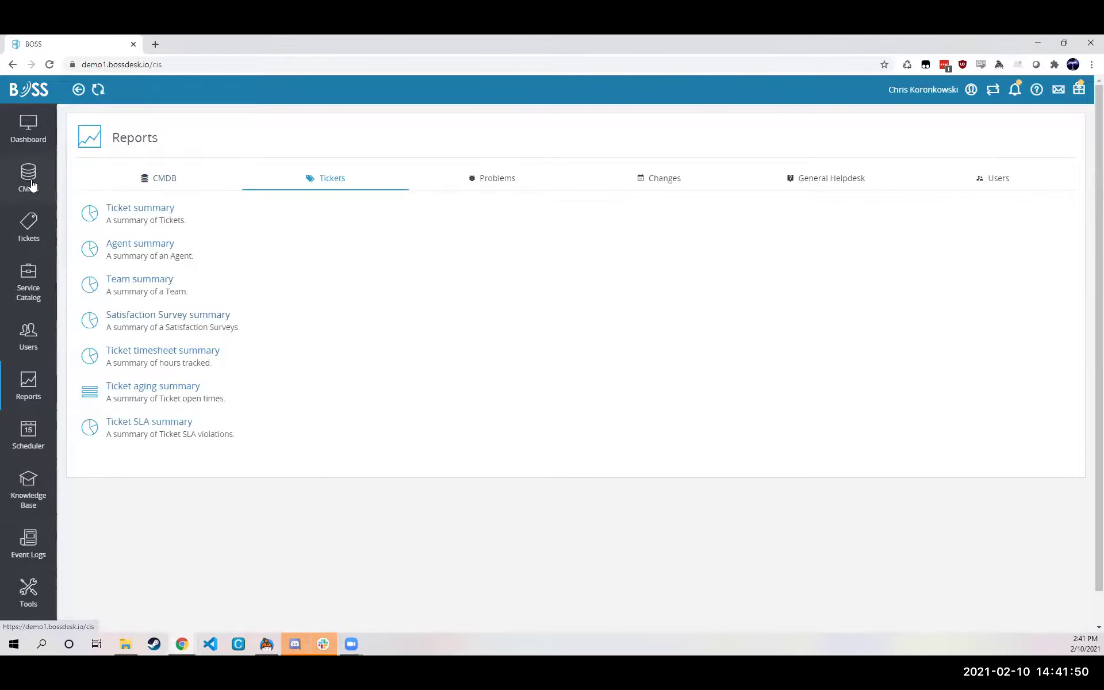
scroll(443, 173, down, 2)
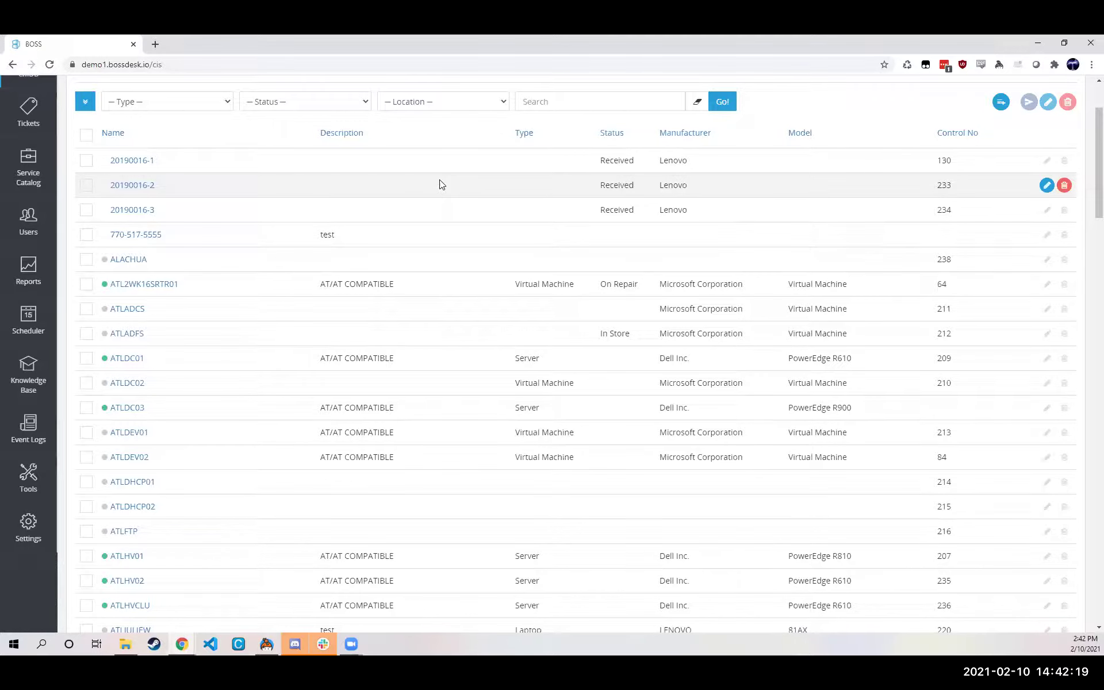
click(145, 287)
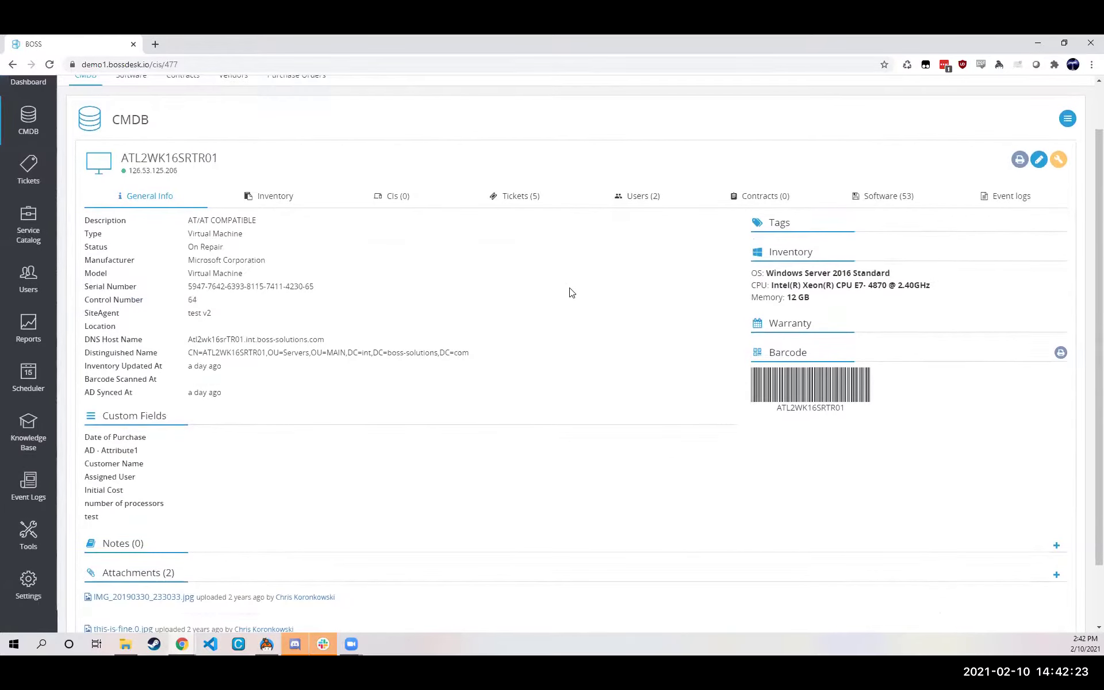
click(637, 200)
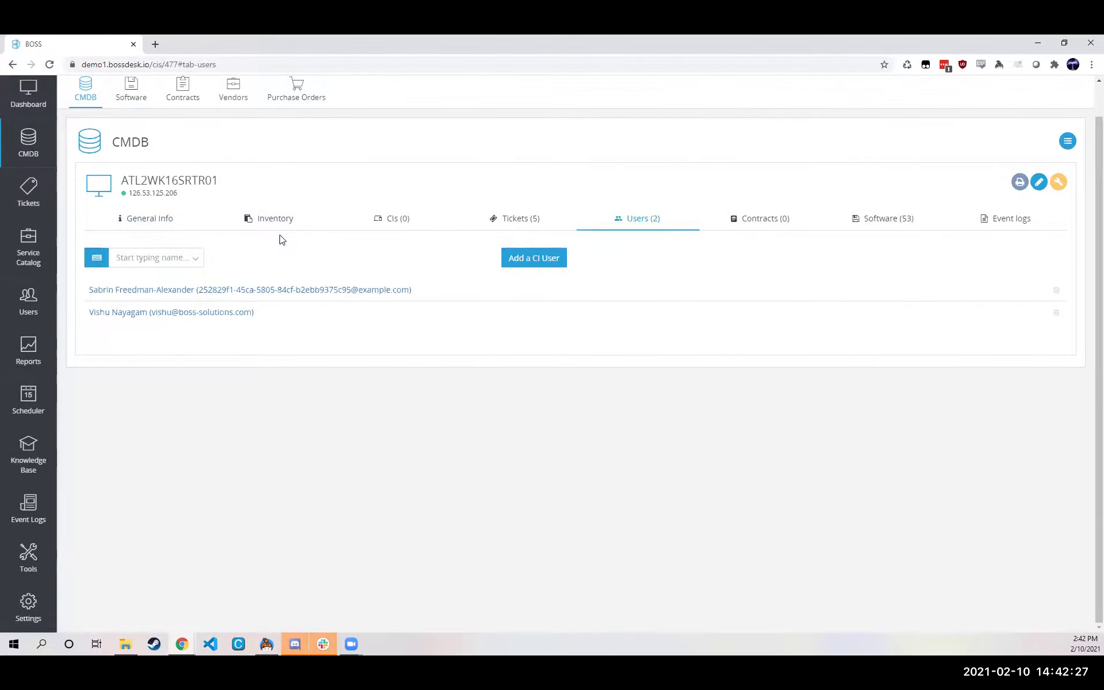
click(158, 223)
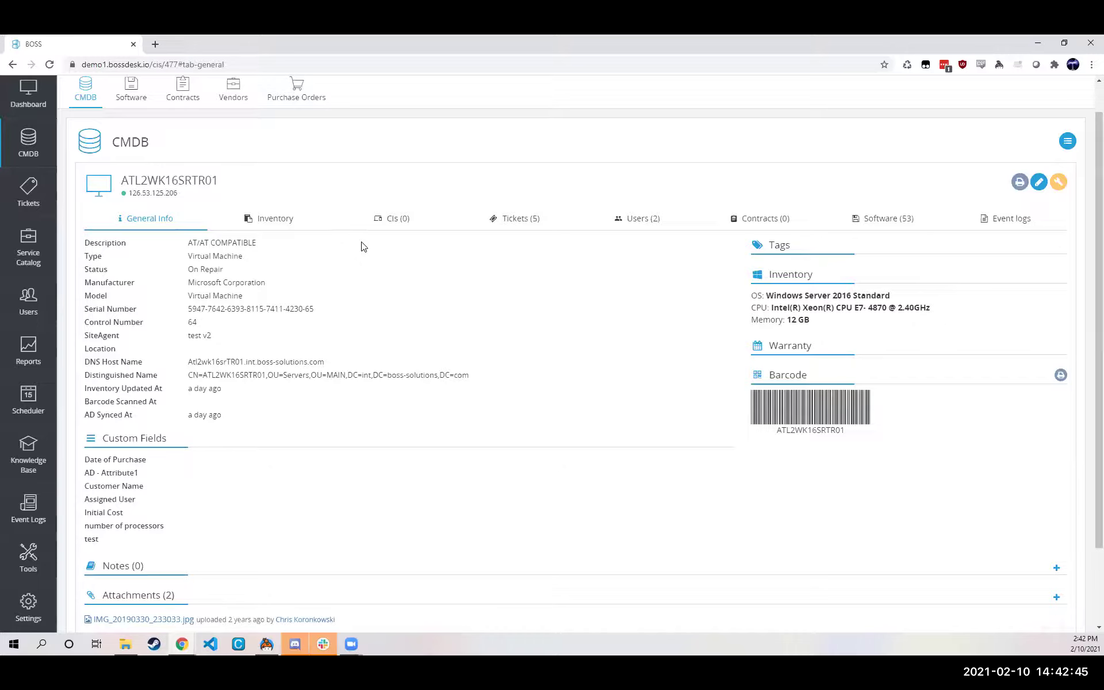
- Browse the software inventory list, then bring up the Contracts list
click(137, 92)
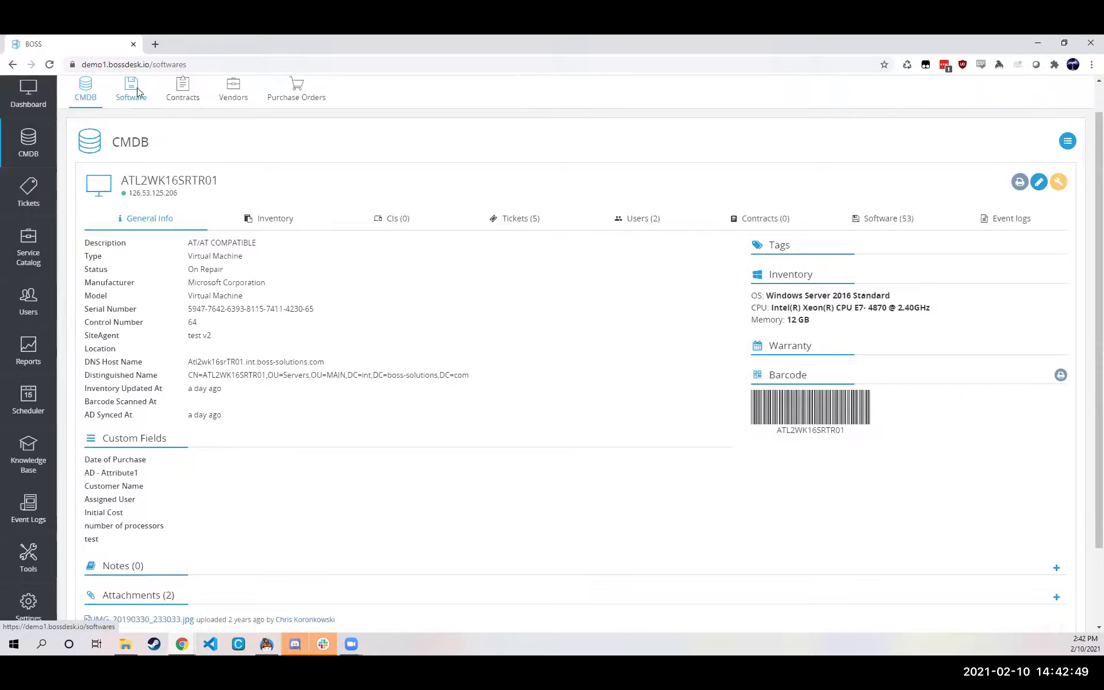
scroll(299, 311, down, 3)
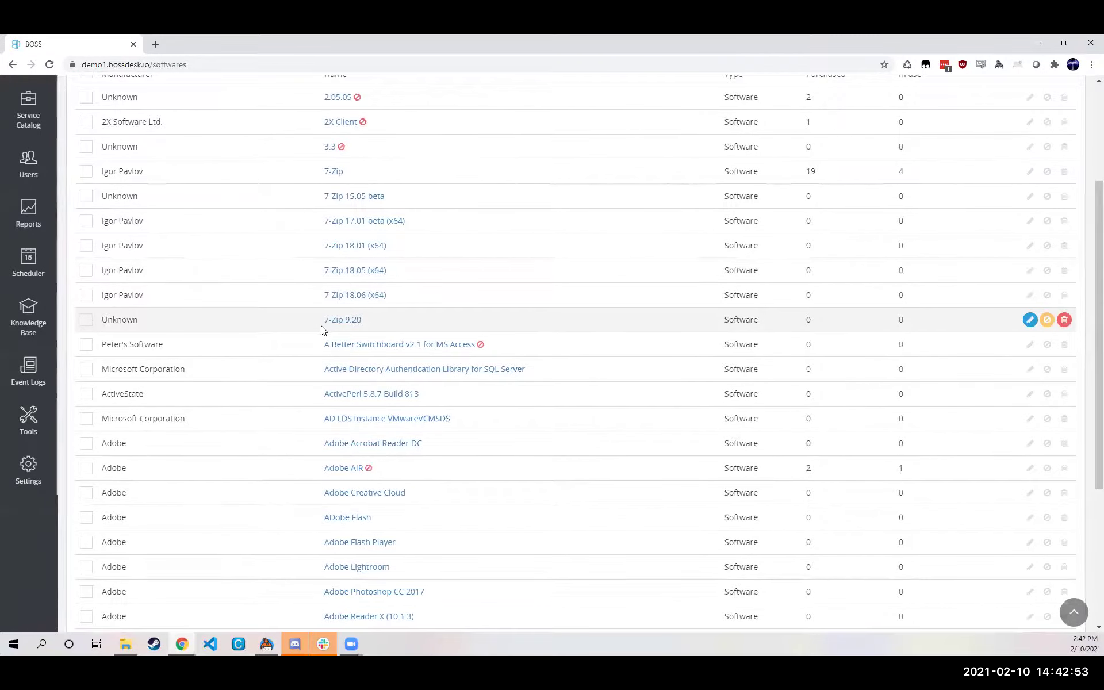
scroll(322, 329, up, 3)
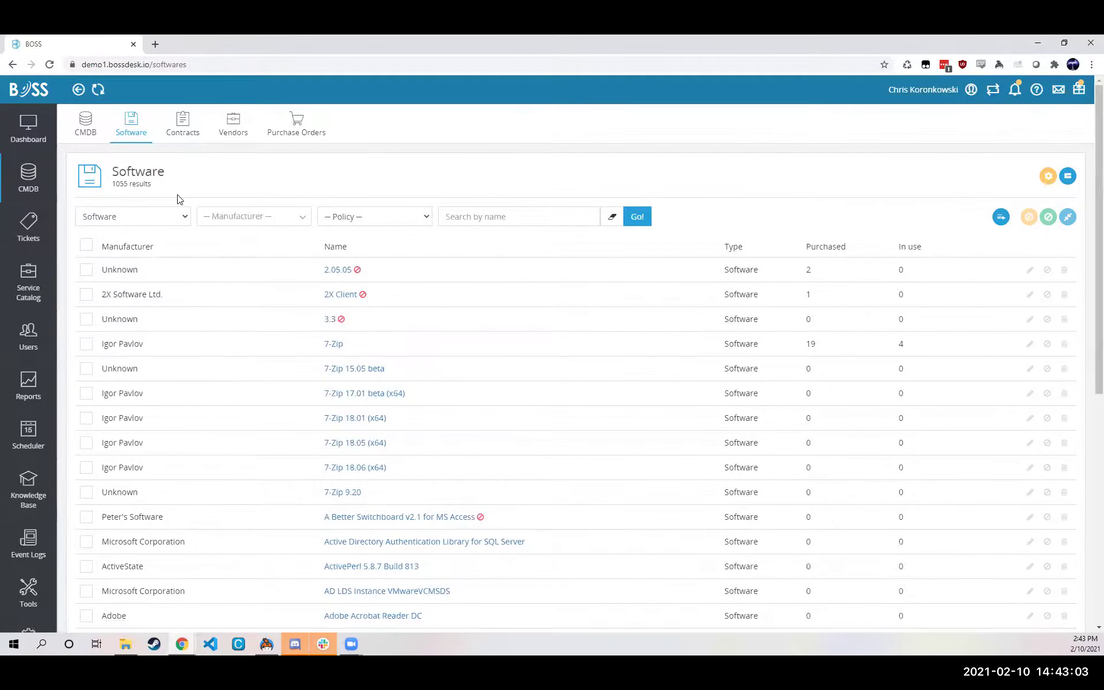
click(178, 118)
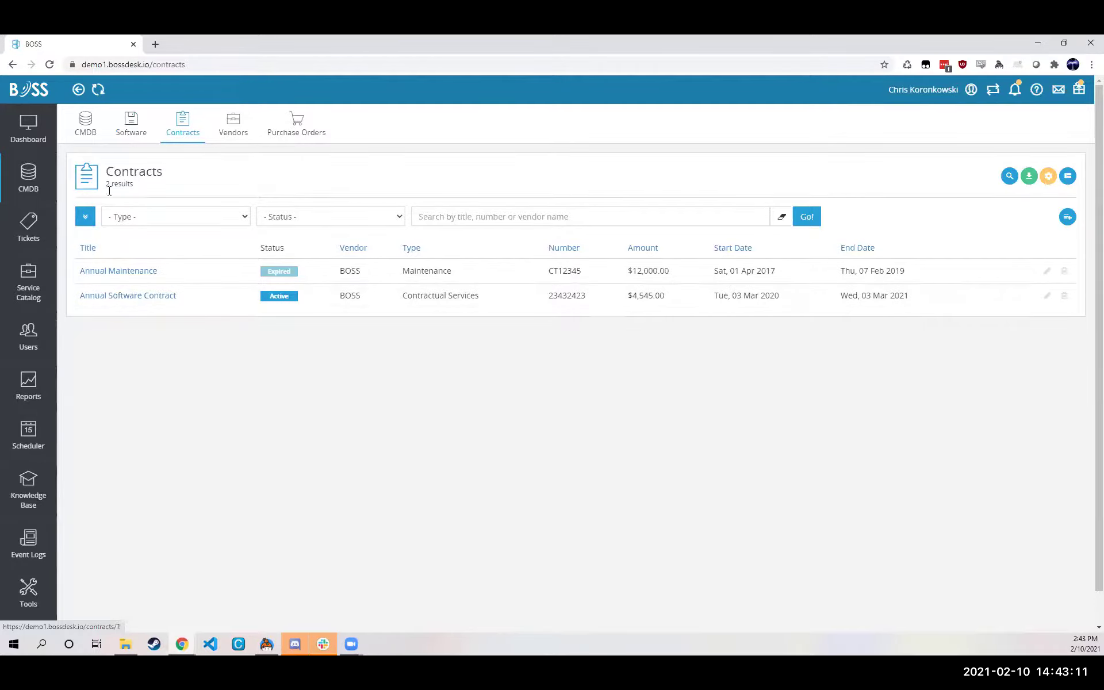
- Go back to the full CMDB list of 207 configuration items
click(86, 124)
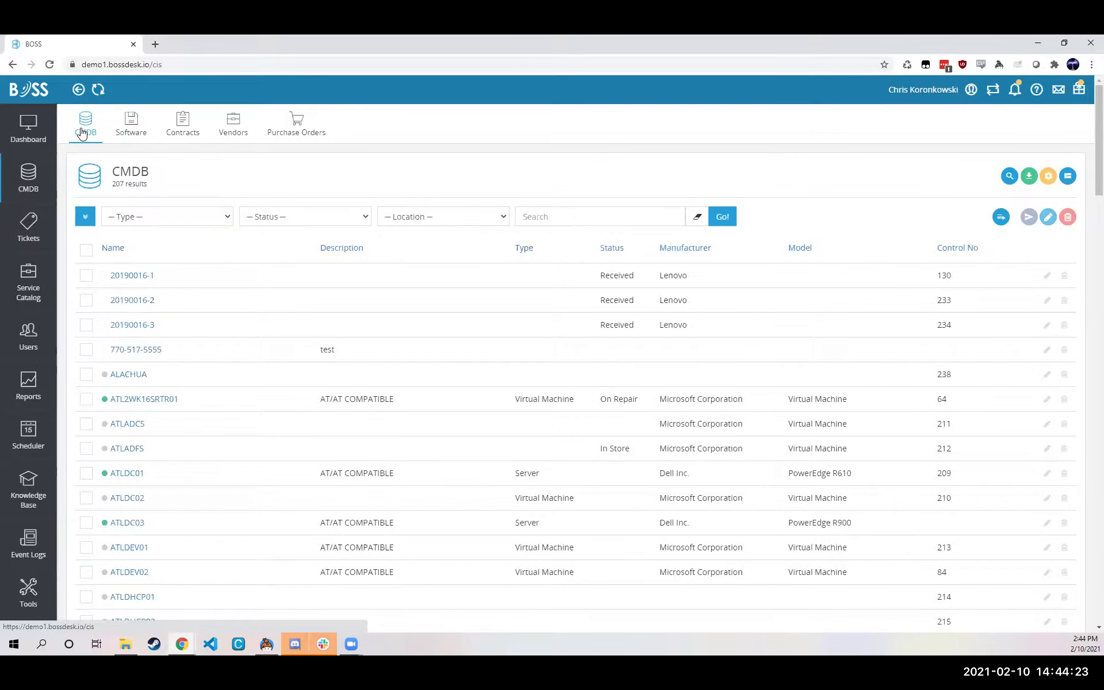
- Go through Contracts to the vendor list and open the BOSS vendor's record
click(183, 121)
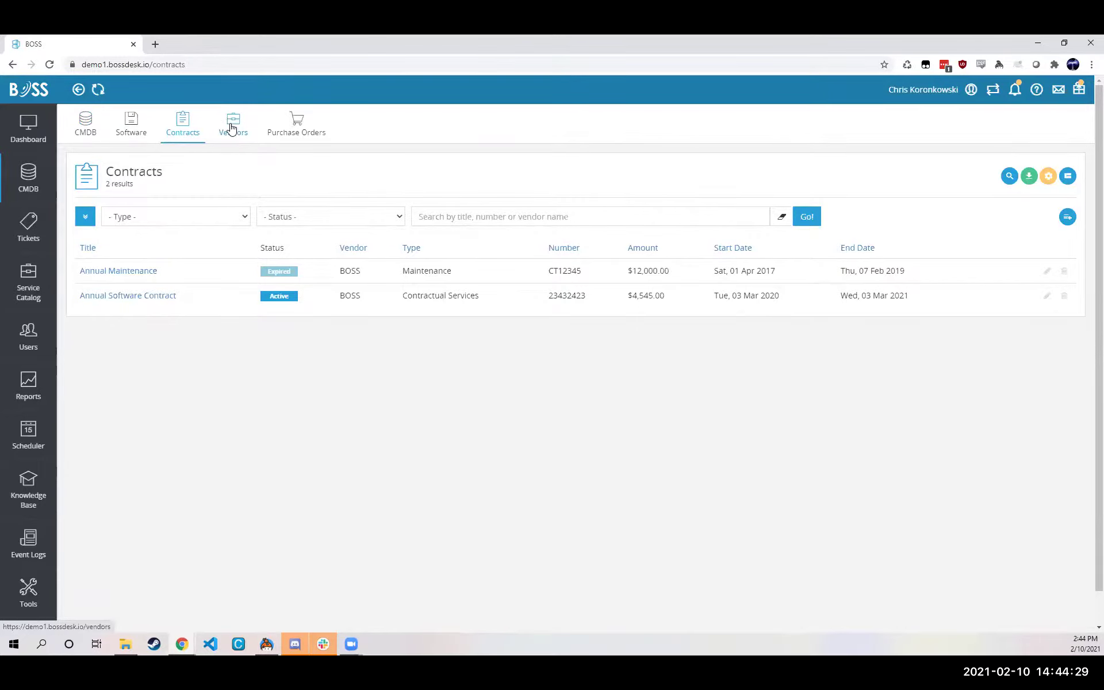
click(230, 127)
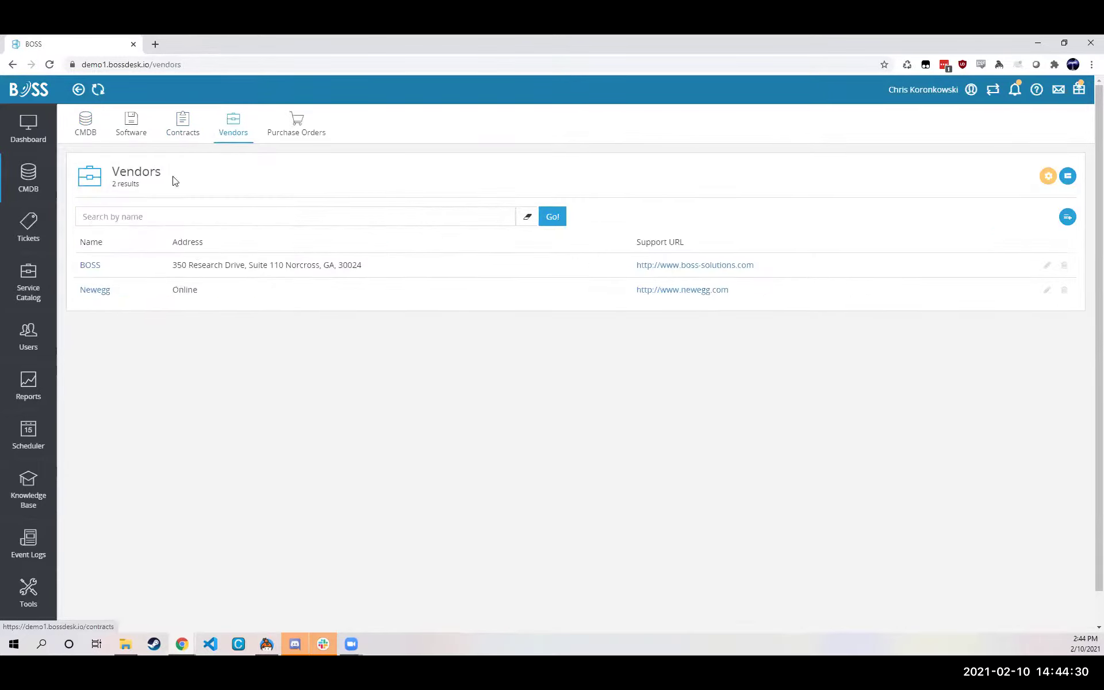
click(94, 266)
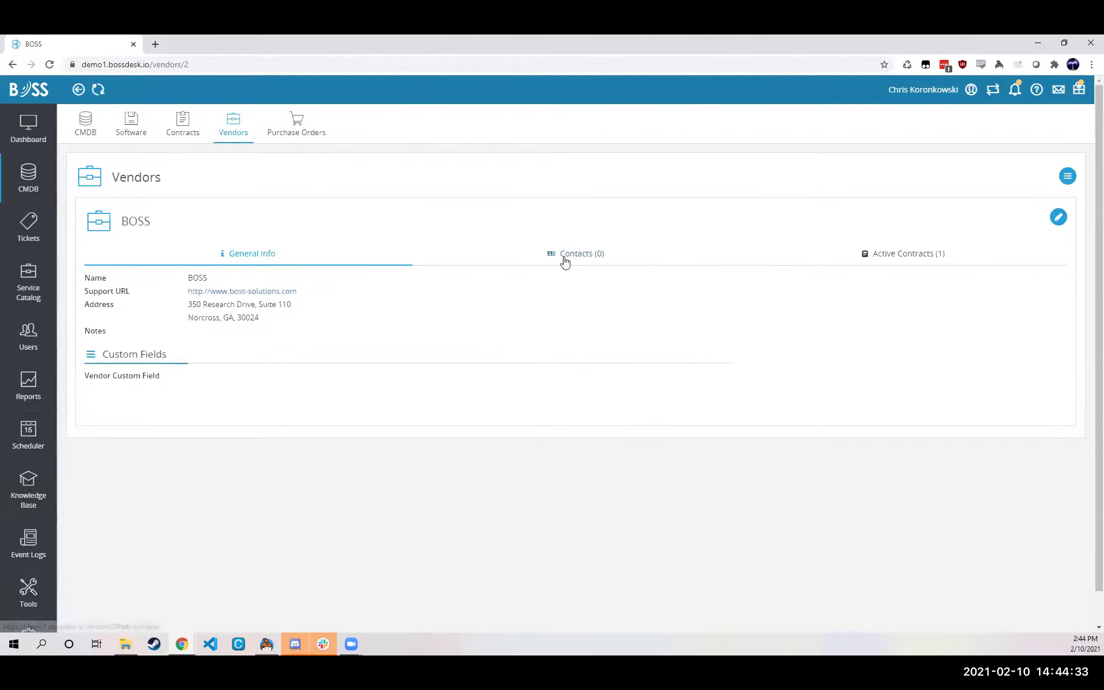
- Return to the vendor list, open Newegg, and list its two contacts, Sales and Support
click(184, 128)
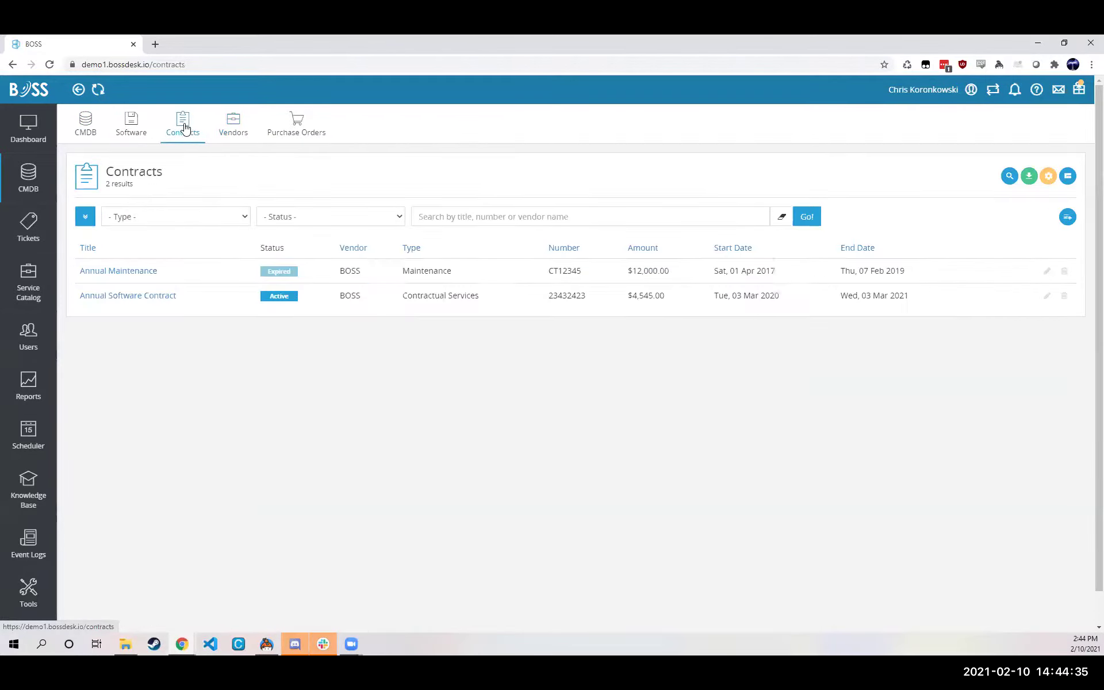
click(226, 128)
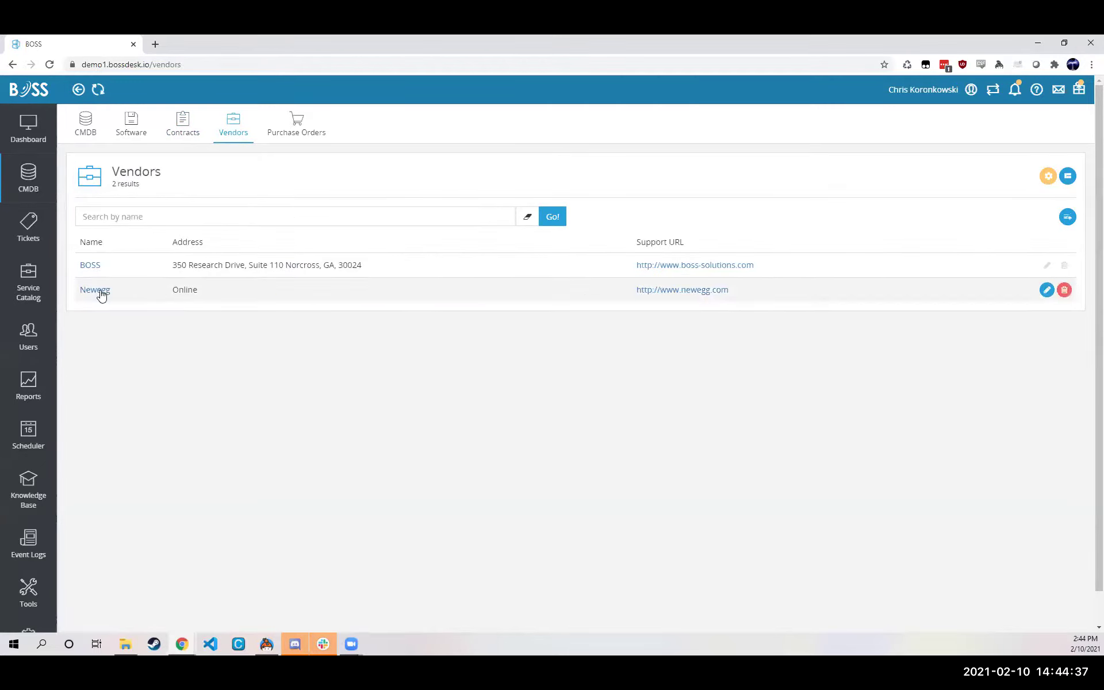
click(101, 294)
click(593, 253)
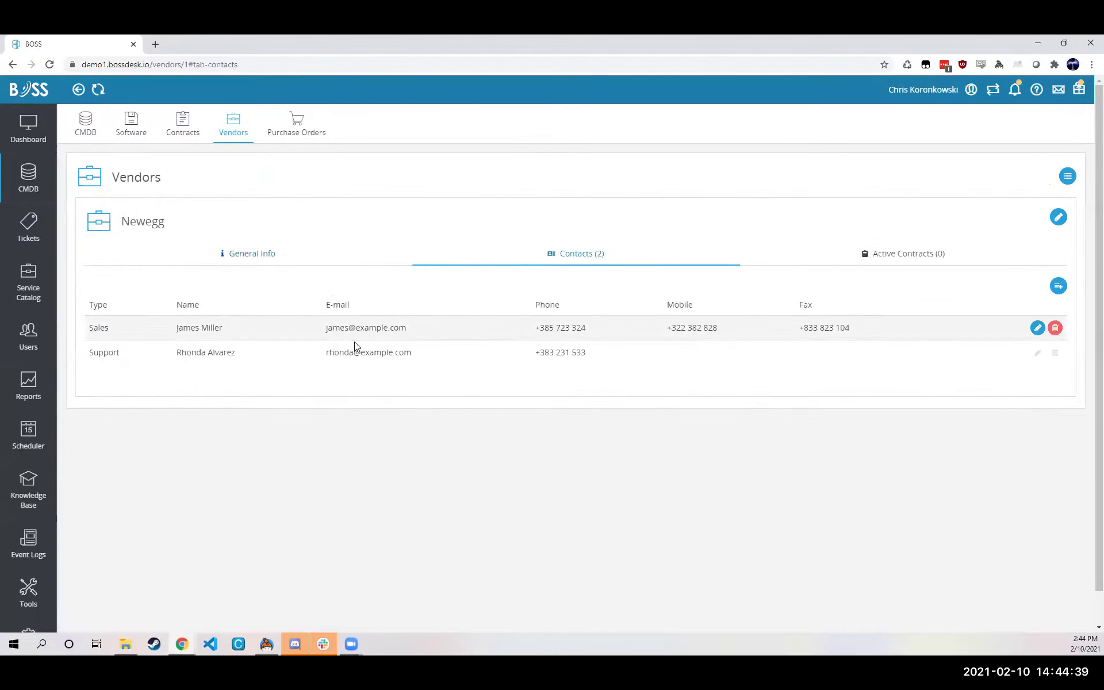
- Review Newegg purchase order 20190016's four items ($10,449.85) and its 3 created CIs
click(287, 127)
scroll(151, 440, down, 1)
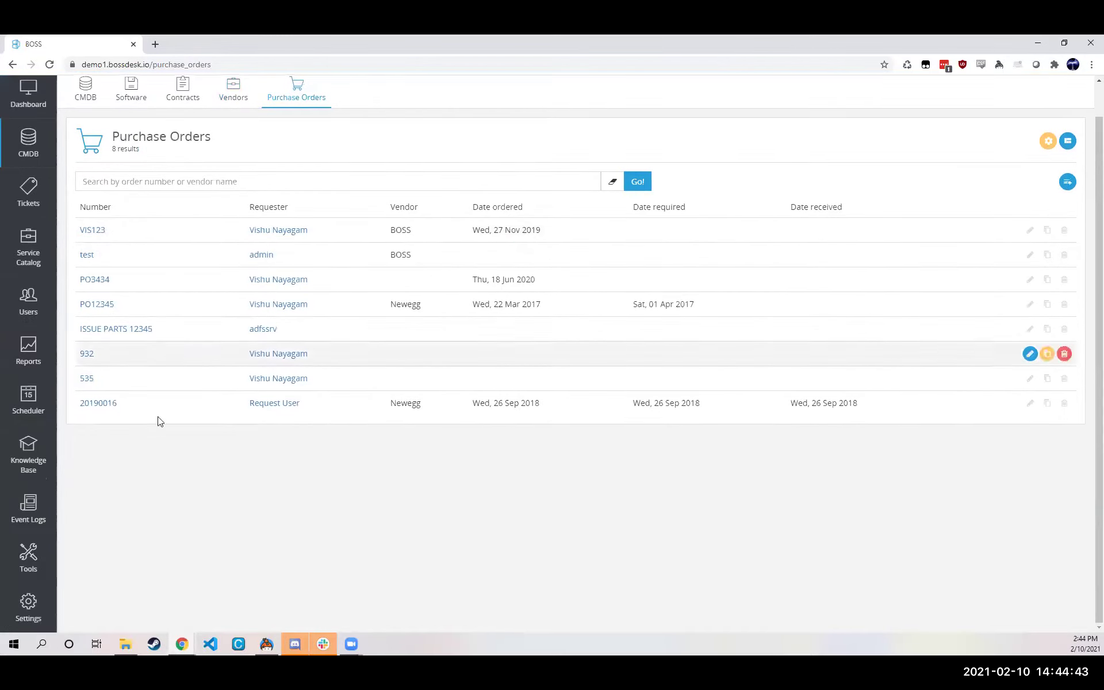
click(103, 405)
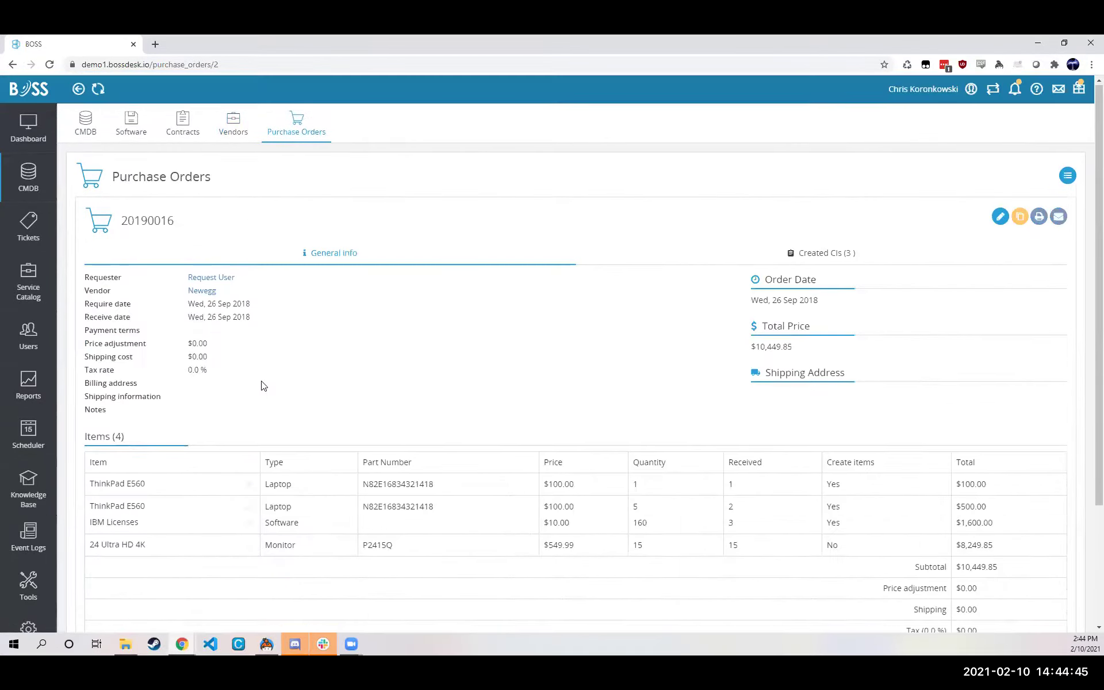
scroll(263, 385, down, 2)
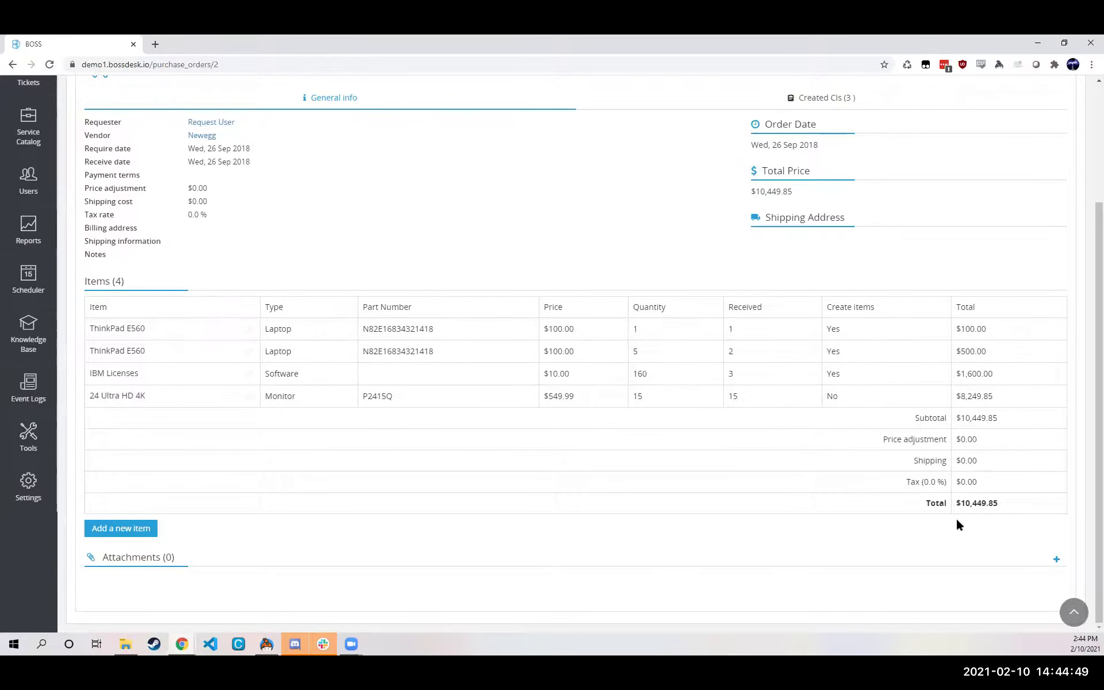
scroll(955, 520, up, 3)
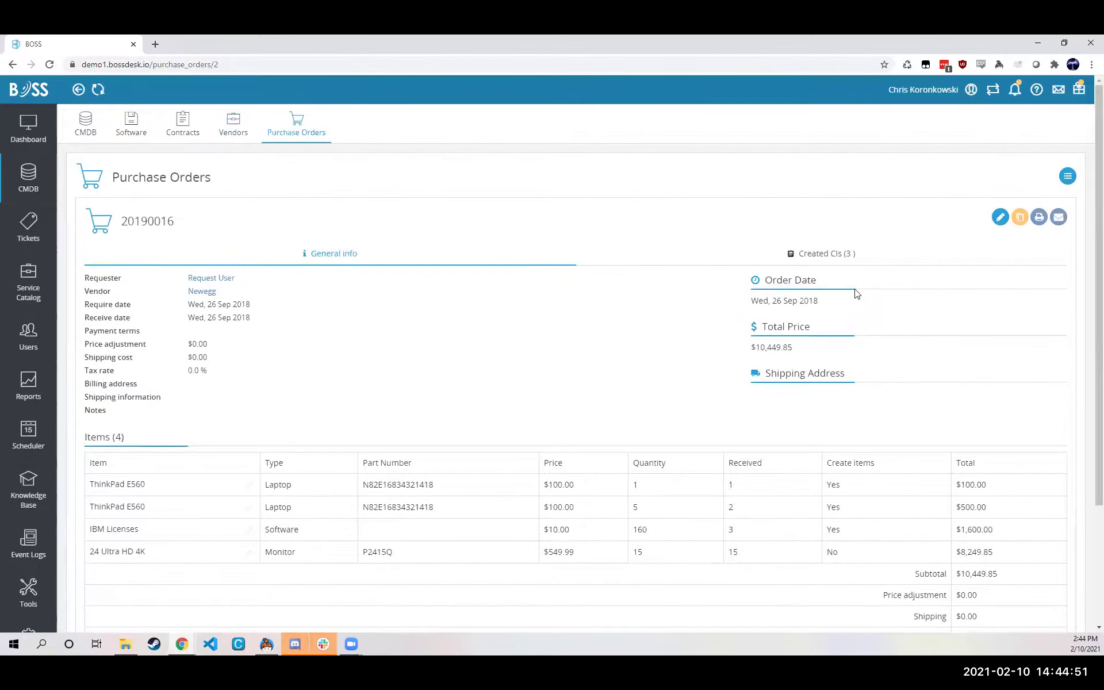
click(814, 254)
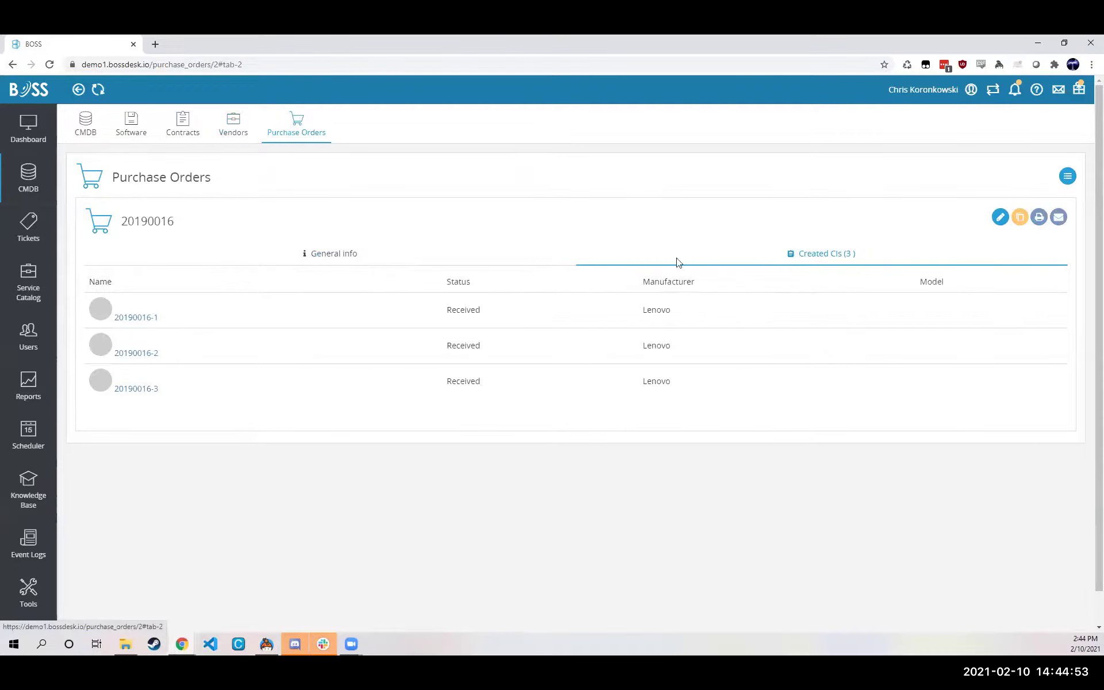
click(351, 255)
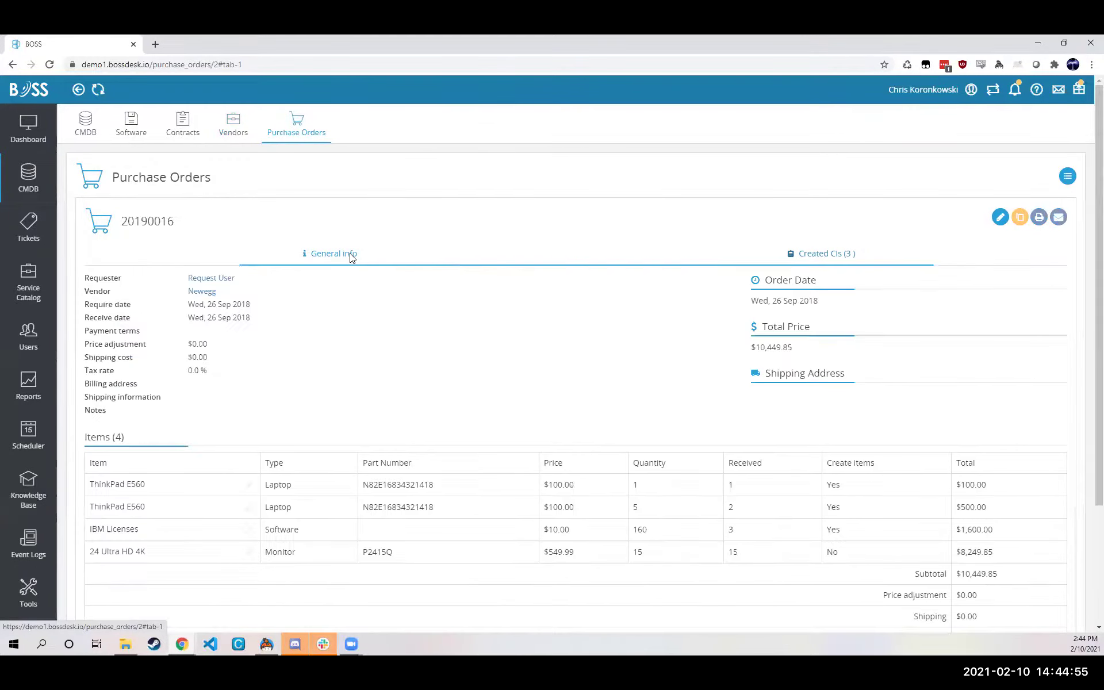
- Open the ATLDC01 server record from the CMDB and look at its remote Tools menu
click(90, 126)
scroll(141, 357, down, 2)
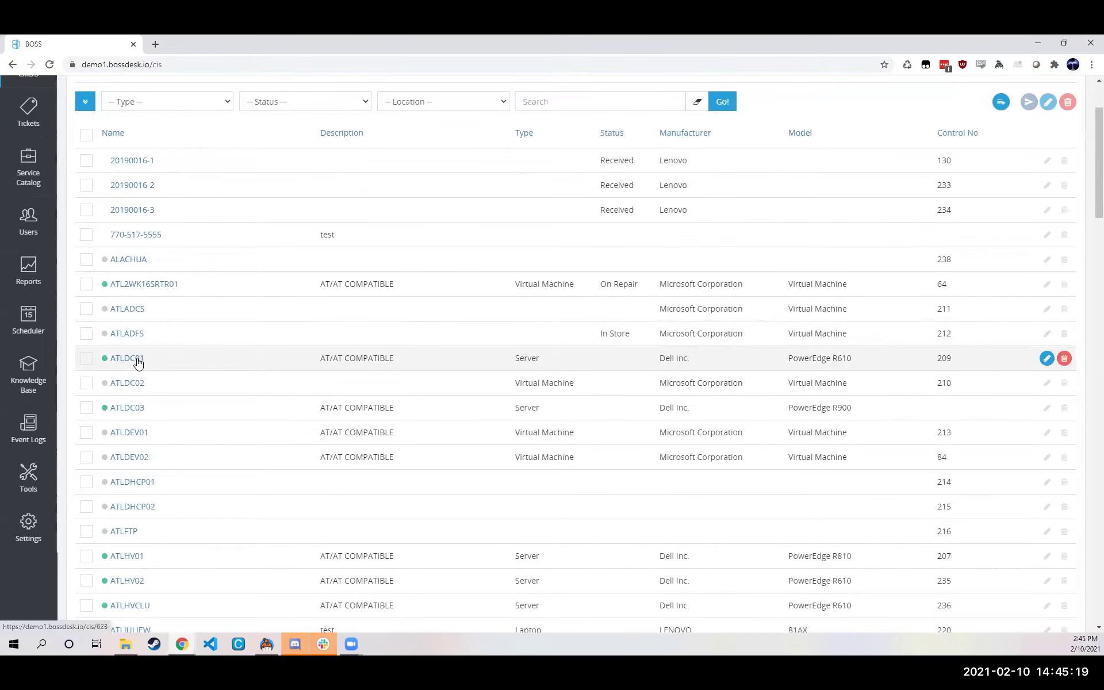
click(127, 359)
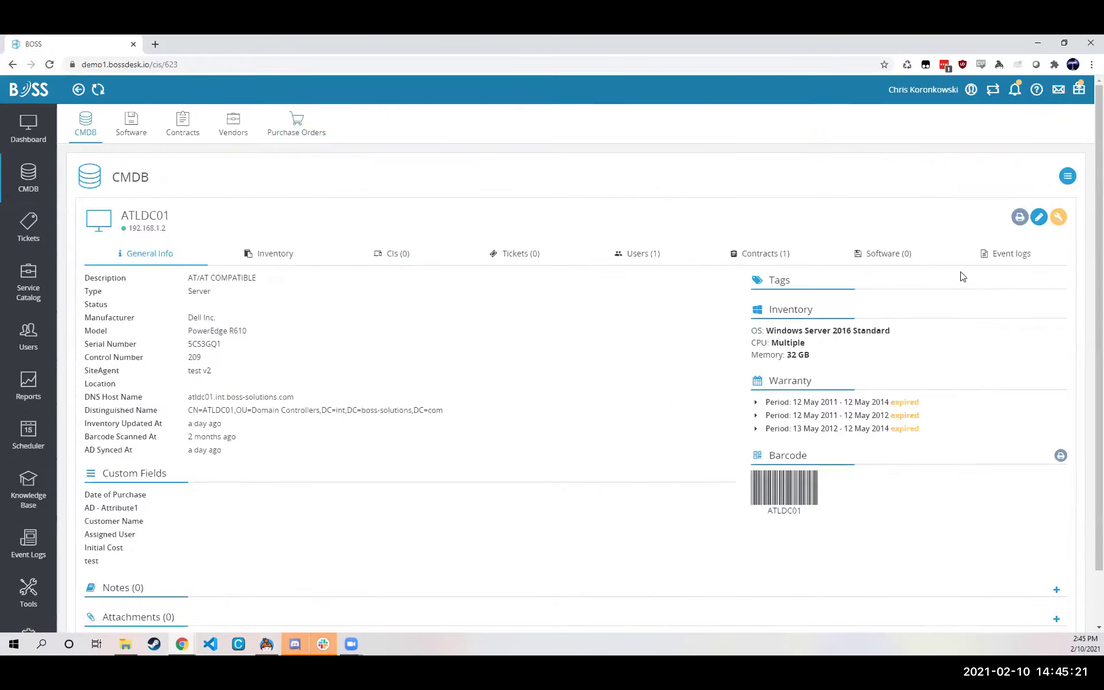
click(1059, 217)
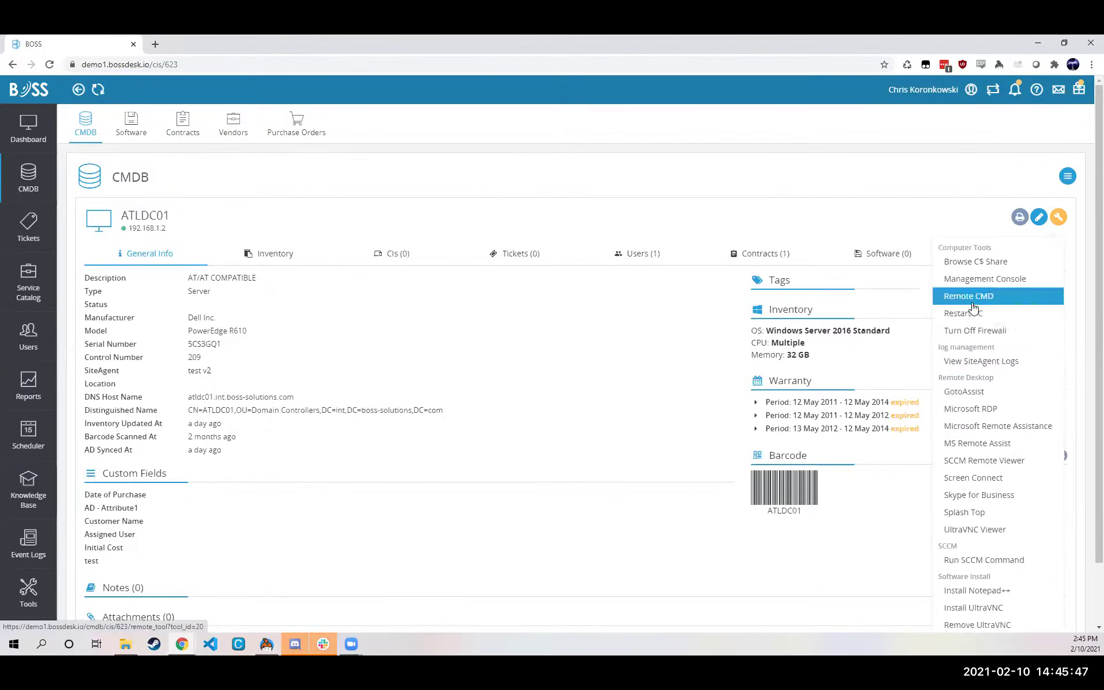
click(1059, 224)
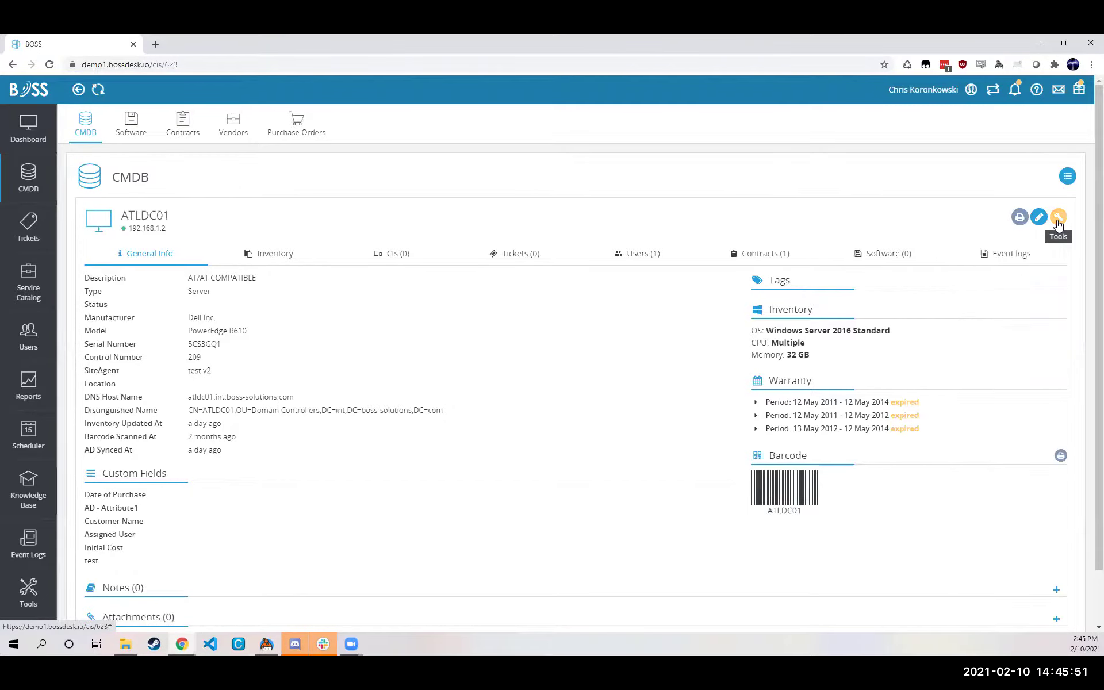
- View ATLDC01's event log of System-made updates, including its model set to PowerEdge R610
click(1002, 254)
scroll(384, 327, down, 10)
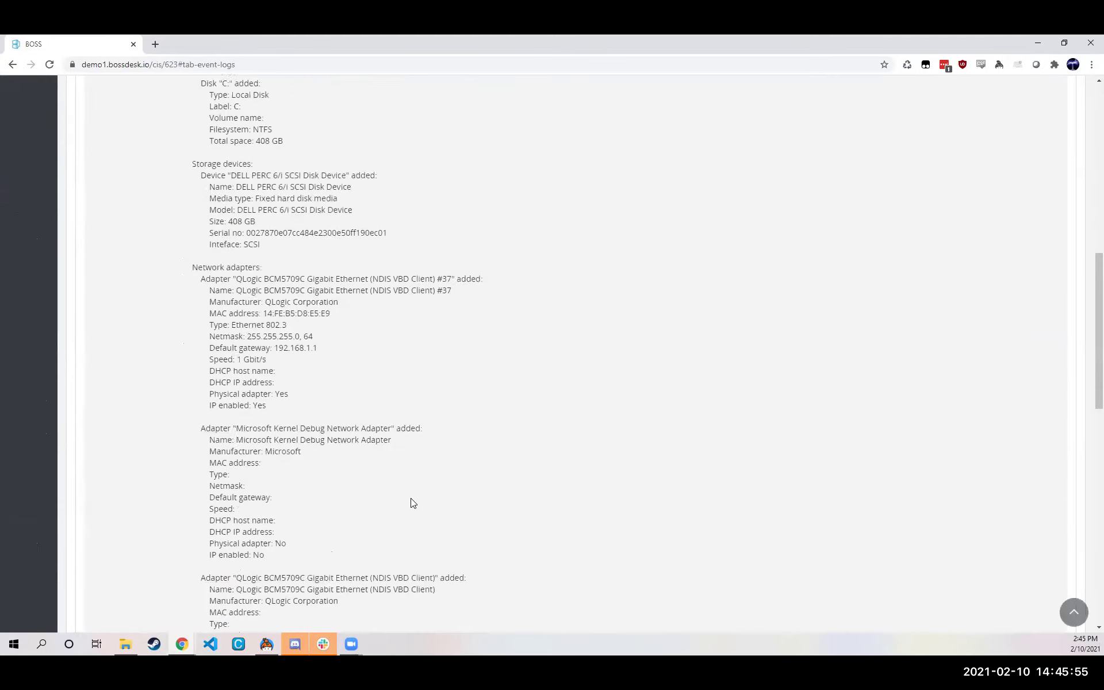
scroll(448, 492, up, 8)
scroll(446, 486, up, 4)
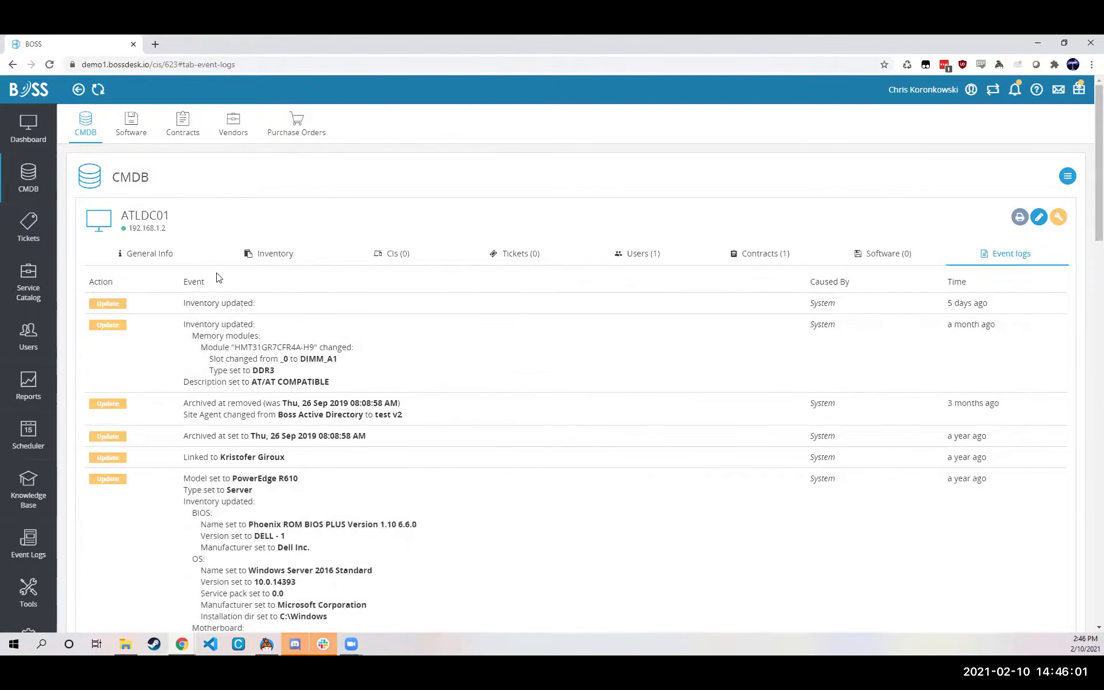
- Show ATLDC01's general info: Dell PowerEdge R610, Windows Server 2016 Standard, 32 GB memory
click(165, 255)
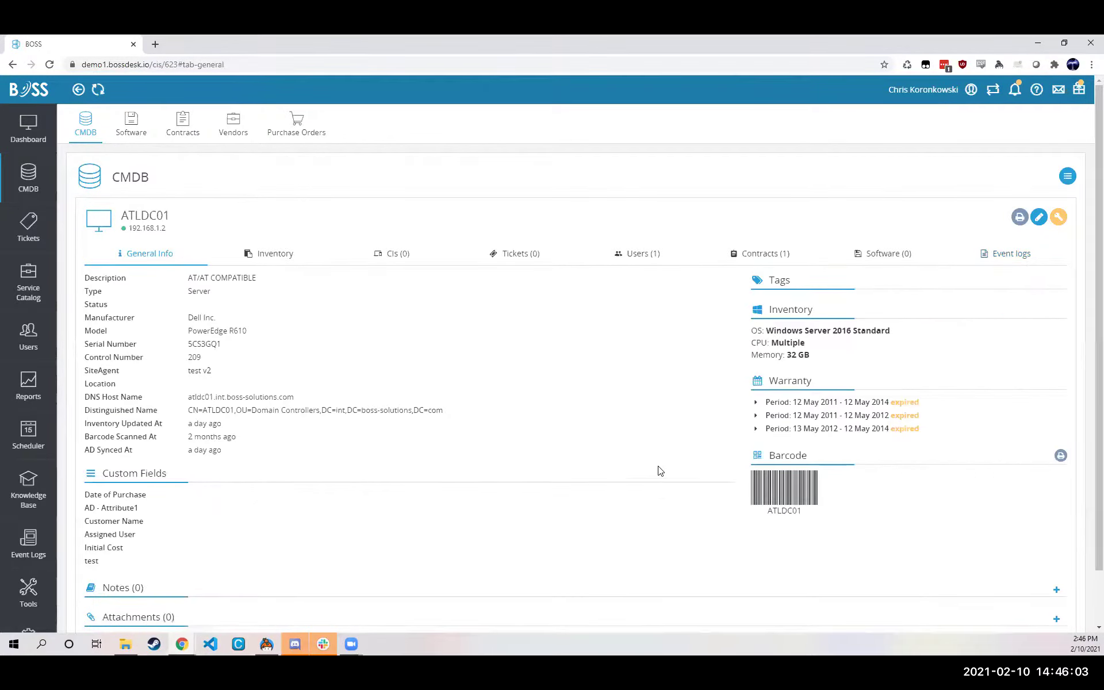